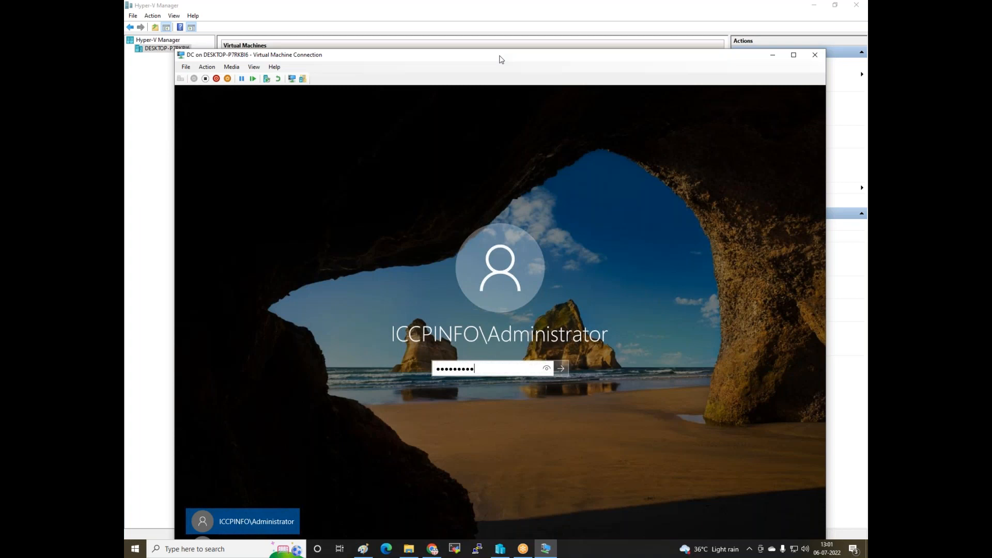
# Sign in to DC as domain administrator, go full screen, and dismiss the Shutdown Event Tracker
pyautogui.press('Return')
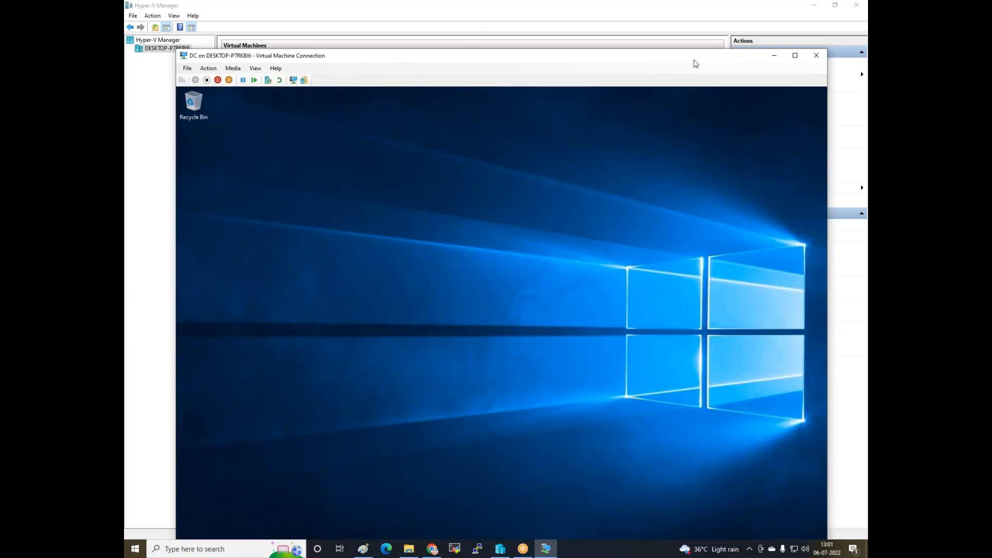
pyautogui.click(795, 56)
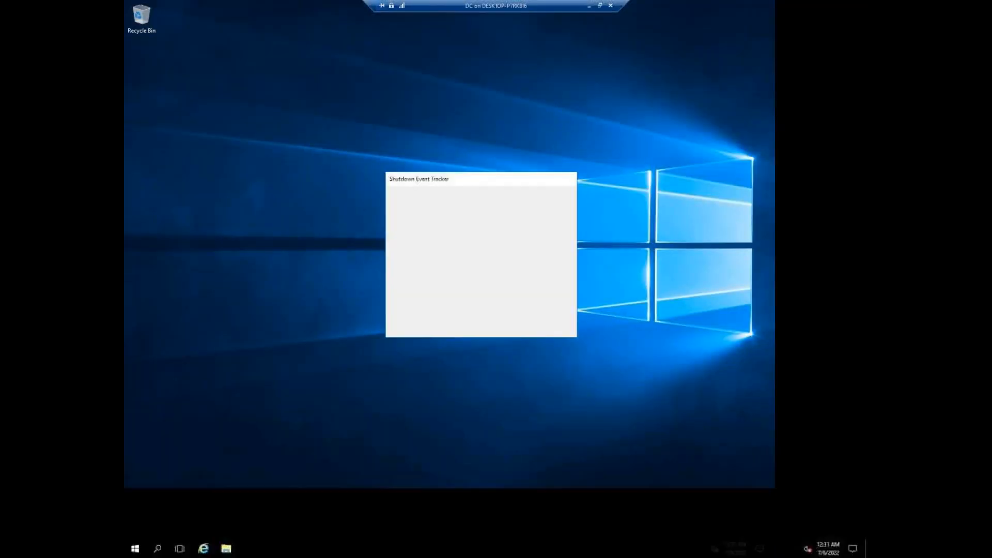
pyautogui.press('Escape')
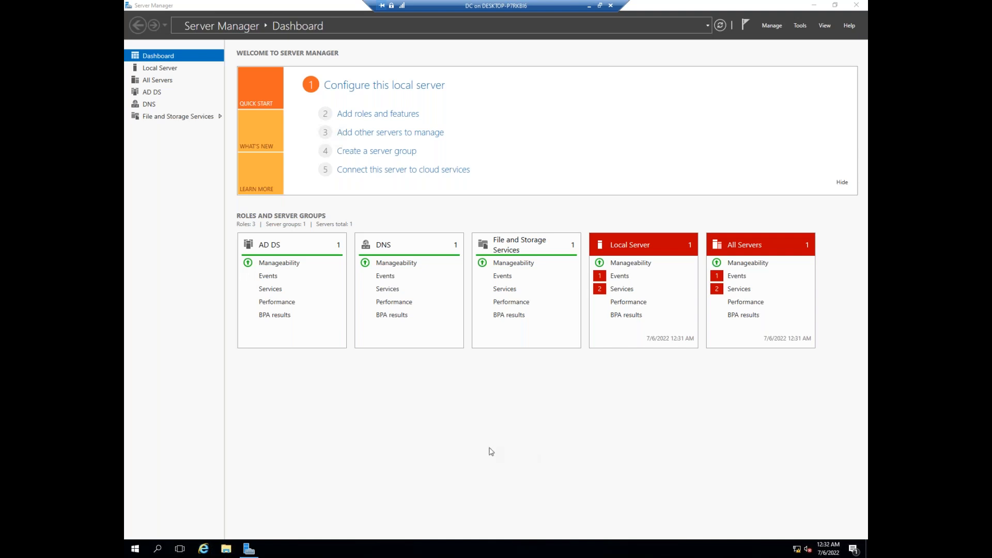
# Open Active Directory Users and Computers and create the HR organizational unit in iccpinfo.com
pyautogui.click(799, 27)
pyautogui.click(799, 26)
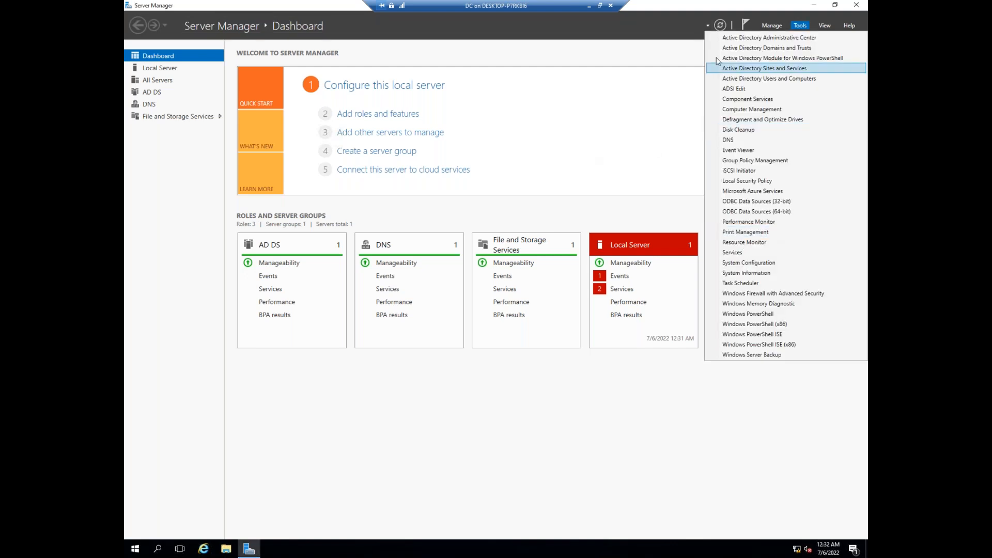
pyautogui.click(779, 86)
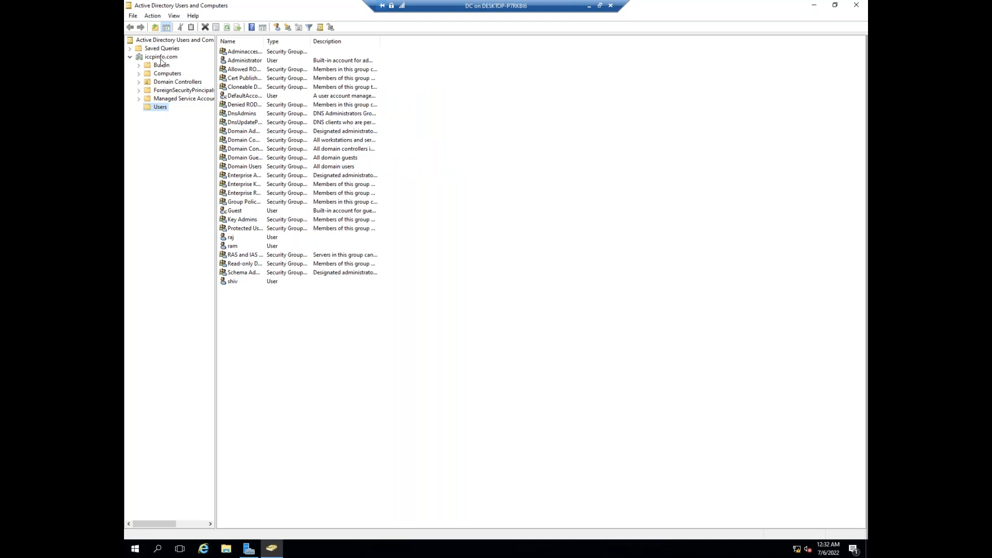
pyautogui.rightClick(162, 57)
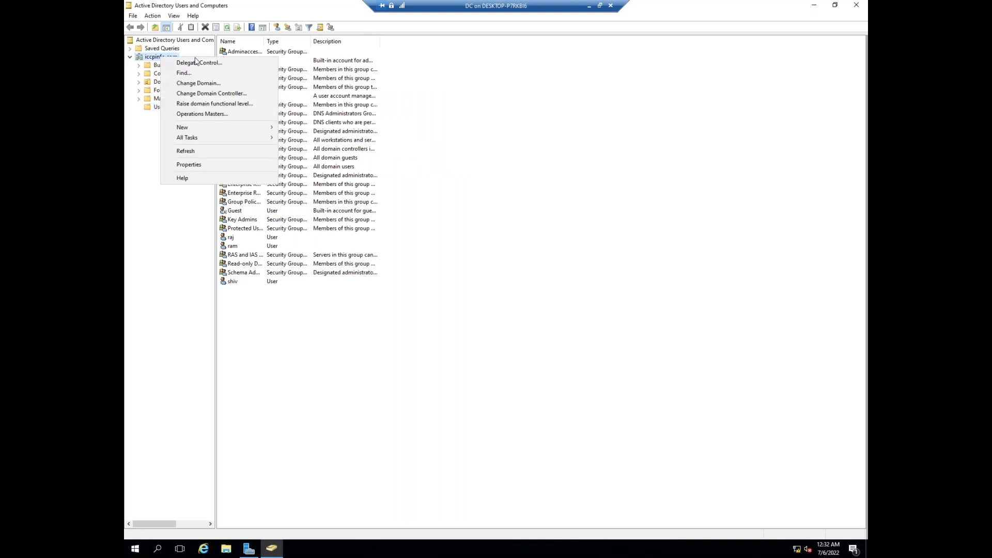
pyautogui.moveTo(212, 129)
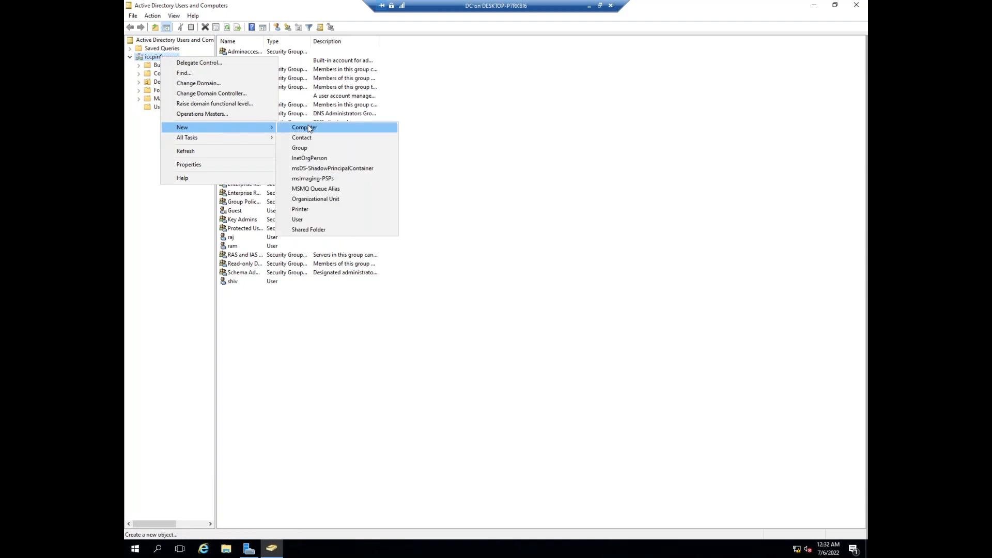
pyautogui.click(331, 203)
pyautogui.write('HR')
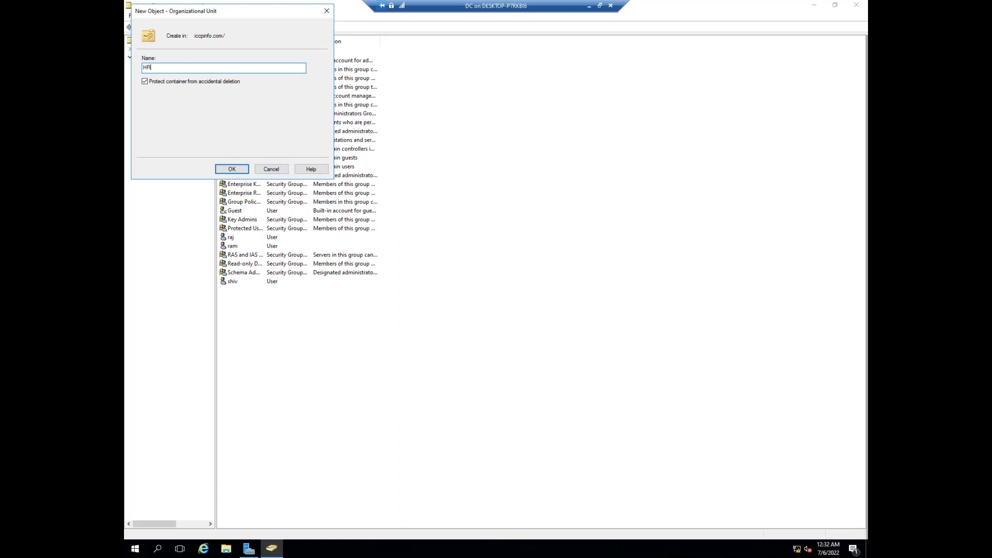
pyautogui.click(231, 169)
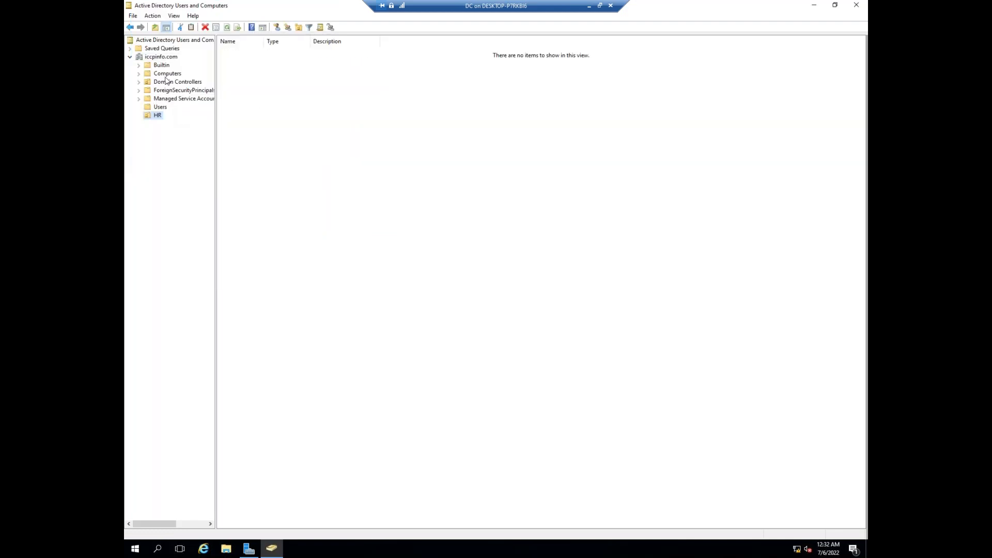
# Create the Sales organizational unit in iccpinfo.com
pyautogui.rightClick(162, 57)
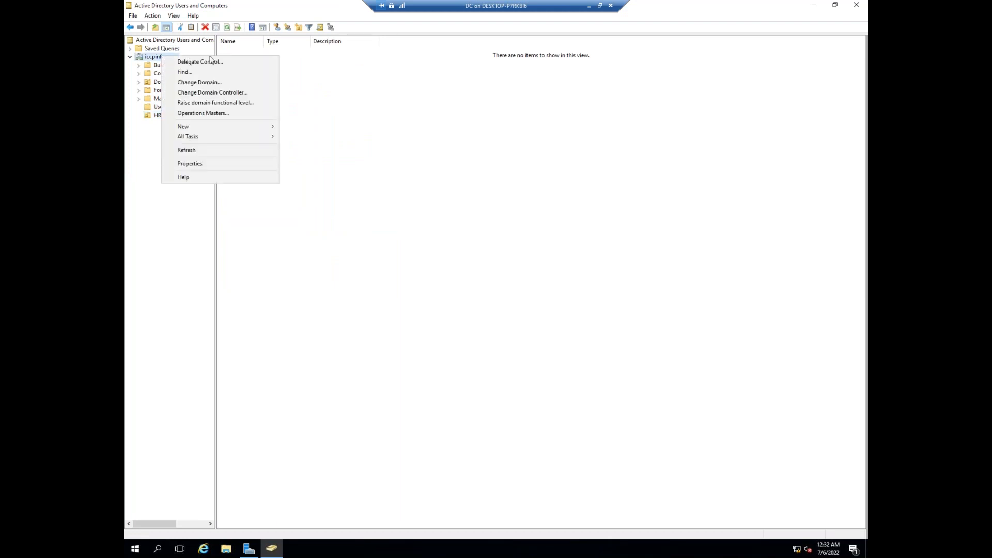
pyautogui.moveTo(271, 127)
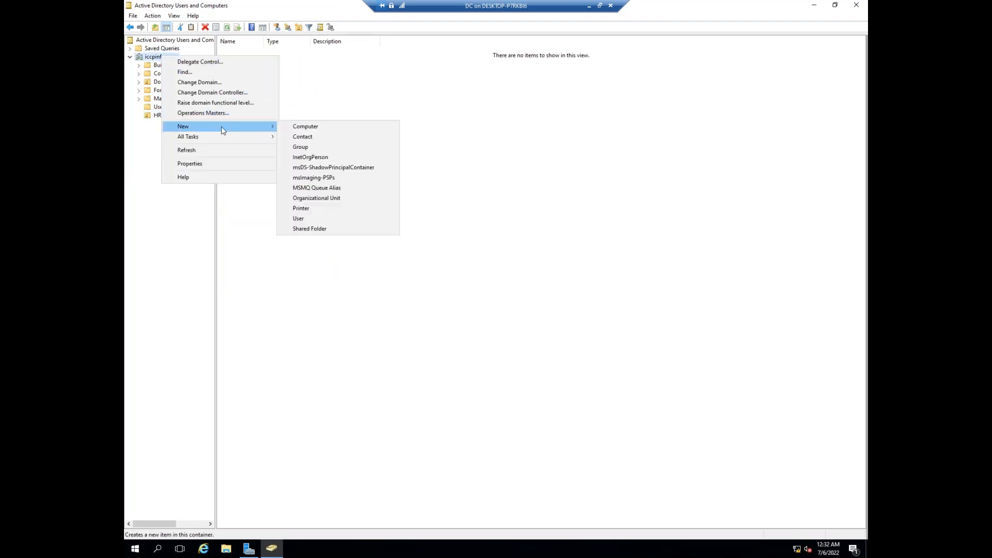
pyautogui.click(311, 199)
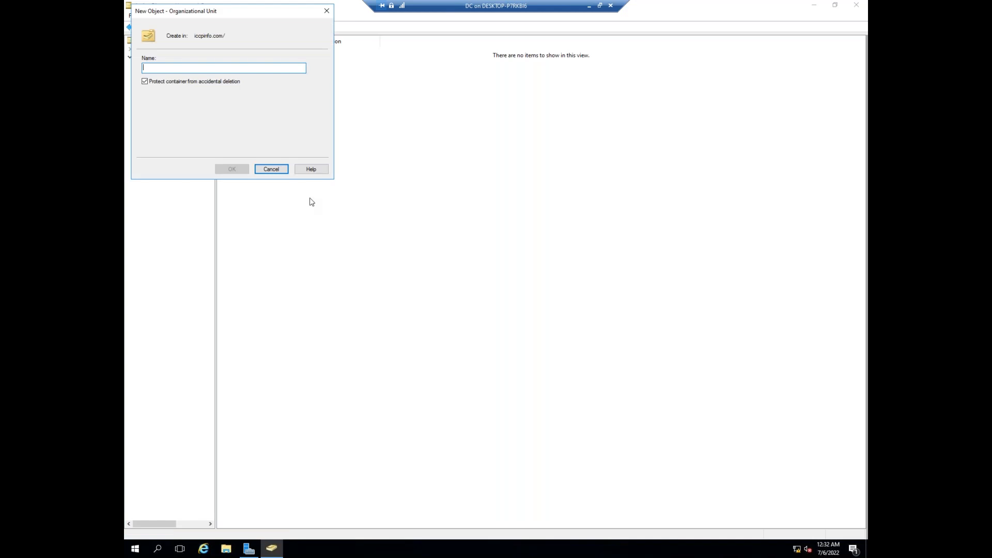
pyautogui.write('Sales')
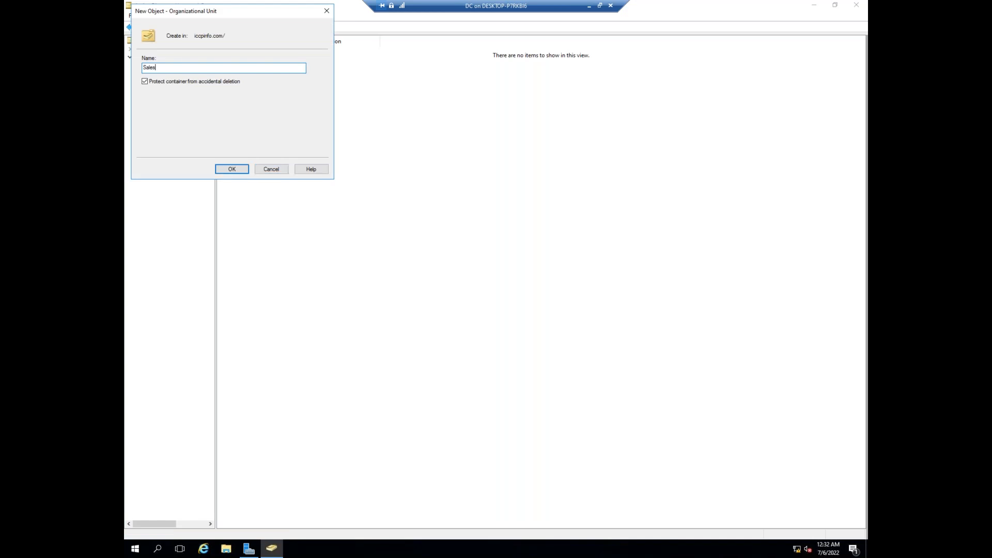
pyautogui.click(222, 171)
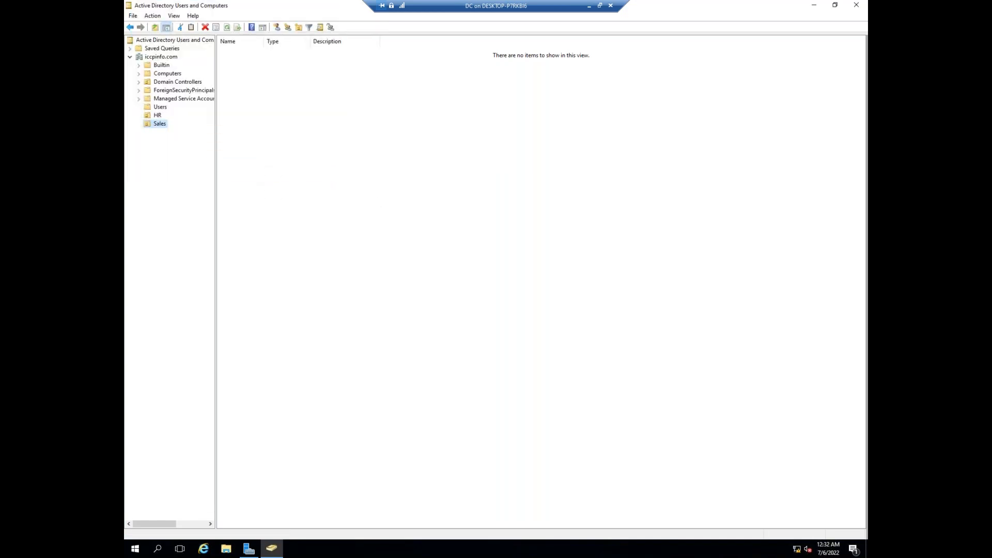
pyautogui.click(160, 107)
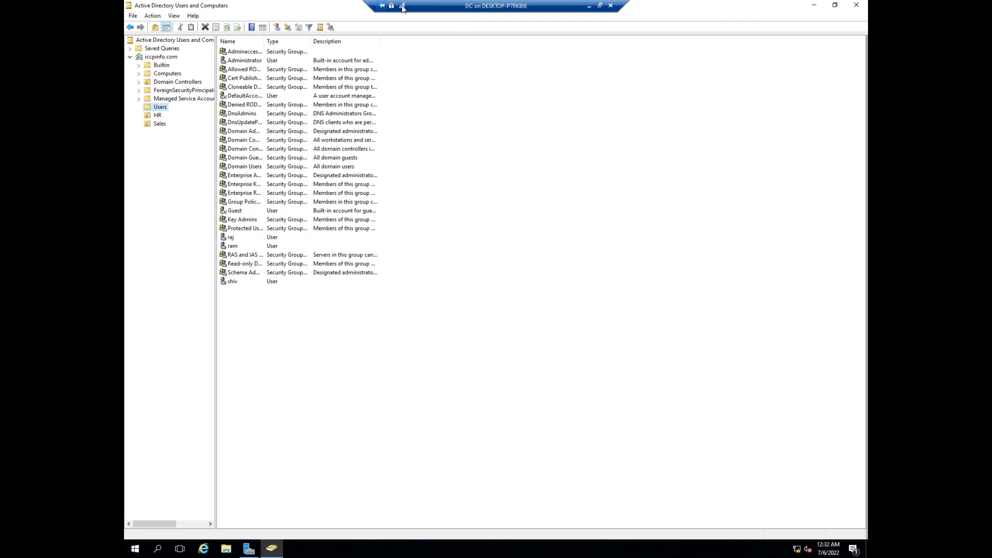
# Move the first and third users from Users into HR and the second into Sales
pyautogui.rightClick(234, 240)
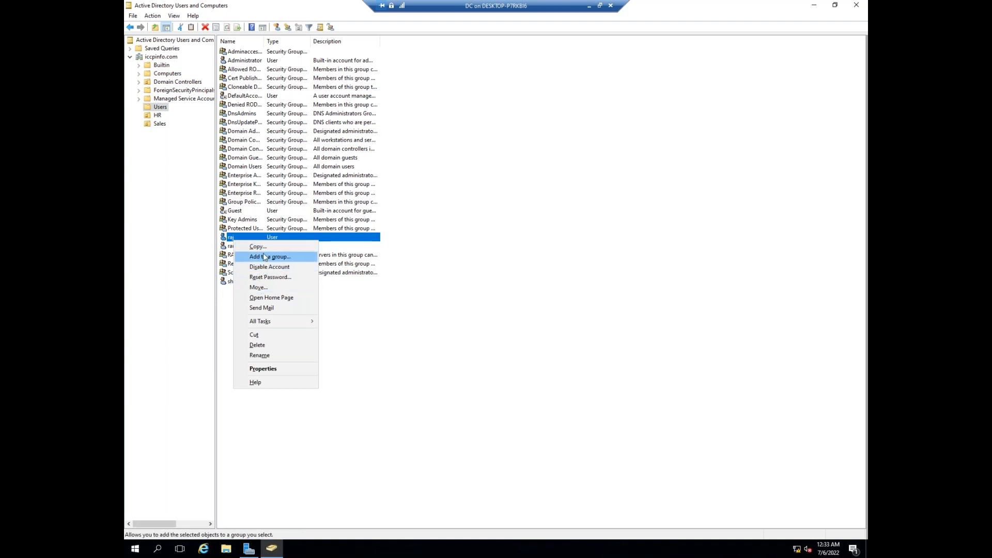
pyautogui.click(261, 288)
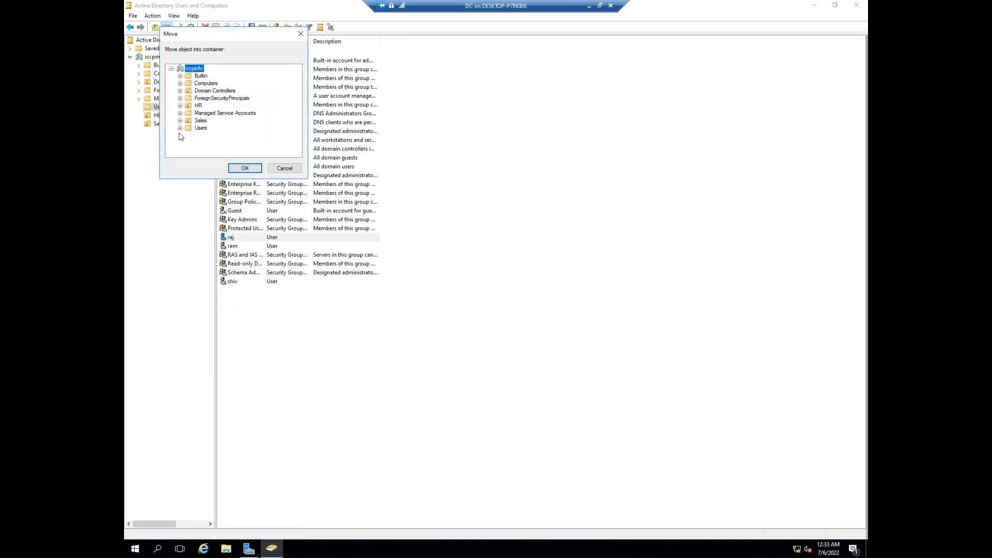
pyautogui.click(190, 107)
pyautogui.click(244, 168)
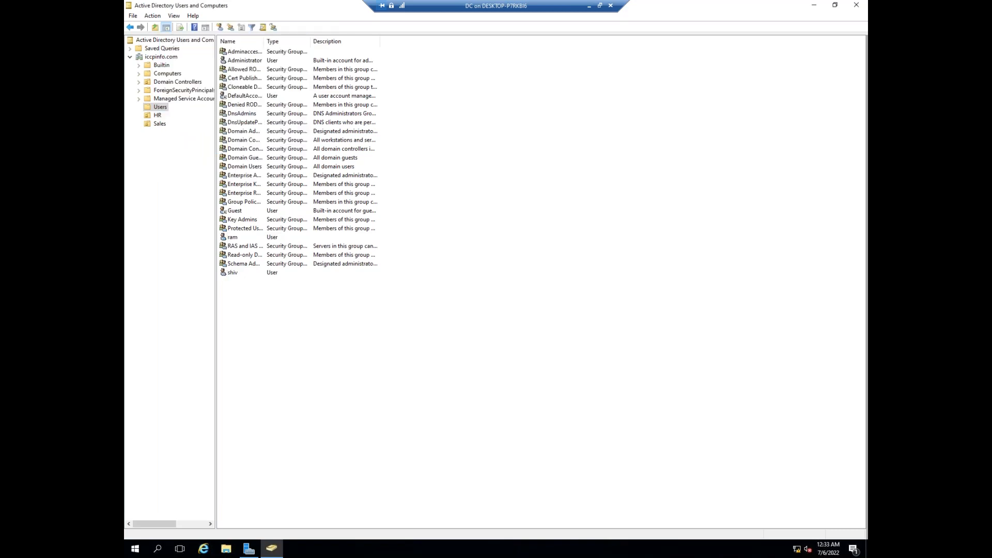
pyautogui.rightClick(234, 239)
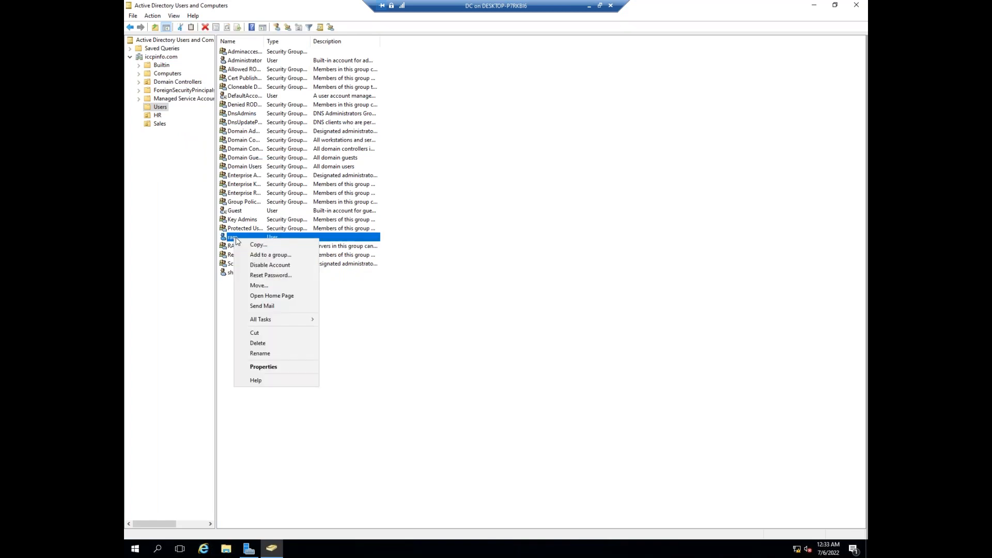
pyautogui.click(258, 286)
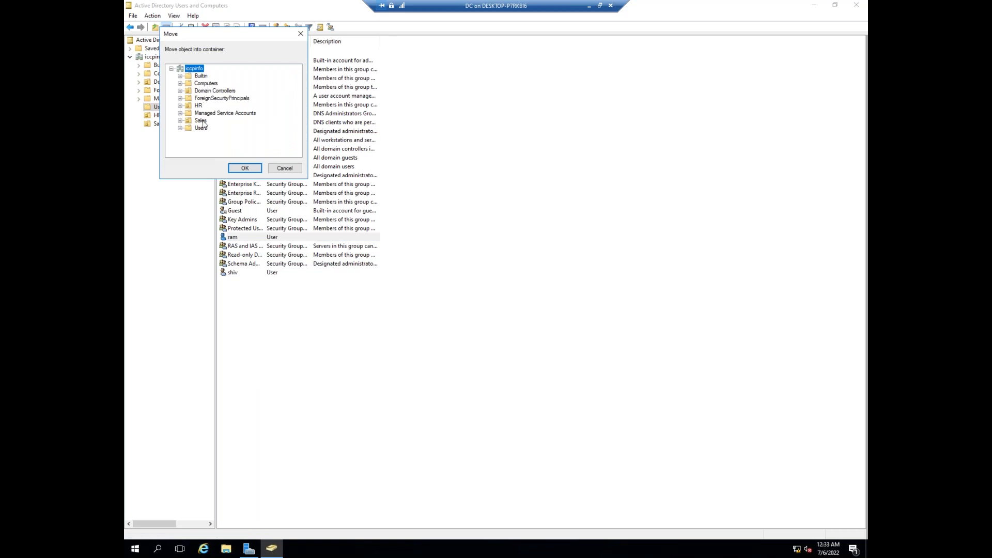
pyautogui.click(200, 120)
pyautogui.click(245, 168)
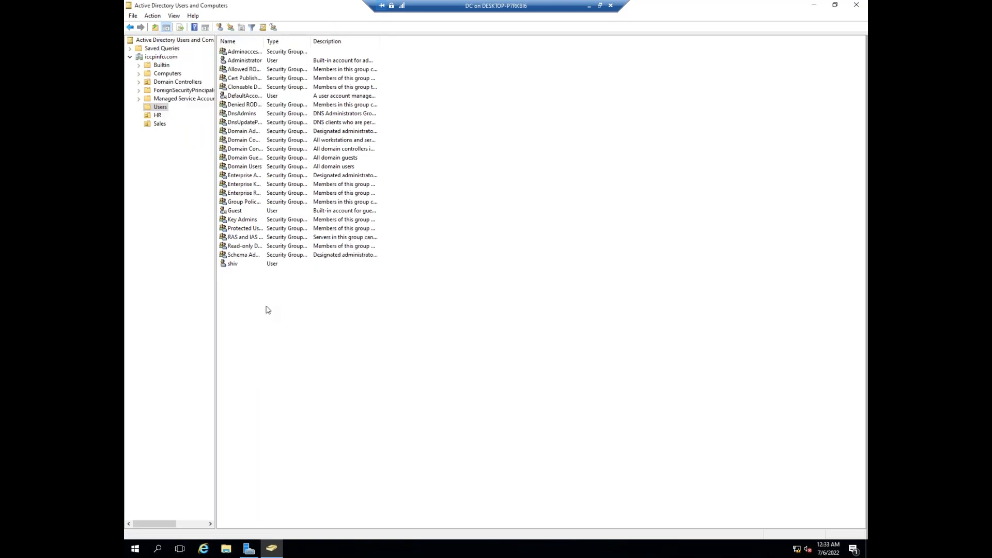
pyautogui.rightClick(231, 266)
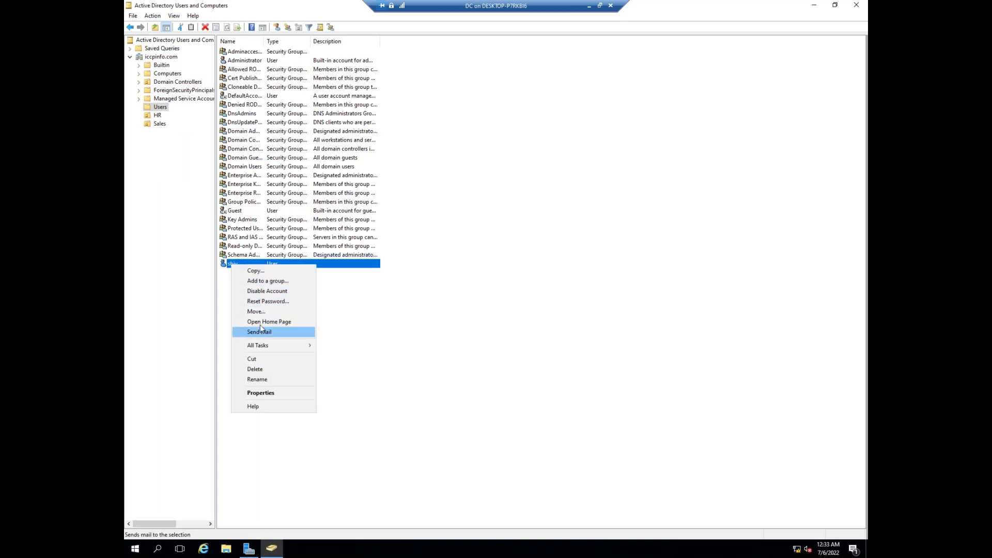
pyautogui.click(255, 311)
pyautogui.click(199, 106)
pyautogui.click(248, 170)
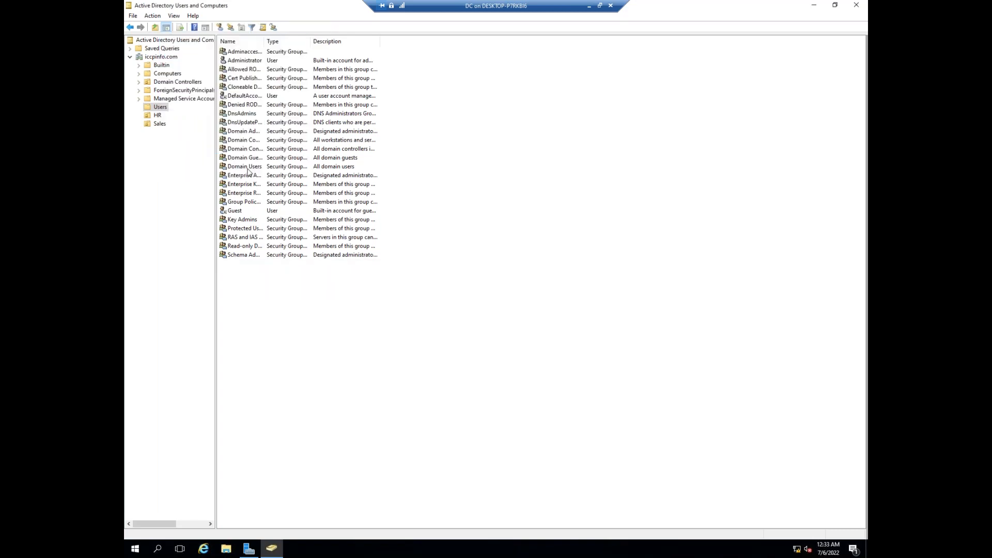
# Check the HR and Sales OU contents, then view the Computers container listing NODE1-PC and NODE2-PC
pyautogui.click(158, 115)
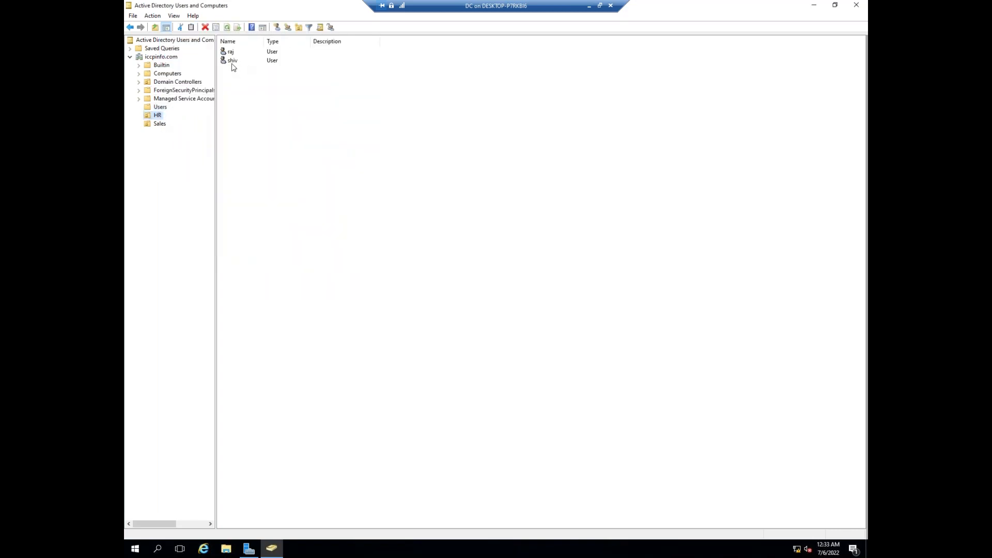
pyautogui.click(156, 124)
pyautogui.click(176, 75)
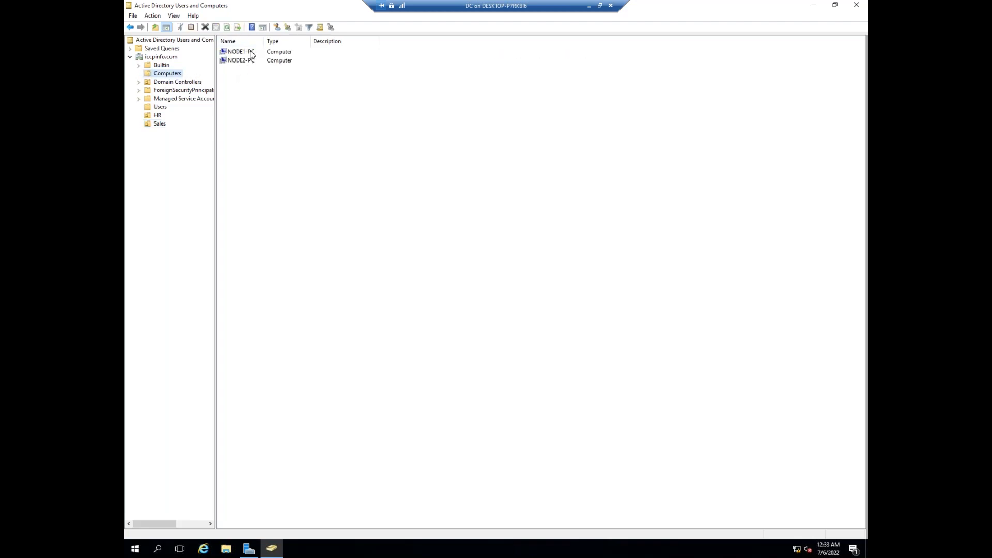
# Move the NODE1-PC computer account into the HR OU, then move NODE2-PC as well
pyautogui.click(240, 53)
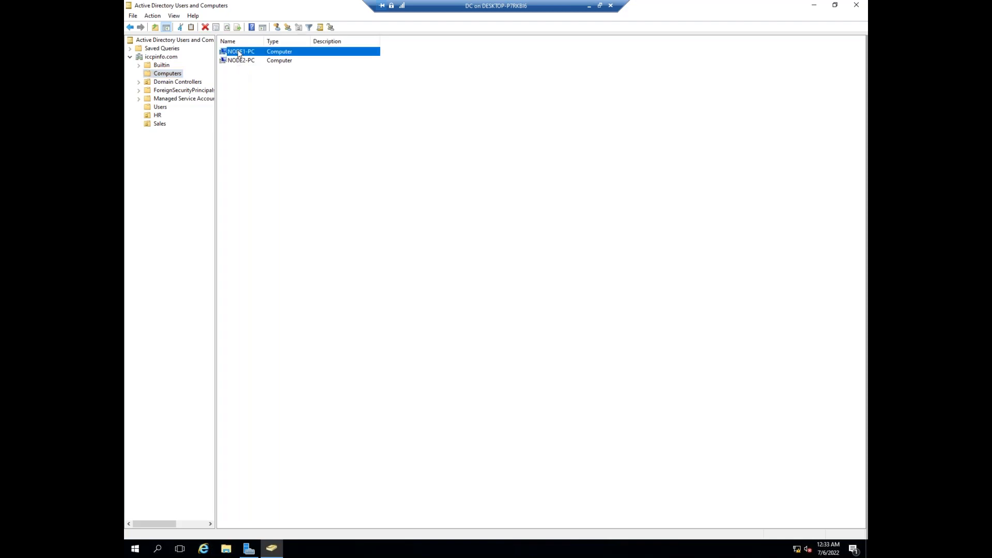
pyautogui.rightClick(239, 53)
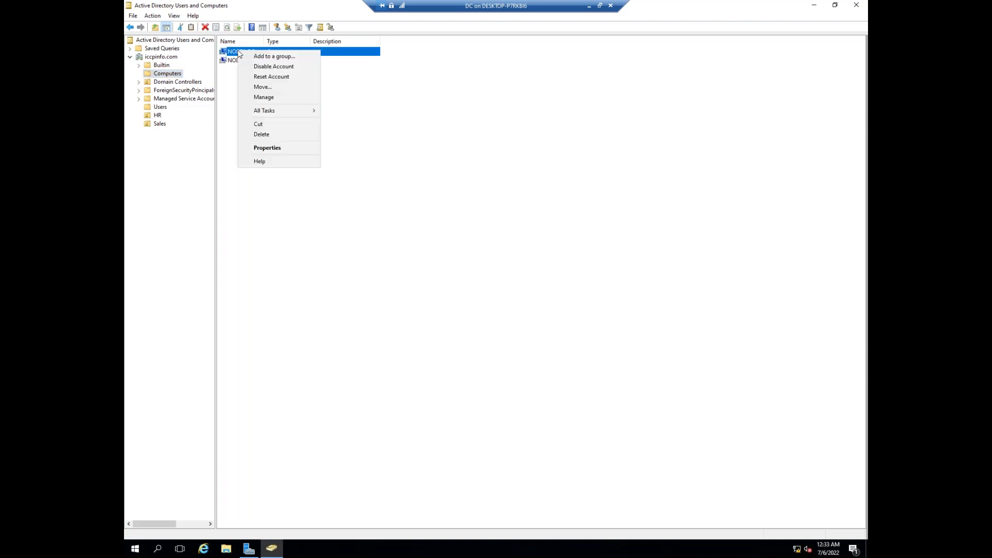
pyautogui.click(263, 87)
pyautogui.click(198, 106)
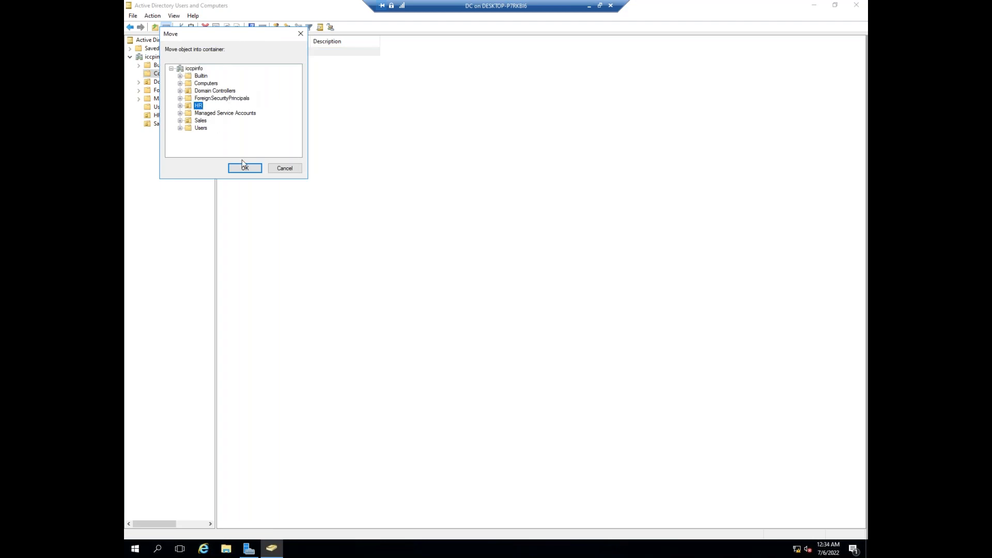
pyautogui.click(244, 167)
pyautogui.click(233, 53)
pyautogui.rightClick(233, 53)
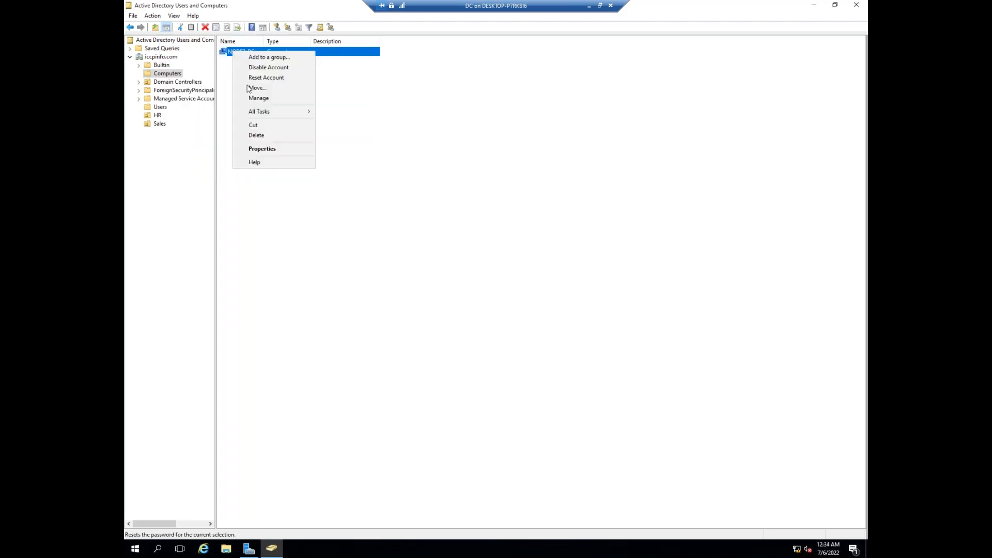
pyautogui.click(257, 87)
pyautogui.click(246, 166)
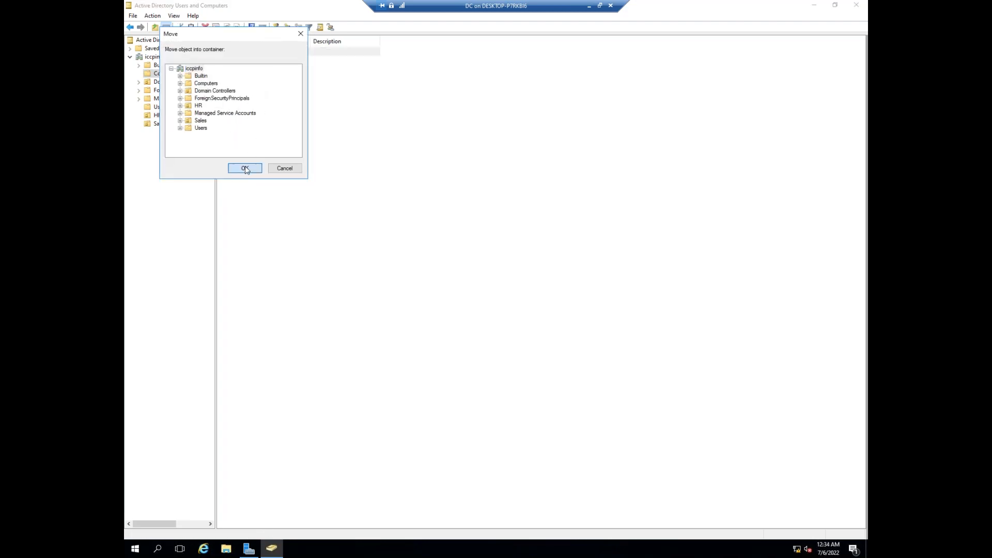
# Refresh and review the HR and Sales OUs to confirm NODE1-PC now sits in HR
pyautogui.click(156, 115)
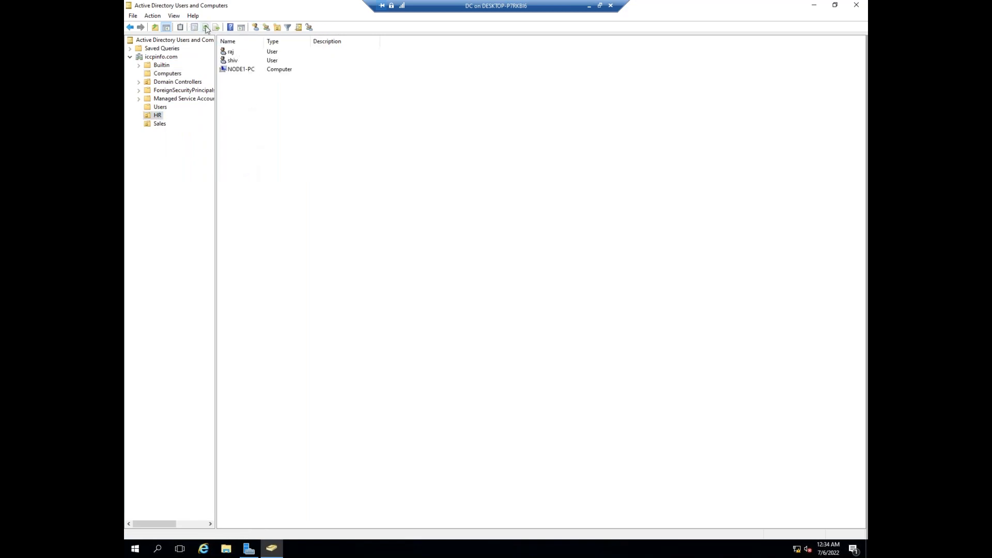
pyautogui.click(205, 27)
pyautogui.click(158, 124)
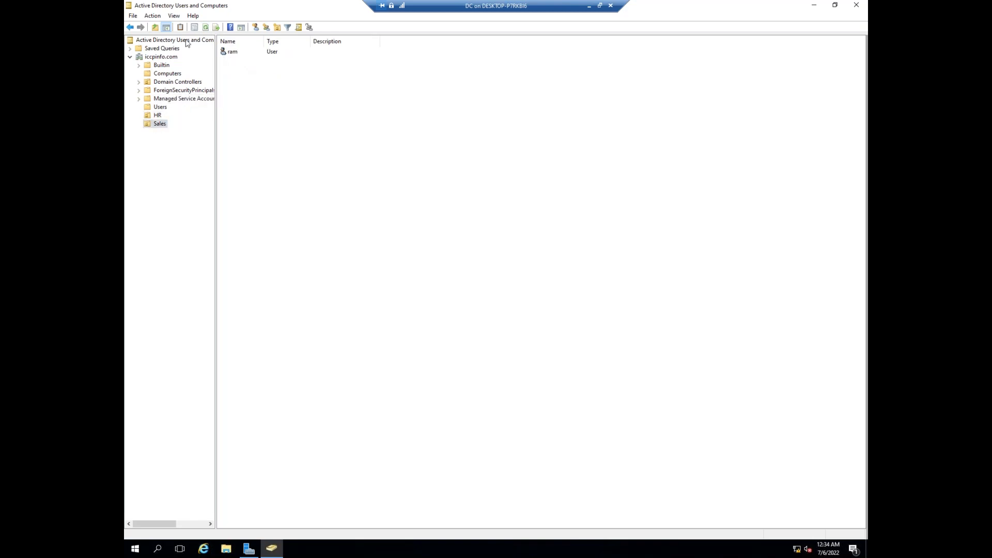
pyautogui.click(158, 115)
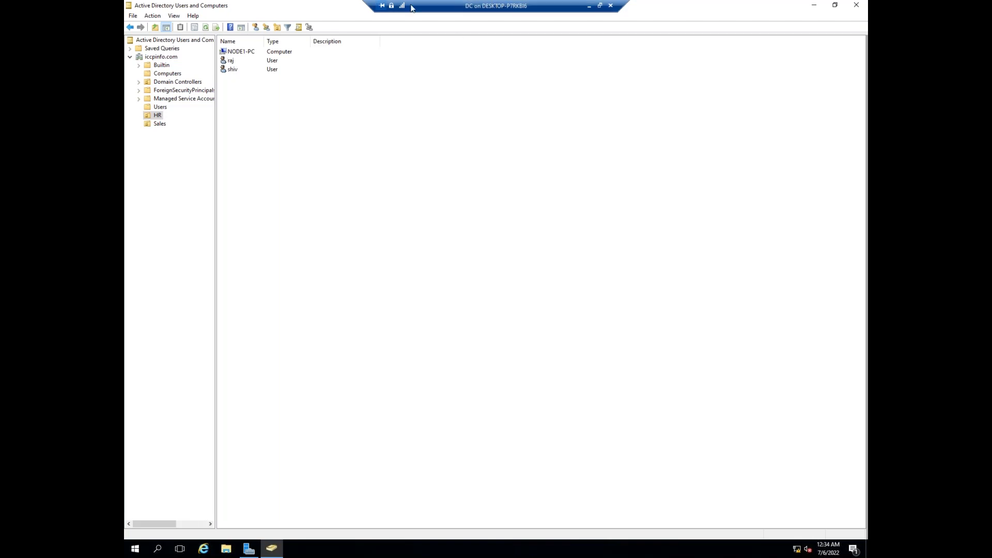
# Close the DC session and connect to the Node2 VM from Hyper-V Manager
pyautogui.click(610, 6)
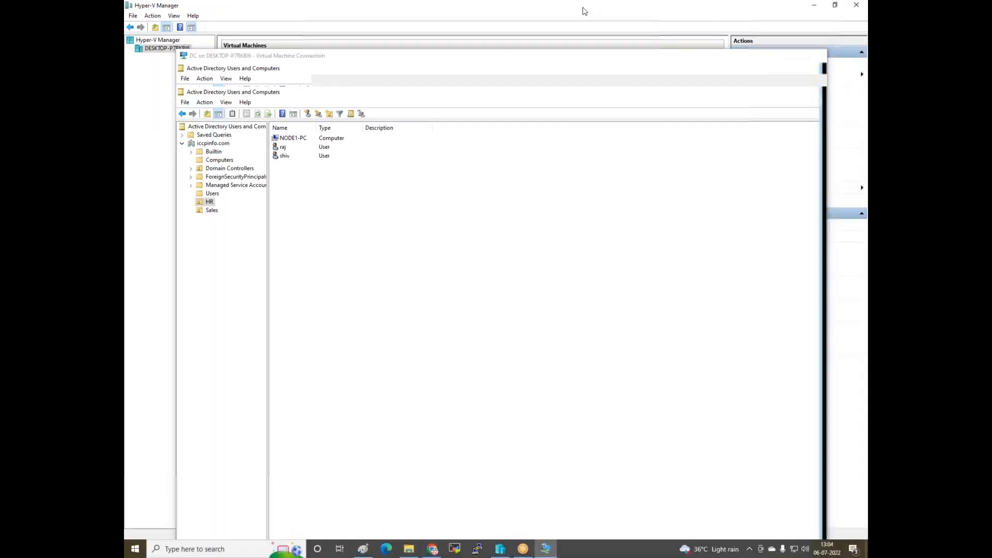
pyautogui.click(624, 6)
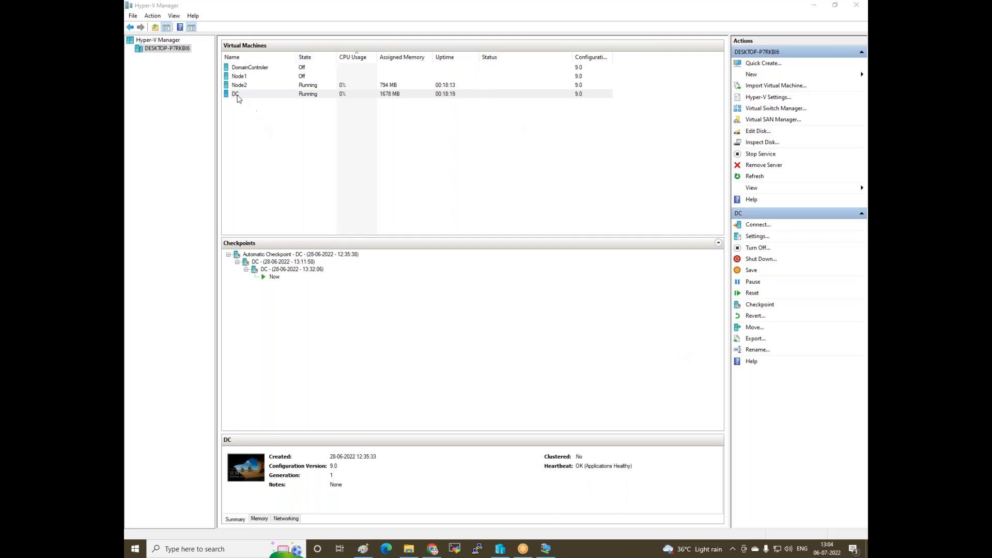
pyautogui.click(240, 86)
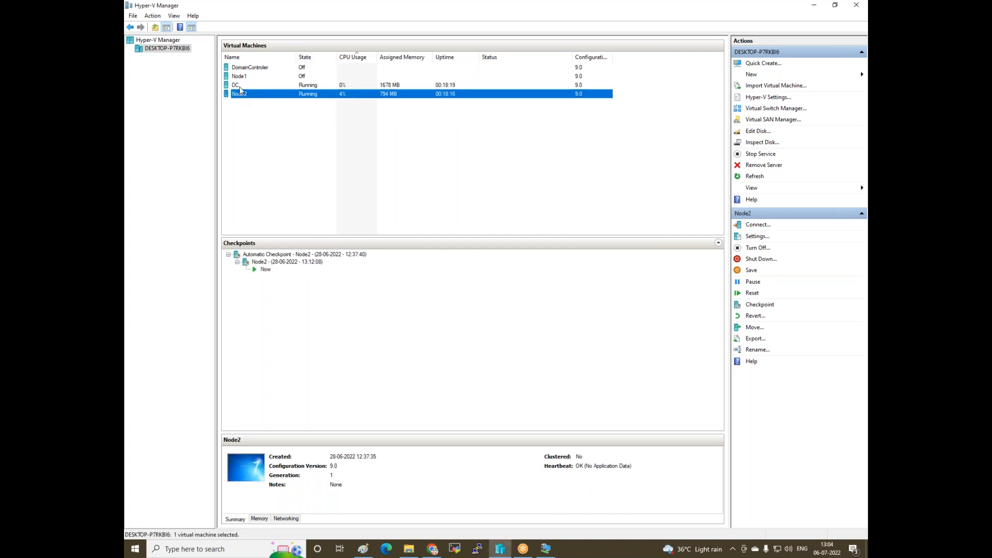
pyautogui.click(239, 76)
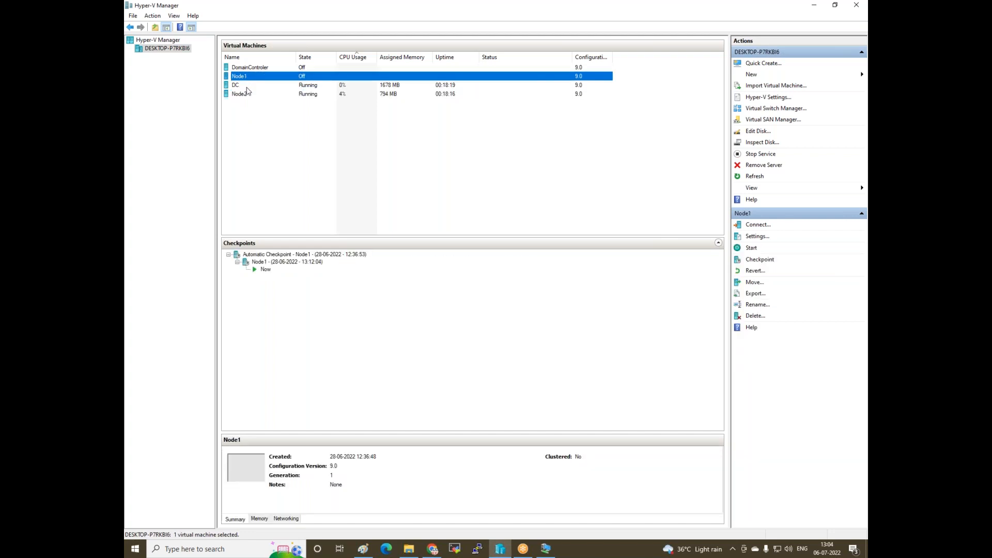
pyautogui.click(249, 93)
pyautogui.rightClick(248, 93)
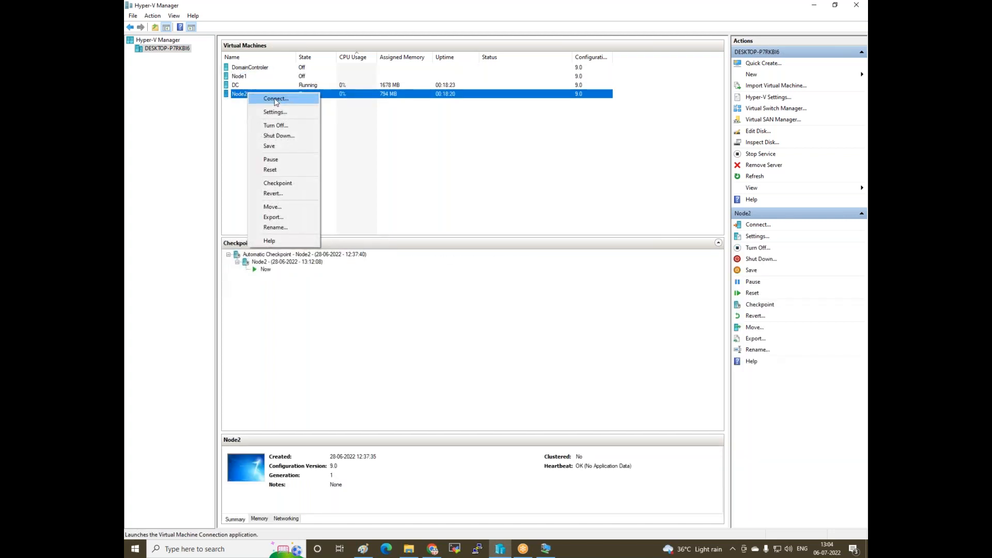
pyautogui.click(275, 100)
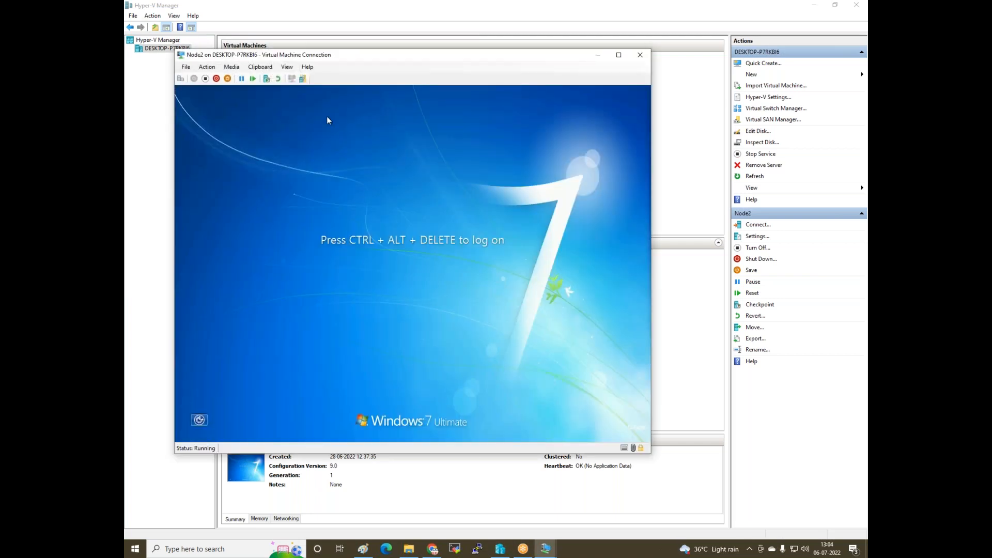
# Try signing in to Node2 as the HR user, dismiss the logon-hours refusal, and minimize Node2
pyautogui.hotkey('ctrl', 'alt', 'End')
pyautogui.write('******')
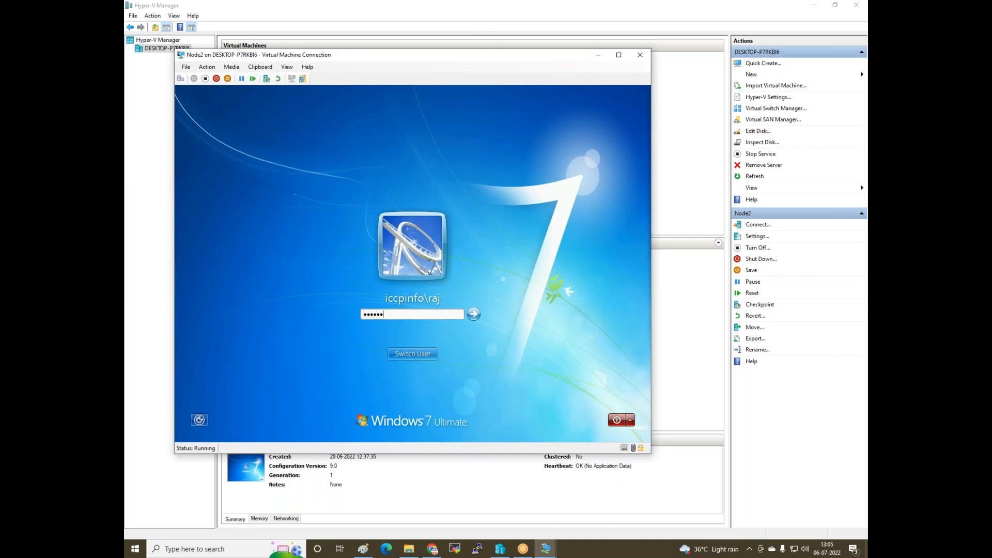
pyautogui.press('Return')
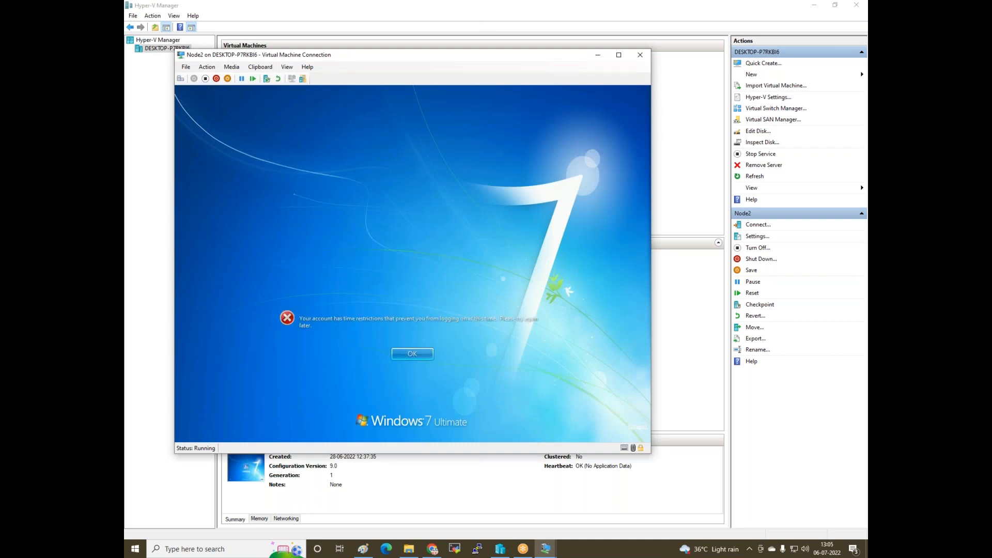
pyautogui.press('Return')
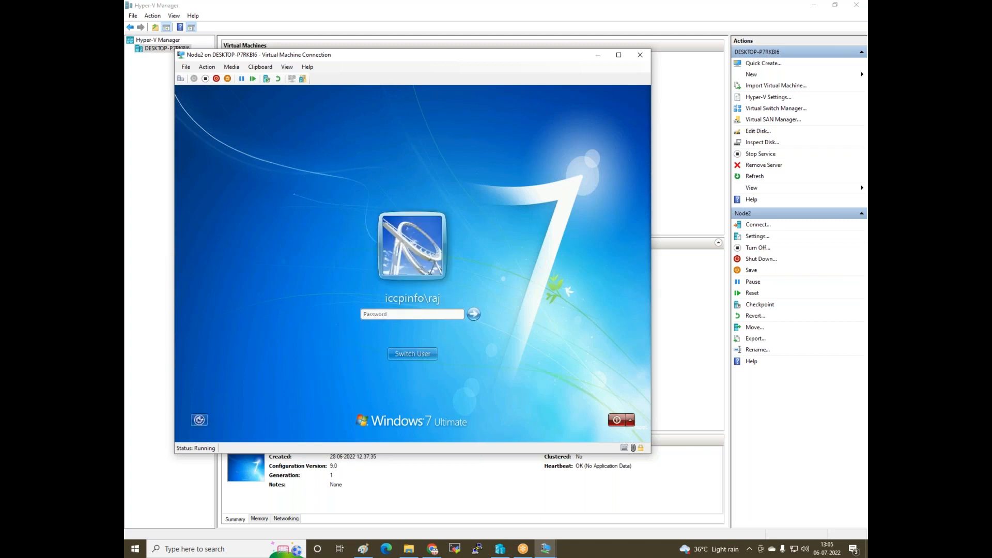
pyautogui.click(597, 55)
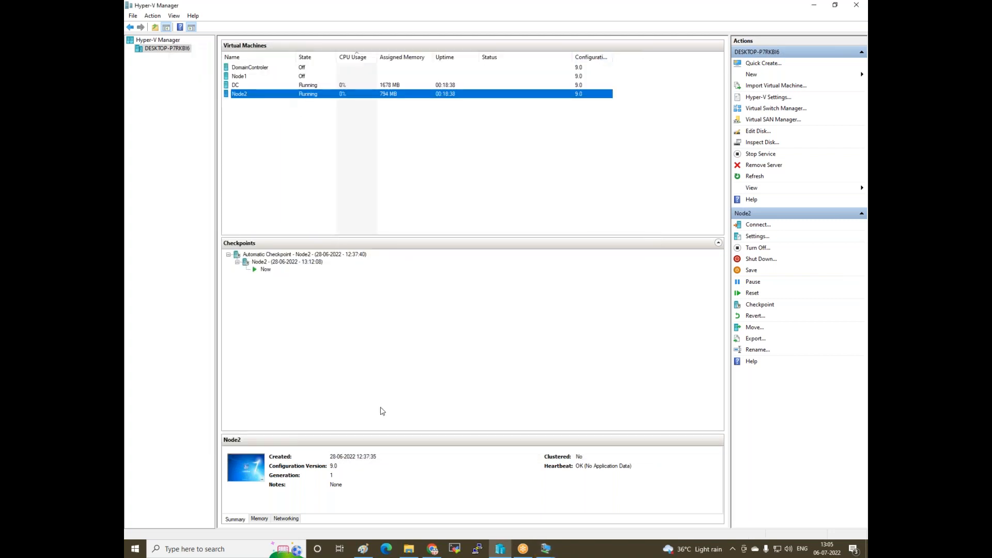
pyautogui.click(544, 544)
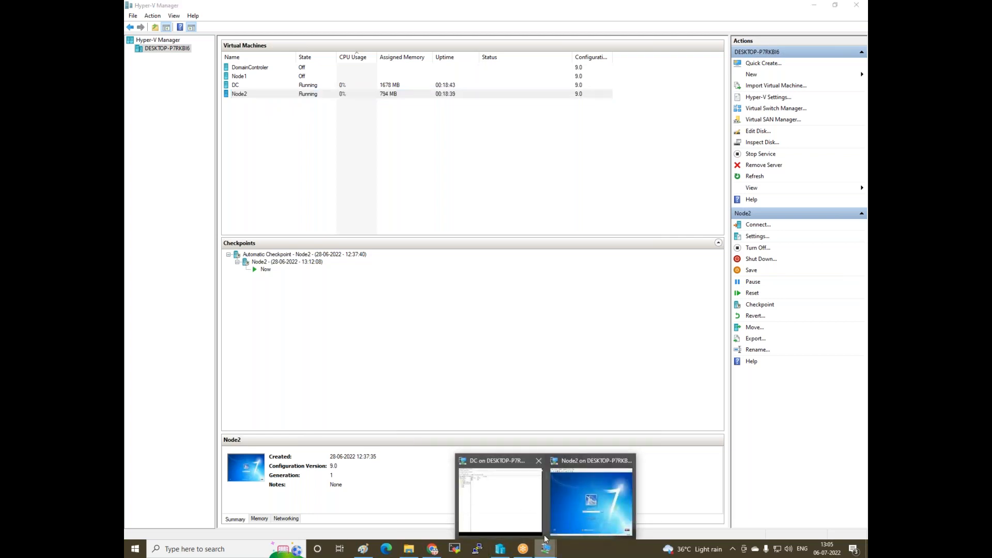
# Open the HR user's Account properties and review its Log On To workstations without changes
pyautogui.click(498, 483)
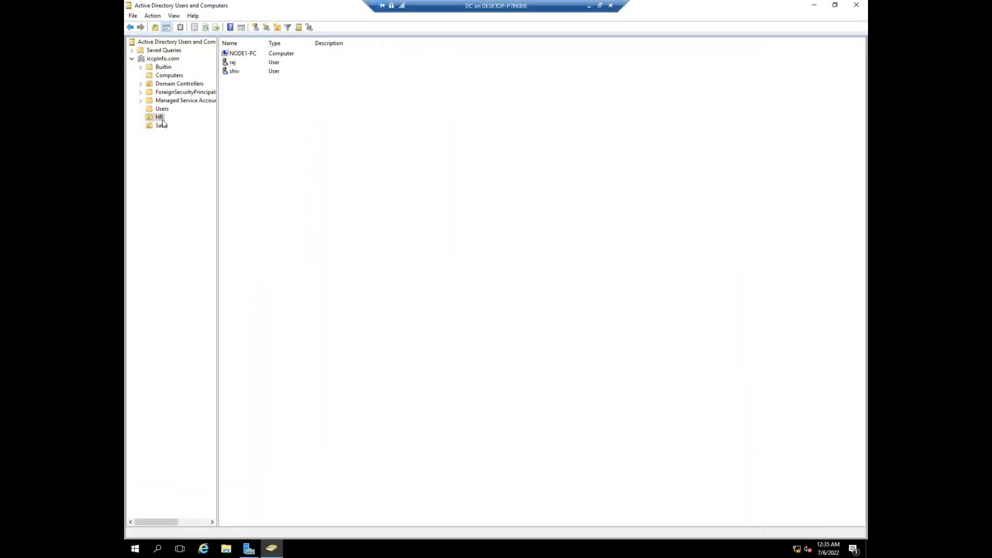
pyautogui.rightClick(232, 62)
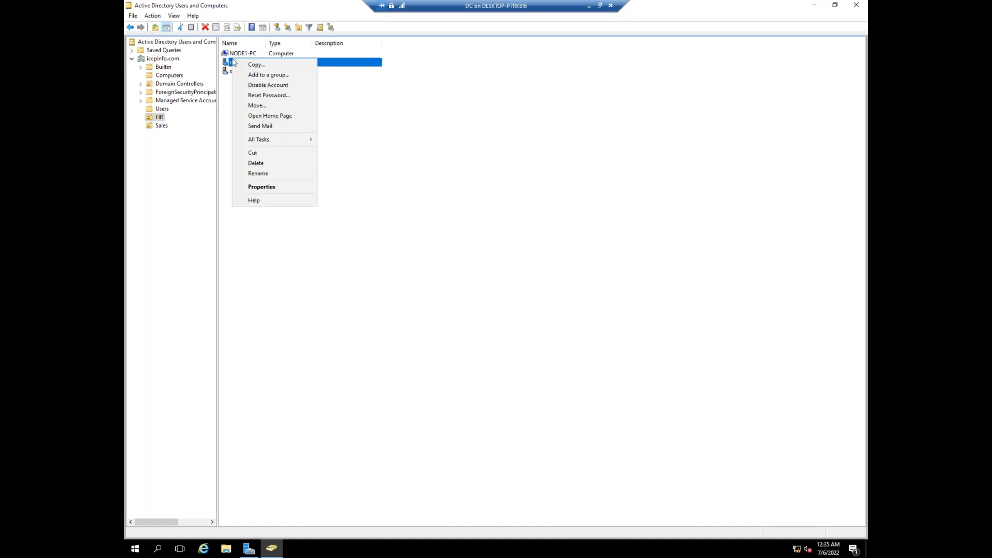
pyautogui.click(262, 187)
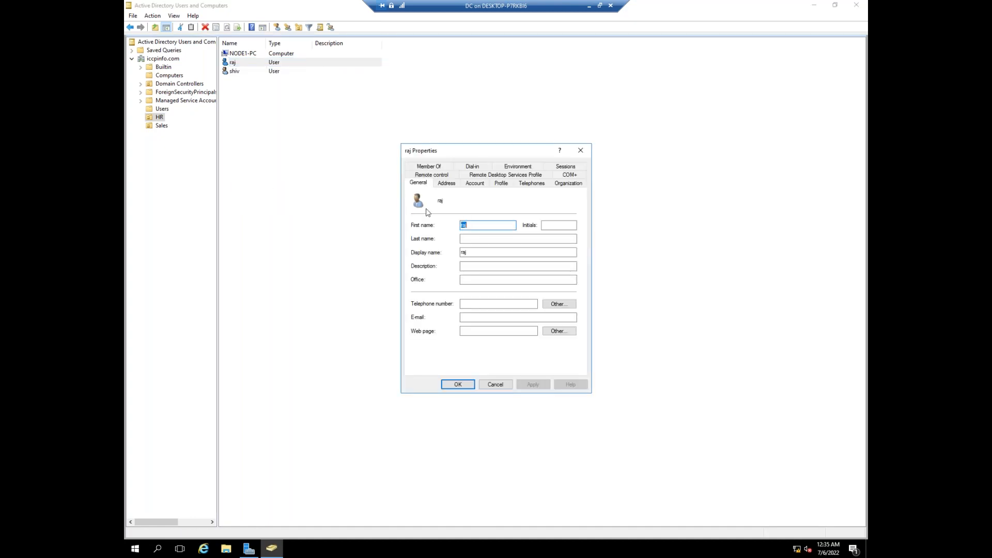
pyautogui.click(473, 185)
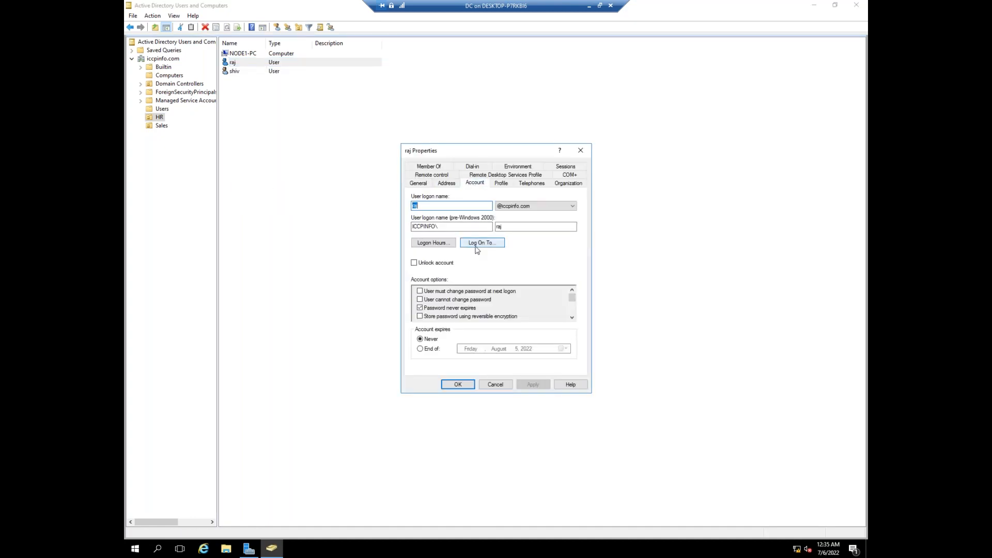
pyautogui.click(477, 249)
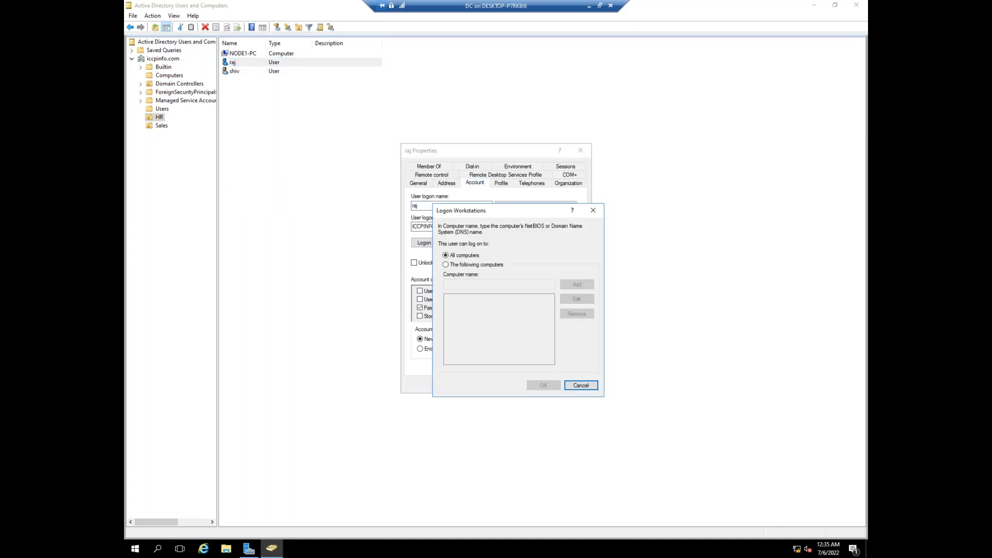
pyautogui.click(593, 210)
# Permit logon for Sunday through Wednesday in Logon Hours and save the HR user's properties
pyautogui.click(434, 243)
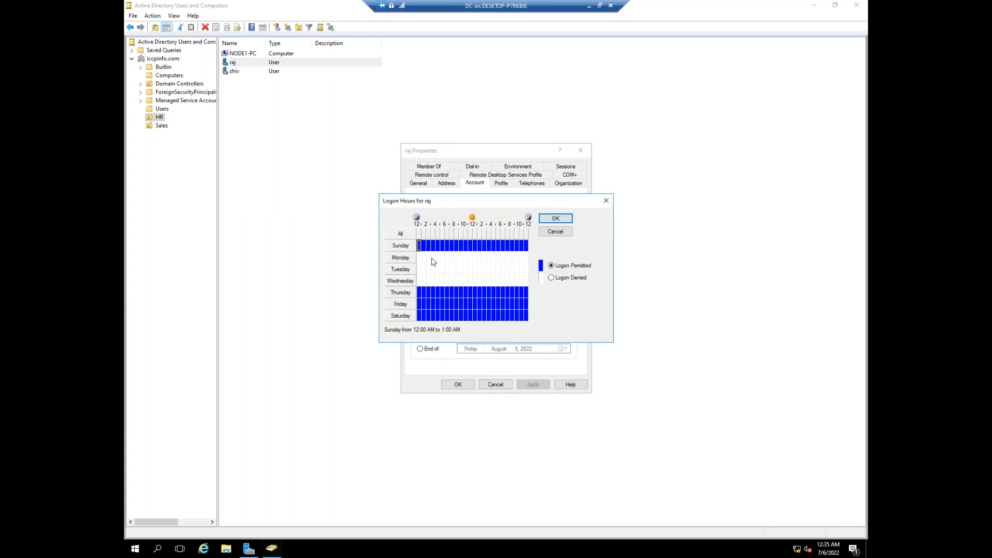
pyautogui.moveTo(421, 246); pyautogui.dragTo(529, 287)
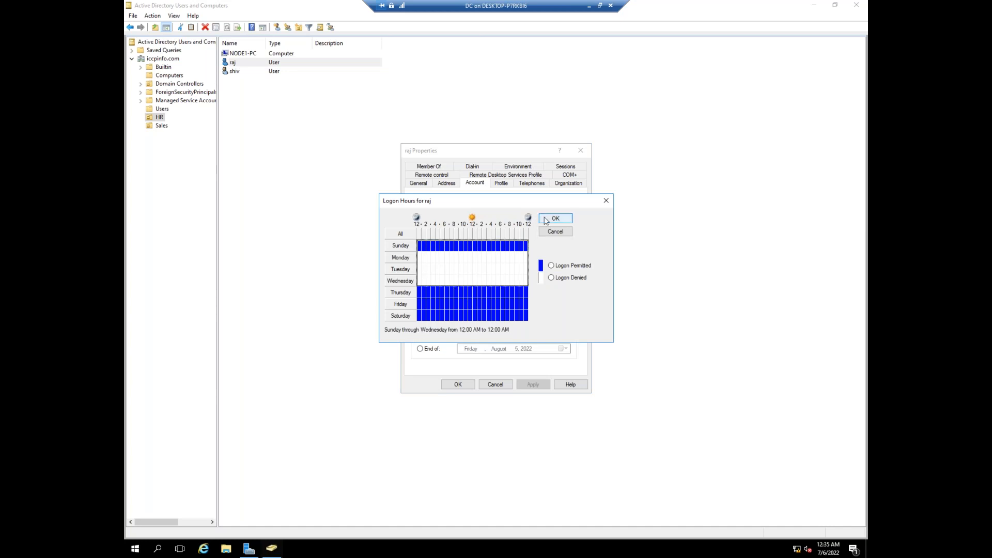
pyautogui.click(551, 265)
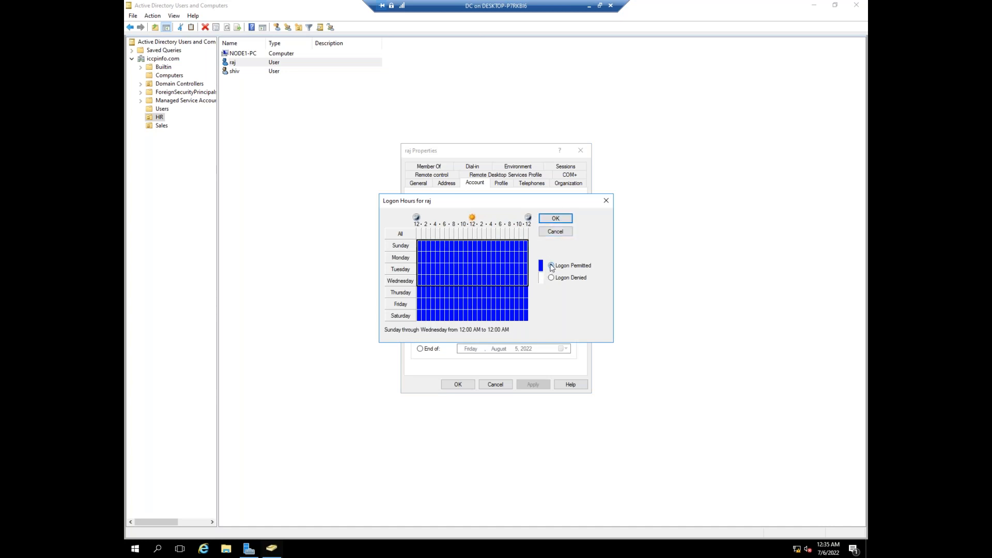
pyautogui.click(556, 219)
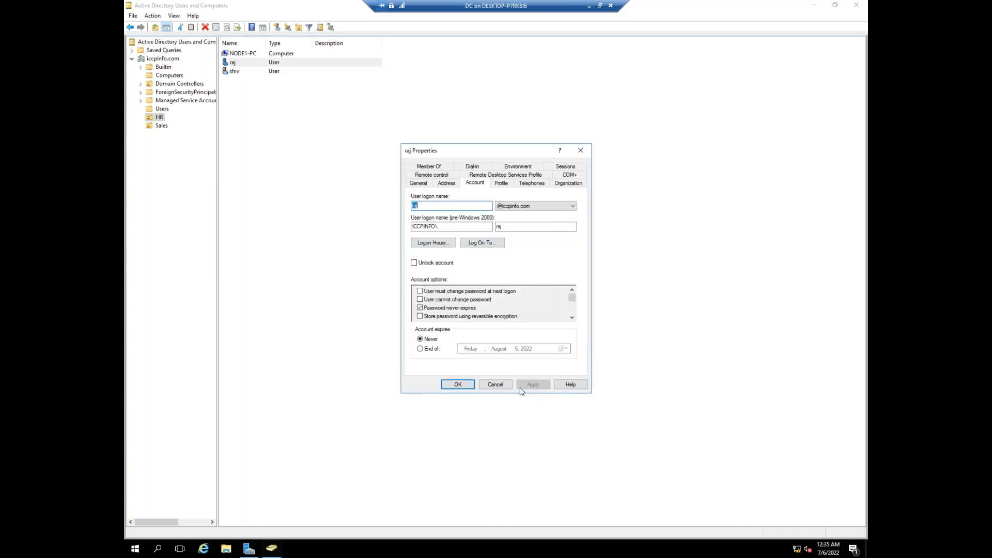
pyautogui.click(458, 385)
pyautogui.click(361, 286)
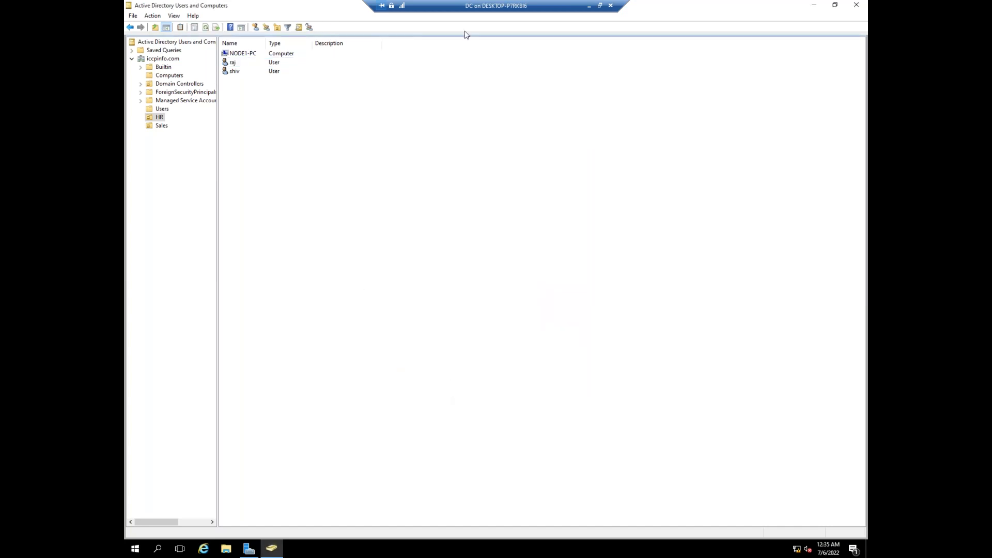
pyautogui.click(815, 6)
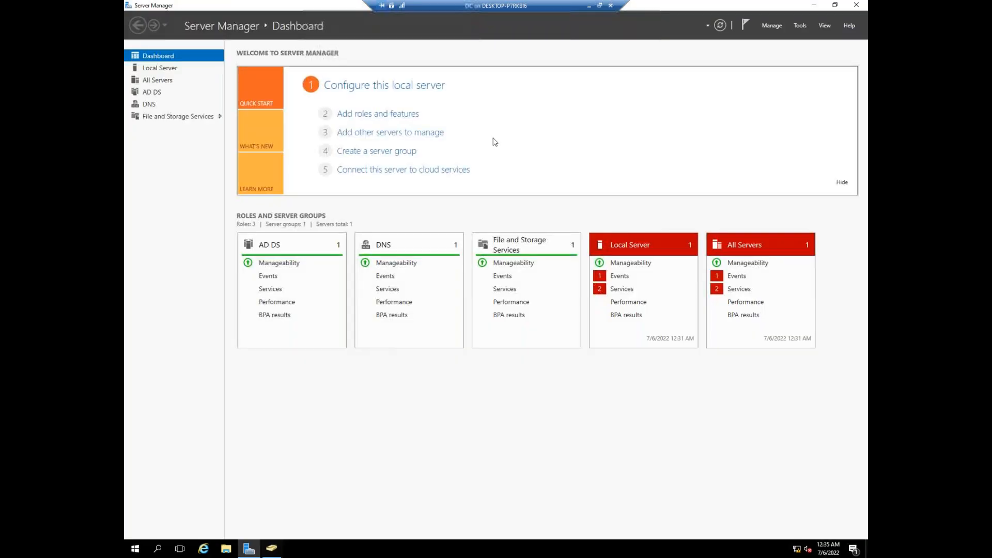
# Bring up the Node2 window and sign in as the HR user with the account password
pyautogui.click(589, 4)
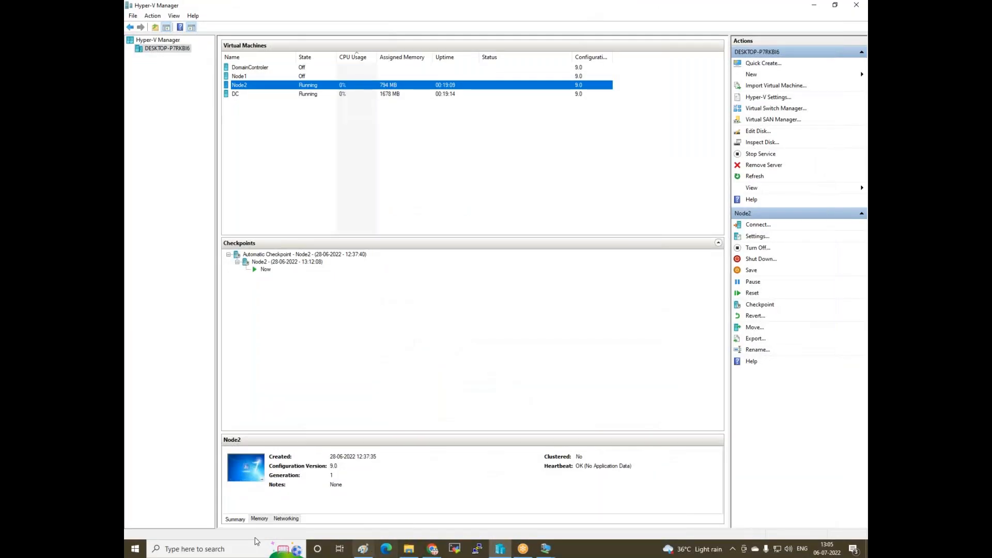
pyautogui.moveTo(548, 552)
pyautogui.click(595, 460)
pyautogui.write('Pas')
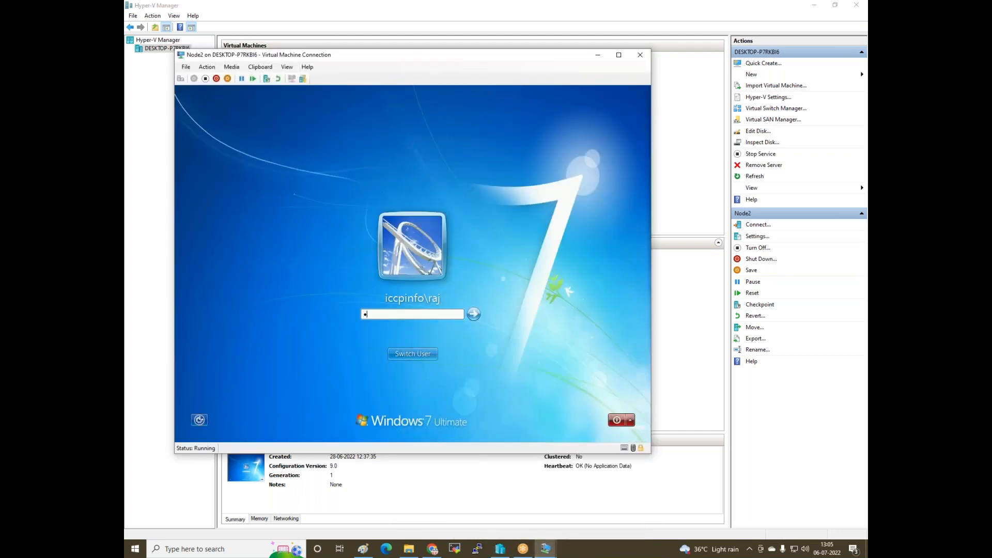
pyautogui.write('sword')
pyautogui.press('Return')
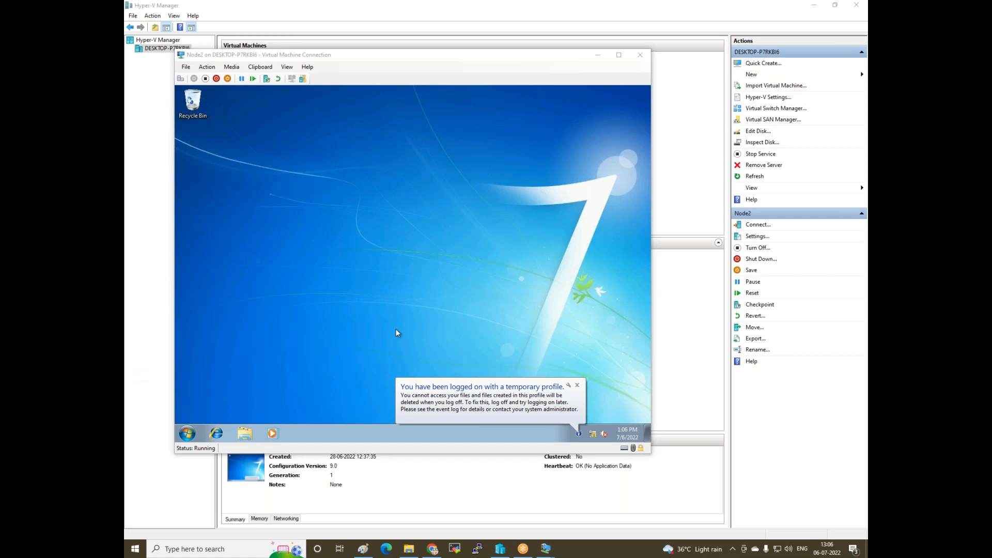
pyautogui.click(526, 61)
# Show the Computer, user's files, Network and Control Panel icons on the Windows 7 desktop
pyautogui.doubleClick(526, 61)
pyautogui.rightClick(379, 183)
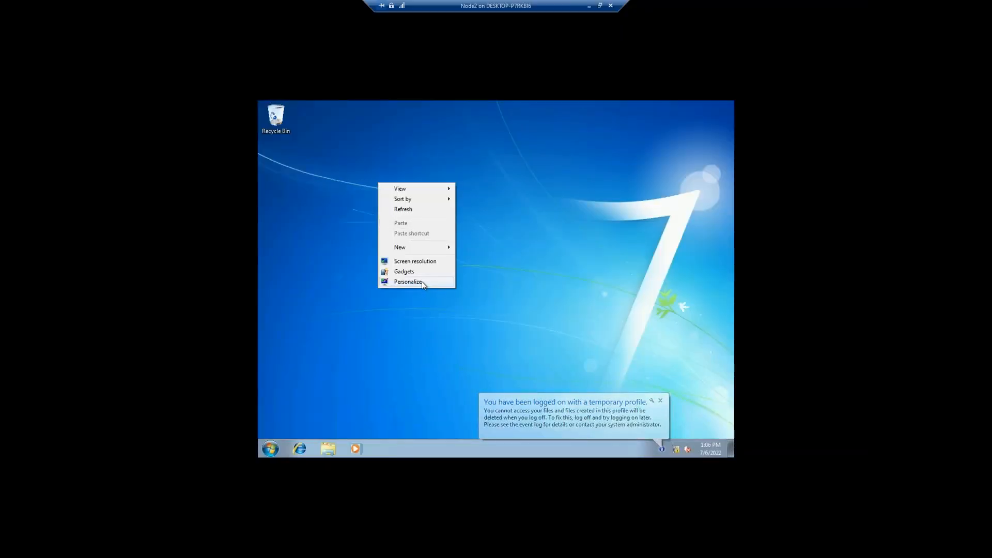
pyautogui.click(408, 281)
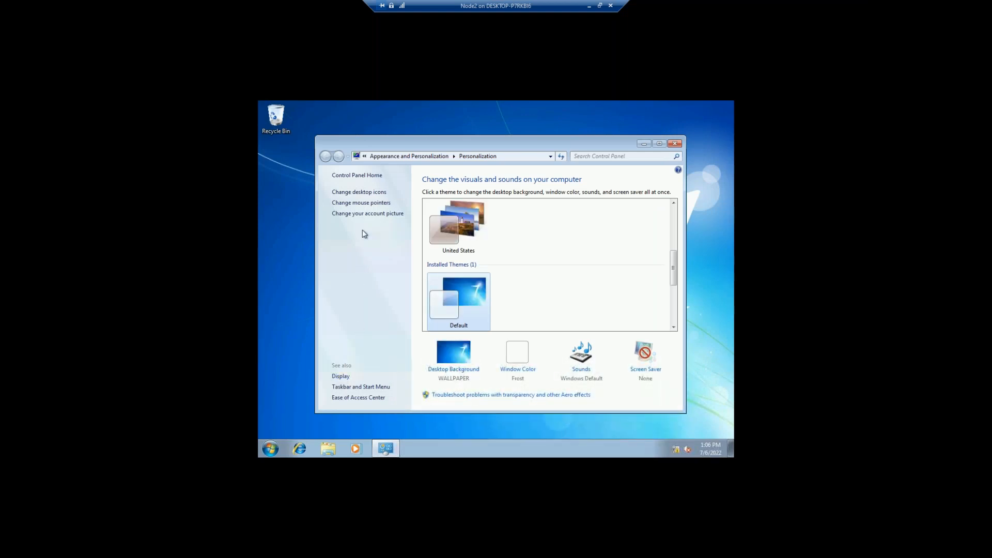
pyautogui.click(365, 193)
pyautogui.click(290, 157)
pyautogui.click(290, 166)
pyautogui.click(291, 178)
pyautogui.click(364, 167)
pyautogui.click(362, 314)
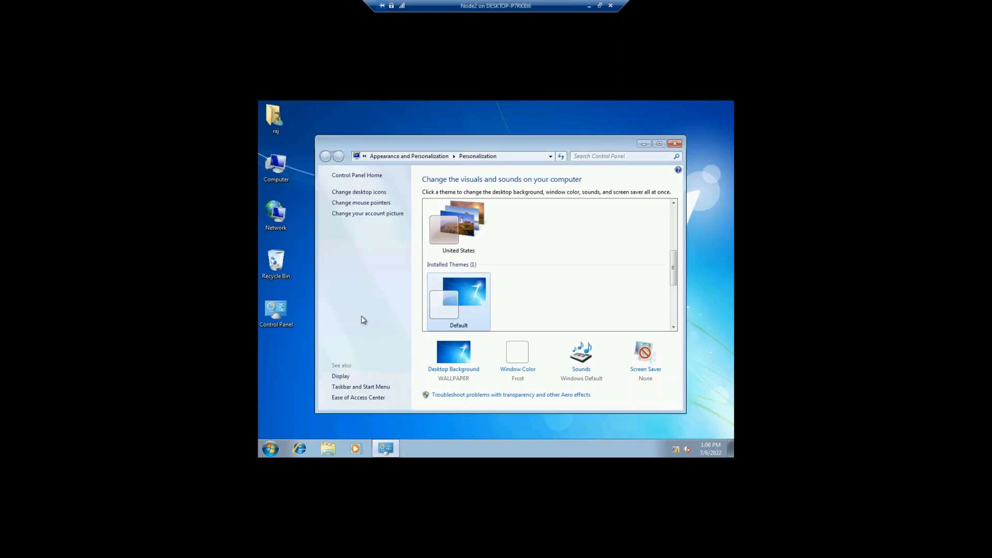
pyautogui.click(675, 144)
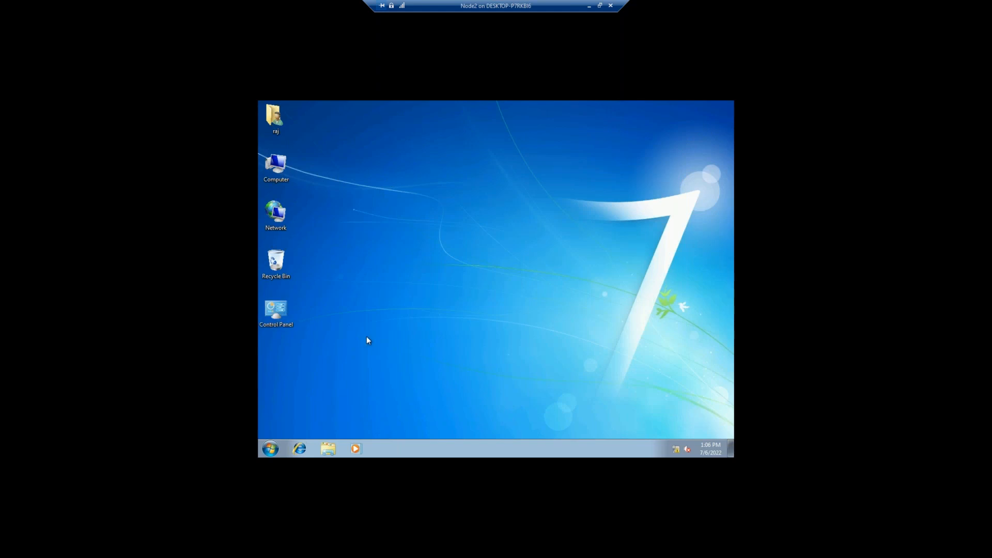
# Close the Run prompt, check NODE2-PC's domain under Computer in Explorer, then close Explorer
pyautogui.press('super+r')
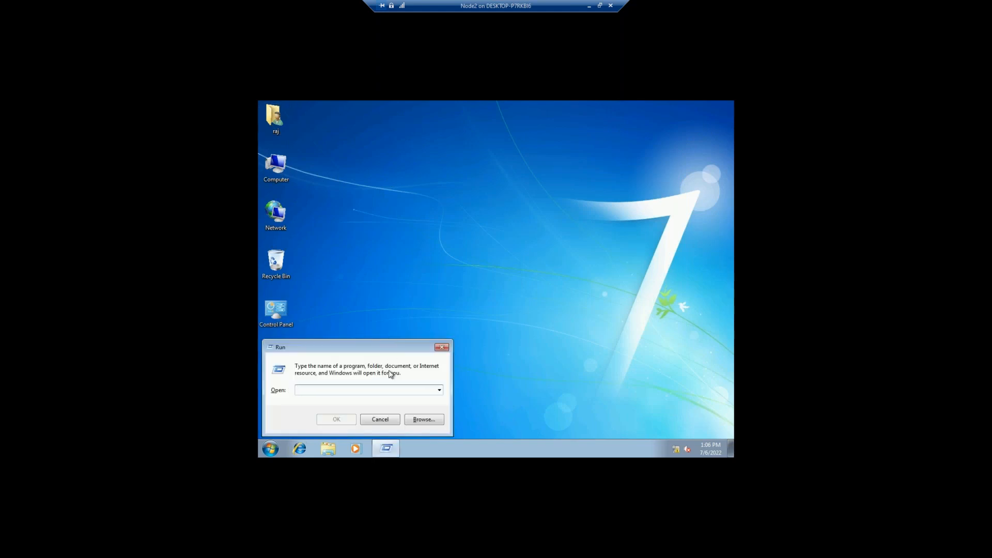
pyautogui.click(437, 238)
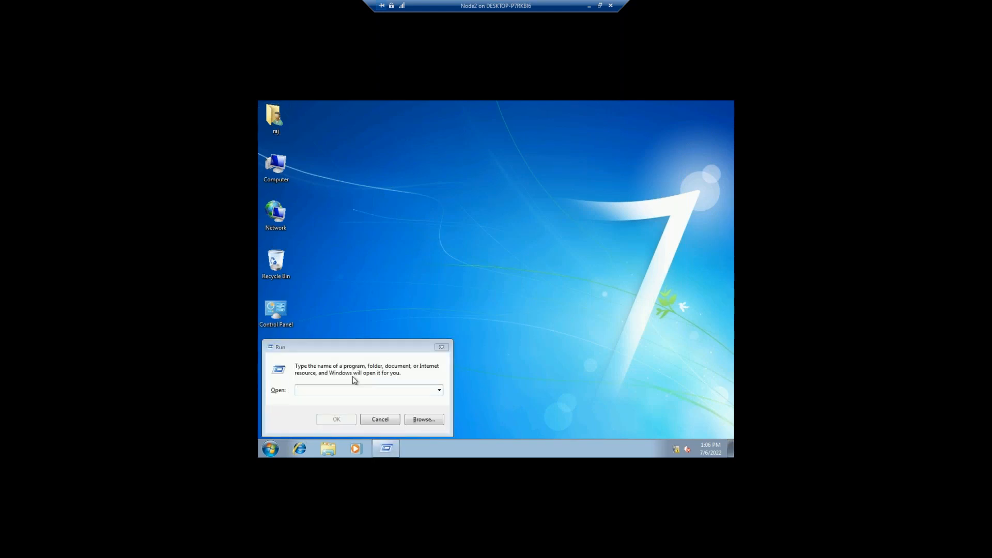
pyautogui.click(443, 348)
pyautogui.click(328, 448)
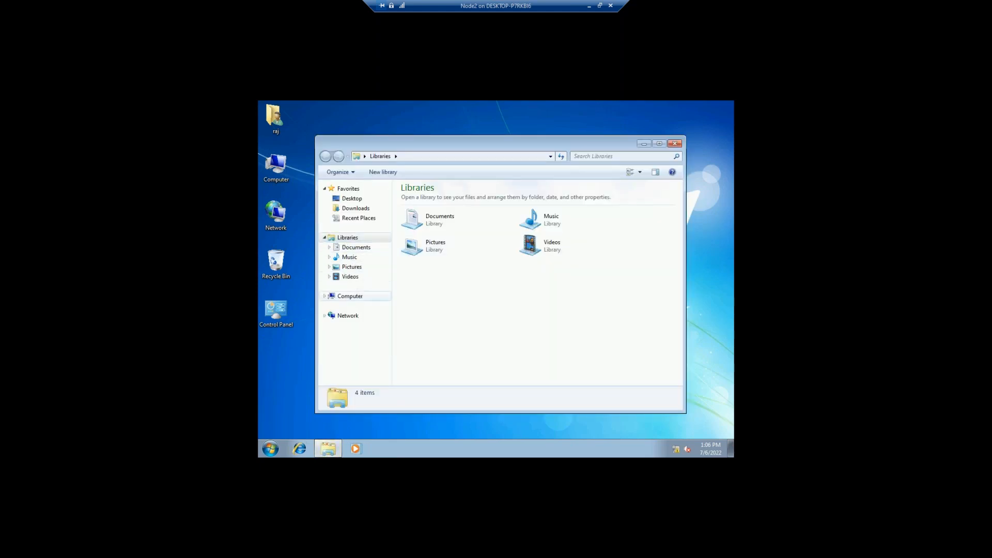
pyautogui.click(359, 297)
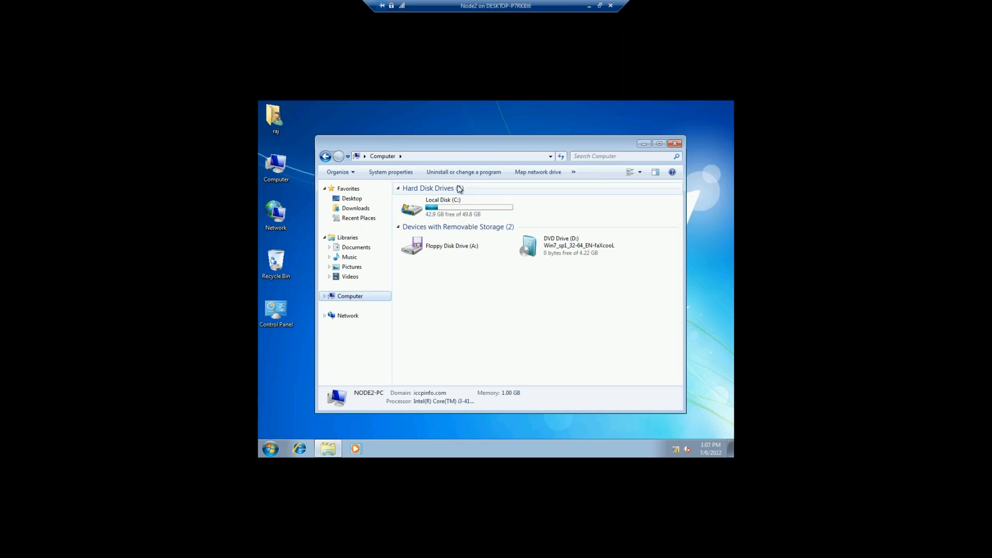
pyautogui.click(676, 145)
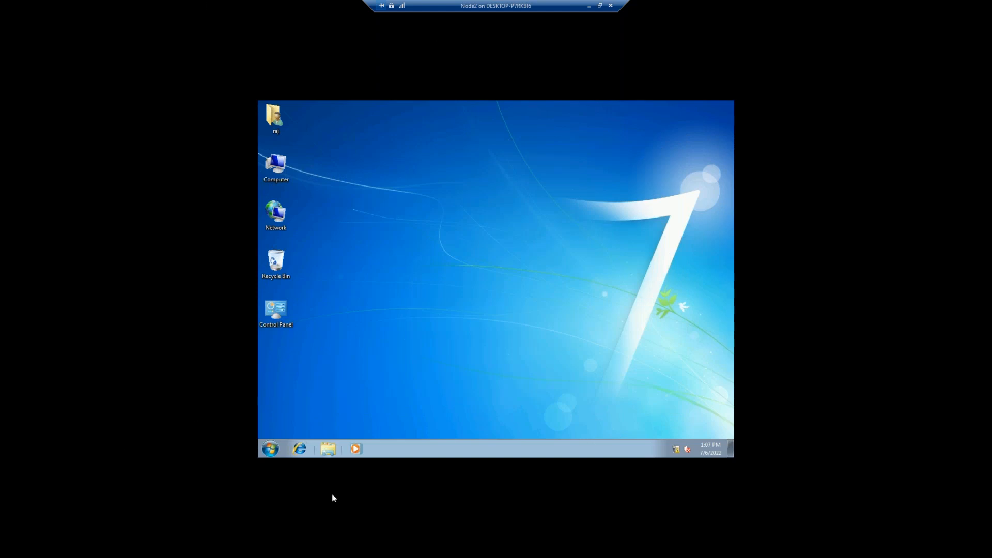
# Log the HR user off Node2 from the Start menu and minimize the Node2 window
pyautogui.click(269, 450)
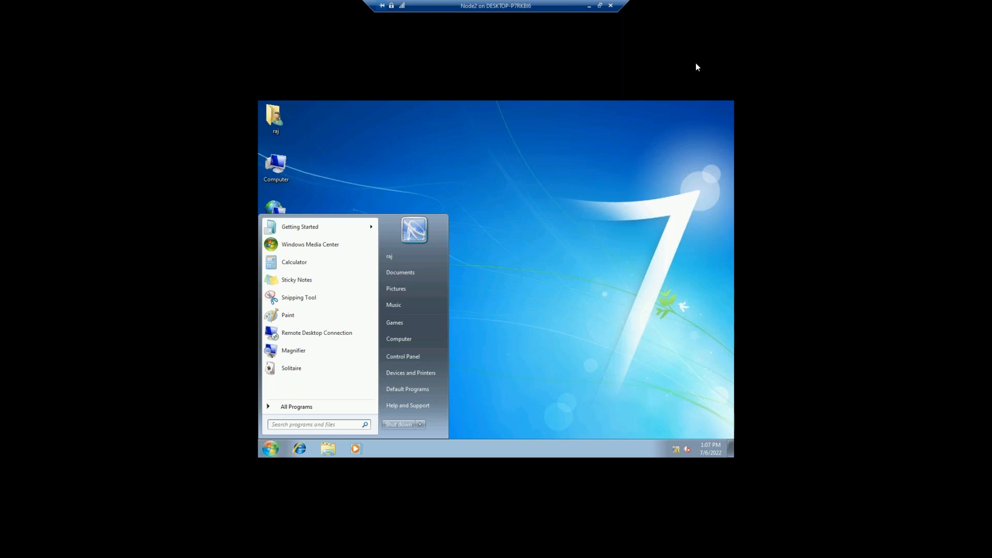
pyautogui.click(420, 426)
pyautogui.click(445, 390)
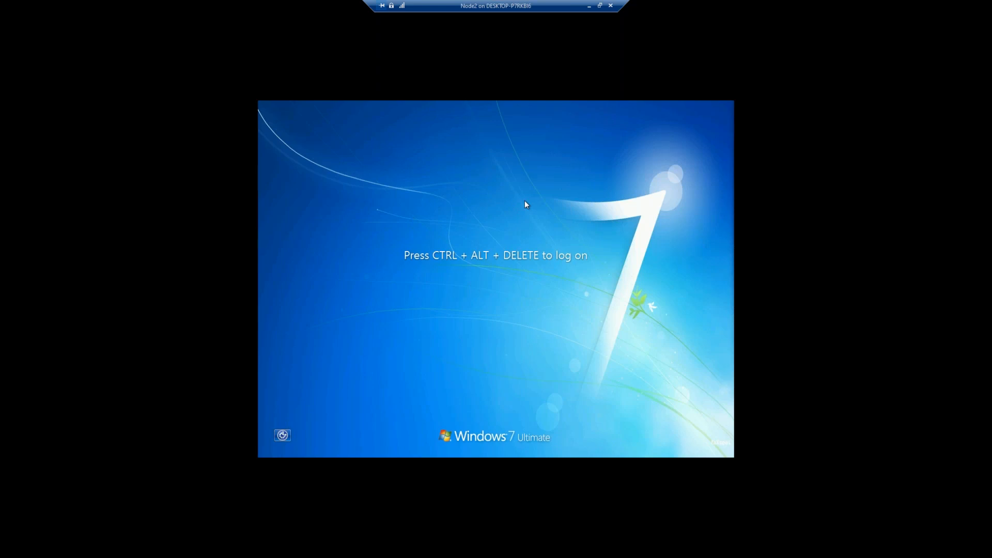
pyautogui.click(590, 6)
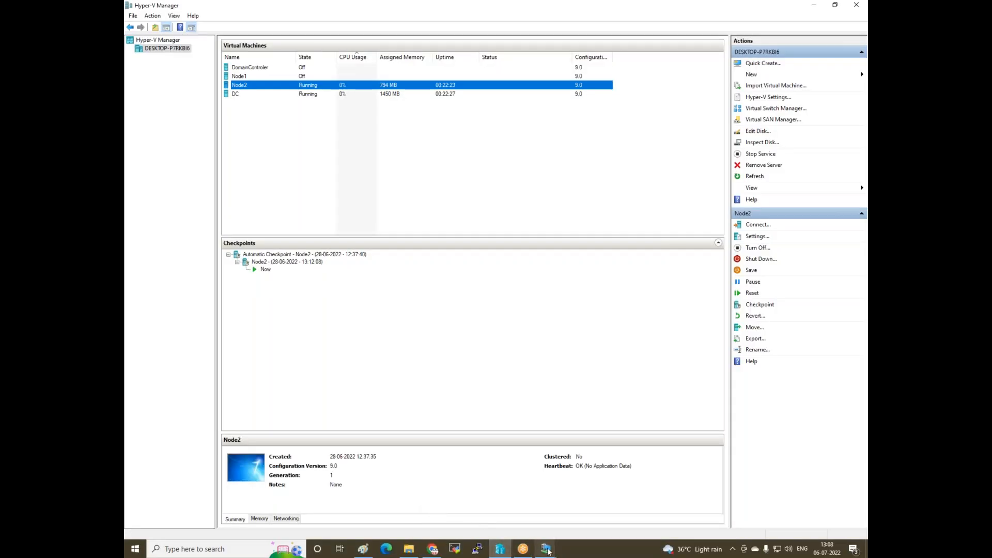
# On the DC machine, launch gpedit.msc from Run, then close the Local Group Policy Editor
pyautogui.moveTo(545, 548)
pyautogui.click(498, 500)
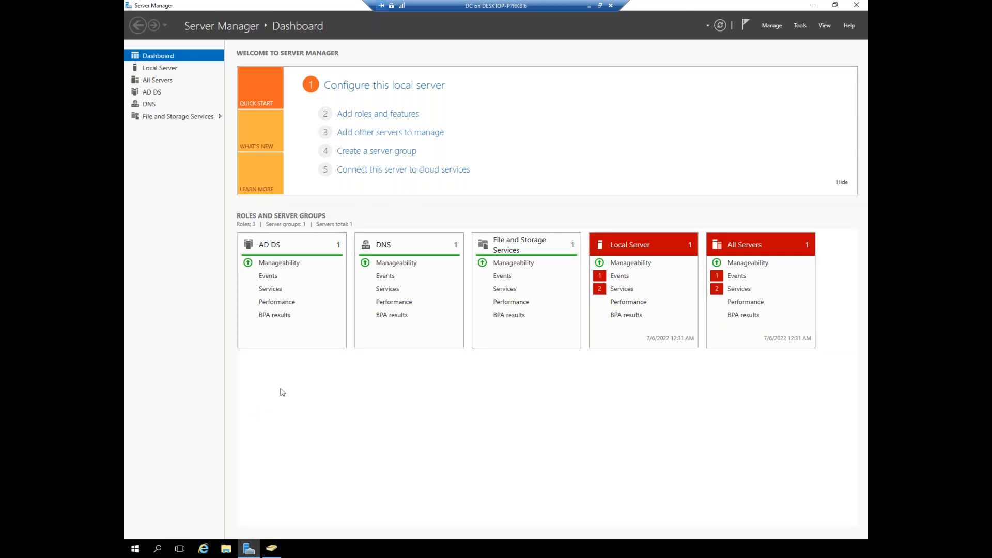
pyautogui.press('super+r')
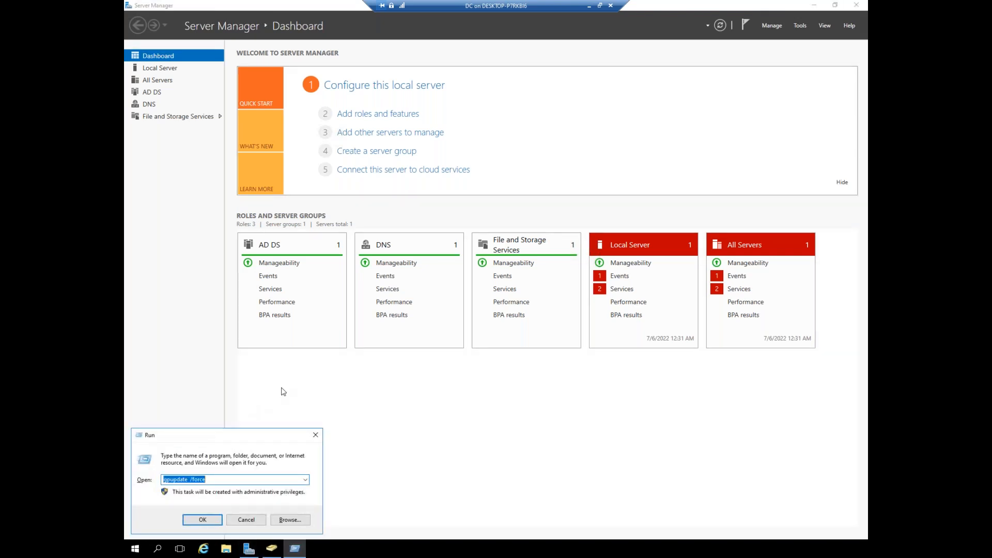
pyautogui.write('gpedit.msc')
pyautogui.press('Return')
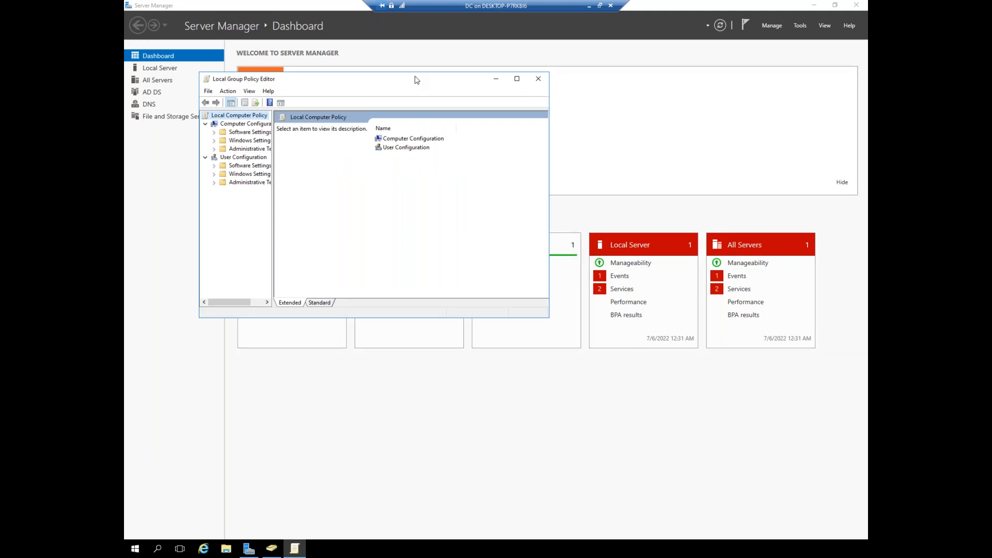
pyautogui.moveTo(414, 81); pyautogui.dragTo(462, 69)
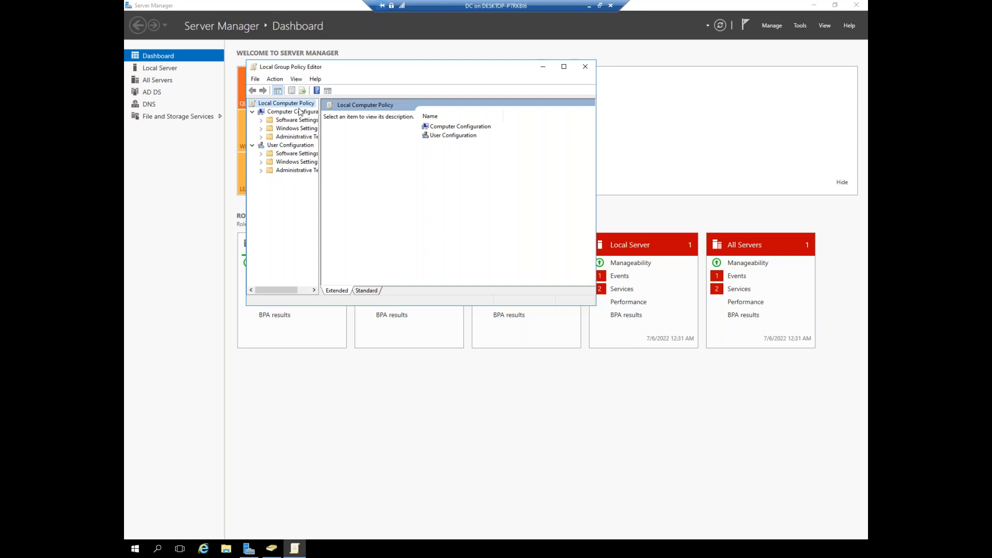
pyautogui.click(585, 66)
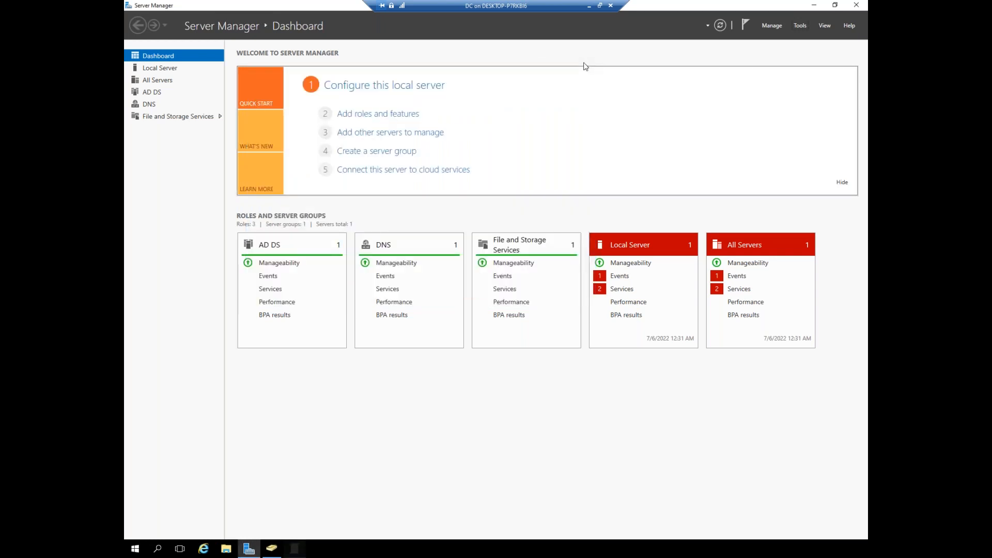
# Replace the Run command with gpmc.msc to start Group Policy Management on the DC
pyautogui.press('super+r')
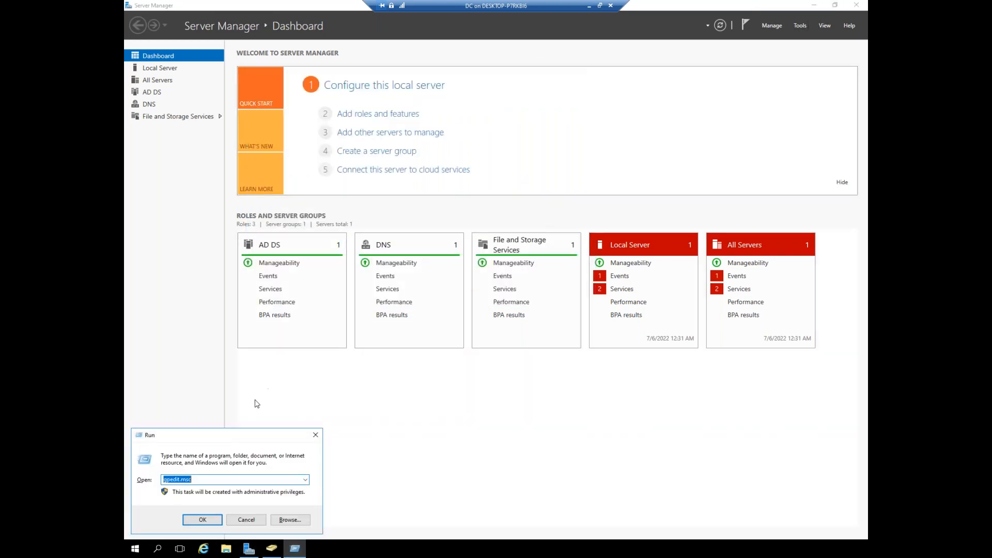
pyautogui.click(203, 479)
pyautogui.moveTo(202, 480); pyautogui.dragTo(142, 480)
pyautogui.write('gpmc.msc')
pyautogui.press('Return')
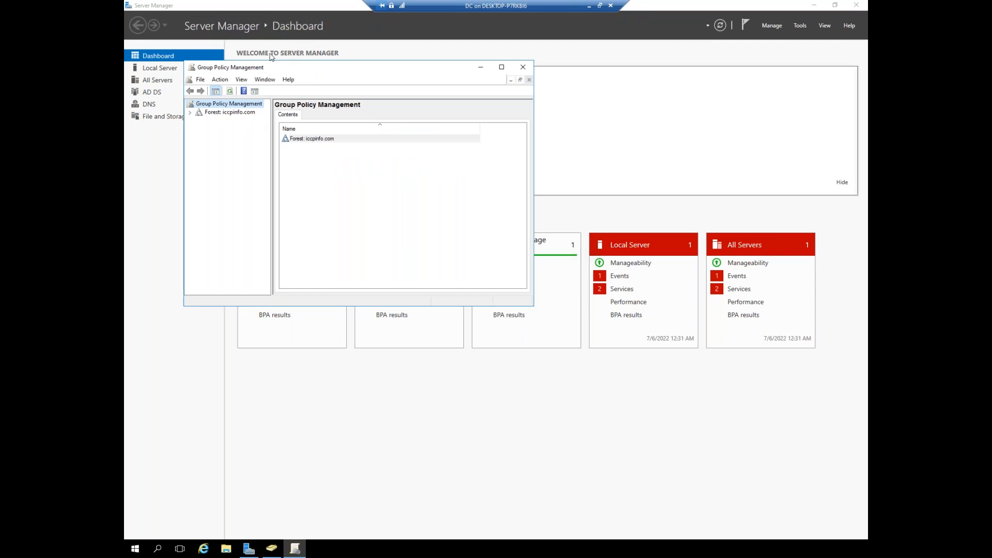
pyautogui.click(408, 56)
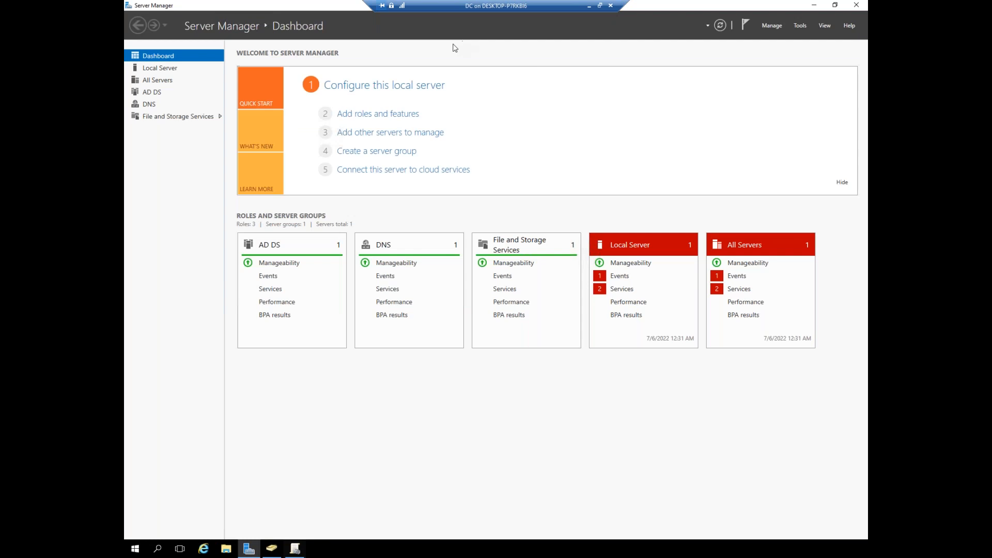
# Maximize Group Policy Management and expand Forest > Domains > iccpinfo.com to review the HR and Sales OUs
pyautogui.click(299, 552)
pyautogui.click(506, 70)
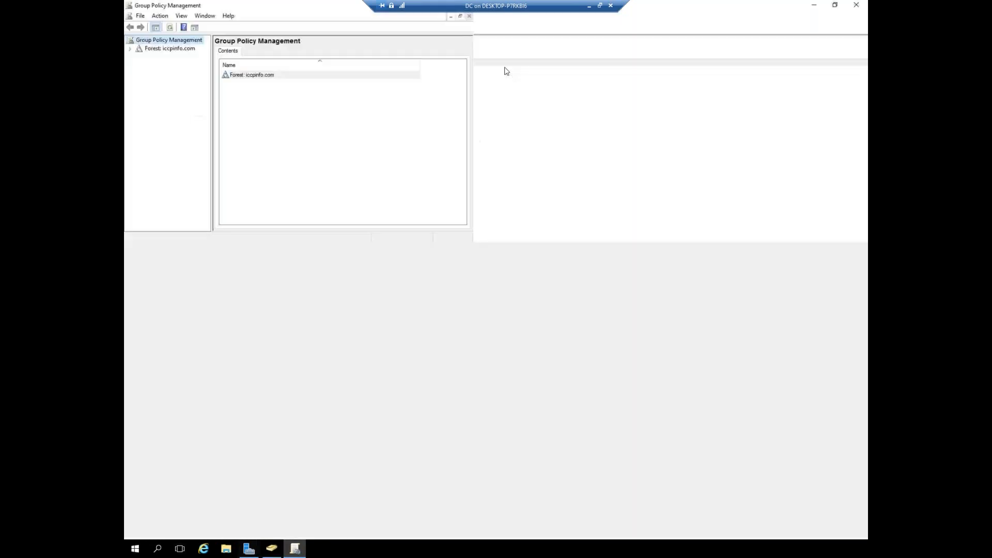
pyautogui.click(130, 48)
pyautogui.click(172, 49)
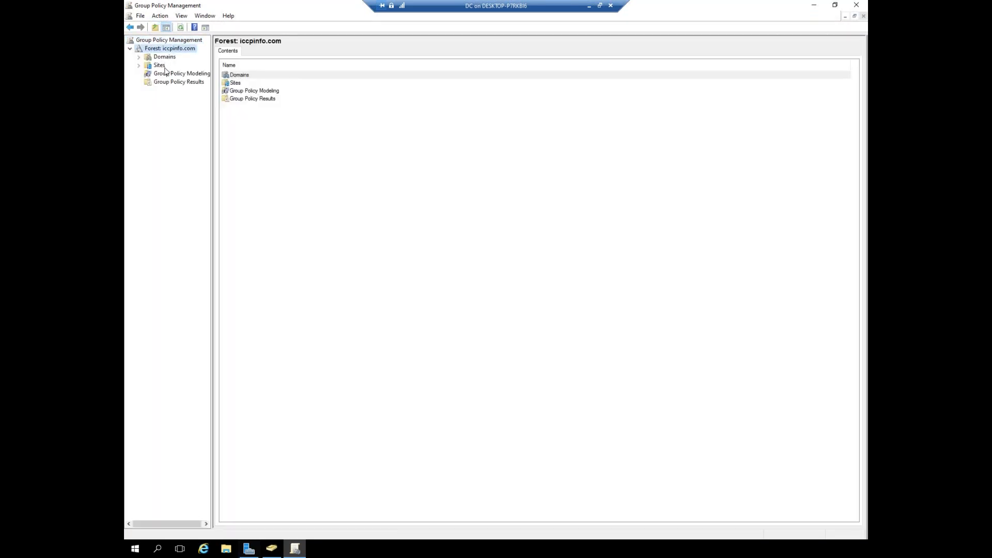
pyautogui.click(139, 57)
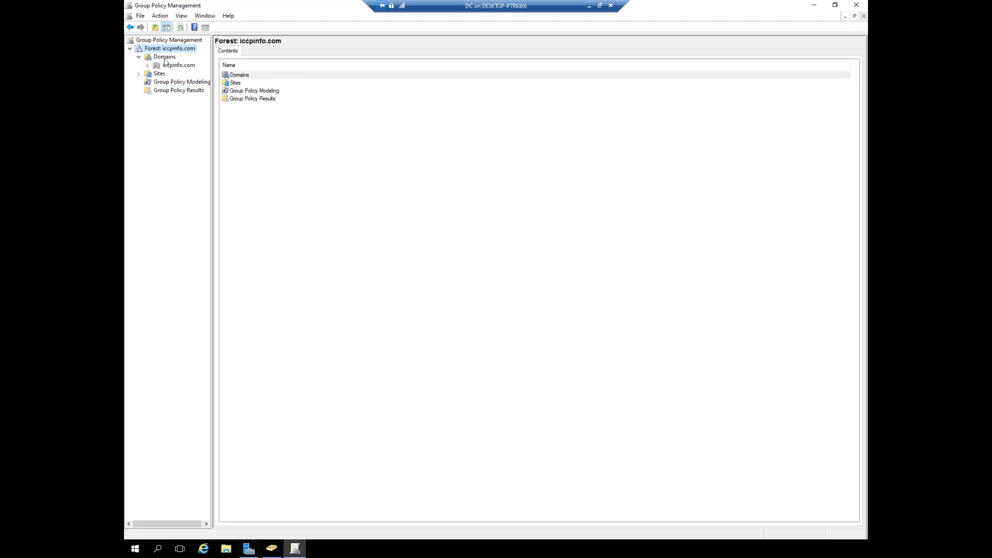
pyautogui.click(148, 66)
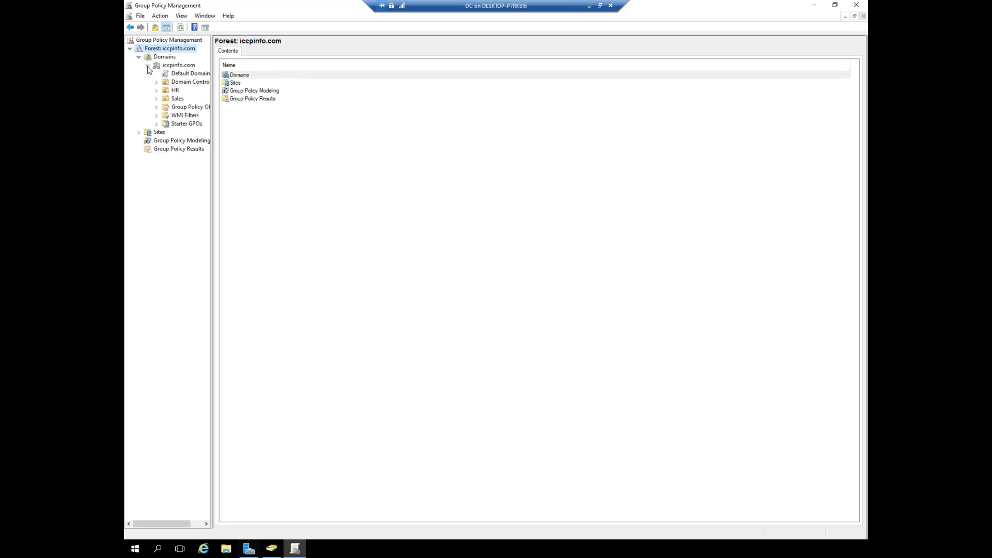
pyautogui.click(176, 90)
pyautogui.click(177, 98)
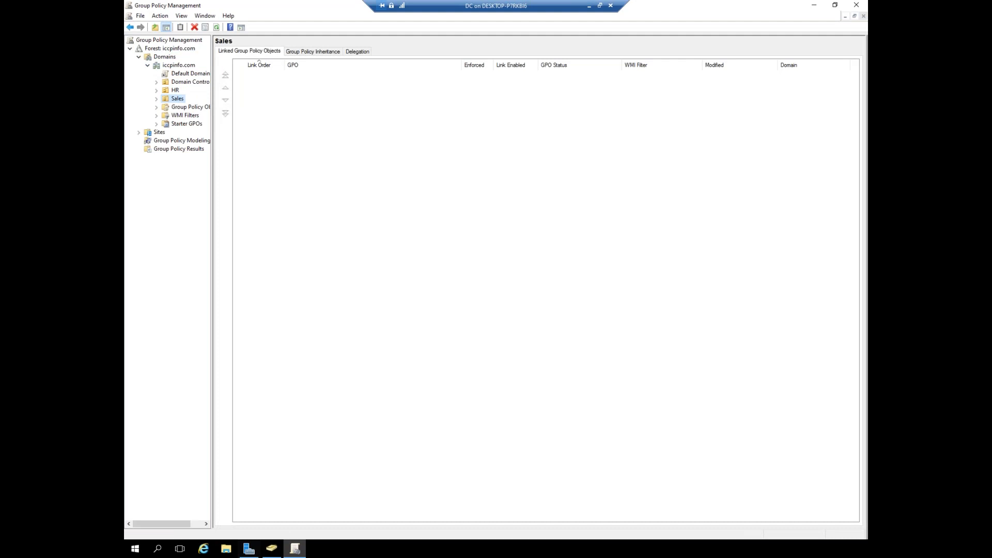
pyautogui.click(176, 90)
pyautogui.click(177, 99)
pyautogui.click(176, 90)
# Create a GPO named HR-Policy in the domain and link it to the HR OU
pyautogui.rightClick(175, 90)
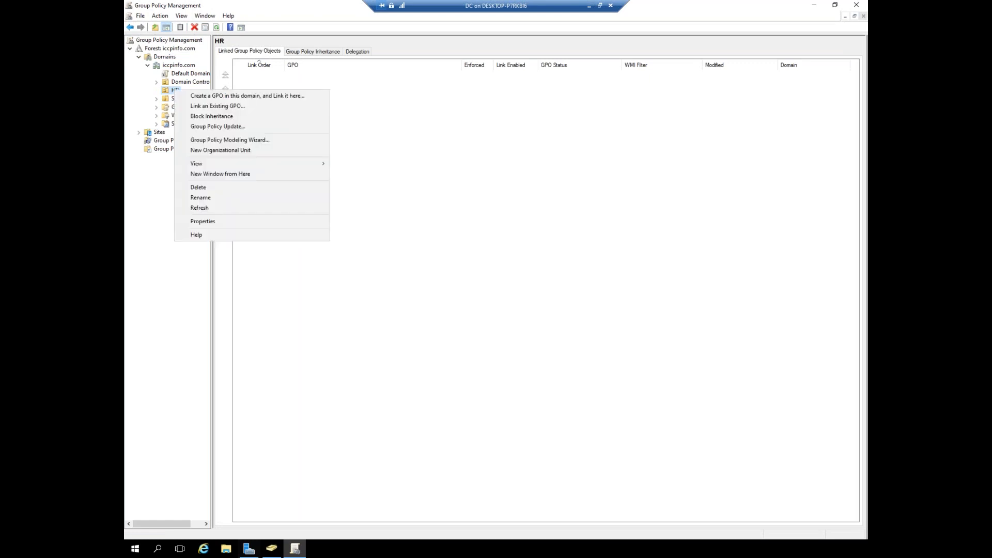
pyautogui.click(255, 97)
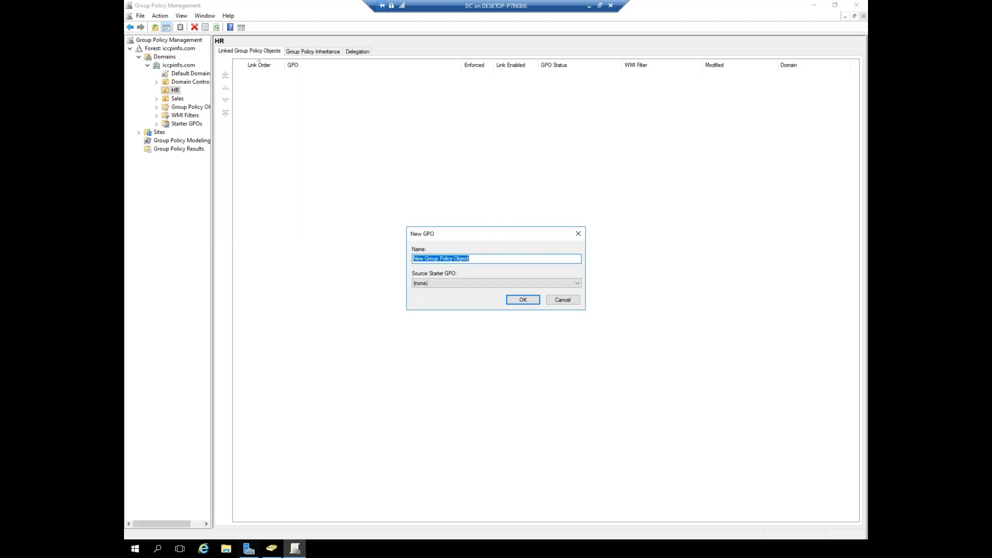
pyautogui.write('HR-Pol')
pyautogui.click(527, 300)
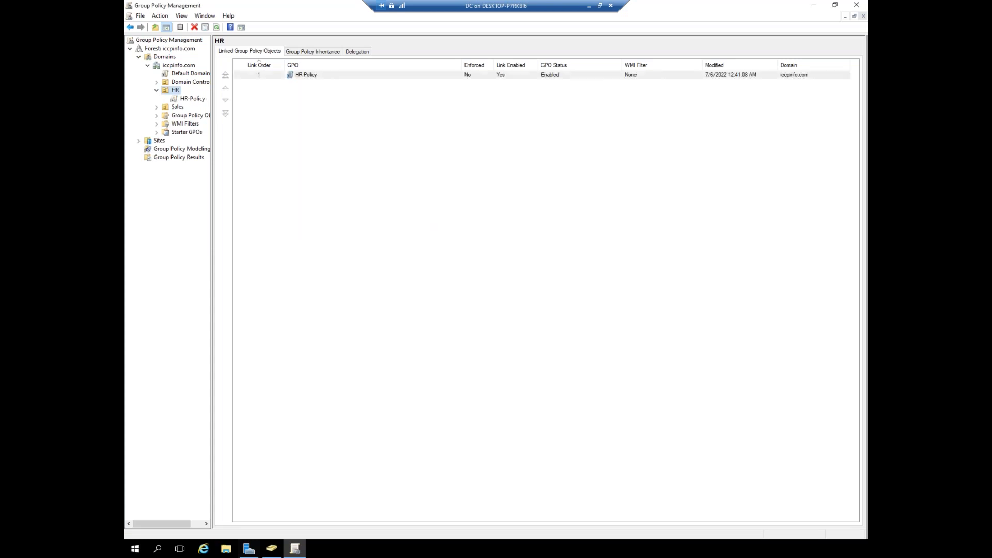
# Select the HR-Policy link and dismiss its warning, choosing not to show it again
pyautogui.click(191, 98)
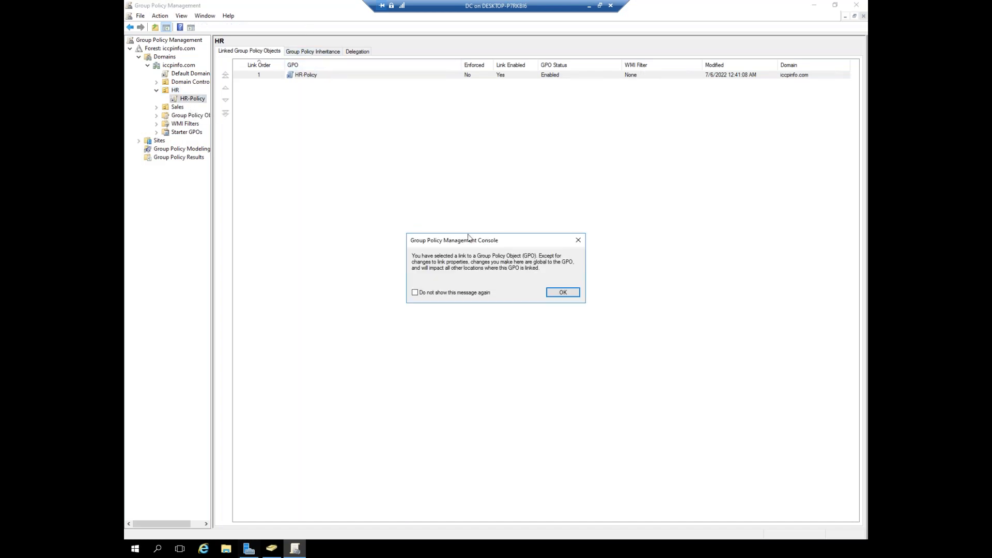
pyautogui.click(477, 294)
pyautogui.click(558, 297)
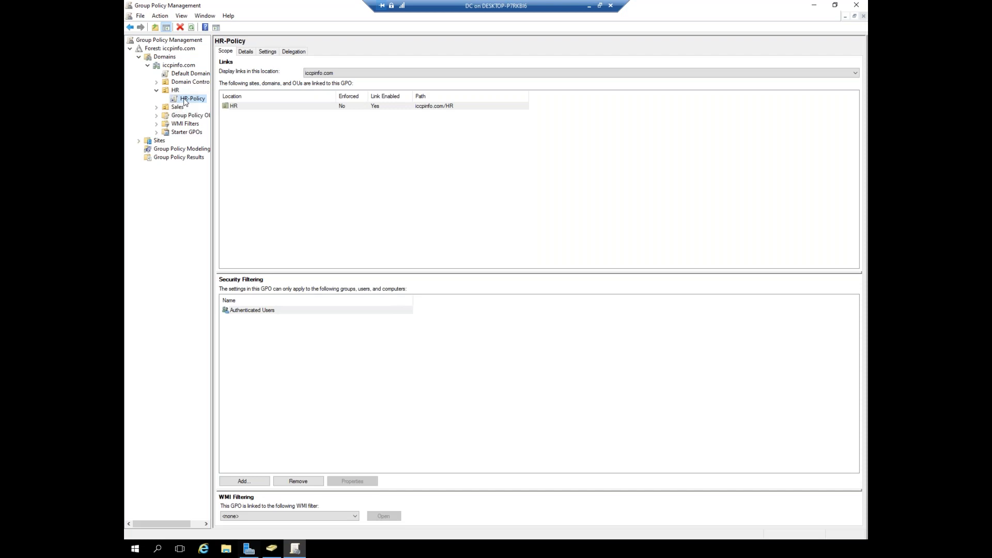
pyautogui.press('super+r')
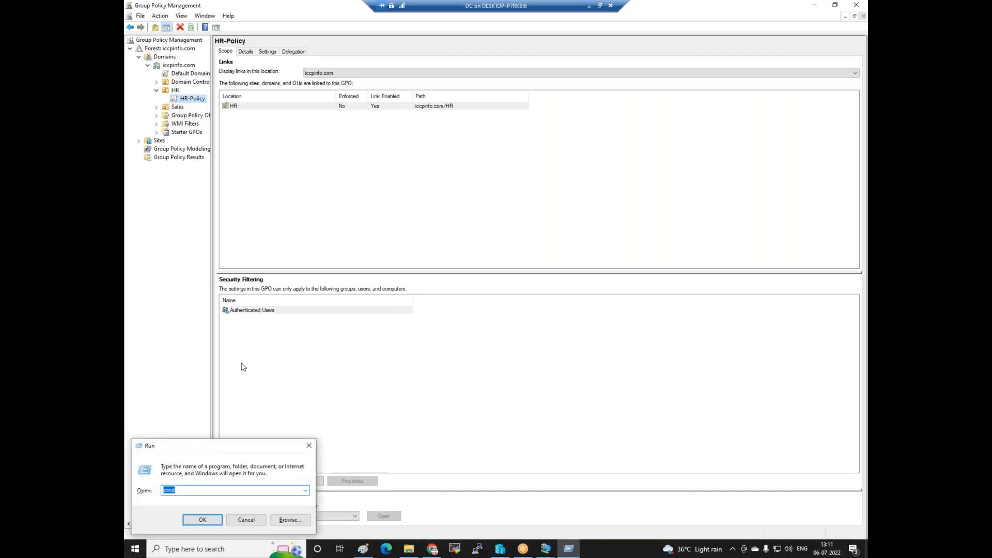
# In Paint, add a two-line text note reading gpmc.msc and gpedit.msc near the canvas top
pyautogui.press('Down')
pyautogui.press('Down')
pyautogui.press('Up')
pyautogui.press('Up')
pyautogui.click(368, 553)
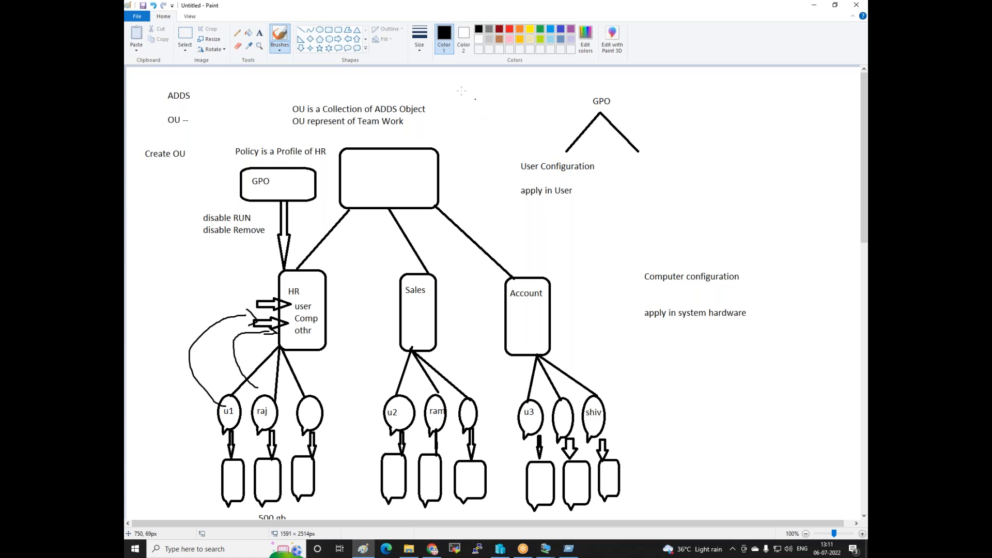
pyautogui.click(260, 37)
pyautogui.click(432, 86)
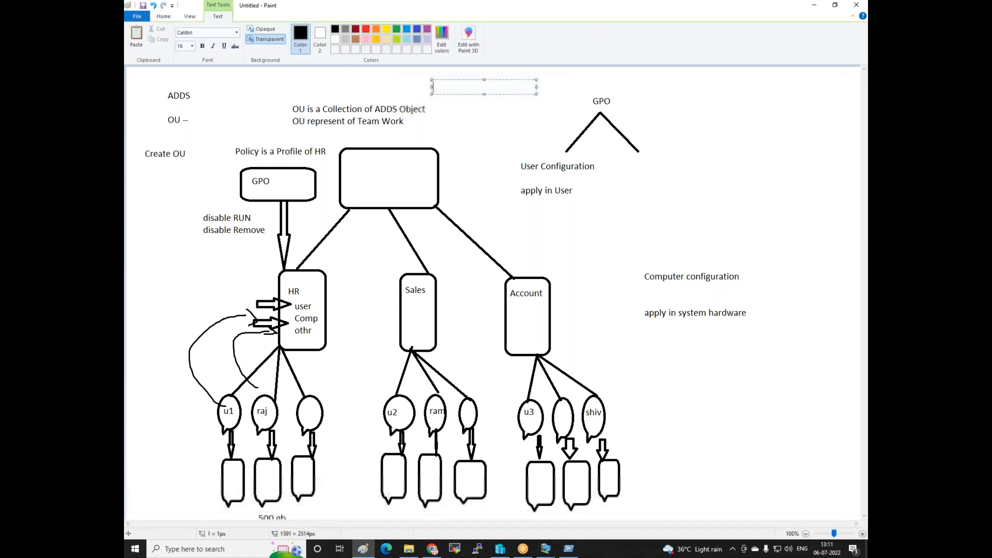
pyautogui.write('gpmc')
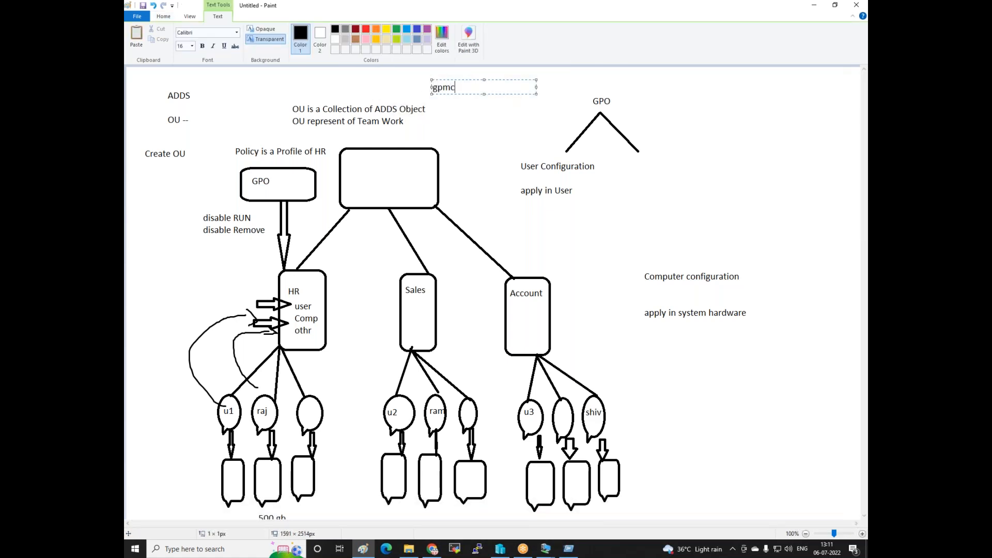
pyautogui.write('.msc')
pyautogui.press('Return')
pyautogui.write('gpedit.msc')
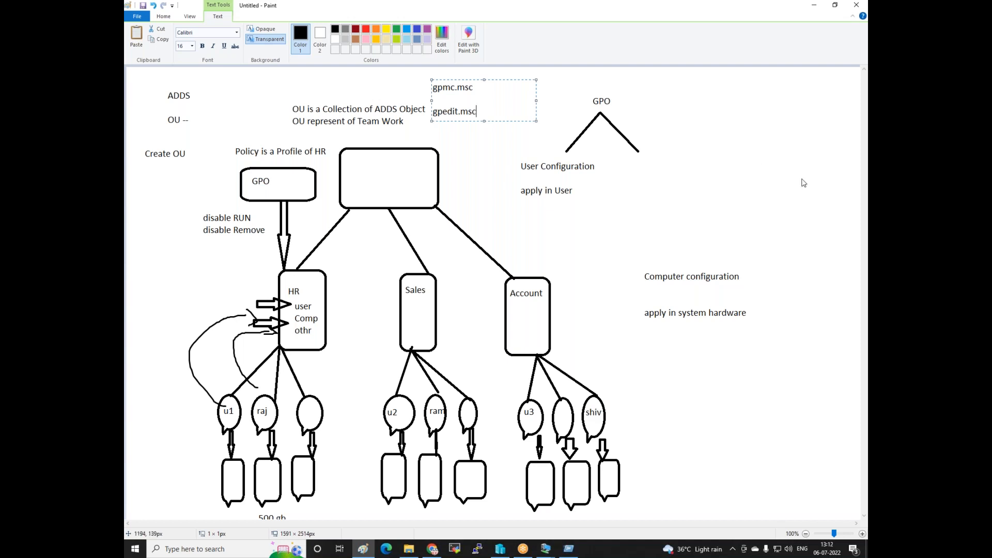
pyautogui.click(770, 177)
# Open HR-Policy for editing on the DC and enlarge the editor window and tree pane
pyautogui.moveTo(546, 549)
pyautogui.click(518, 510)
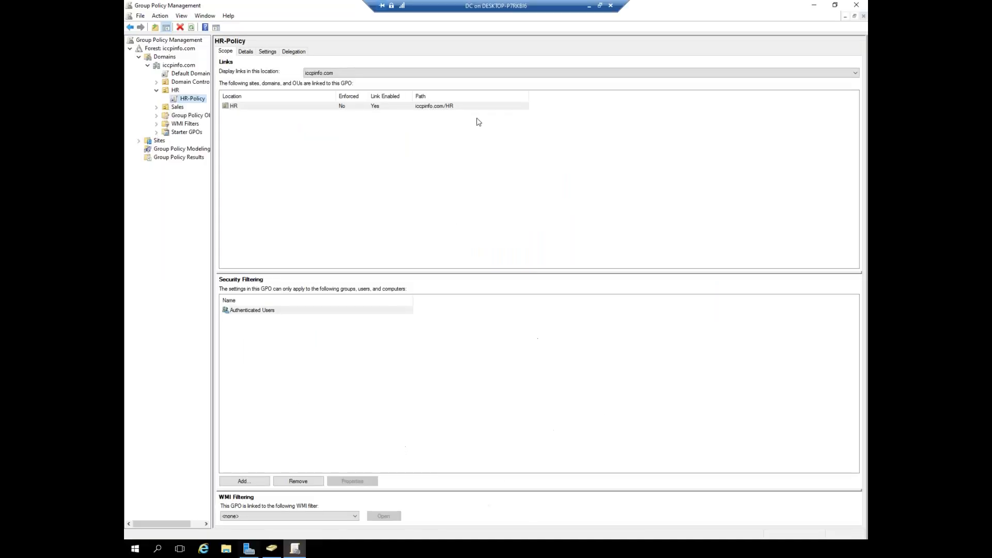
pyautogui.rightClick(185, 101)
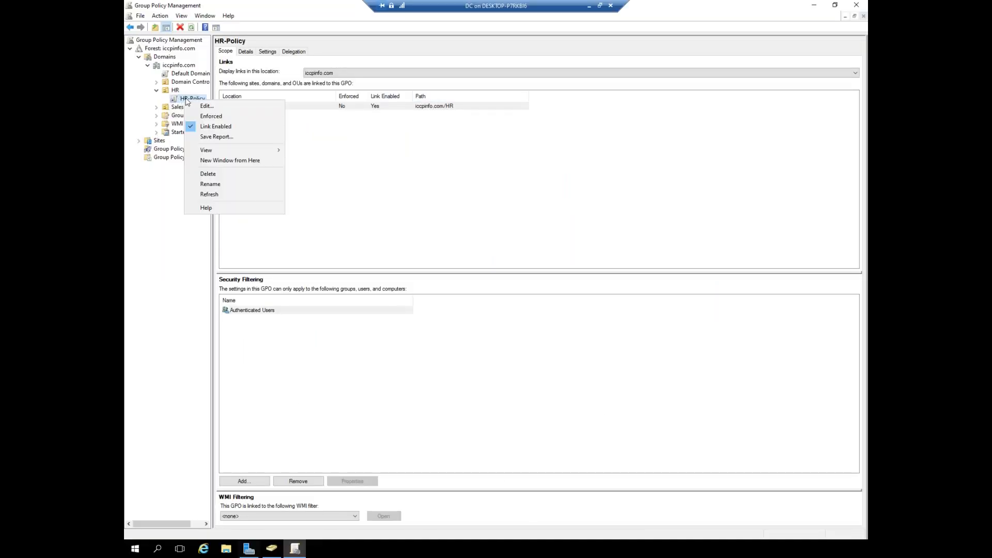
pyautogui.click(212, 106)
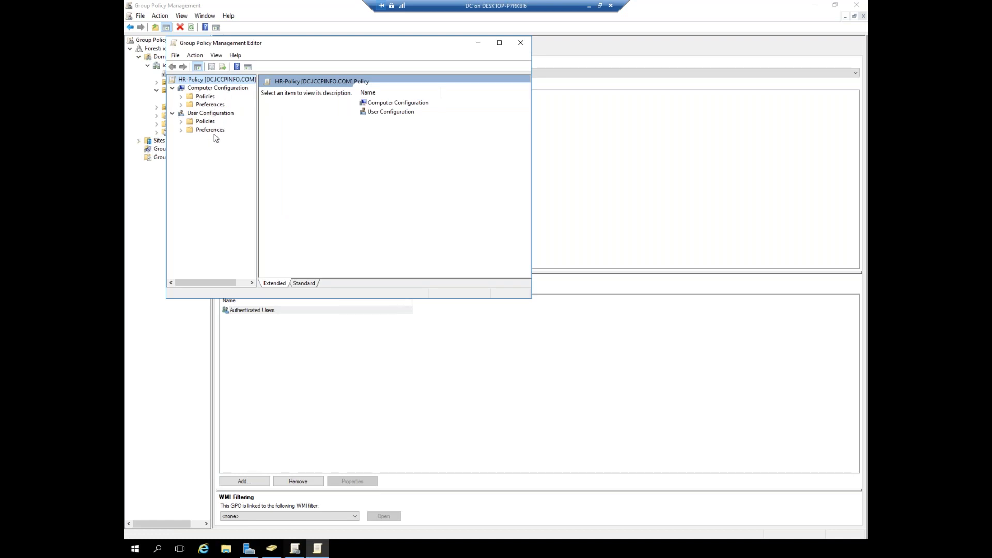
pyautogui.moveTo(377, 48); pyautogui.dragTo(458, 48)
pyautogui.moveTo(335, 219); pyautogui.dragTo(408, 215)
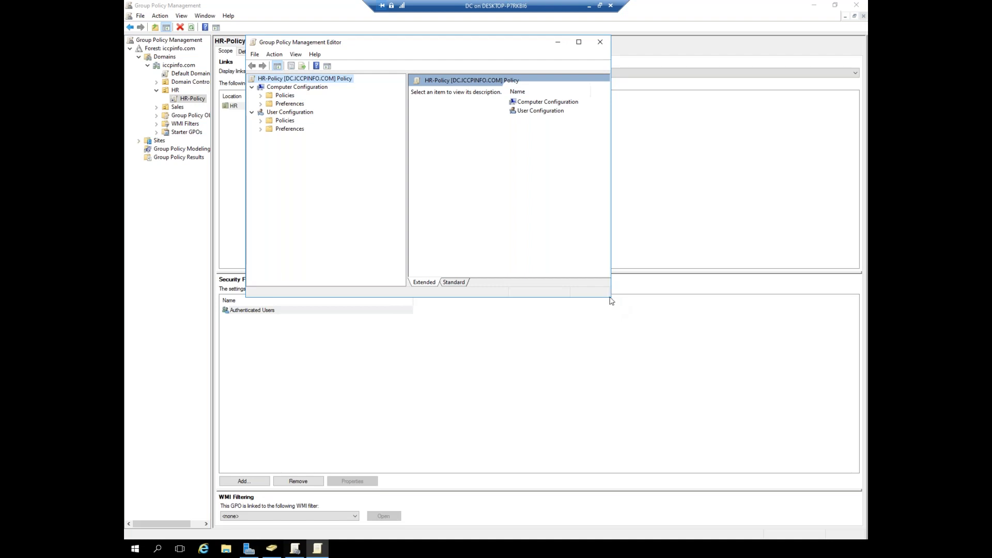
pyautogui.moveTo(610, 296); pyautogui.dragTo(719, 375)
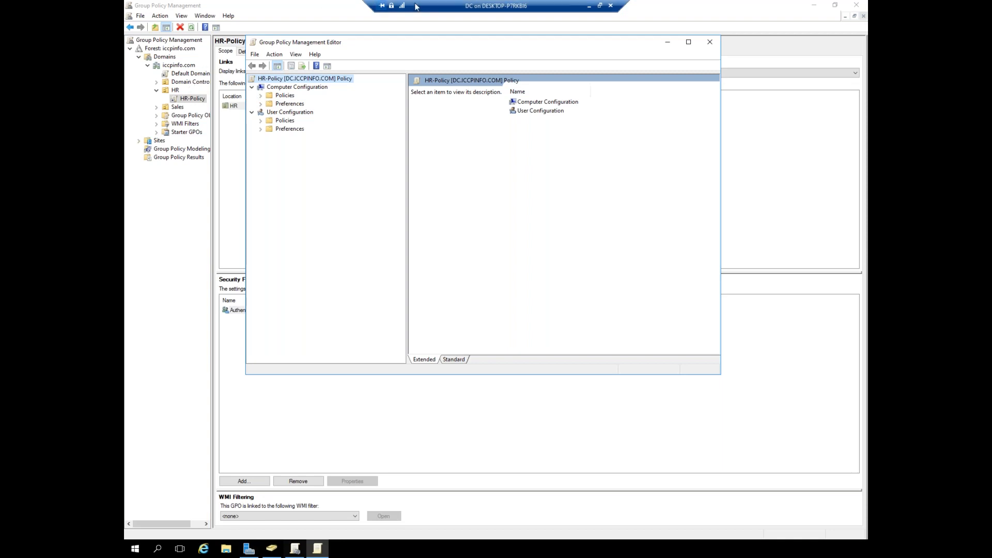
# Expand Computer Configuration > Policies > Administrative Templates > System and select Disk Quotas
pyautogui.click(260, 95)
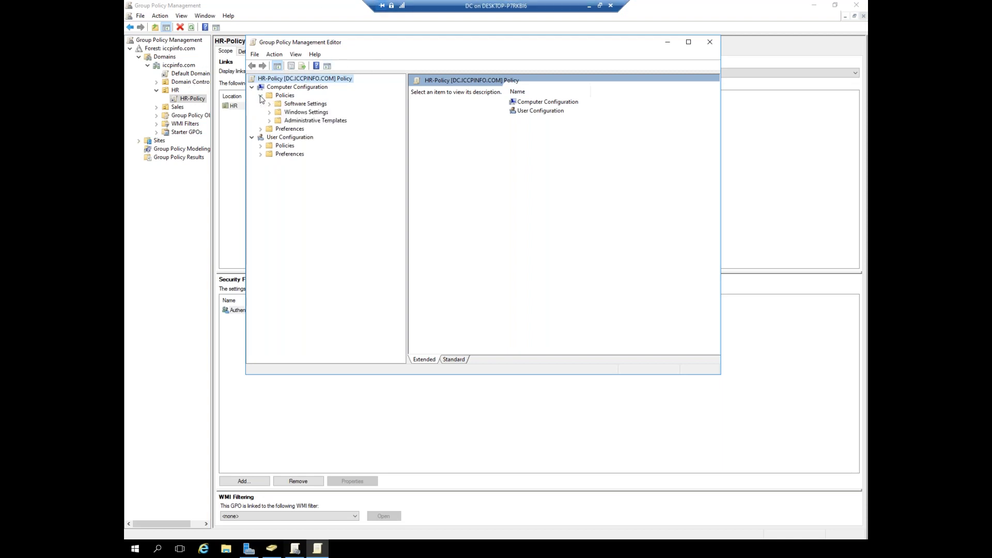
pyautogui.click(269, 120)
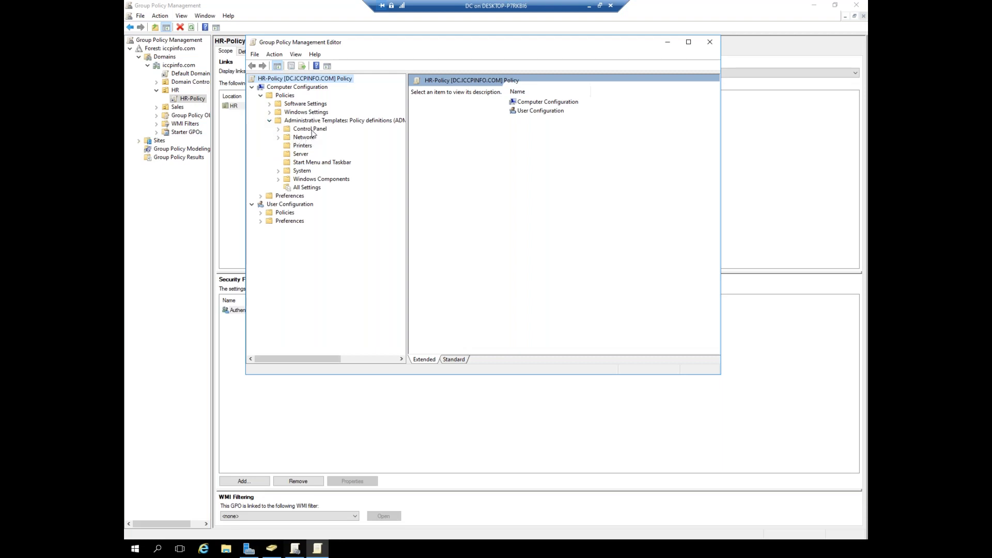
pyautogui.click(302, 171)
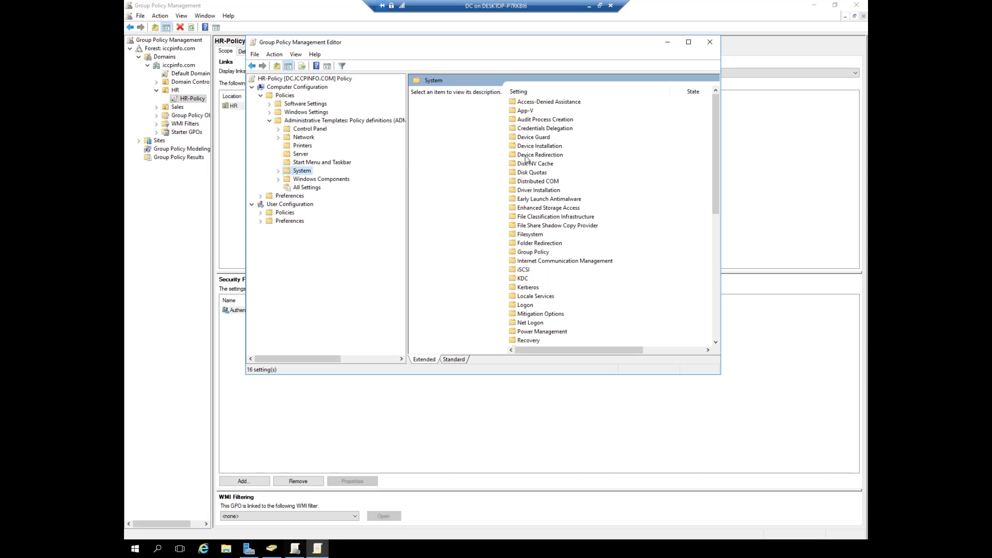
pyautogui.click(527, 175)
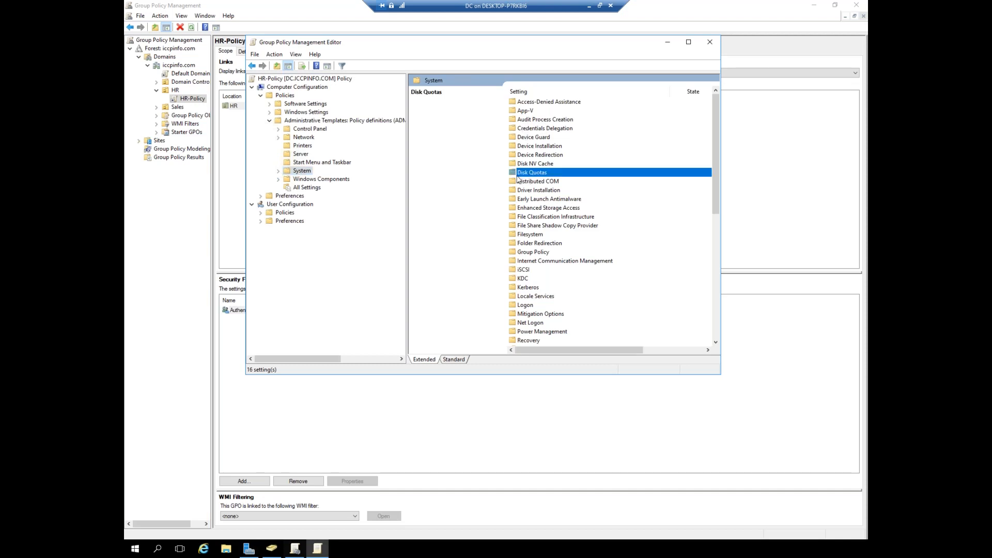
# Enable the Enable disk quotas and Enforce disk quota limit policies
pyautogui.doubleClick(516, 174)
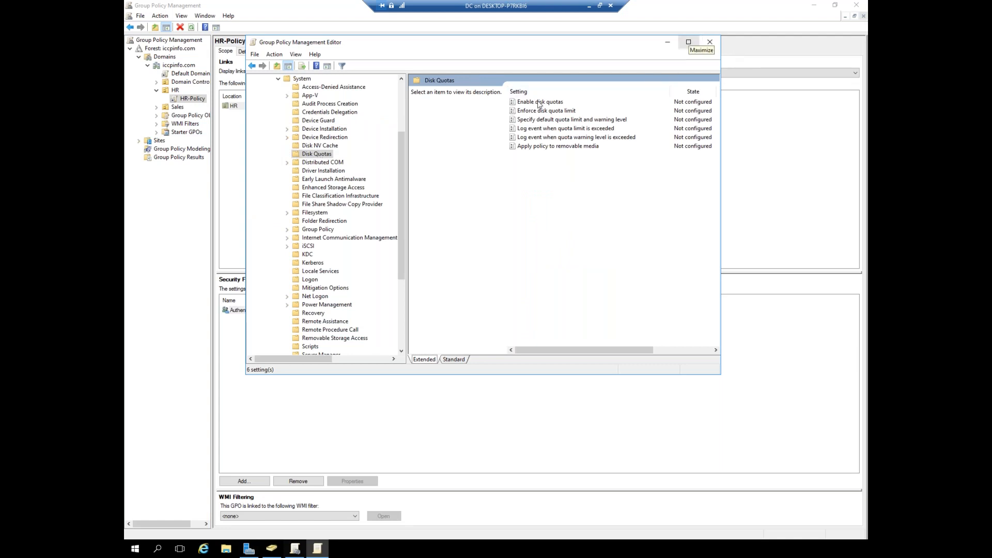
pyautogui.click(453, 360)
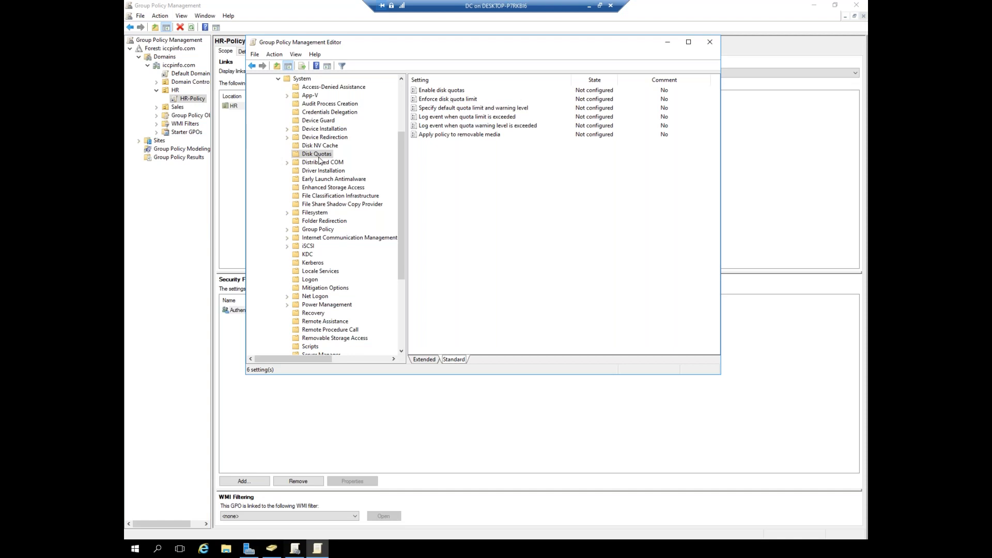
pyautogui.click(448, 93)
pyautogui.doubleClick(448, 93)
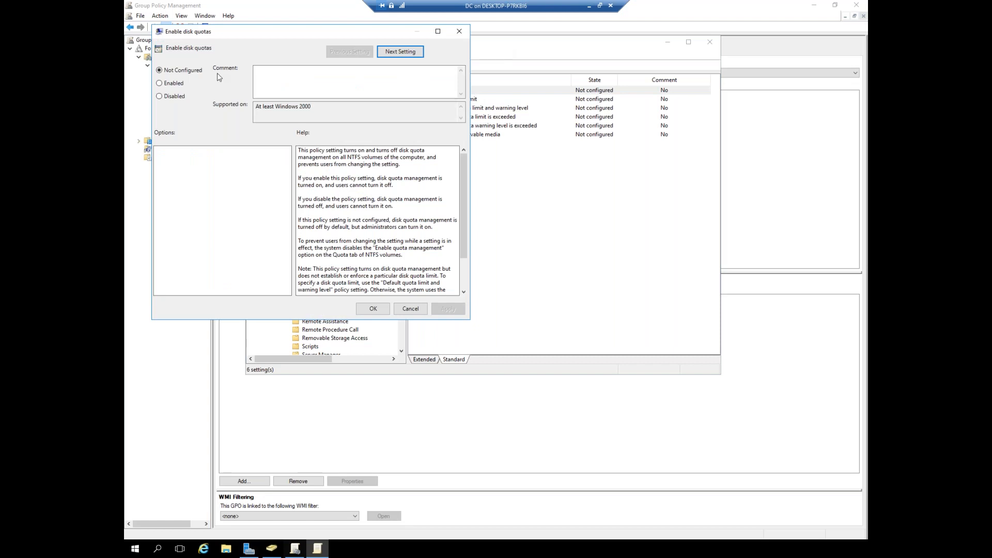
pyautogui.click(170, 87)
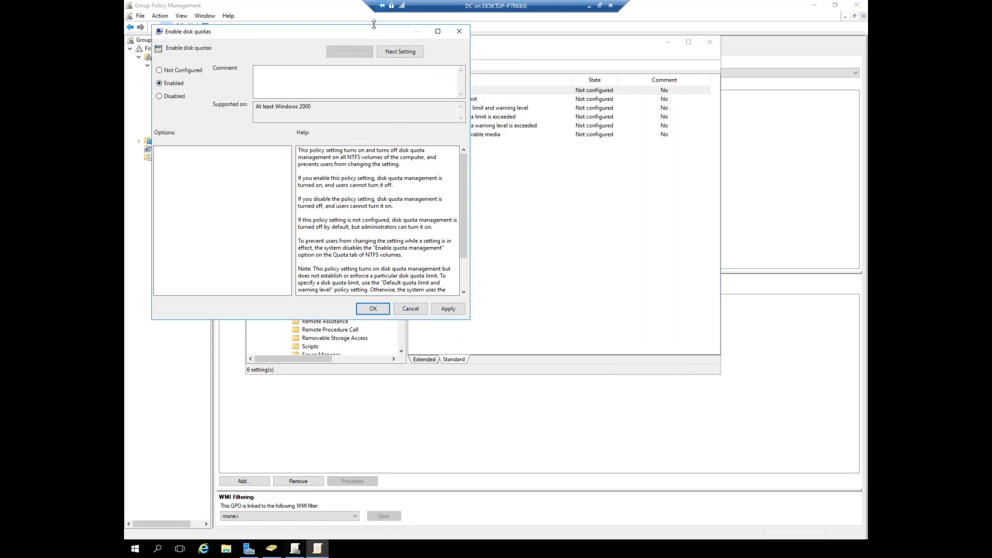
pyautogui.click(399, 52)
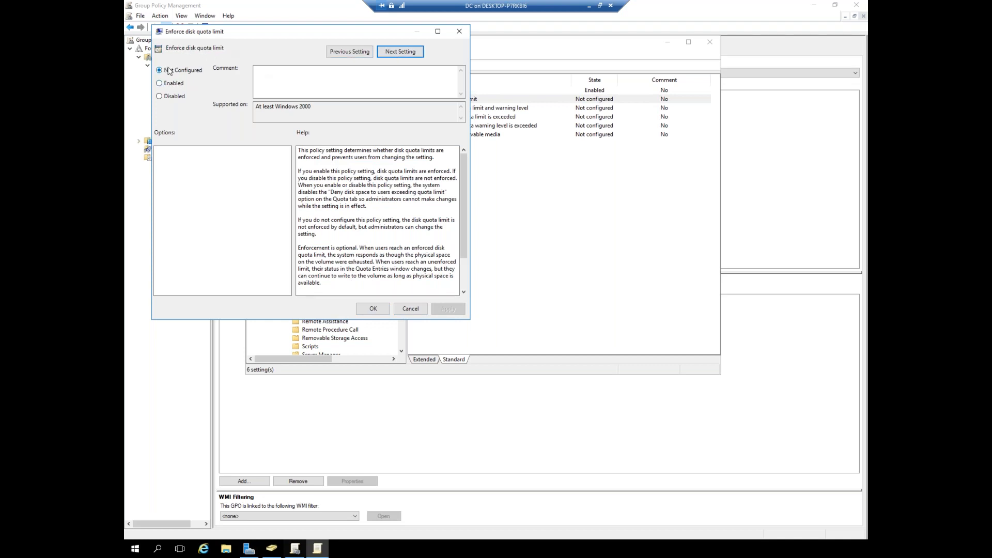
pyautogui.click(174, 84)
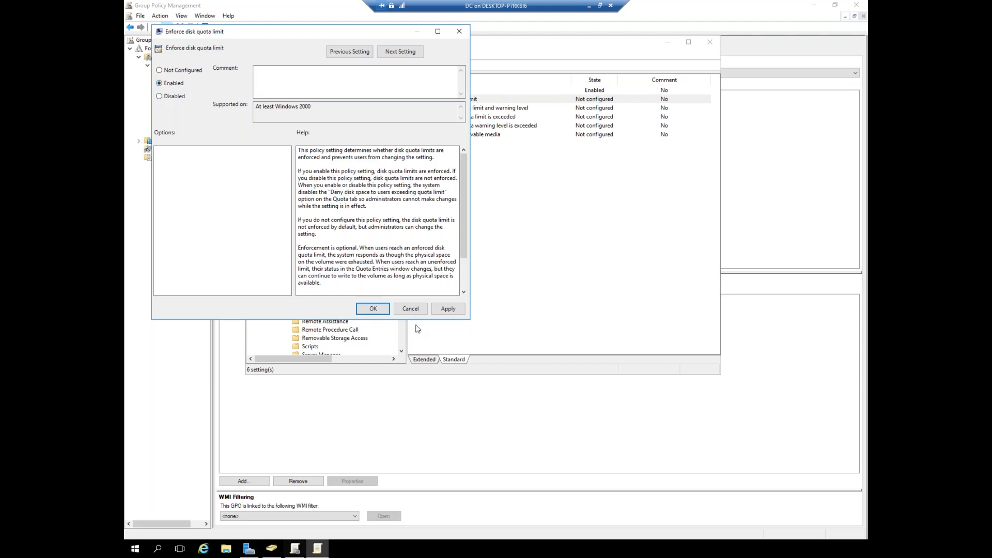
pyautogui.click(389, 52)
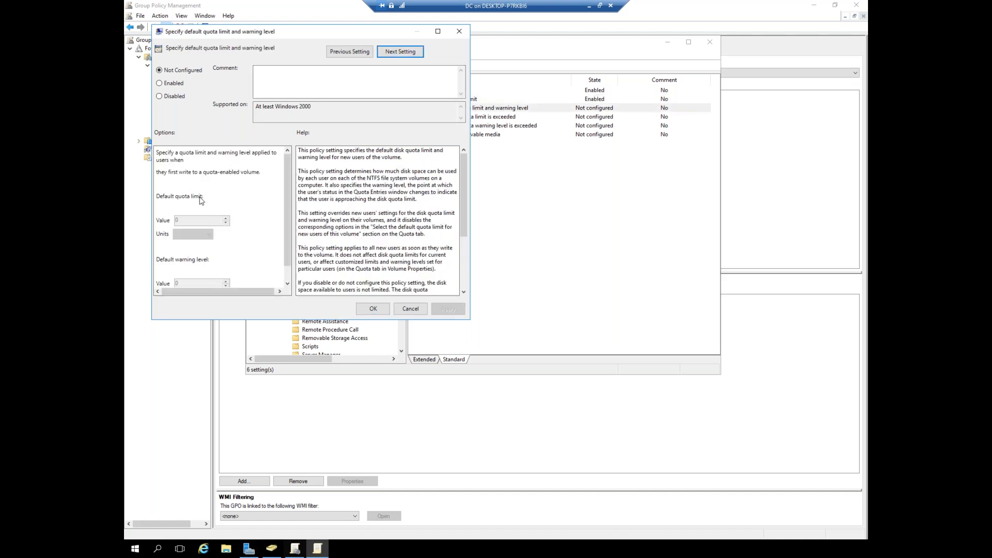
# Enable the default quota limit policy with a 5 GB limit and 1 GB warning level
pyautogui.click(172, 84)
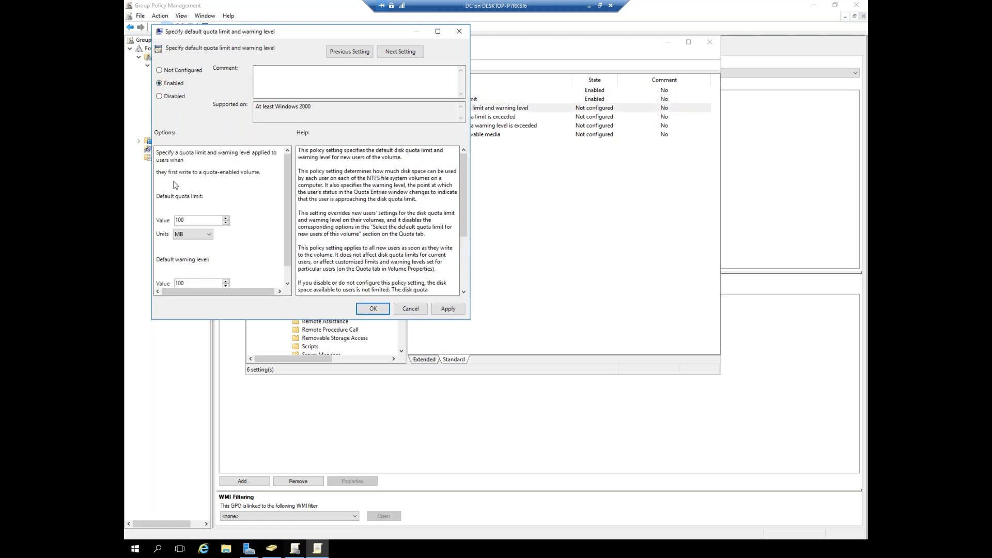
pyautogui.moveTo(203, 222); pyautogui.dragTo(148, 218)
pyautogui.write('5')
pyautogui.click(196, 234)
pyautogui.click(187, 261)
pyautogui.scroll(-1, 228, 248)
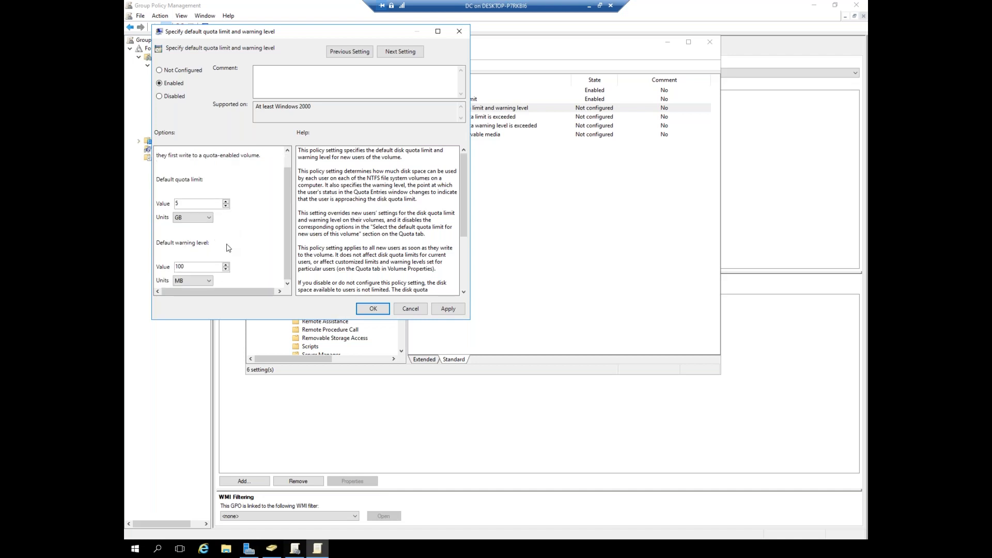
pyautogui.doubleClick(191, 265)
pyautogui.write('1')
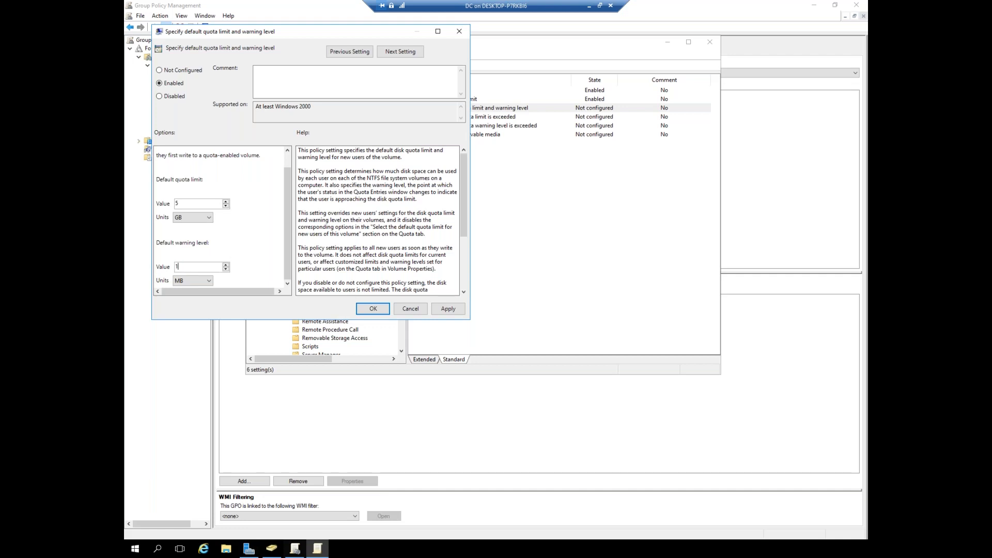
pyautogui.click(209, 281)
pyautogui.click(182, 305)
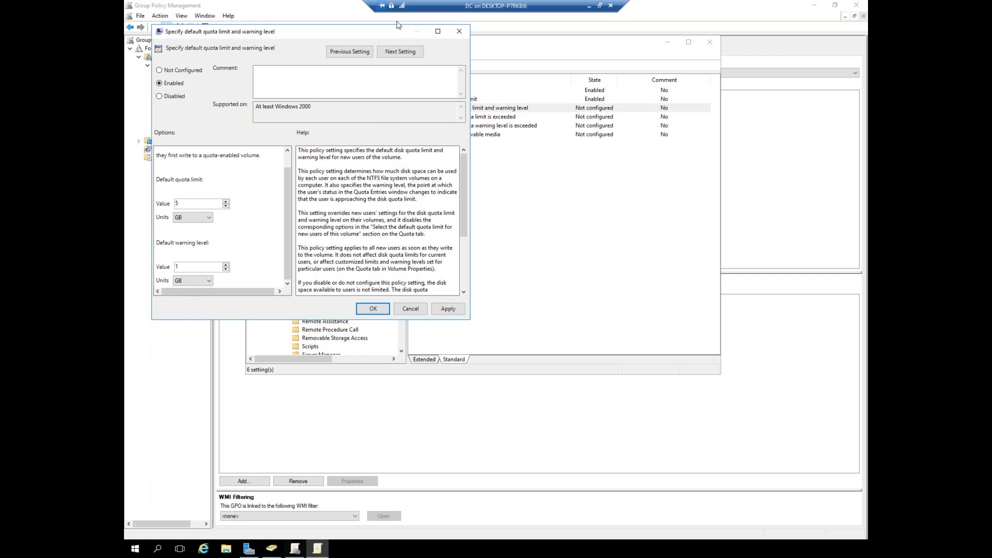
pyautogui.click(391, 53)
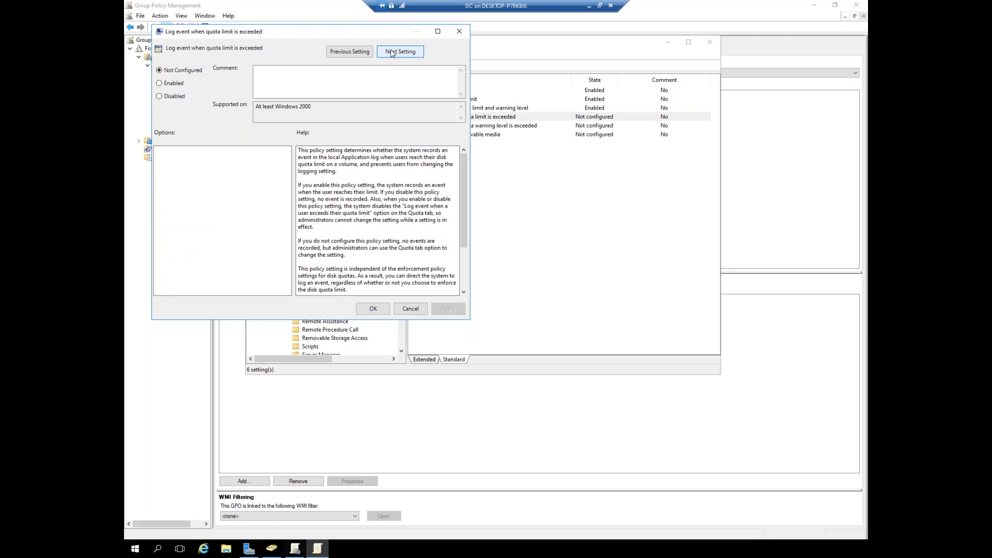
# Enable logging for exceeded quota limit and warning level, and apply quotas to removable media
pyautogui.click(172, 84)
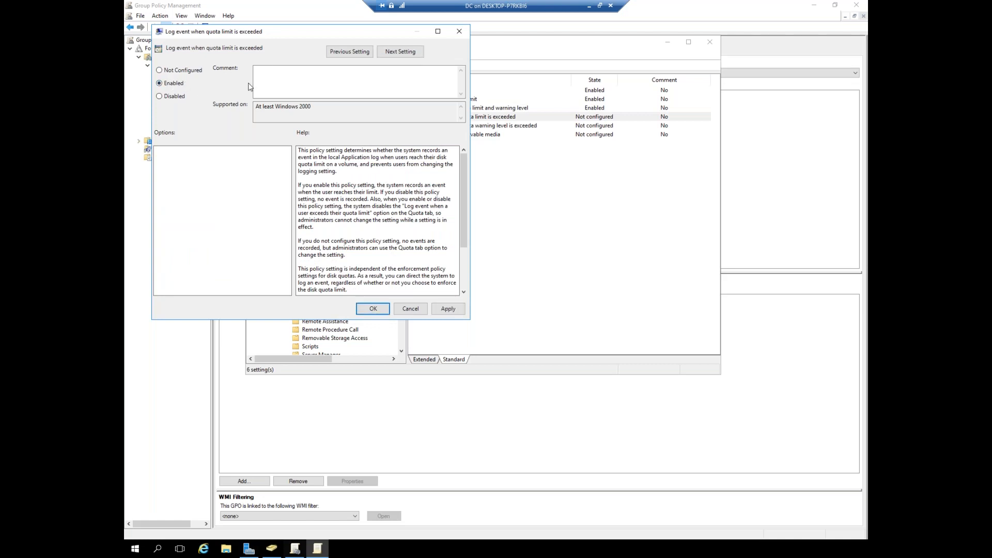
pyautogui.click(391, 53)
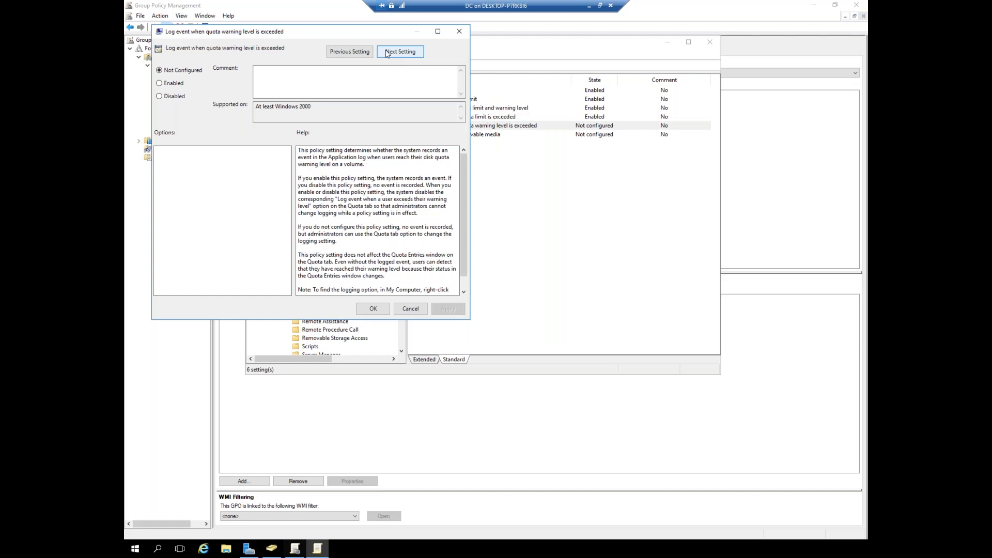
pyautogui.click(173, 83)
pyautogui.click(390, 54)
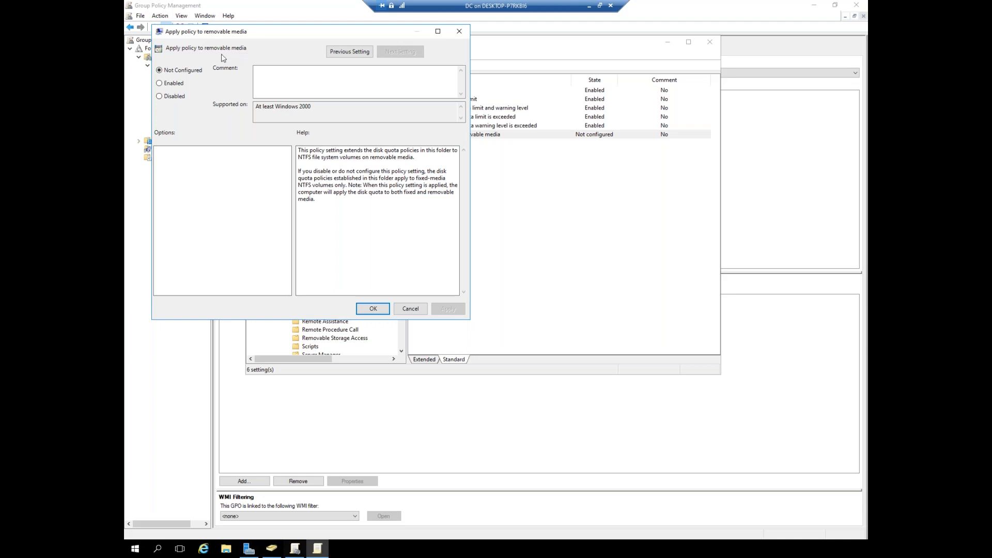
pyautogui.click(171, 84)
pyautogui.click(448, 310)
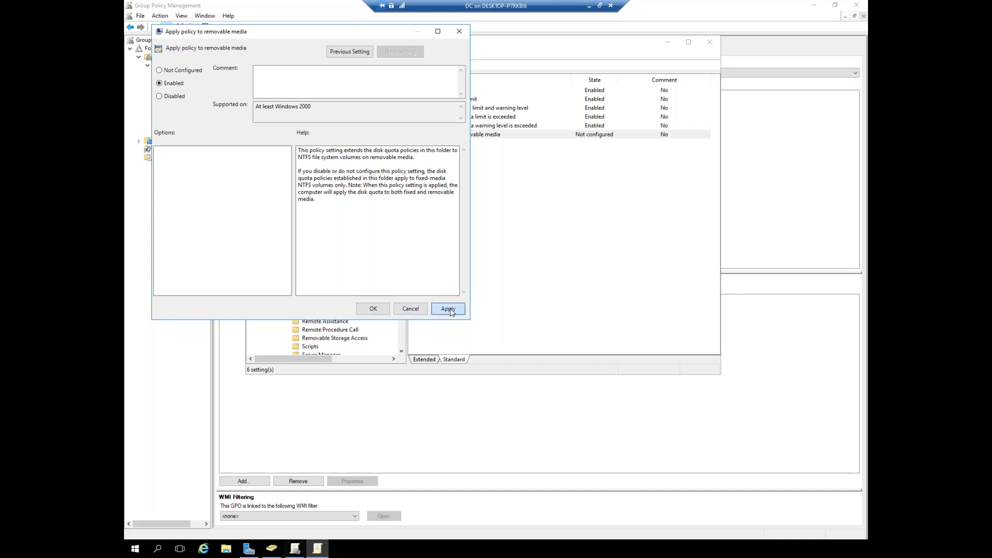
pyautogui.click(371, 309)
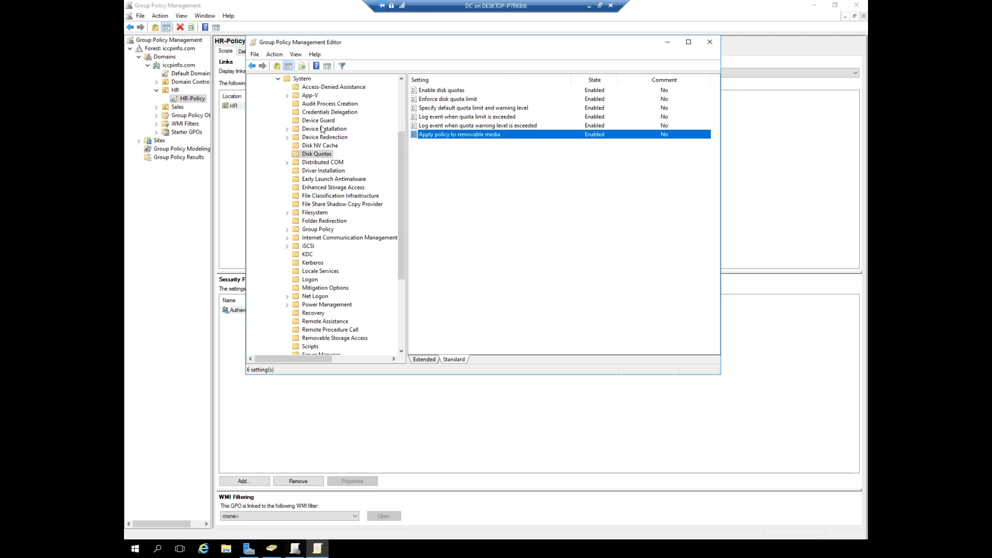
# Review the Removable Storage Access, Network and Control Panel folders, then collapse Computer Configuration
pyautogui.click(330, 338)
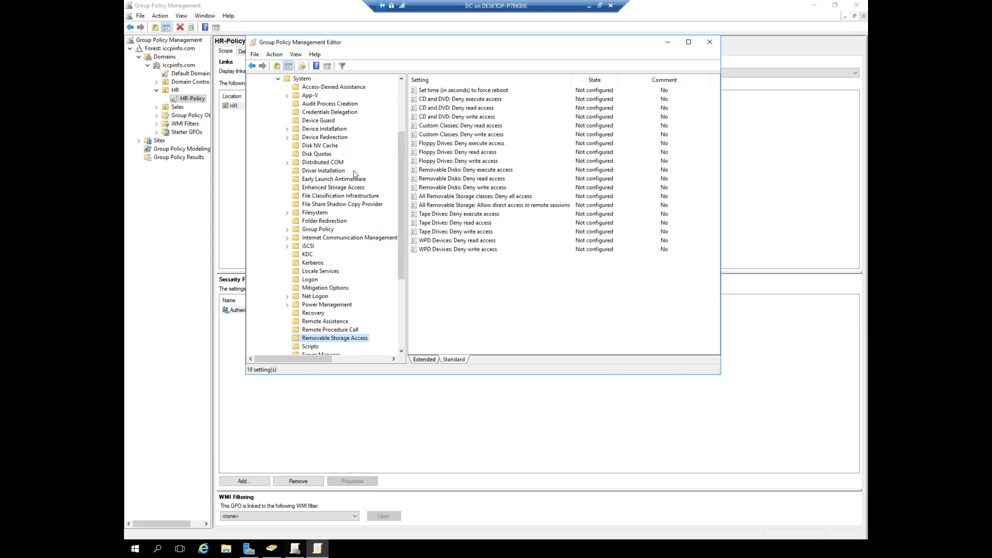
pyautogui.scroll(1, 356, 175)
pyautogui.scroll(4, 356, 174)
pyautogui.click(310, 138)
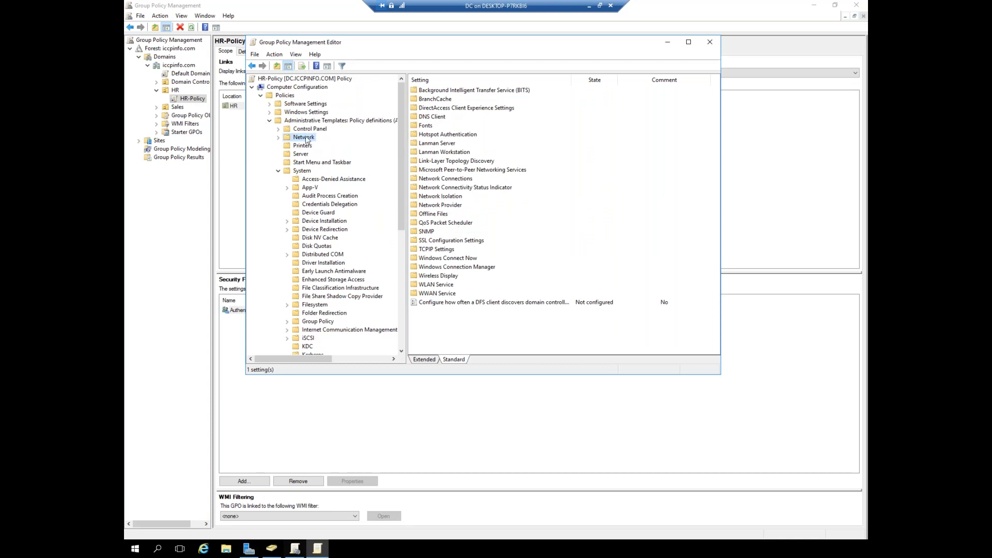
pyautogui.click(307, 130)
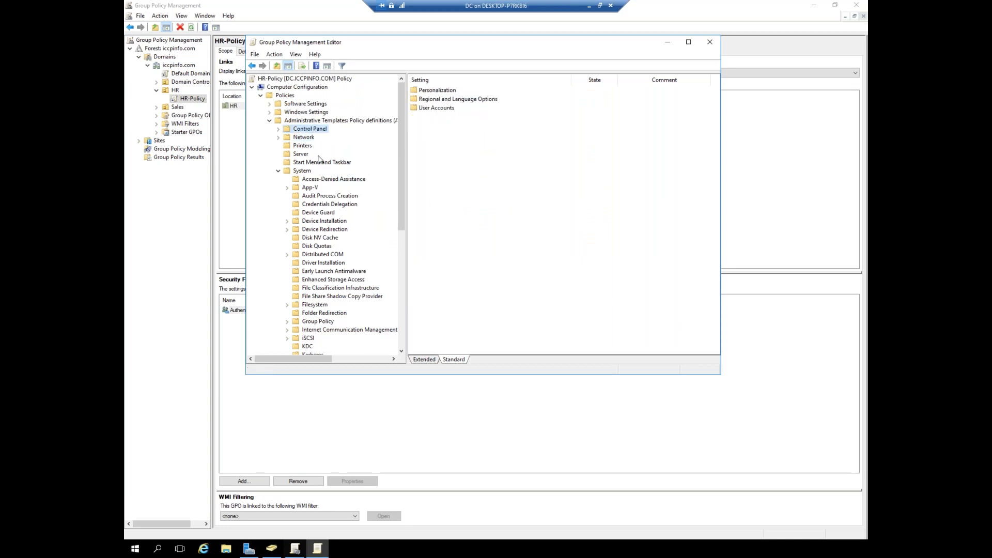
pyautogui.scroll(-2, 357, 216)
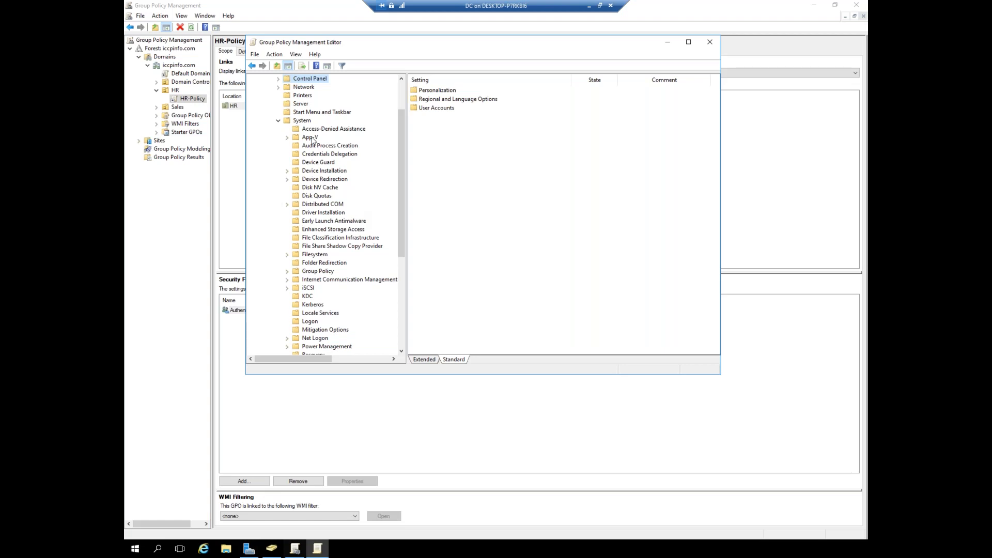
pyautogui.scroll(2, 307, 148)
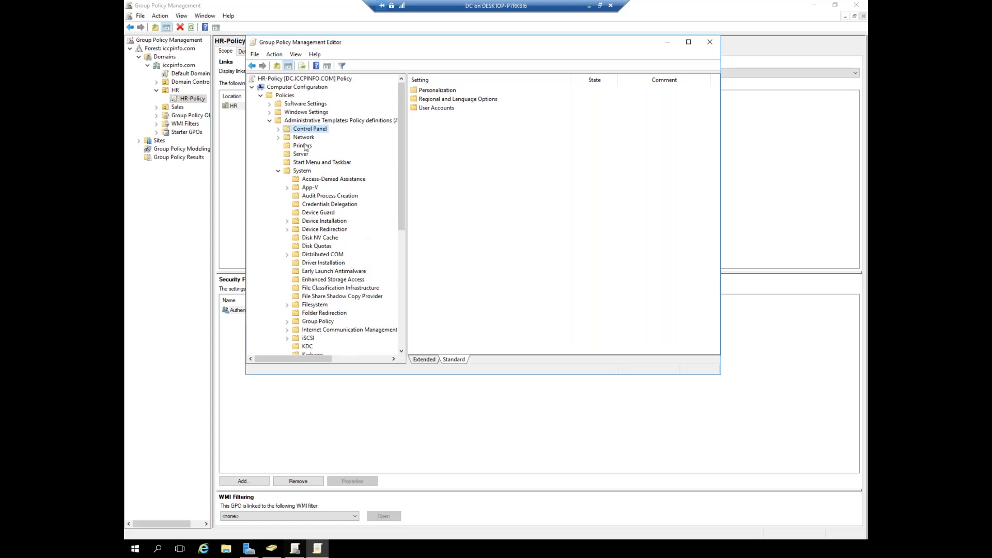
pyautogui.click(253, 87)
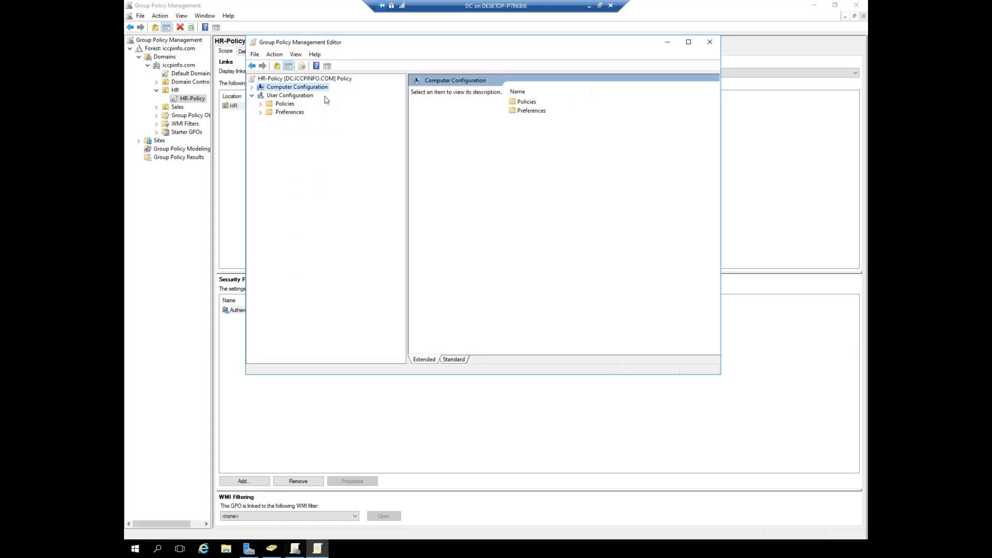
# Expand User Configuration > Policies > Administrative Templates > Start Menu and Taskbar in Standard view
pyautogui.click(252, 96)
pyautogui.click(251, 96)
pyautogui.click(260, 104)
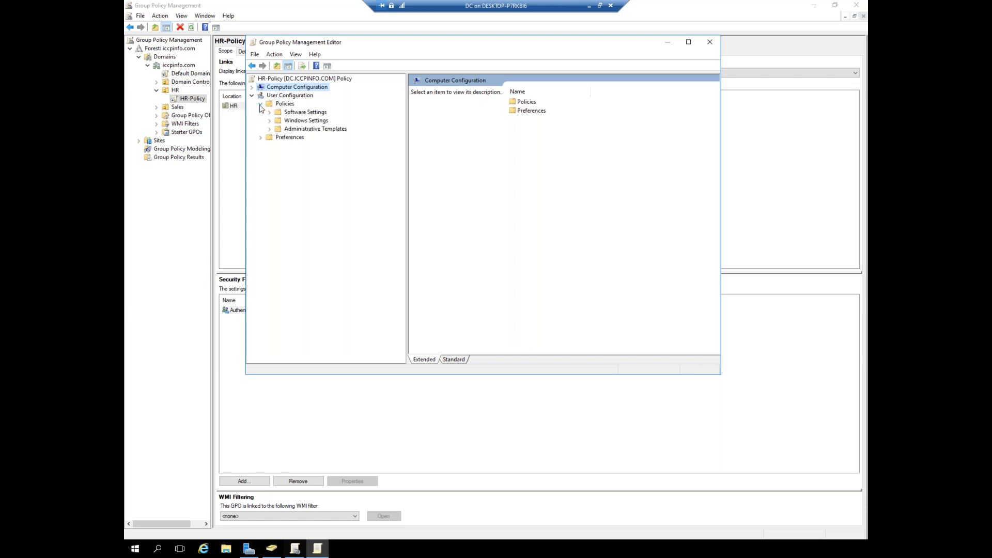
pyautogui.click(269, 129)
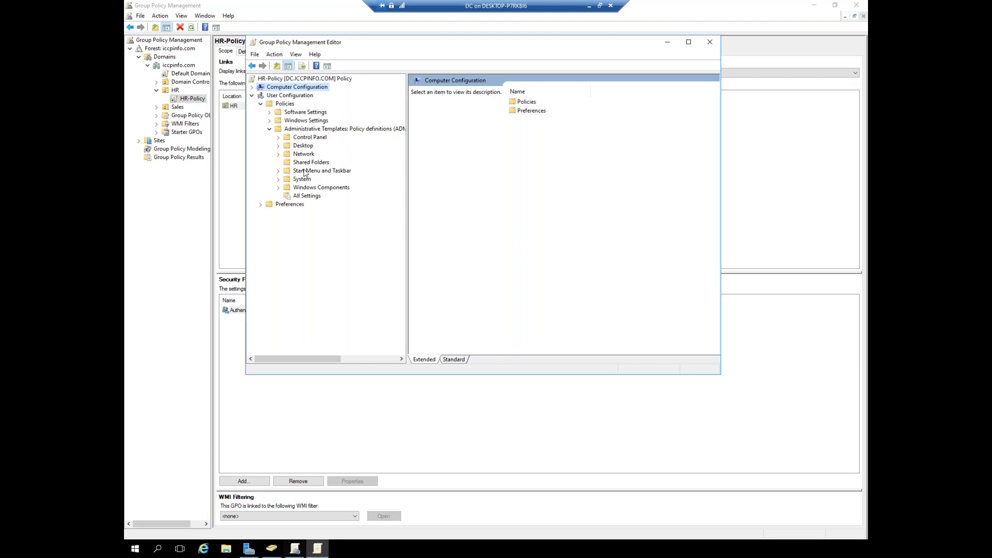
pyautogui.click(278, 170)
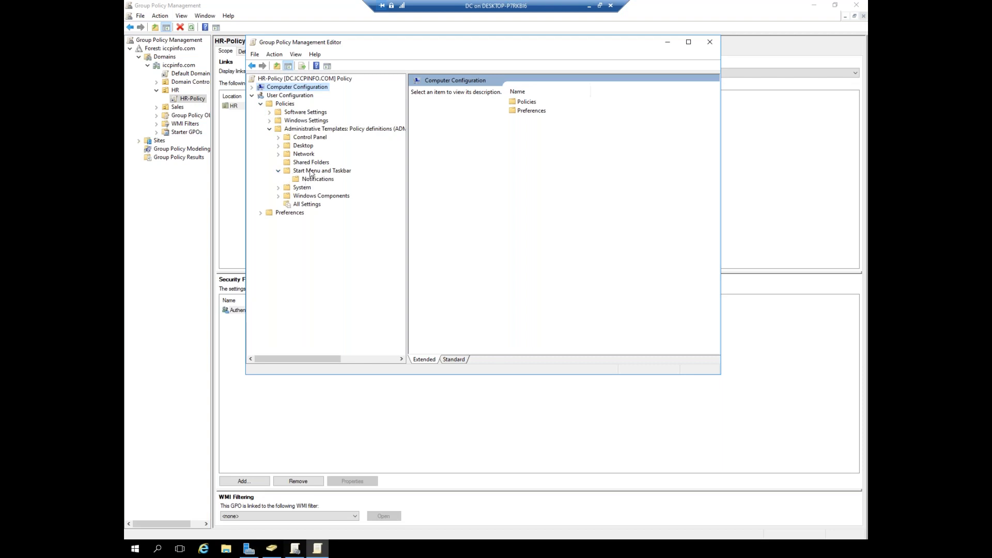
pyautogui.click(312, 171)
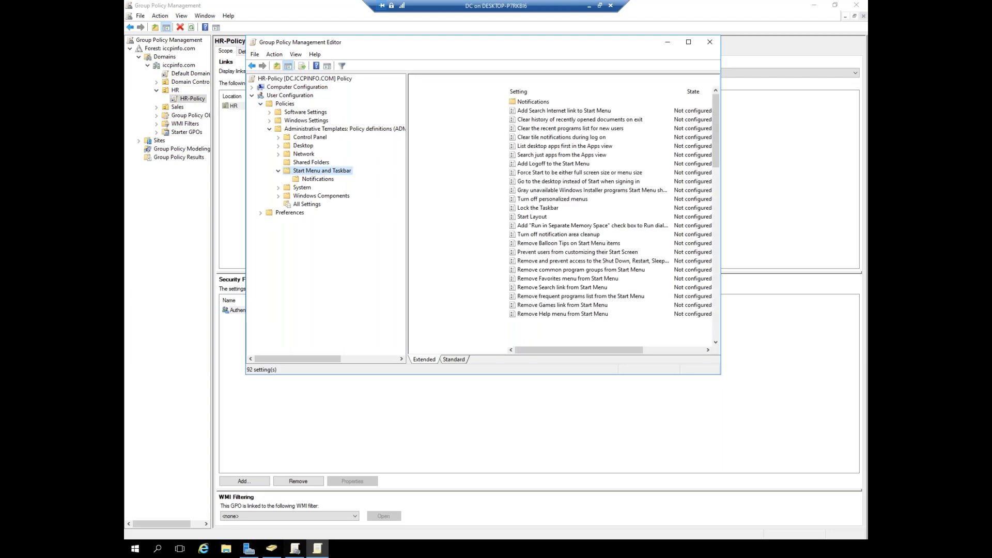
pyautogui.click(453, 358)
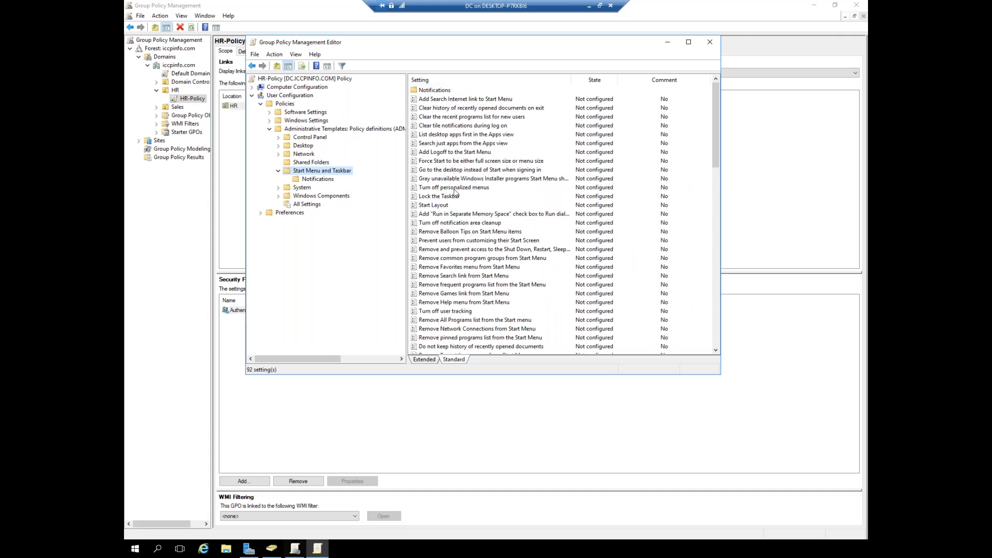
pyautogui.scroll(-1, 461, 210)
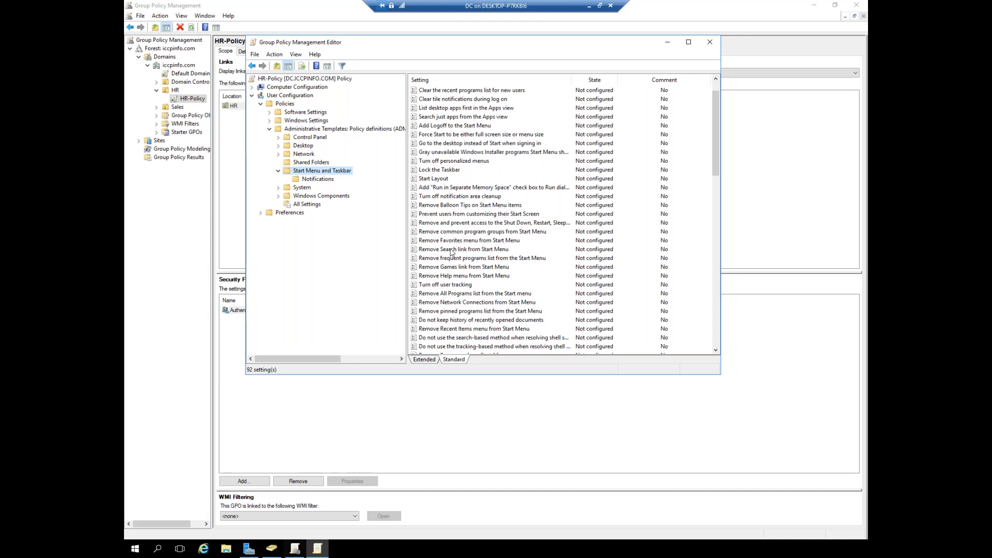
# Enable the Remove Games link, Remove Network Connections and Remove pinned programs list policies
pyautogui.doubleClick(450, 269)
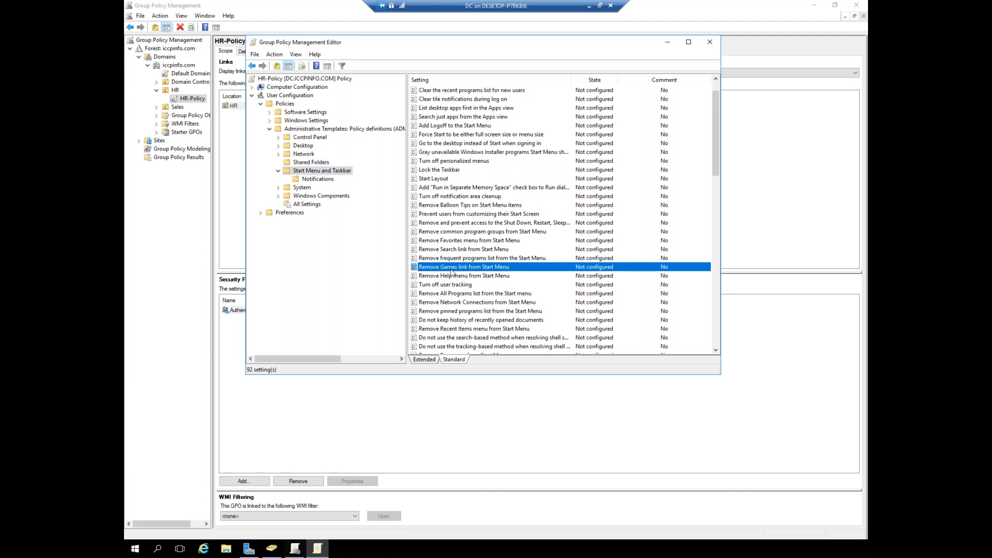
pyautogui.click(198, 107)
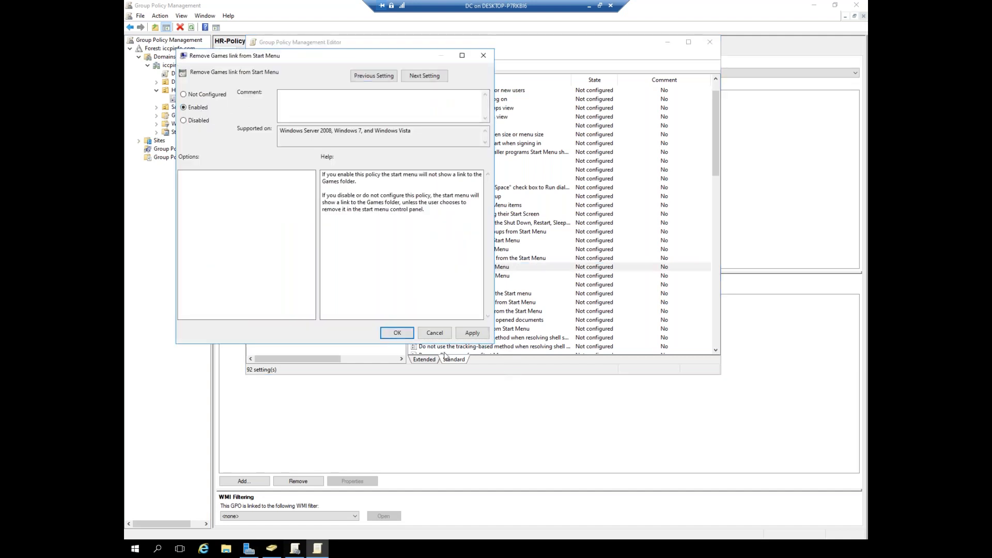
pyautogui.click(399, 333)
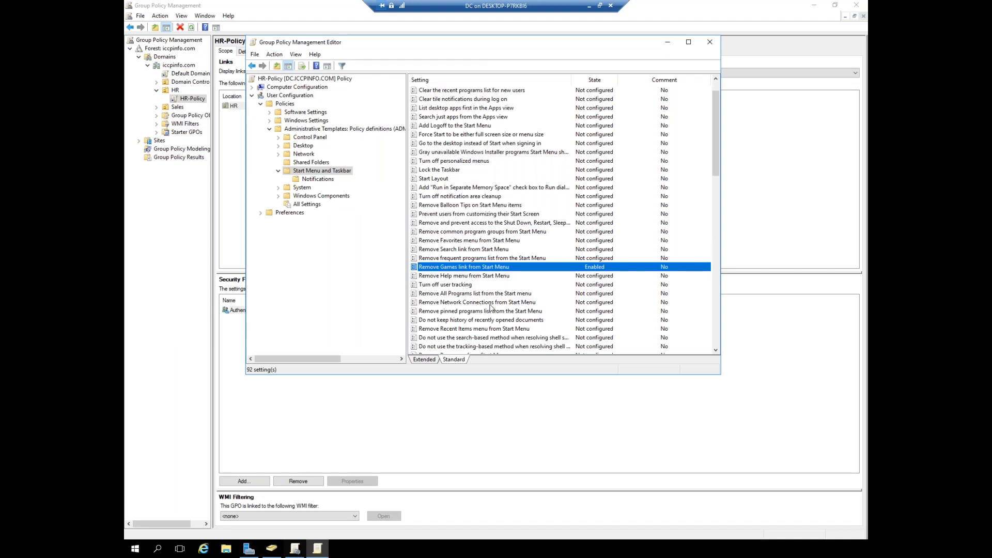
pyautogui.doubleClick(490, 303)
pyautogui.click(213, 120)
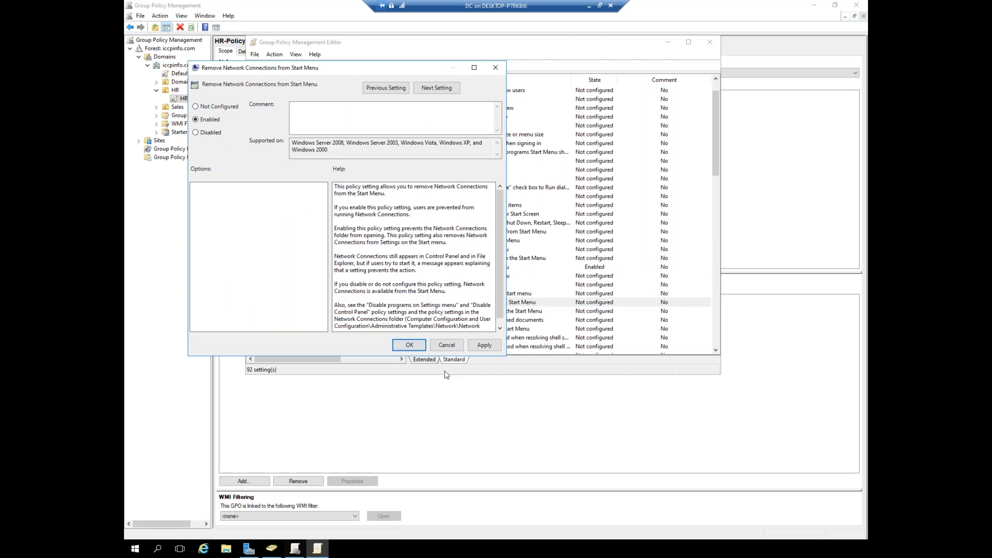
pyautogui.click(409, 345)
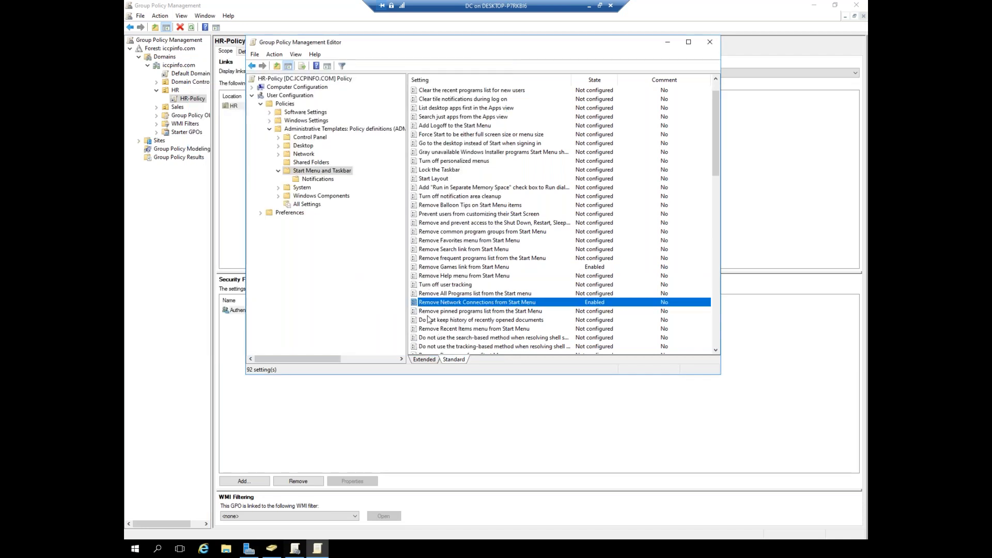
pyautogui.doubleClick(478, 310)
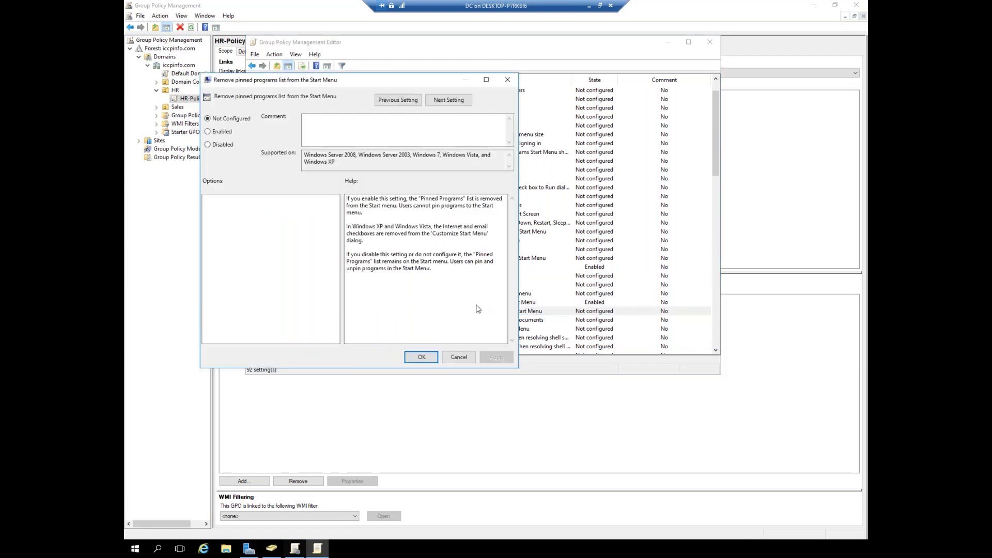
pyautogui.click(216, 132)
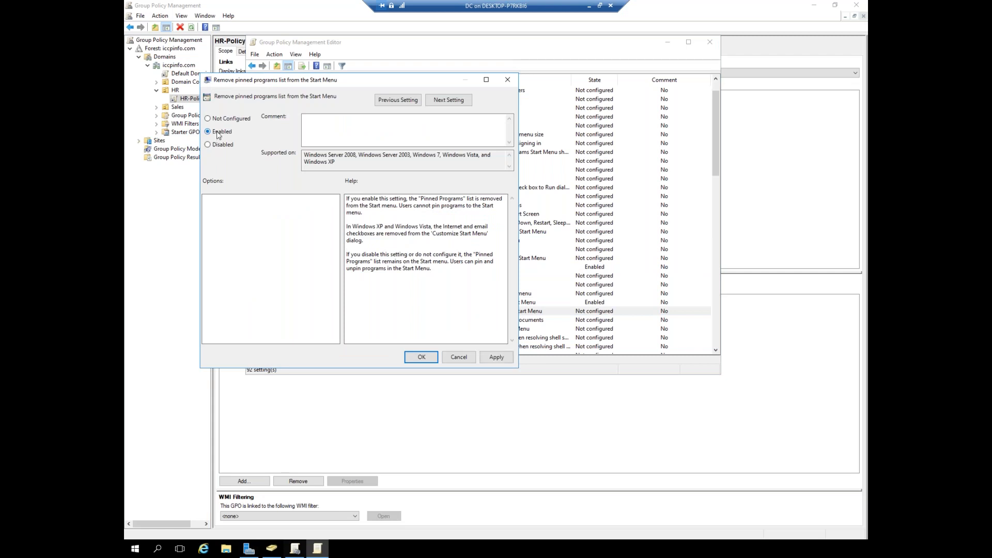
pyautogui.click(421, 357)
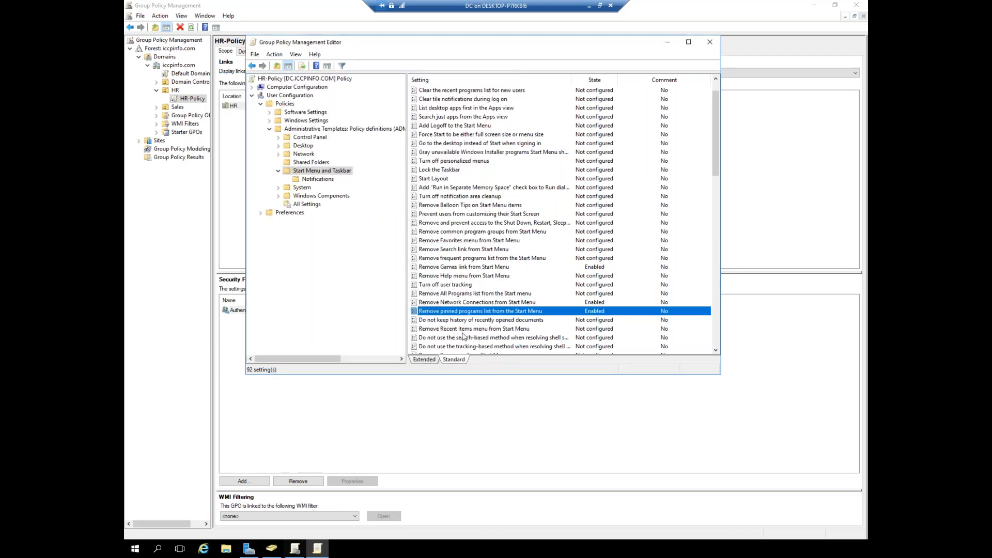
# Enable the Remove Run menu and Remove Documents icon from Start Menu policies
pyautogui.scroll(-1, 468, 334)
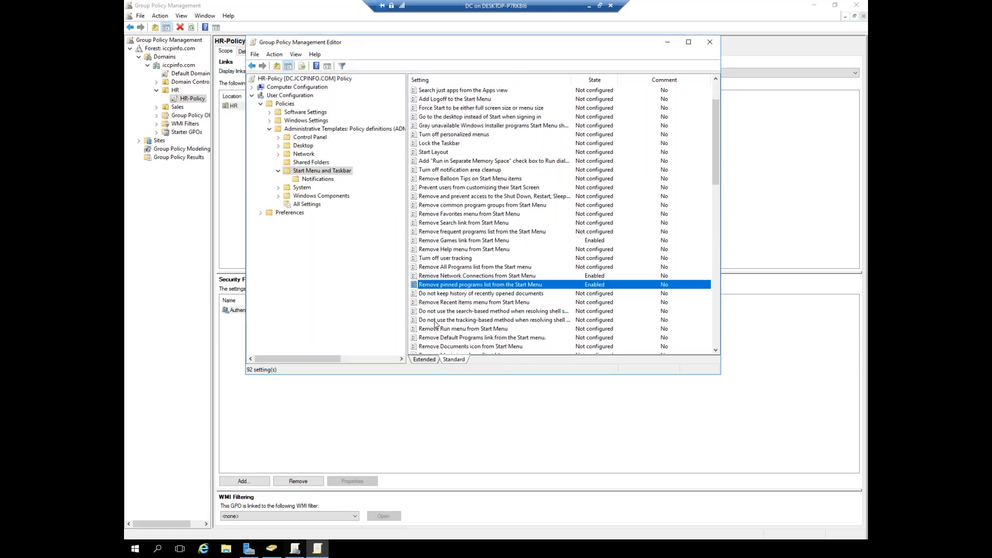
pyautogui.doubleClick(471, 329)
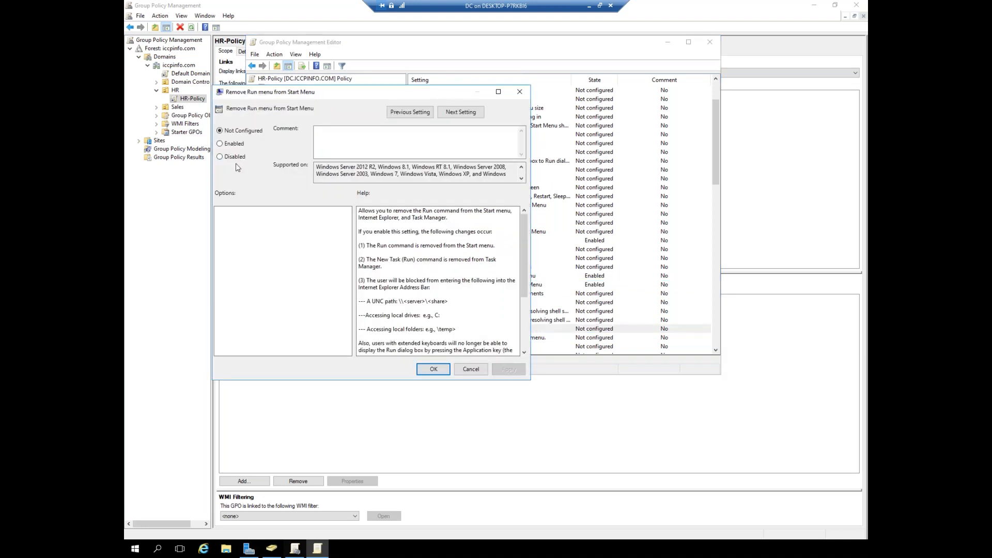
pyautogui.click(237, 143)
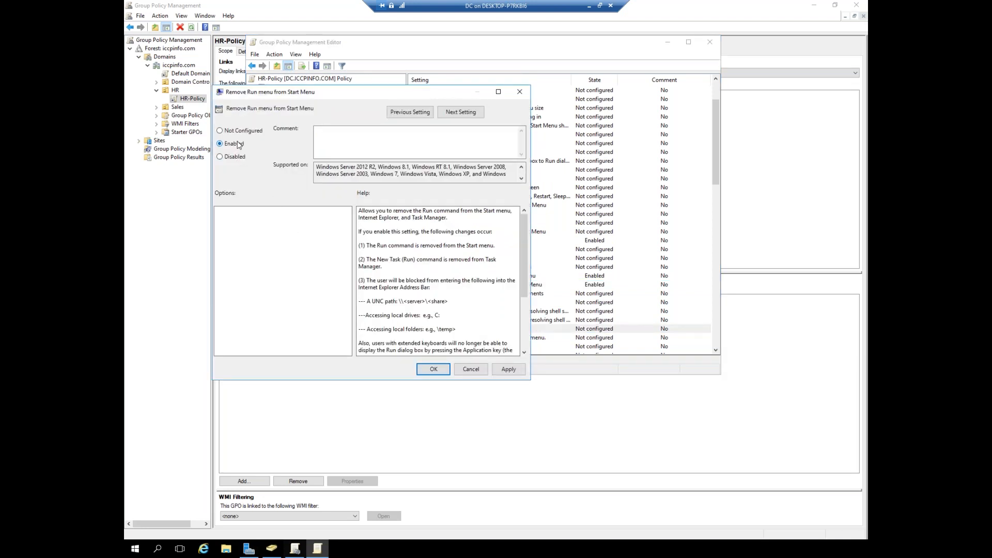
pyautogui.click(430, 369)
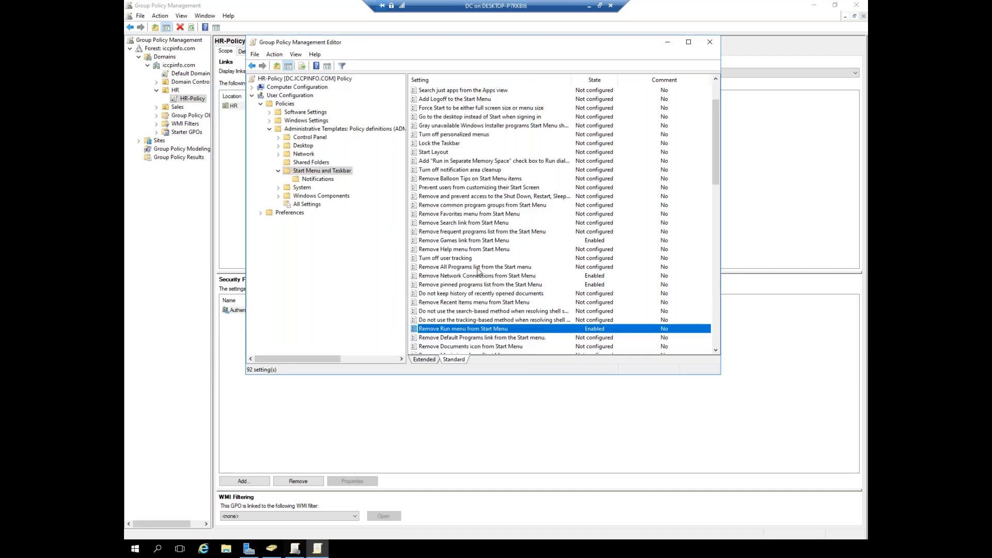
pyautogui.scroll(-1, 486, 310)
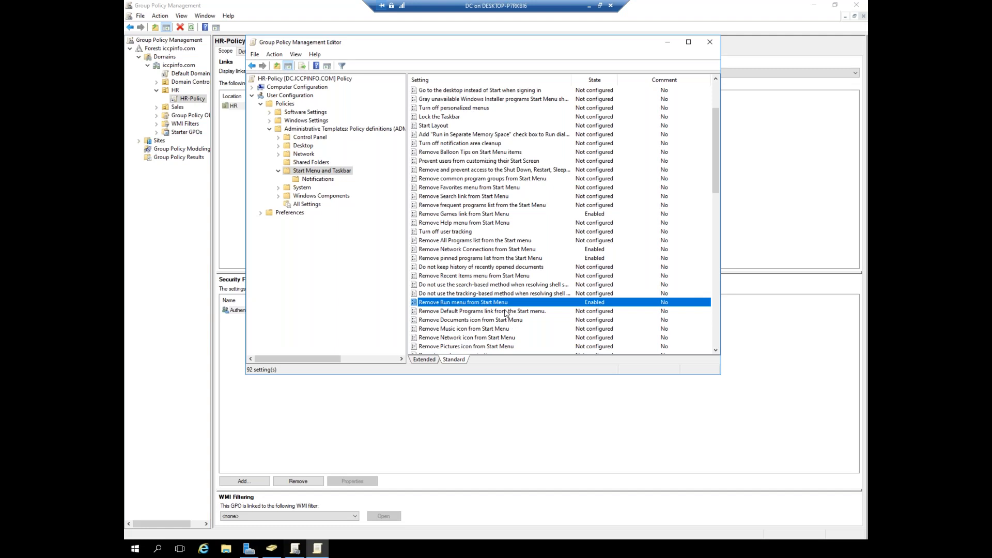
pyautogui.doubleClick(467, 321)
pyautogui.click(252, 156)
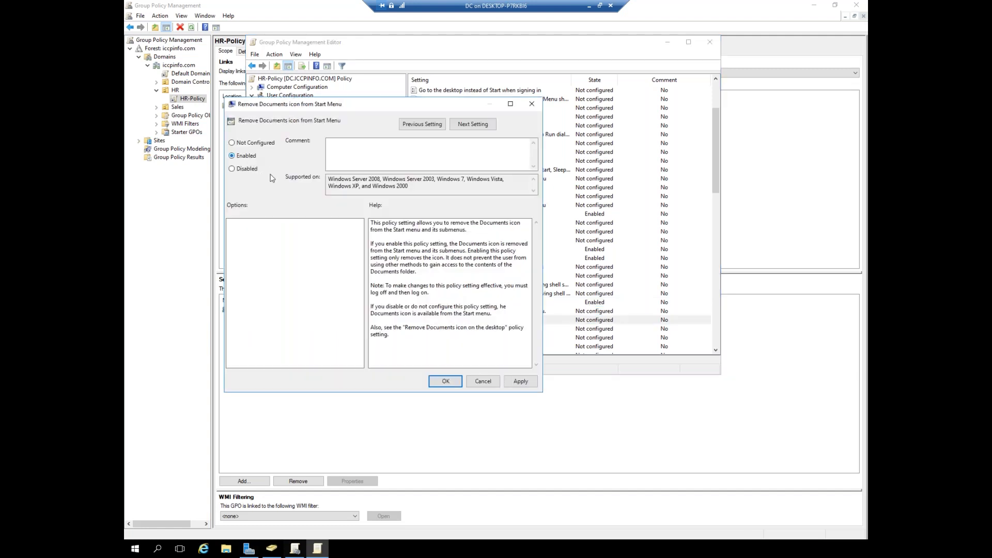
pyautogui.click(445, 382)
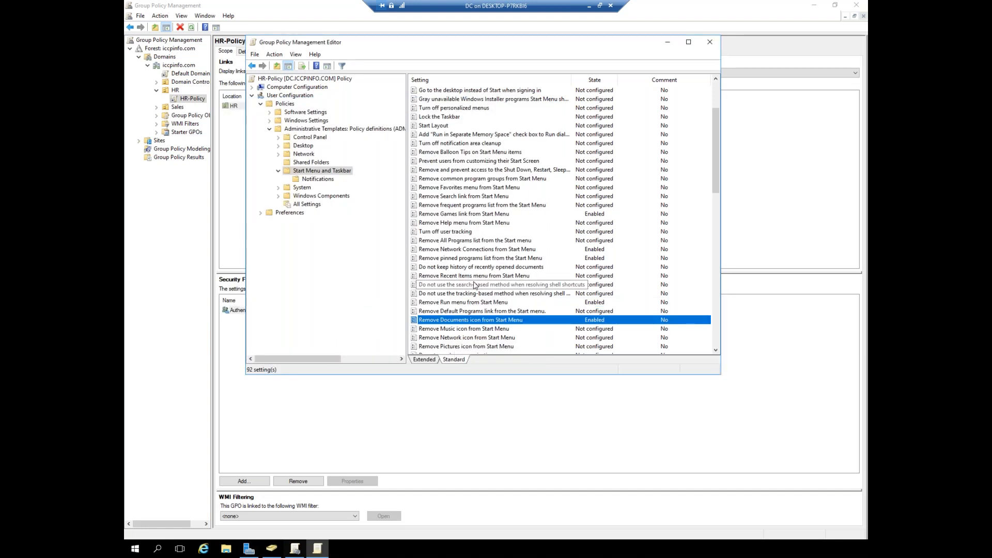
# Scroll past the Start Menu and Taskbar settings, then select the user Shared Folders category
pyautogui.scroll(-1, 474, 285)
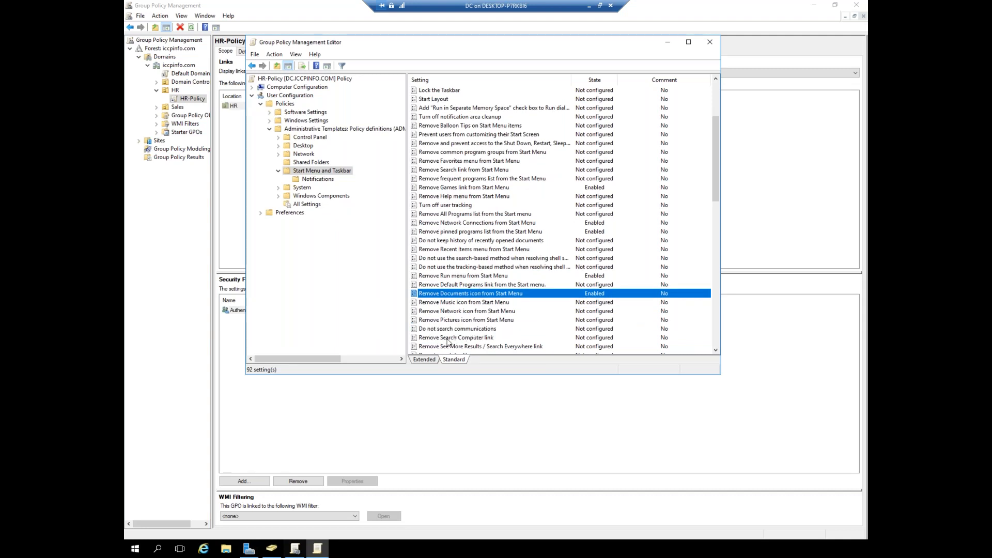
pyautogui.scroll(-1, 492, 340)
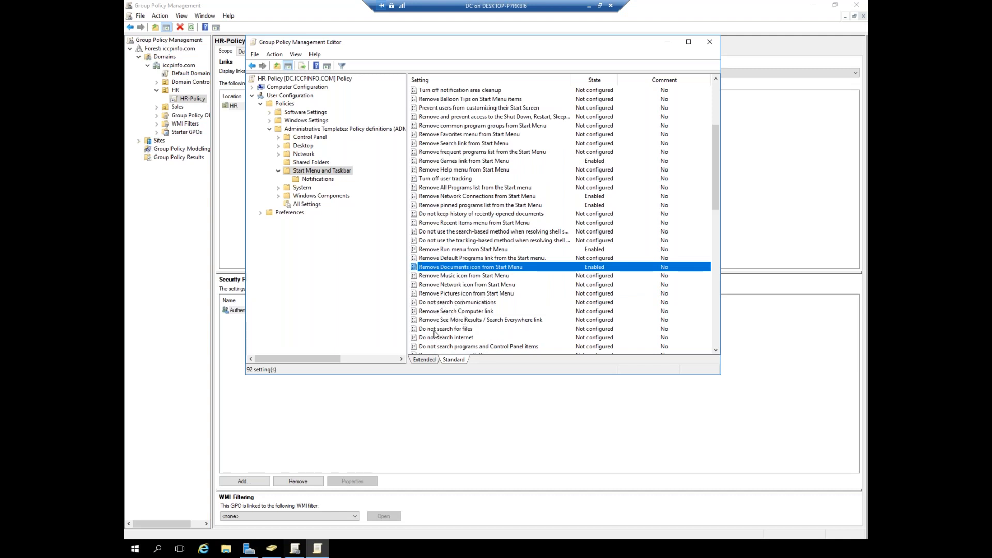
pyautogui.scroll(-1, 461, 339)
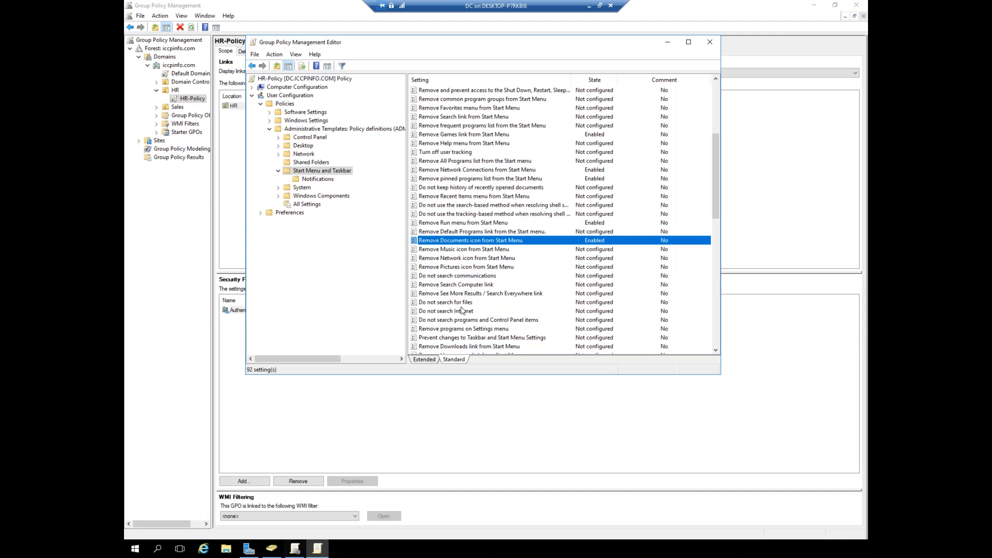
pyautogui.scroll(-1, 462, 308)
pyautogui.scroll(-1, 462, 307)
pyautogui.scroll(-1, 461, 307)
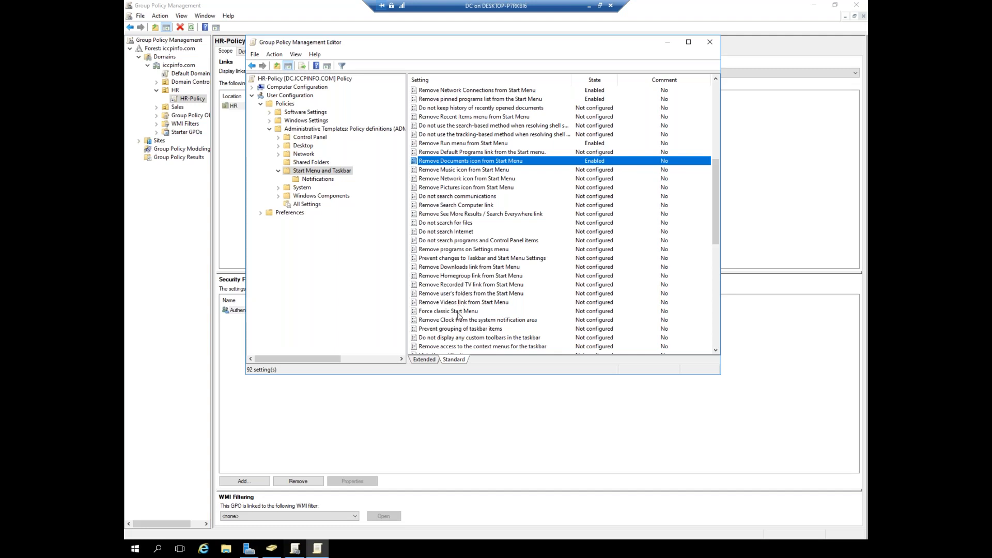
pyautogui.scroll(-1, 459, 316)
pyautogui.scroll(-1, 459, 315)
pyautogui.scroll(-1, 461, 287)
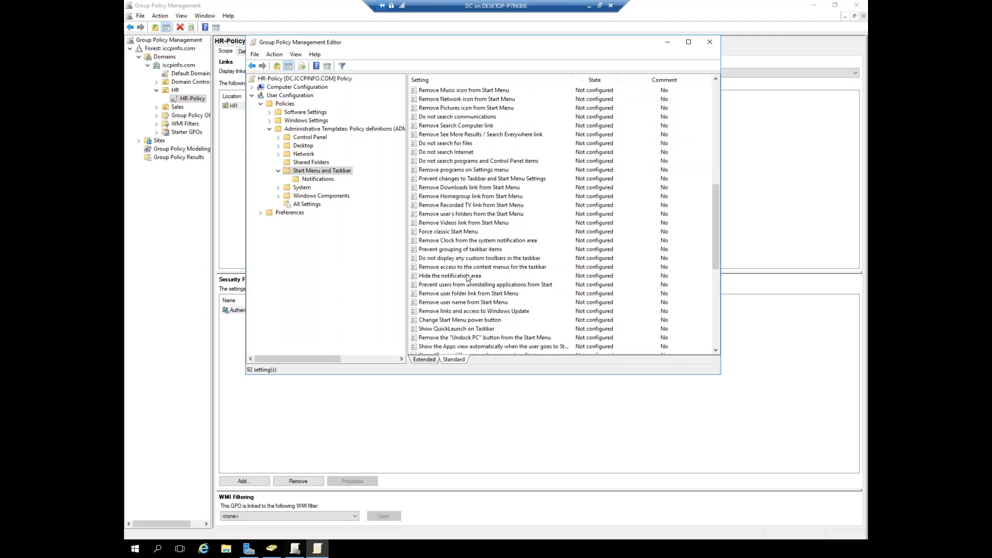
pyautogui.scroll(-2, 461, 286)
pyautogui.scroll(-7, 461, 288)
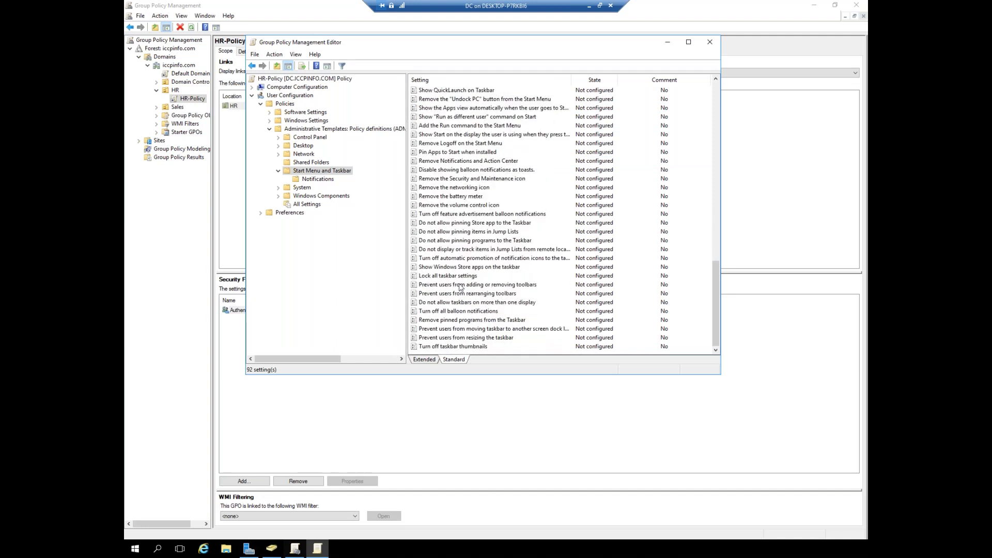
pyautogui.click(303, 163)
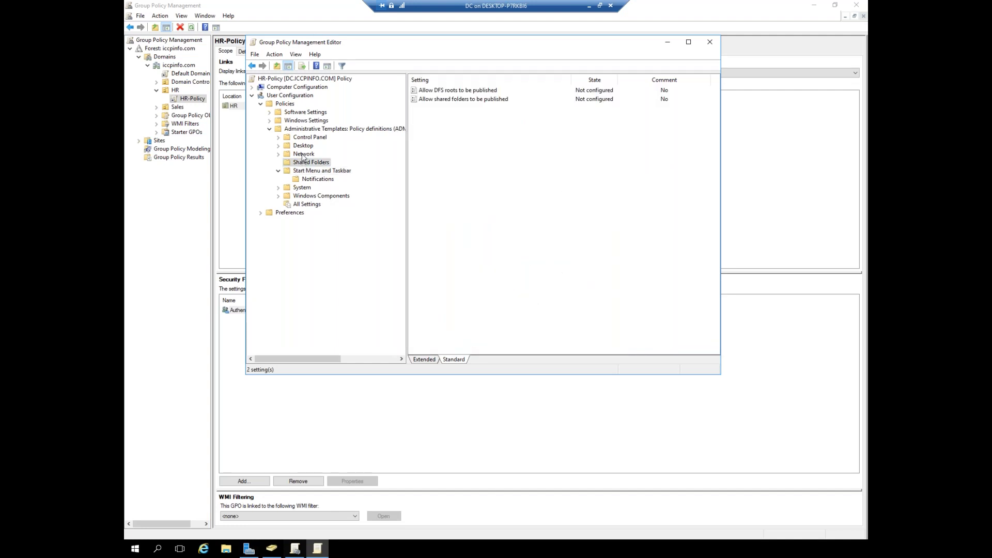
pyautogui.click(304, 154)
# Open the Desktop settings and cancel enabling Remove Computer icon on the desktop
pyautogui.click(303, 146)
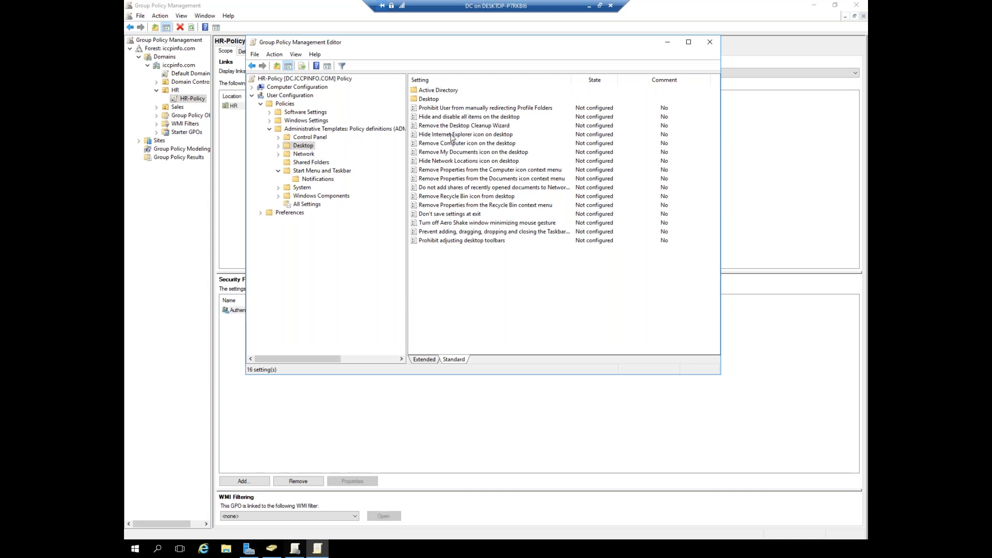
pyautogui.doubleClick(486, 149)
pyautogui.click(256, 168)
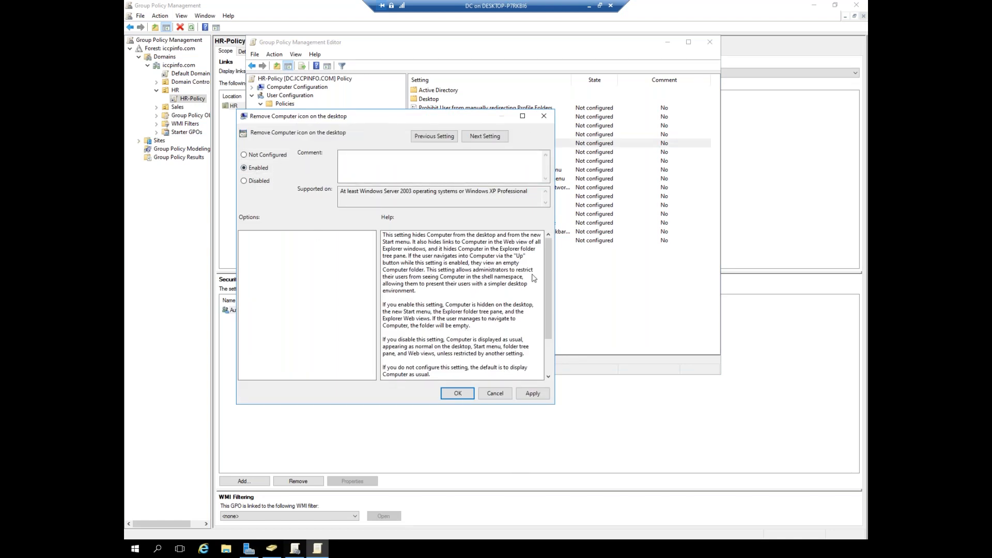
pyautogui.click(543, 116)
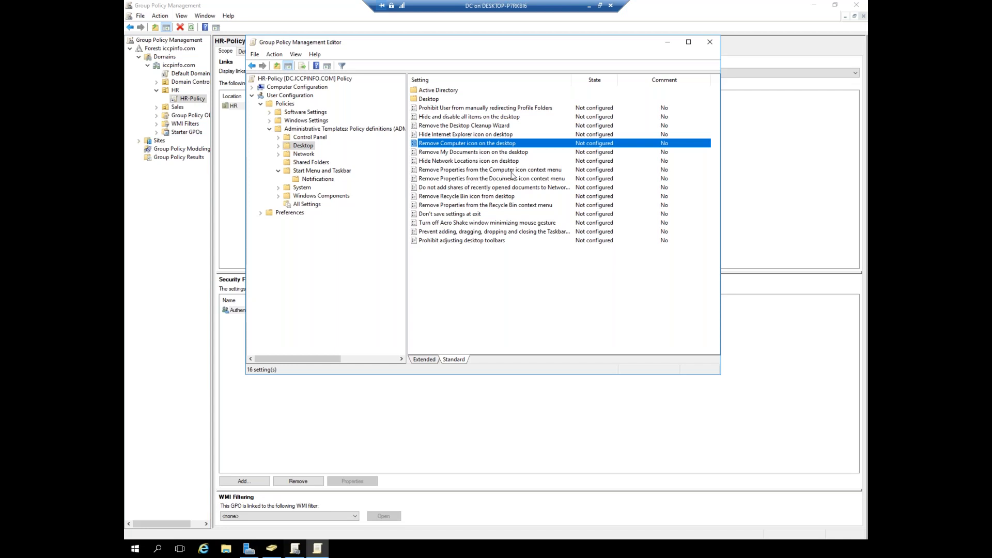
# Enable Remove Recycle Bin icon from desktop, then close the policy editor
pyautogui.doubleClick(470, 196)
pyautogui.click(270, 181)
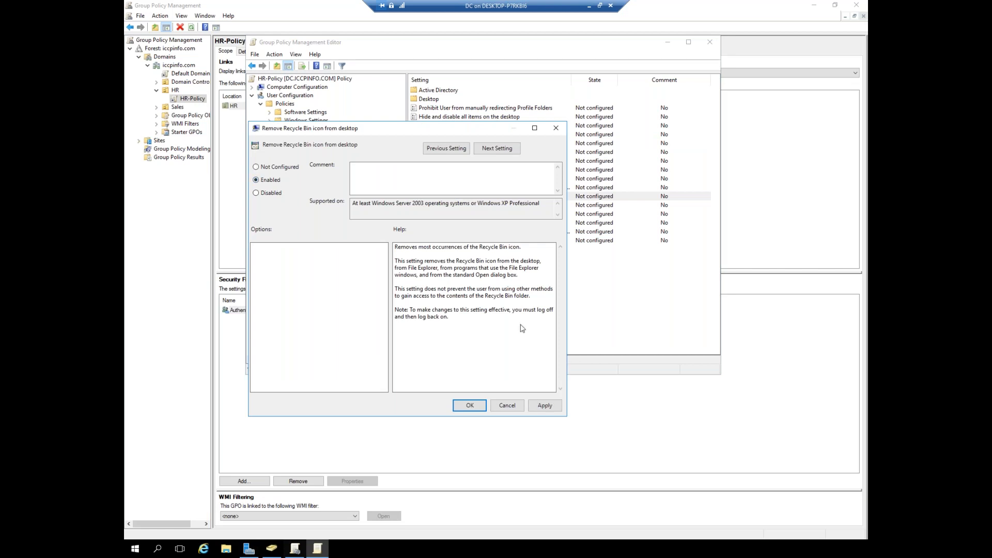
pyautogui.click(545, 405)
pyautogui.press('Return')
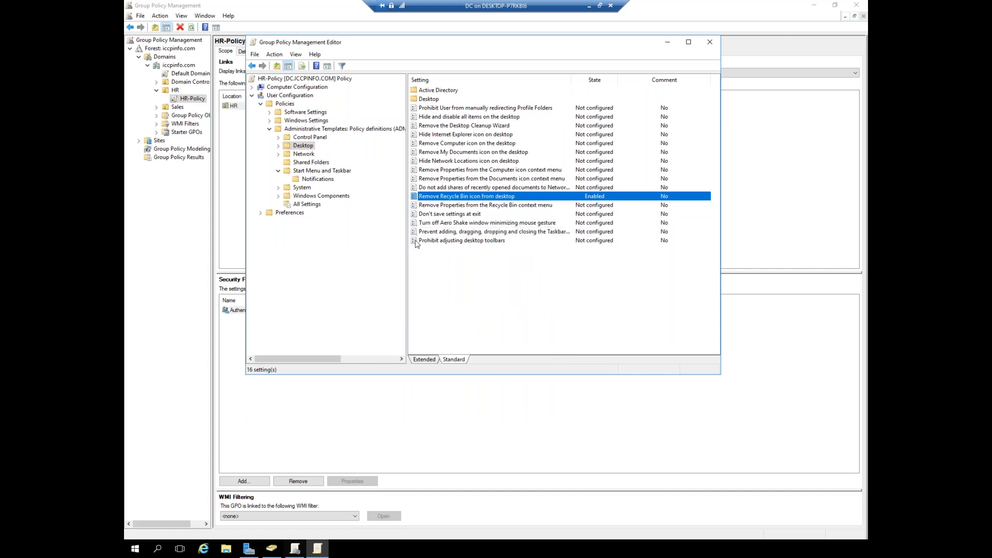
pyautogui.click(709, 42)
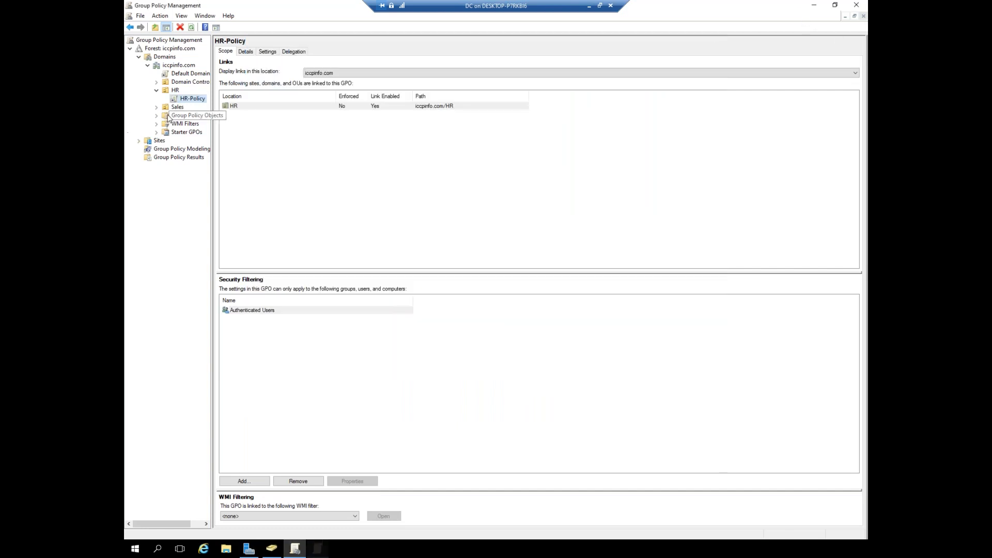
# Generate the HR-Policy settings report, adding its content to Trusted sites
pyautogui.click(231, 107)
pyautogui.click(246, 51)
pyautogui.click(268, 51)
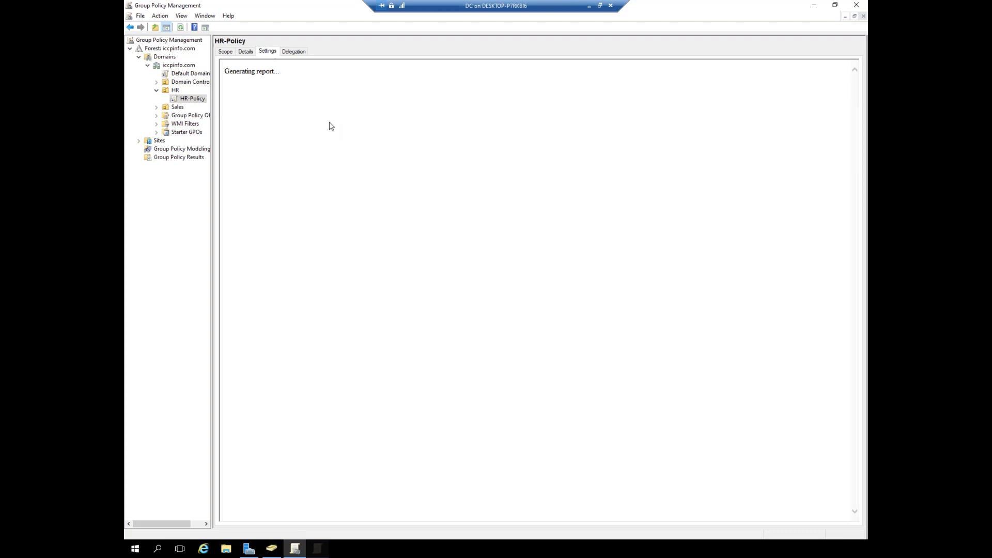
pyautogui.click(564, 283)
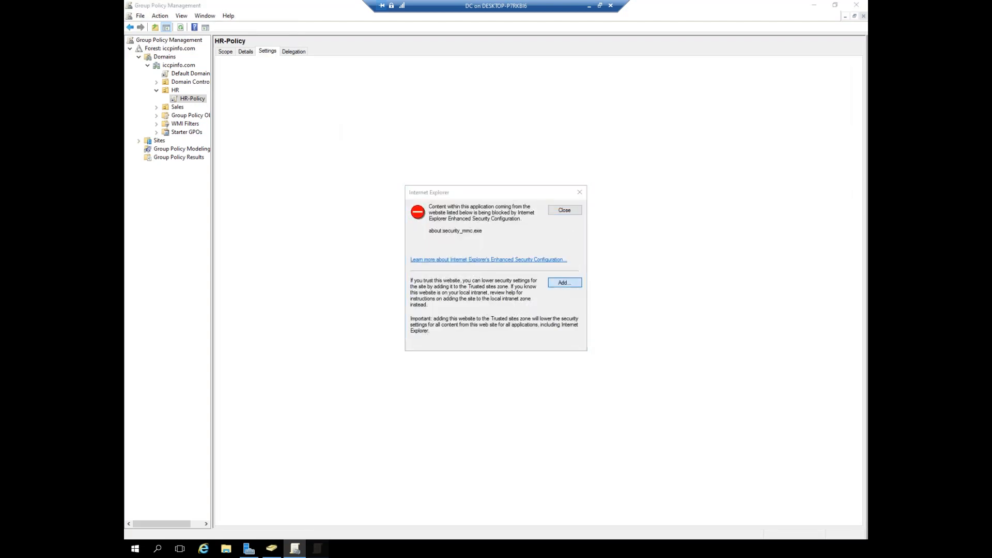
pyautogui.click(564, 336)
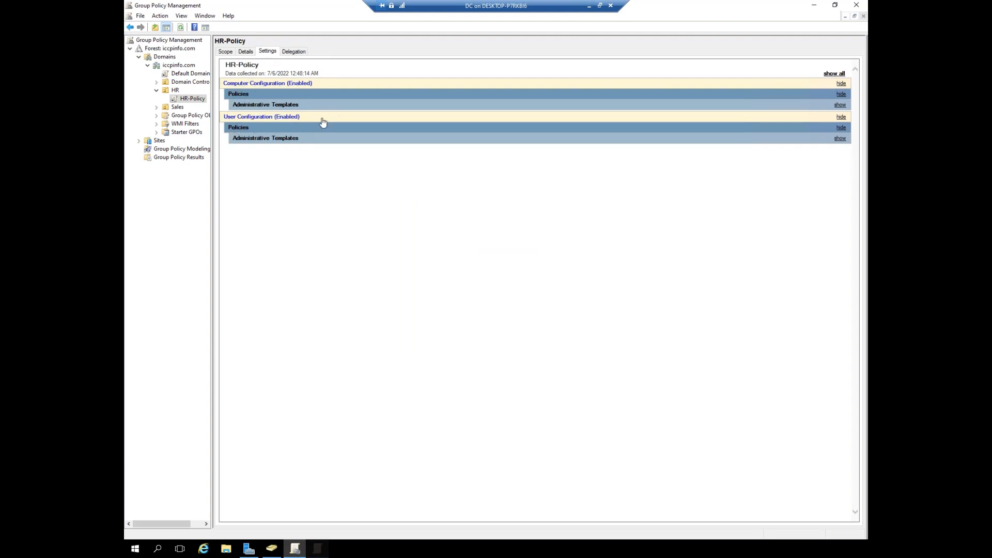
# Expand the report's Administrative Templates sections to show the configured Desktop and Start Menu policies
pyautogui.click(840, 105)
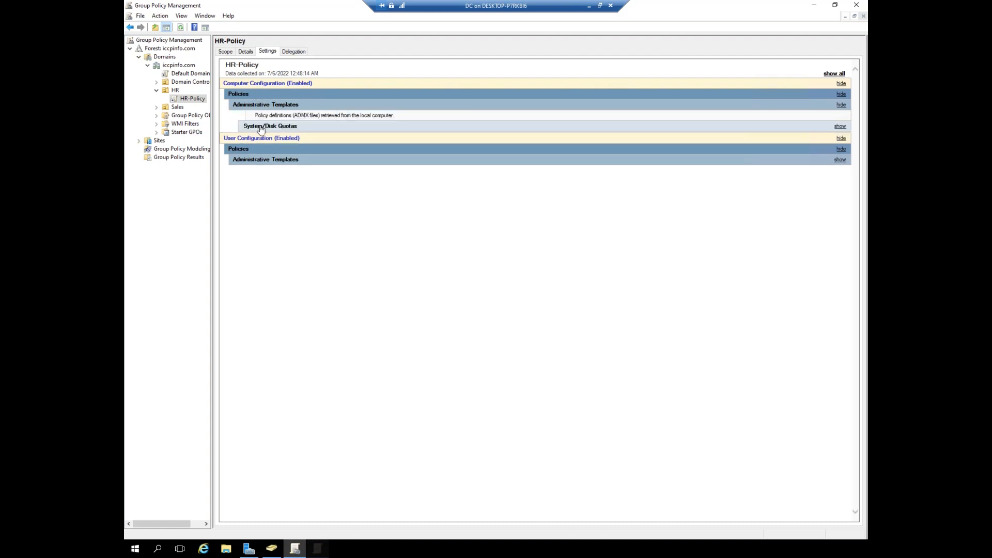
pyautogui.click(840, 160)
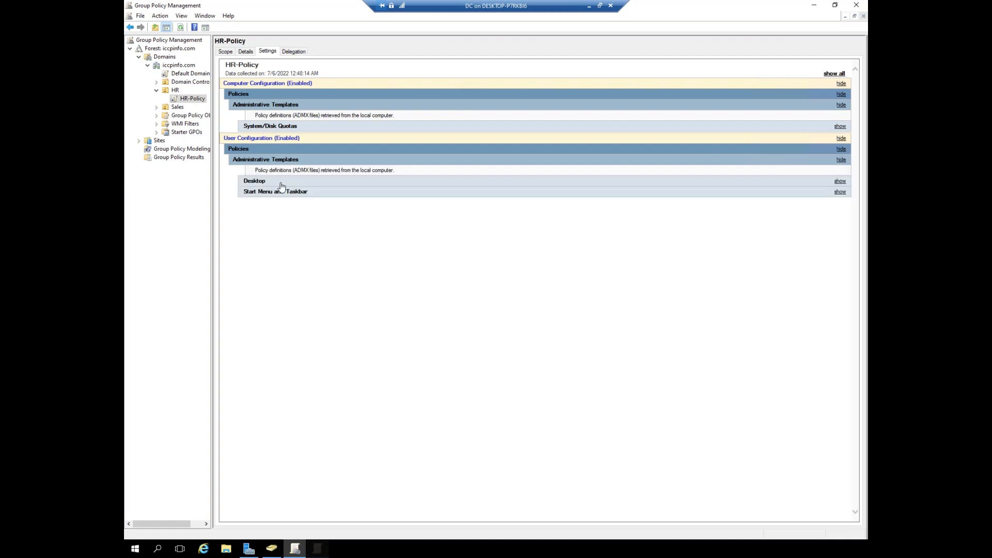
pyautogui.click(839, 182)
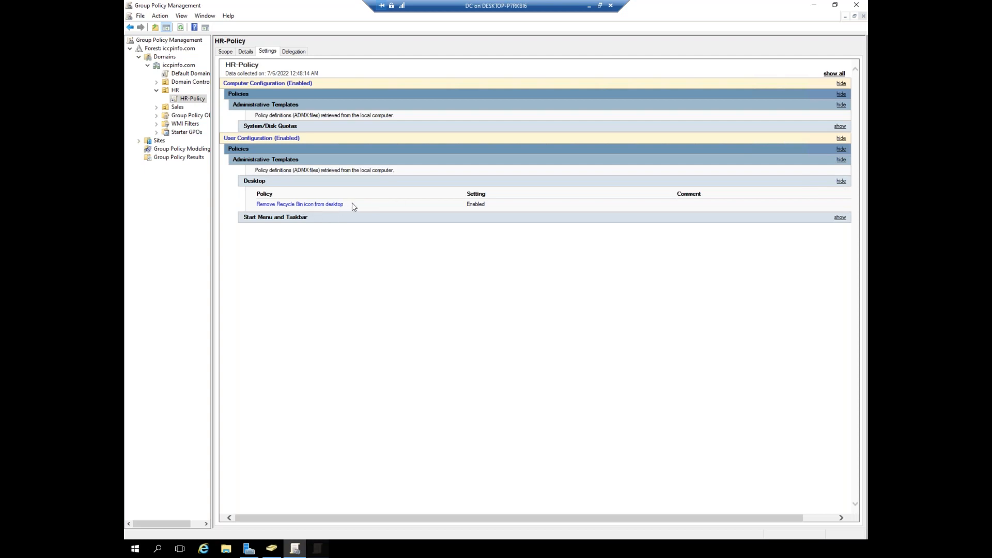
pyautogui.click(840, 218)
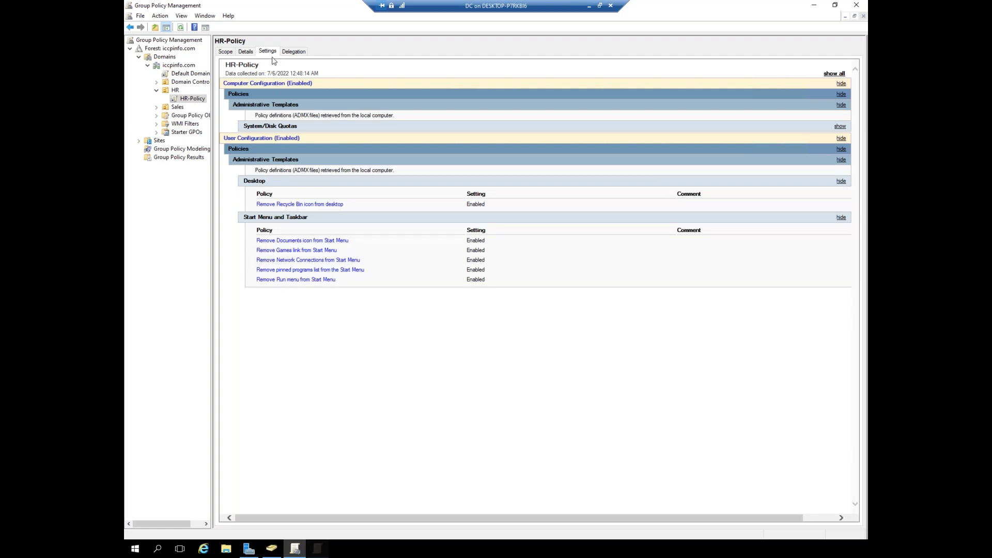
# Set the HR-Policy link to Enforced and refresh it
pyautogui.rightClick(185, 100)
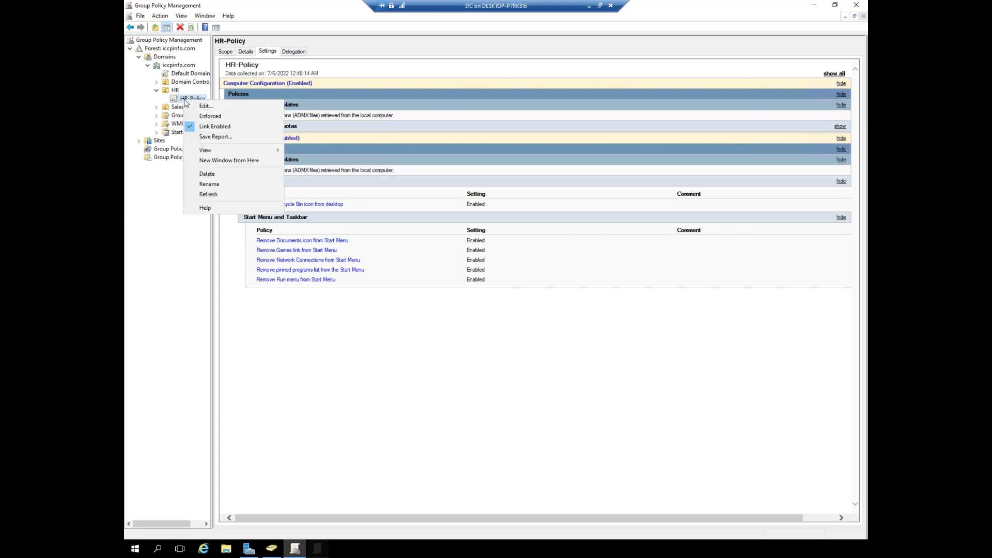
pyautogui.click(208, 119)
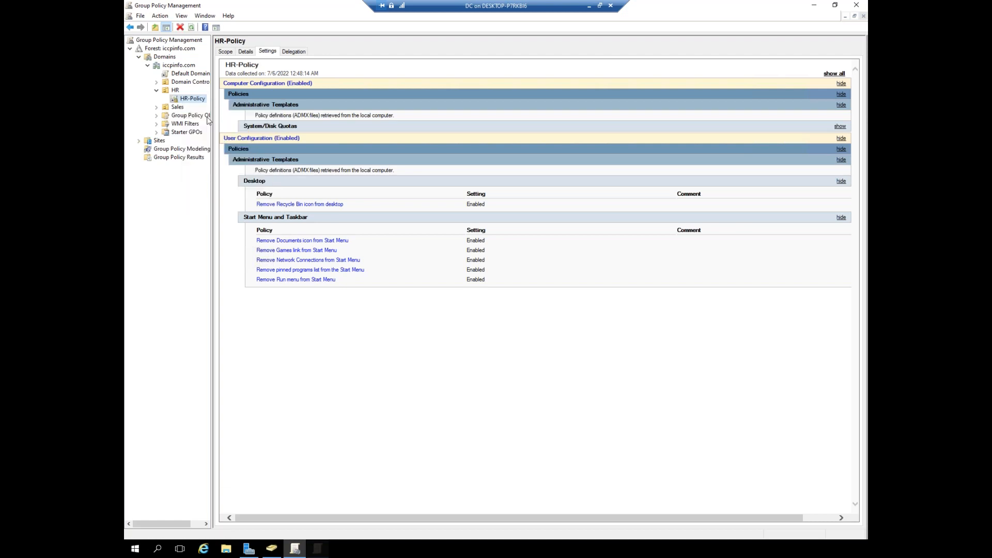
pyautogui.rightClick(183, 102)
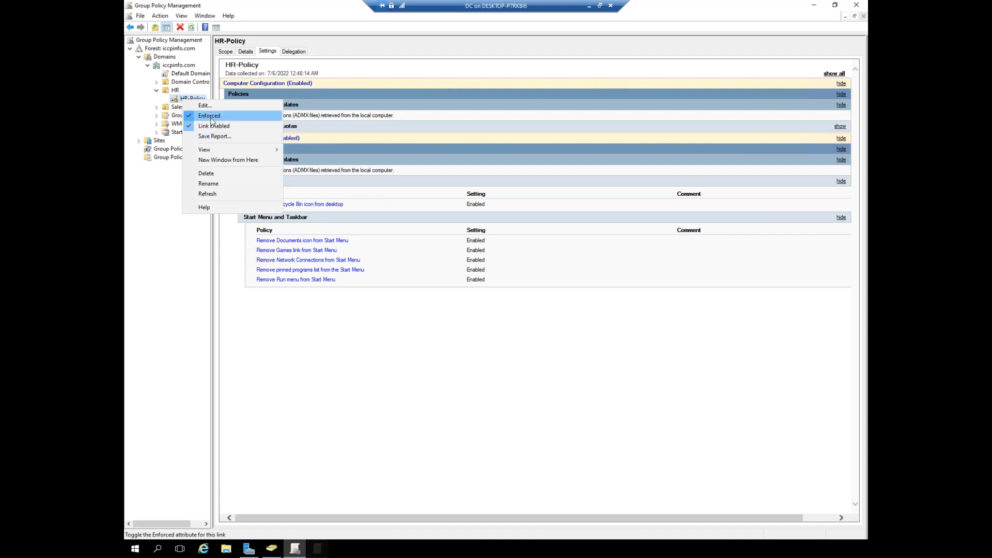
pyautogui.click(211, 195)
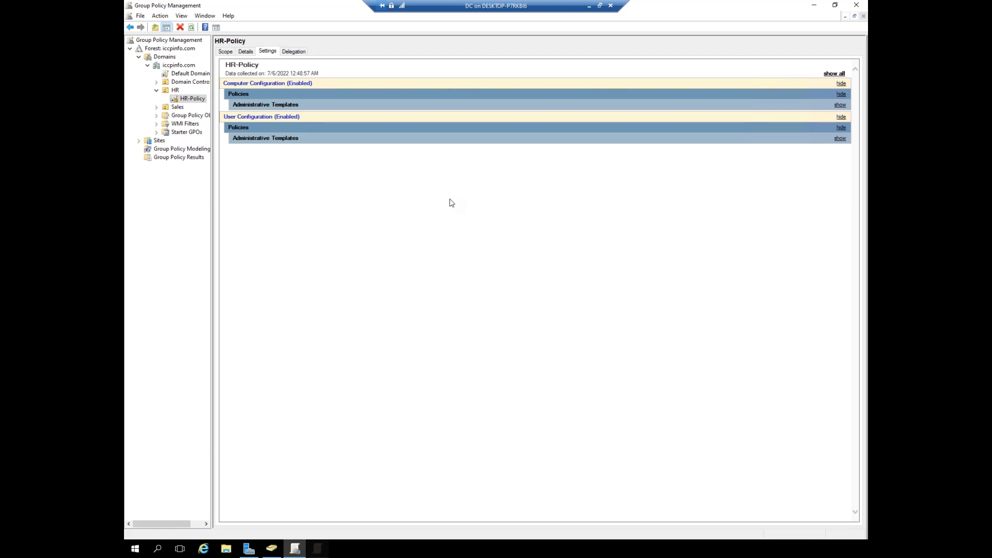
# Run gpupdate /force from the Run box several times, then minimise the DC window
pyautogui.press('super+r')
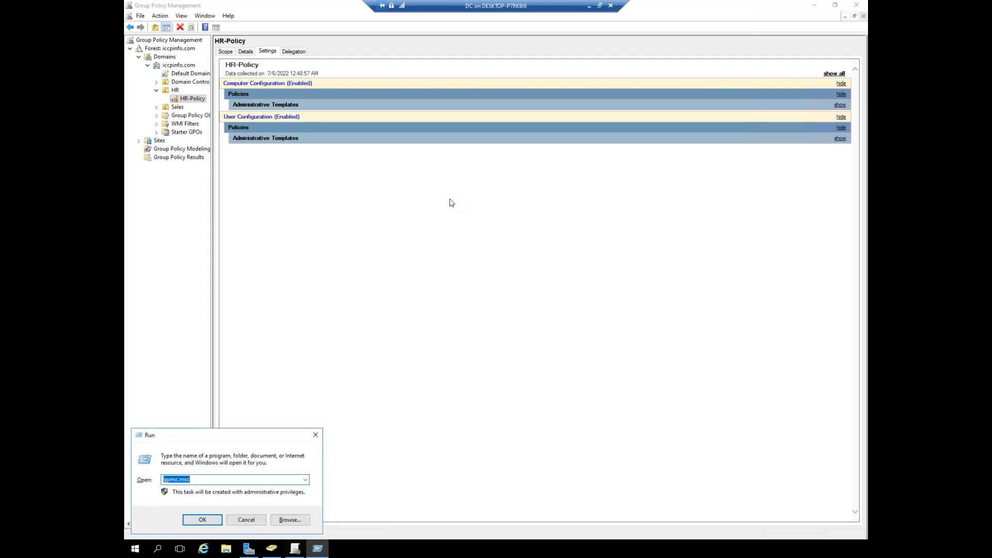
pyautogui.press('Down')
pyautogui.press('Down')
pyautogui.press('Return')
pyautogui.press('super+r')
pyautogui.press('Return')
pyautogui.press('super+r')
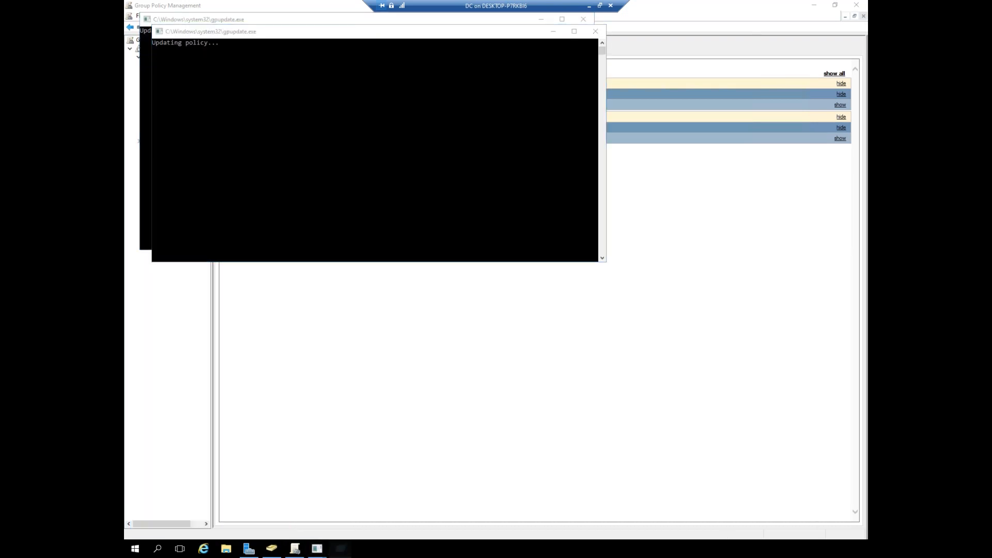
pyautogui.press('Return')
pyautogui.press('super+r')
pyautogui.press('Return')
pyautogui.press('super+r')
pyautogui.press('Return')
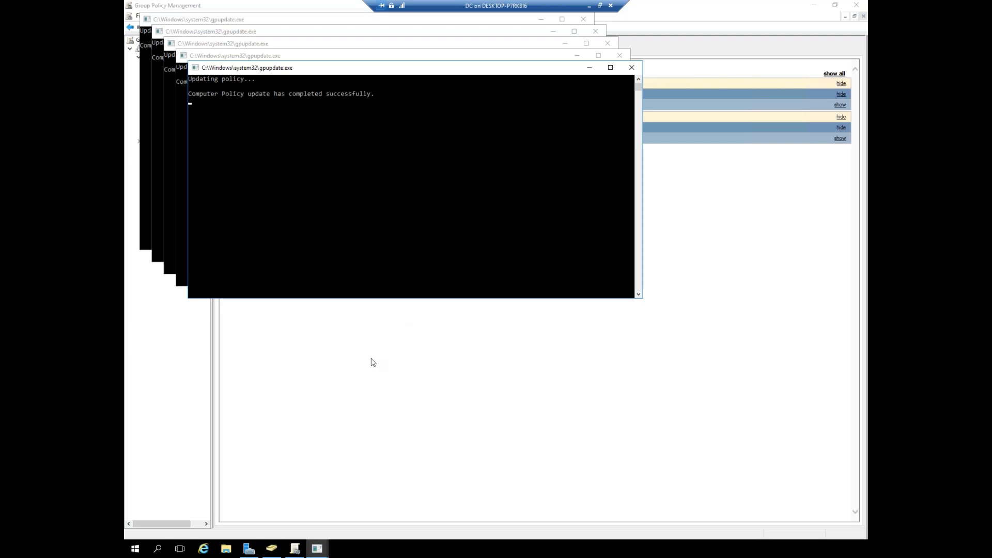
pyautogui.press('super+r')
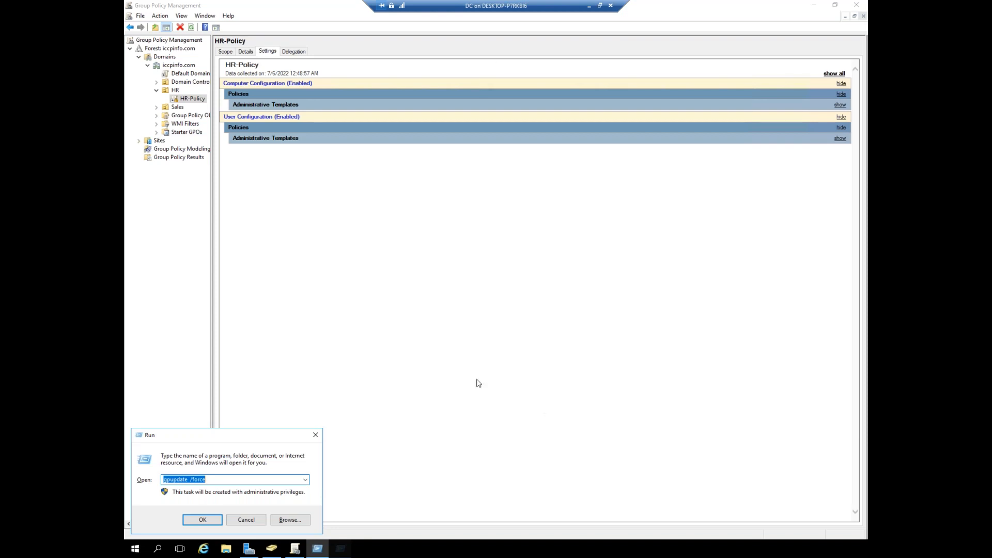
pyautogui.click(589, 5)
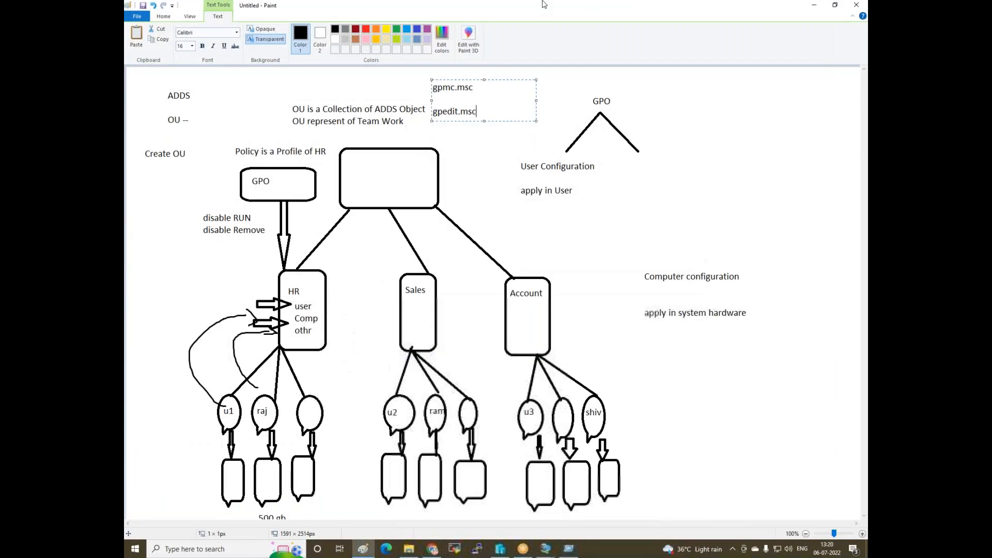
# Minimise the Paint whiteboard so Hyper-V Manager shows on the host
pyautogui.click(665, 19)
pyautogui.click(814, 5)
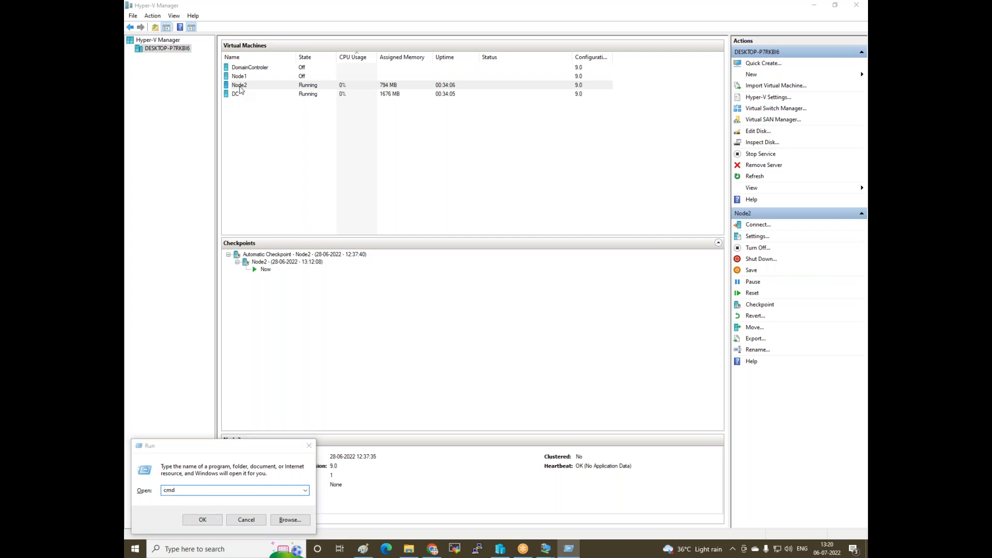
# Switch to the Node2 Windows 7 virtual machine connection
pyautogui.rightClick(240, 87)
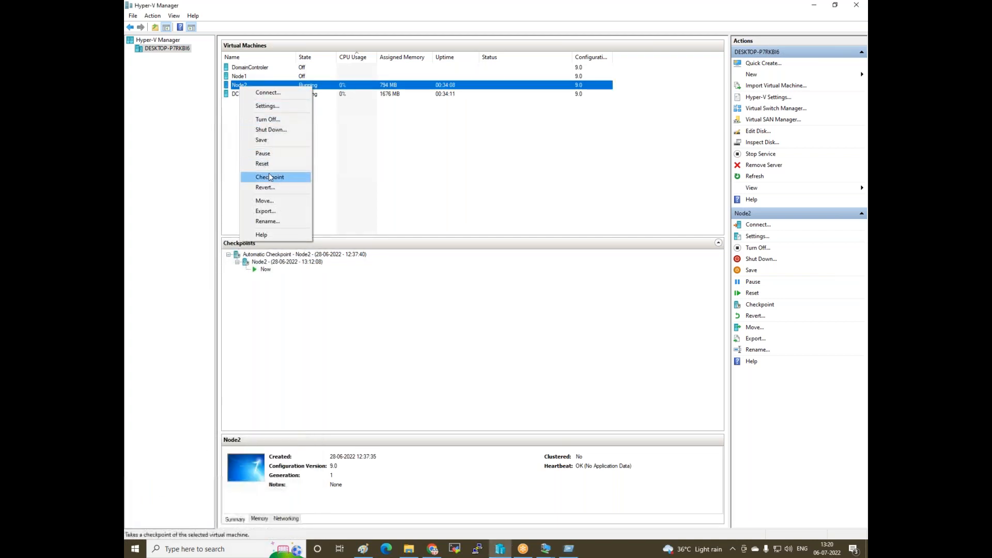
pyautogui.click(317, 112)
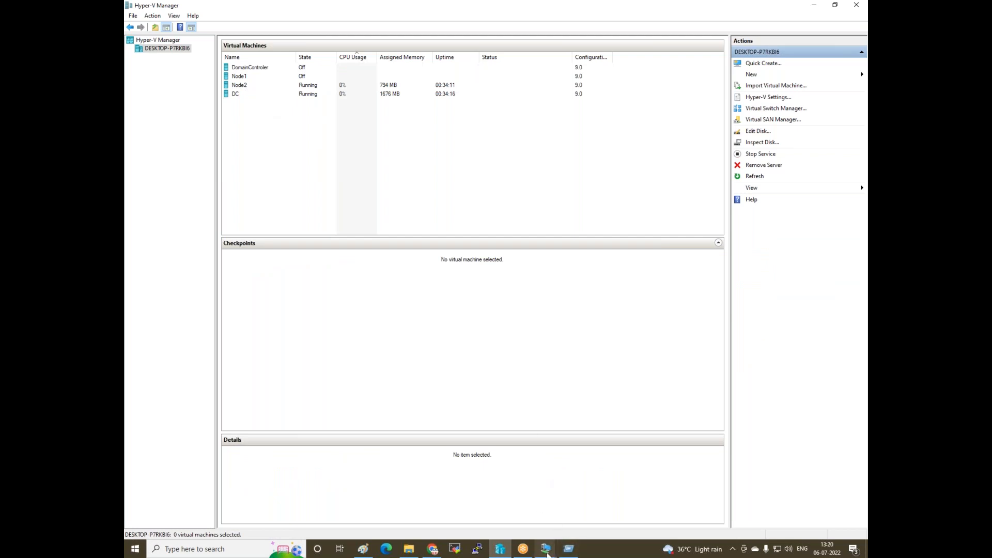
pyautogui.click(546, 549)
pyautogui.click(586, 503)
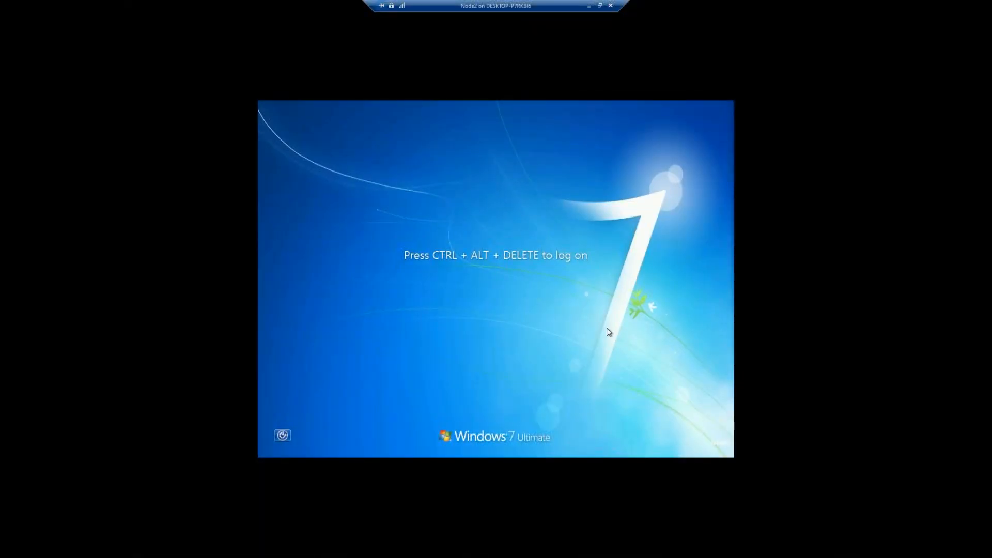
# Log on to Node2 with the domain user's password
pyautogui.hotkey('ctrl', 'alt', 'End')
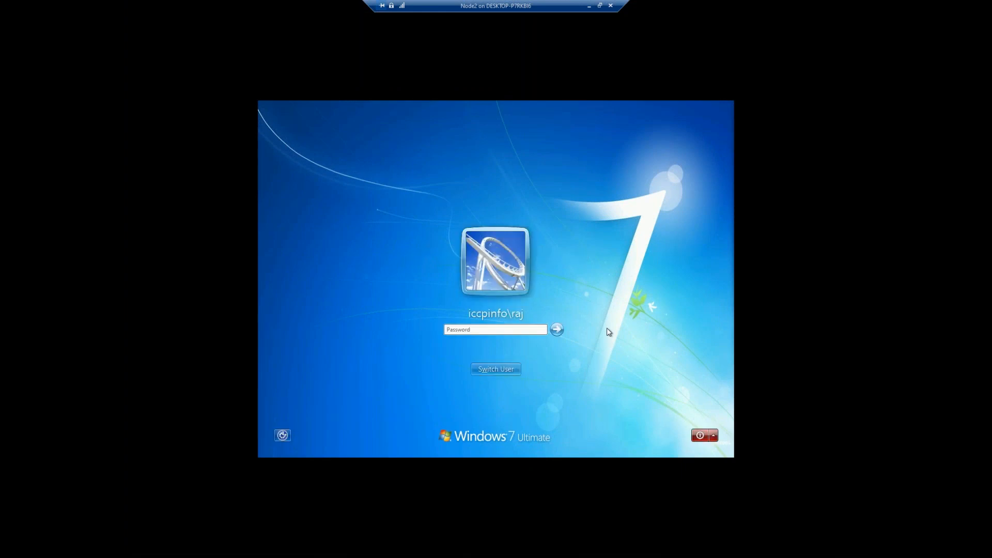
pyautogui.write('Pass@123')
pyautogui.press('Return')
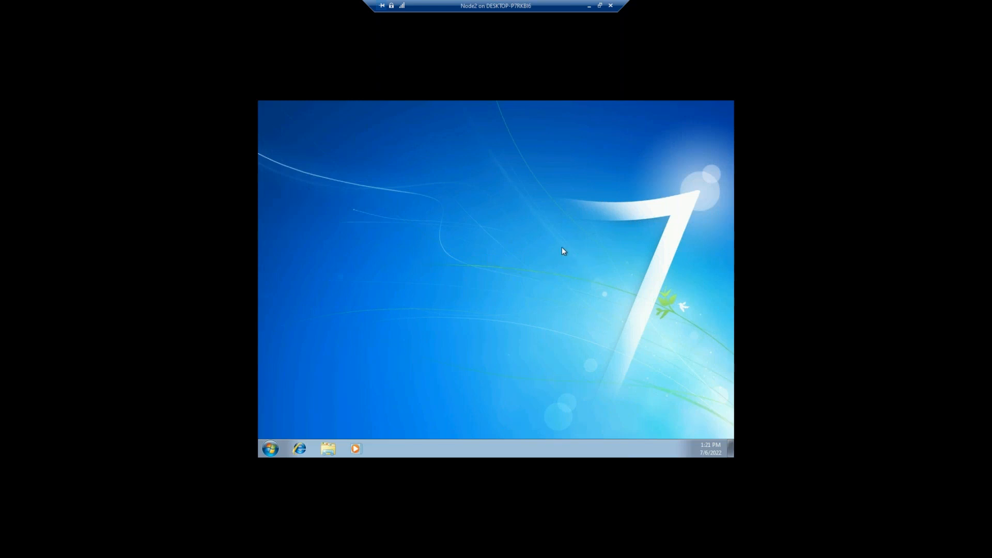
pyautogui.rightClick(461, 233)
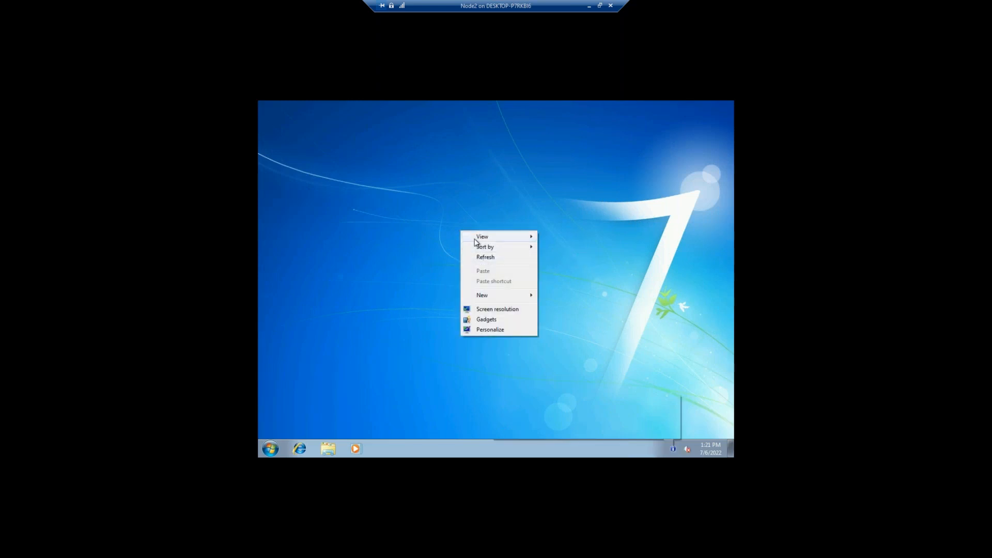
pyautogui.click(485, 258)
pyautogui.rightClick(486, 208)
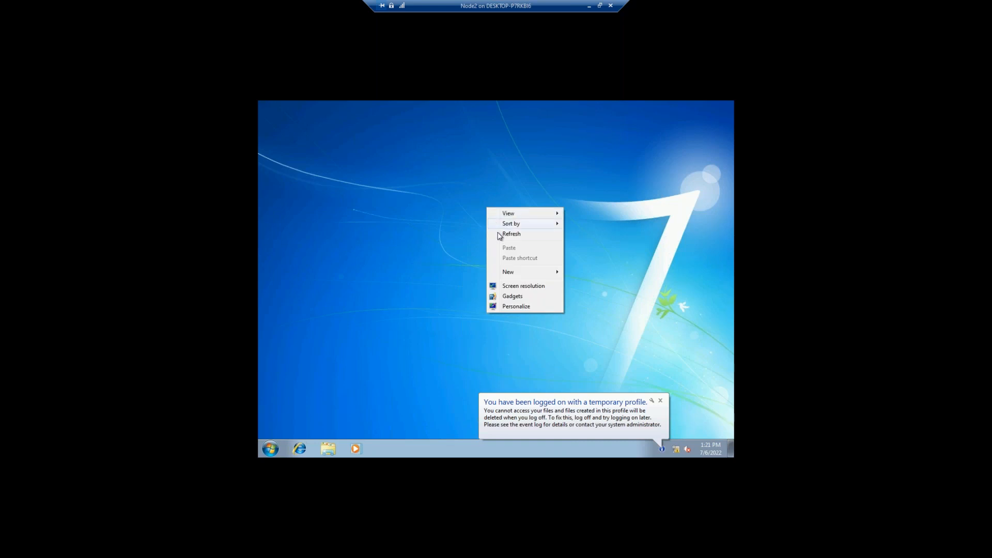
pyautogui.click(509, 234)
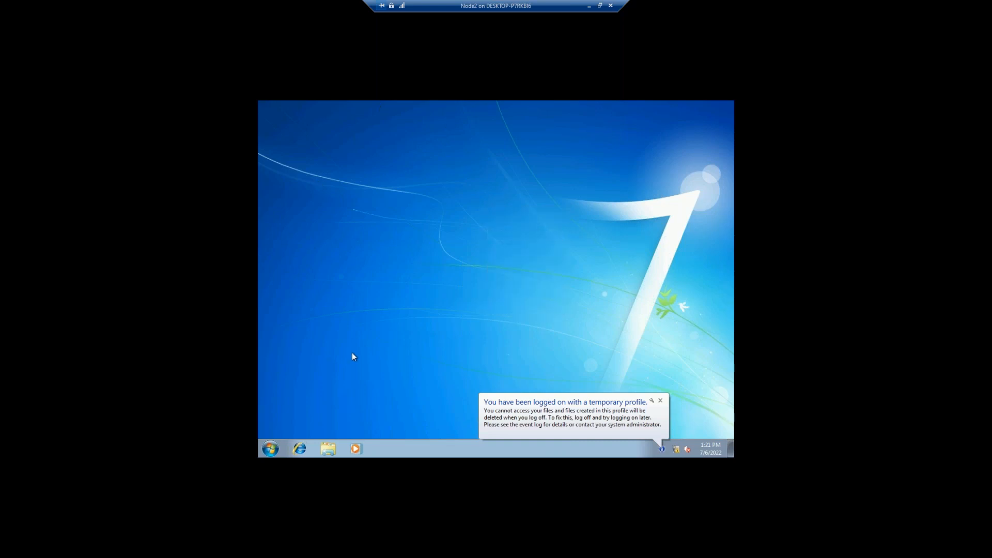
pyautogui.click(270, 447)
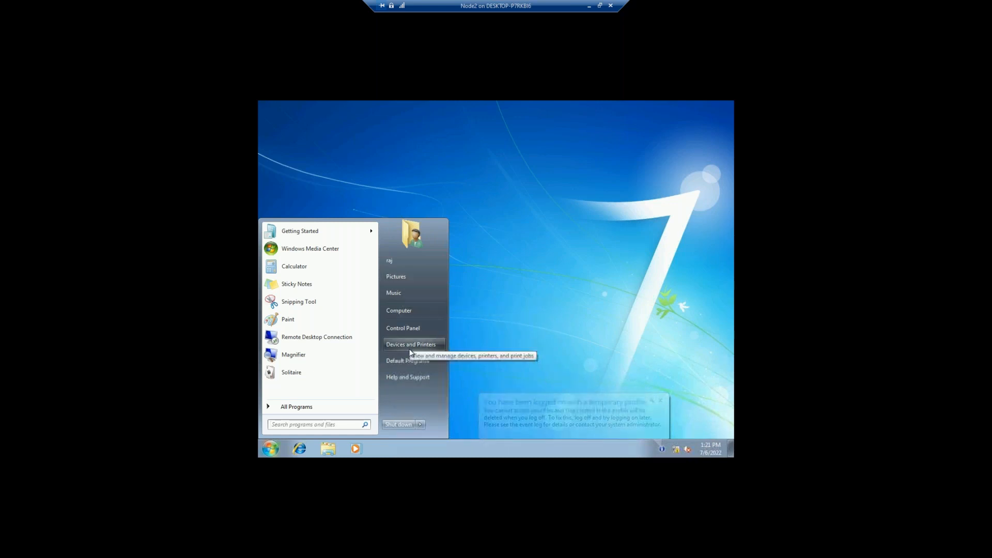
pyautogui.click(549, 281)
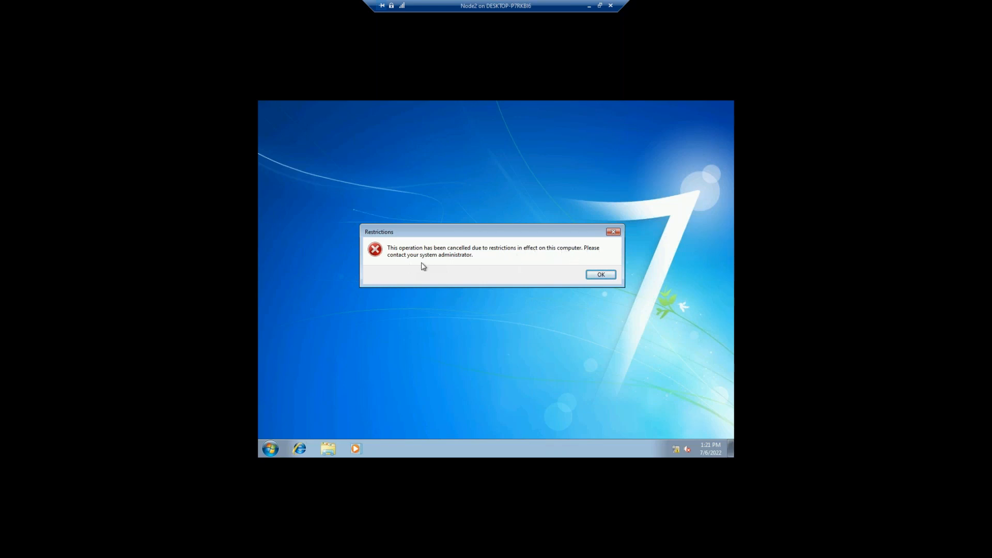
pyautogui.click(614, 234)
pyautogui.click(328, 448)
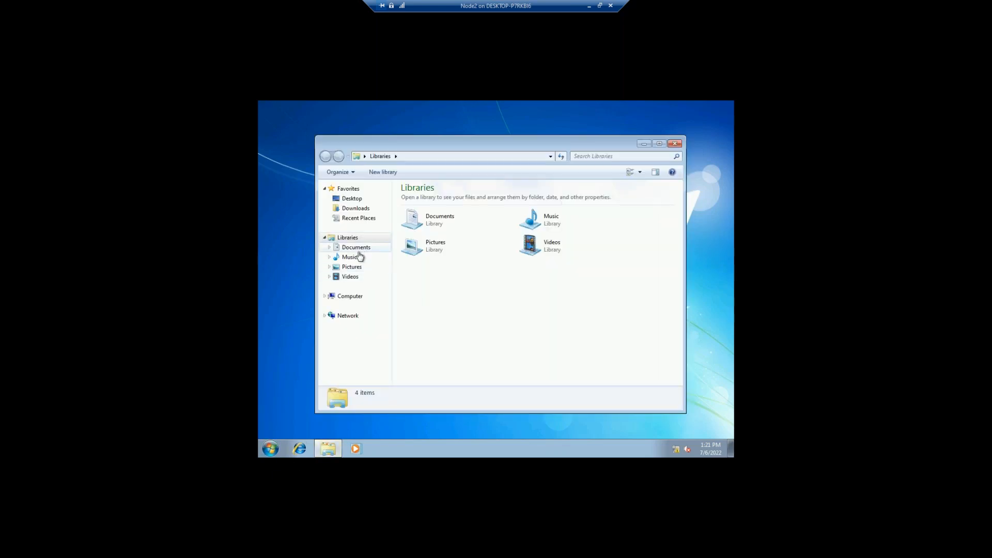
pyautogui.click(349, 296)
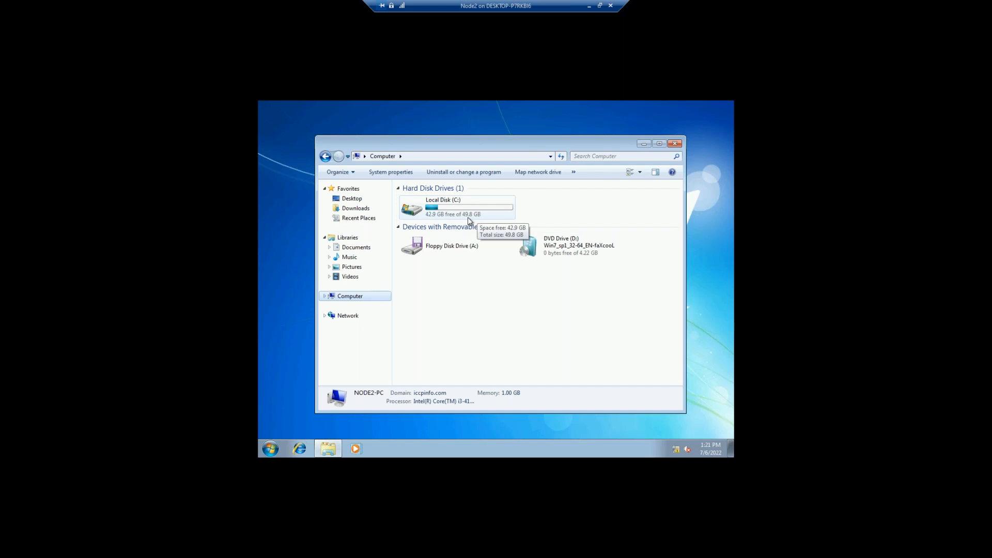
# Close the drive listing and restart the Windows 7 machine
pyautogui.click(675, 143)
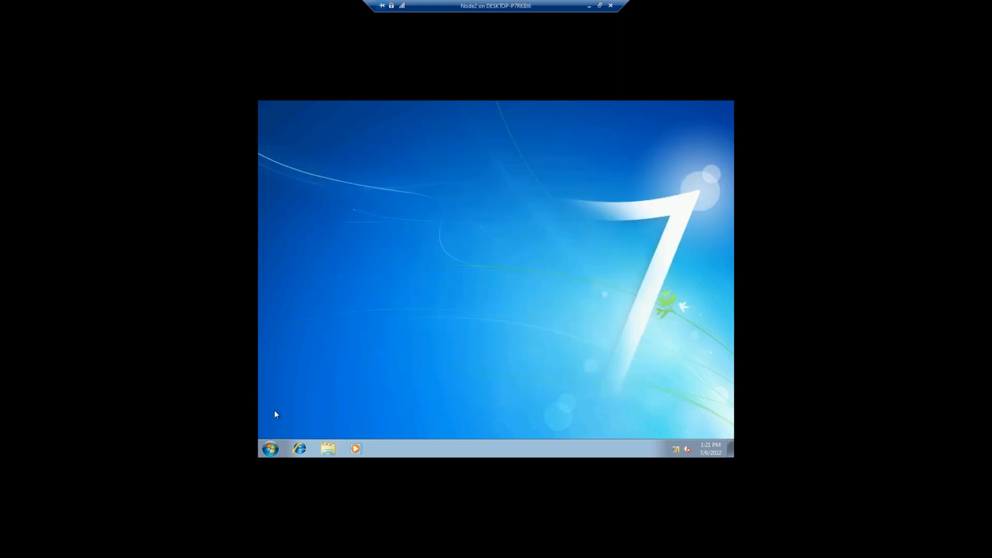
pyautogui.click(271, 450)
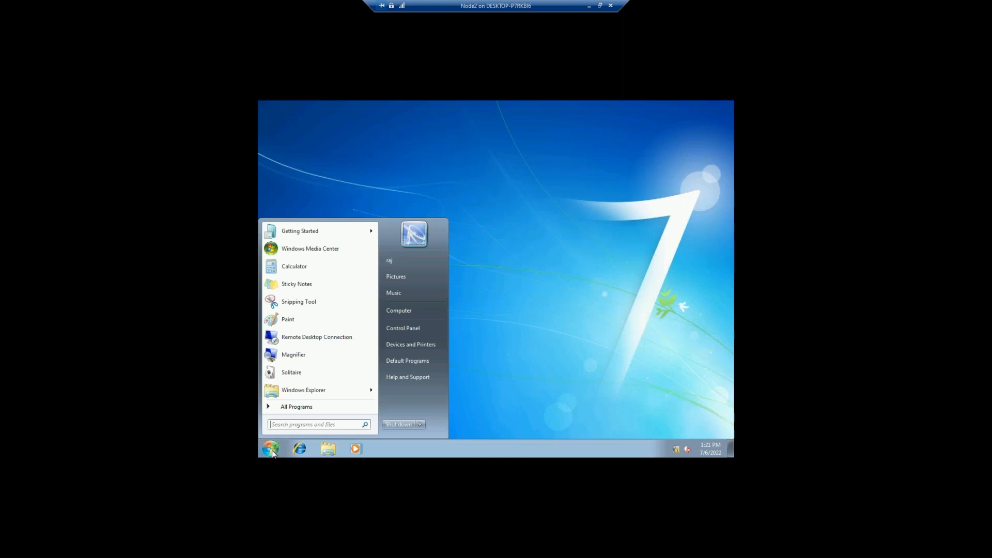
pyautogui.click(421, 424)
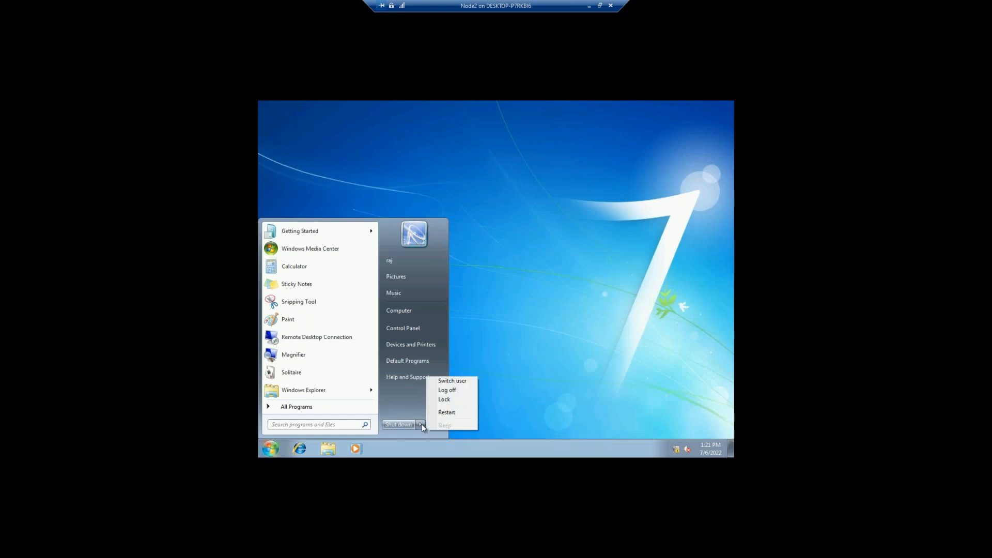
pyautogui.click(445, 413)
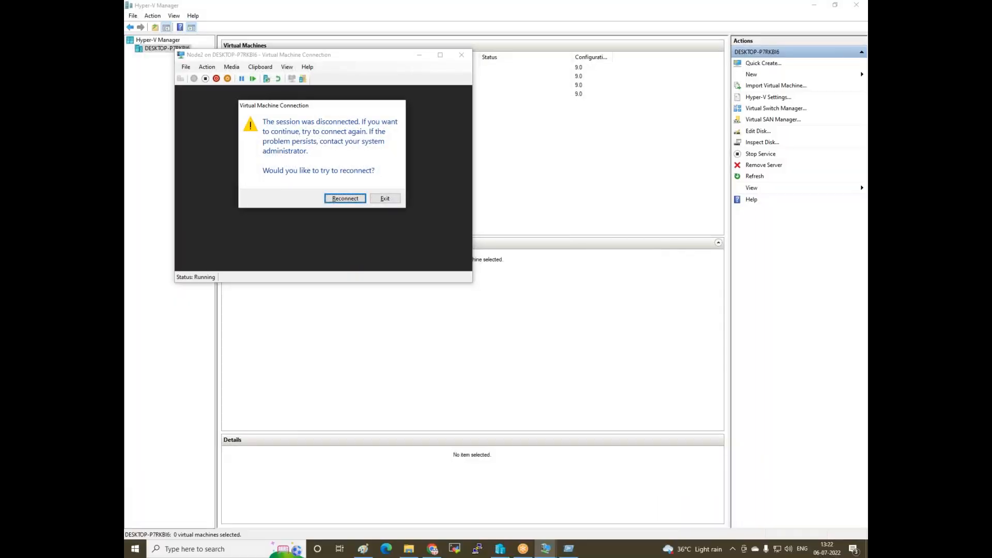
# Reconnect to Node2 and bring its VM window back to the front
pyautogui.click(341, 199)
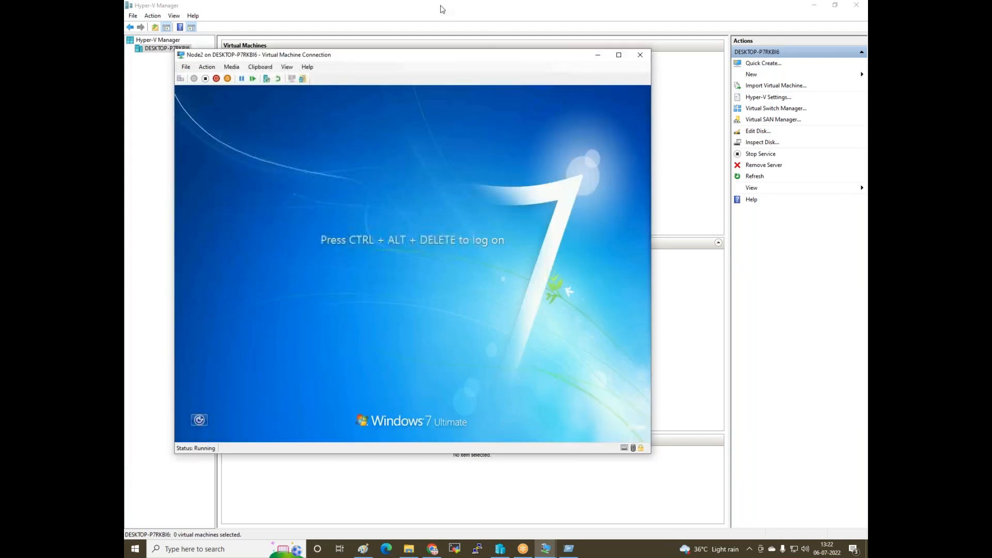
pyautogui.click(598, 56)
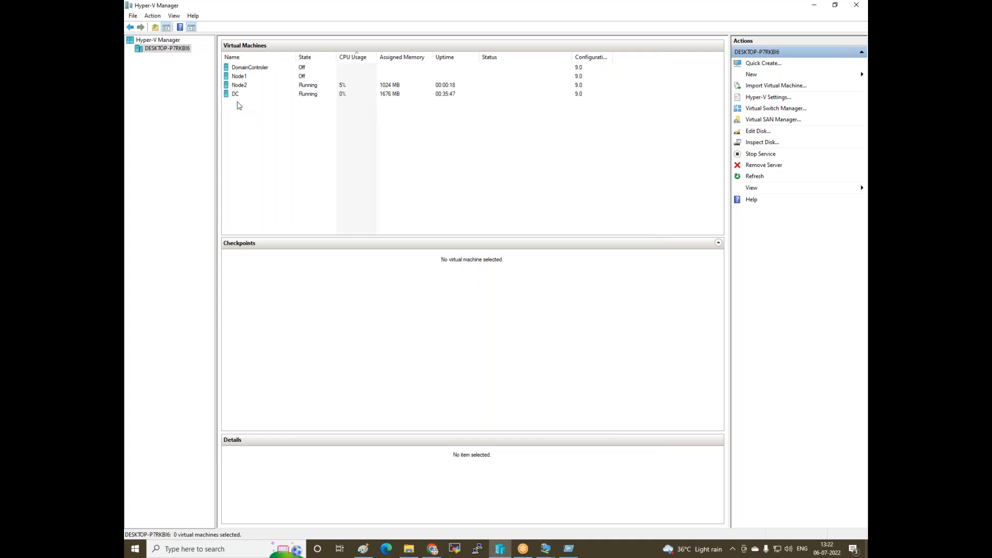
pyautogui.click(546, 553)
pyautogui.click(592, 501)
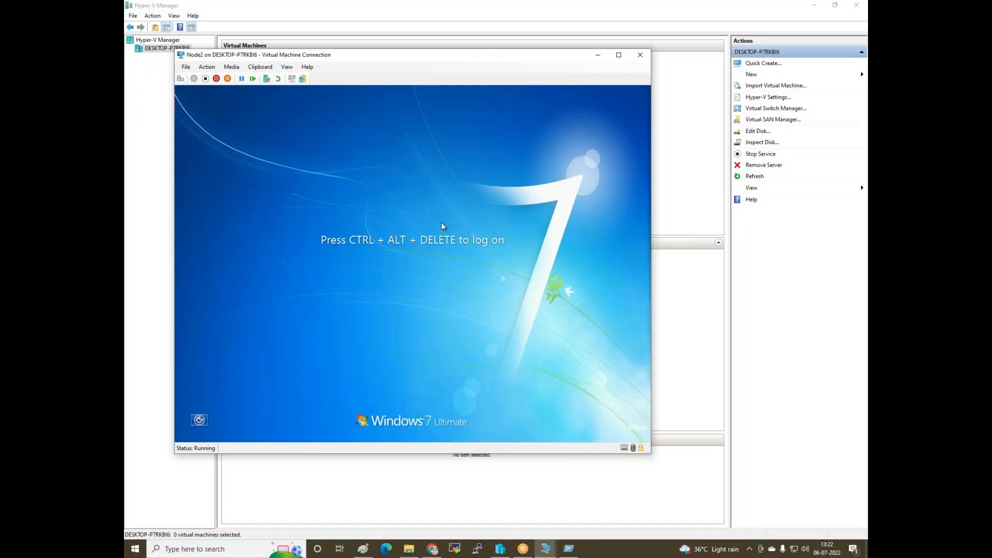
# Attempt an Other User logon as a different iccpinfo domain account, then switch to the DC VM
pyautogui.hotkey('ctrl', 'alt', 'End')
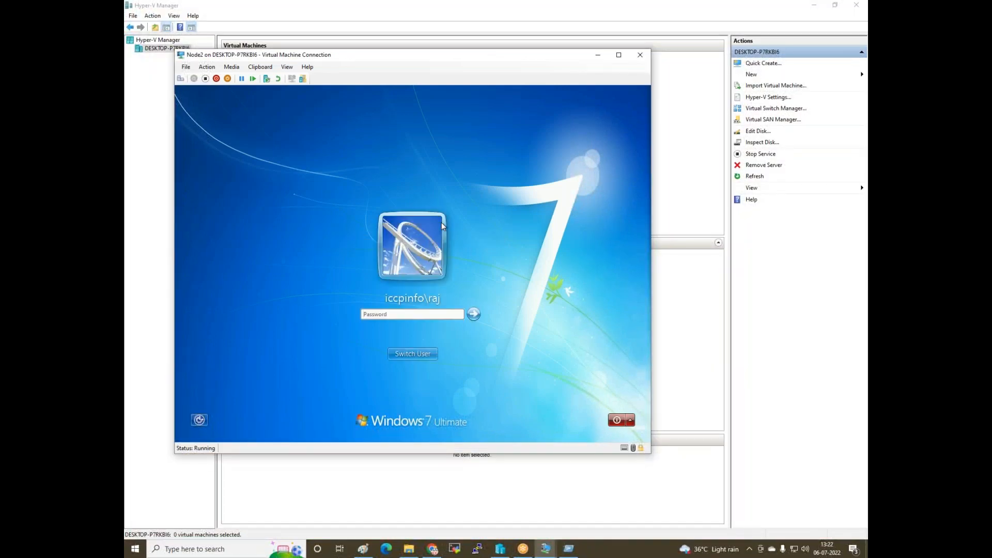
pyautogui.write('••')
pyautogui.press('BackSpace')
pyautogui.click(415, 355)
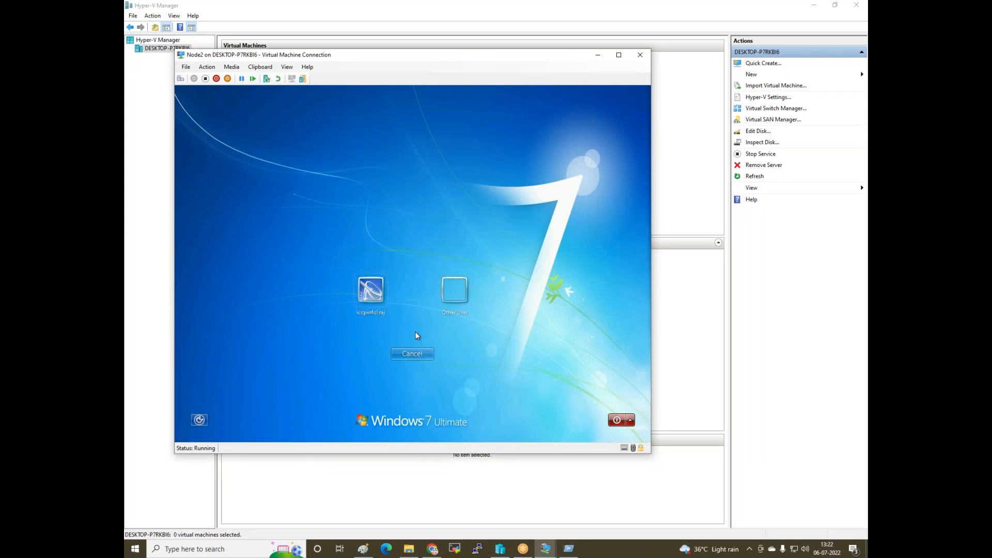
pyautogui.click(461, 292)
pyautogui.write('iccpi')
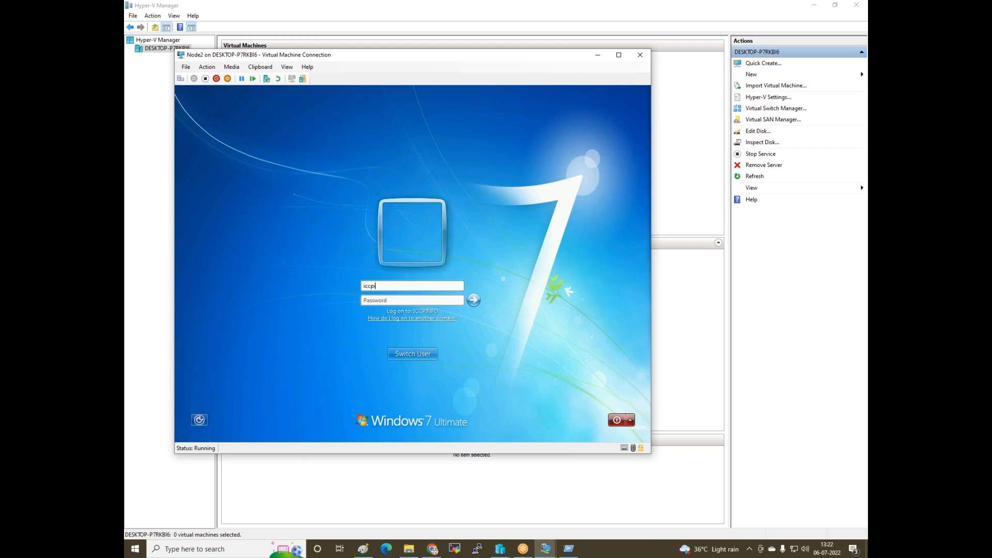
pyautogui.write('nfo\\ram')
pyautogui.press('Tab')
pyautogui.write('••••••••')
pyautogui.press('Return')
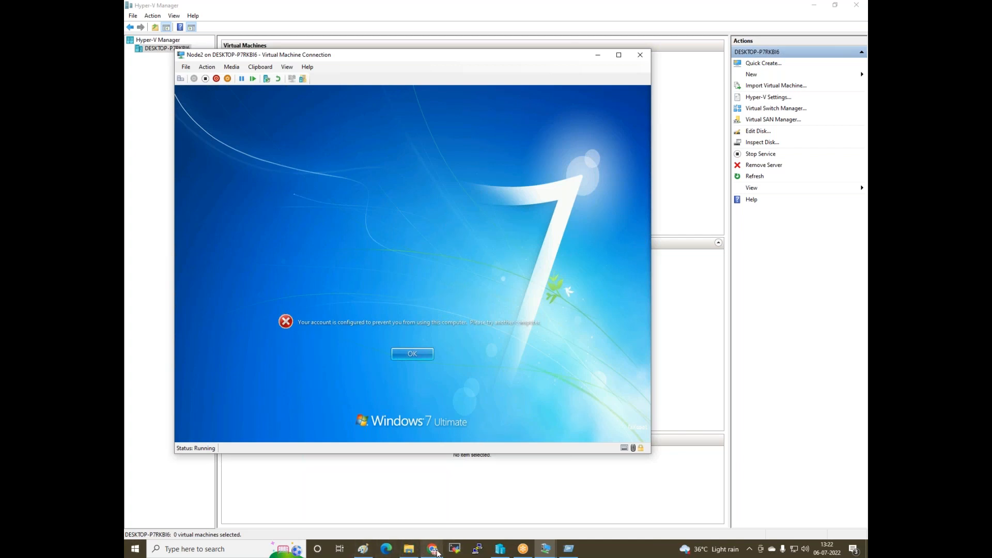
pyautogui.moveTo(546, 549)
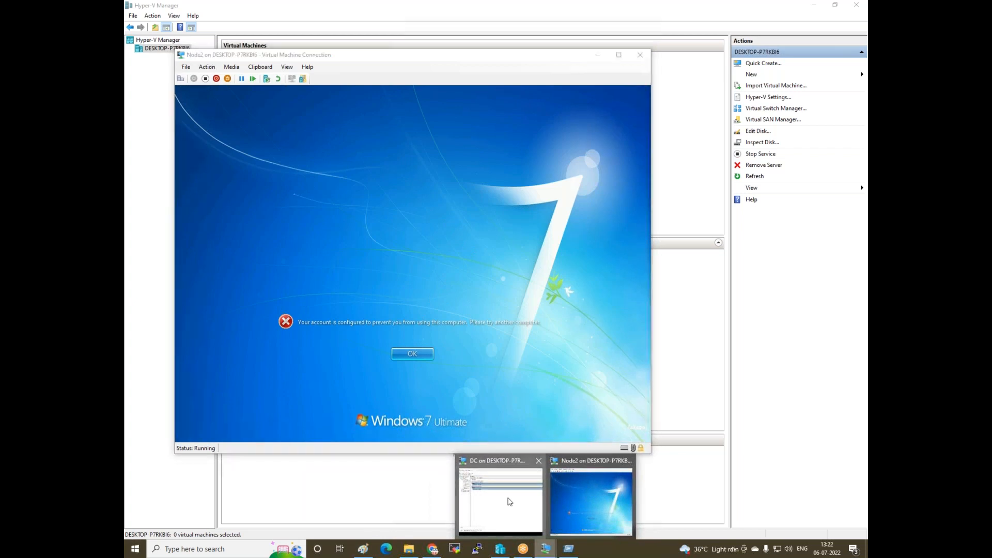
pyautogui.click(510, 501)
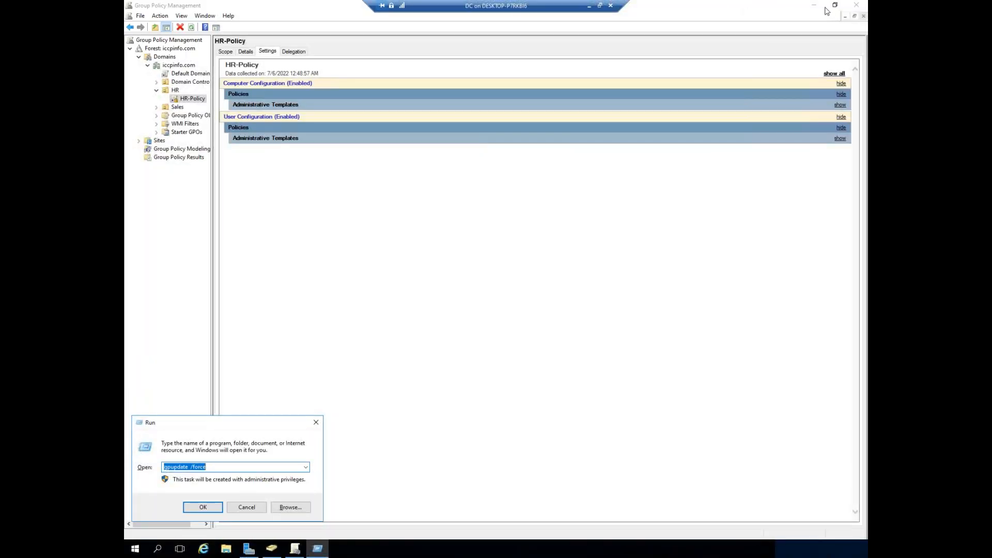
# In Active Directory Users and Computers, open the Sales user account's properties
pyautogui.click(814, 6)
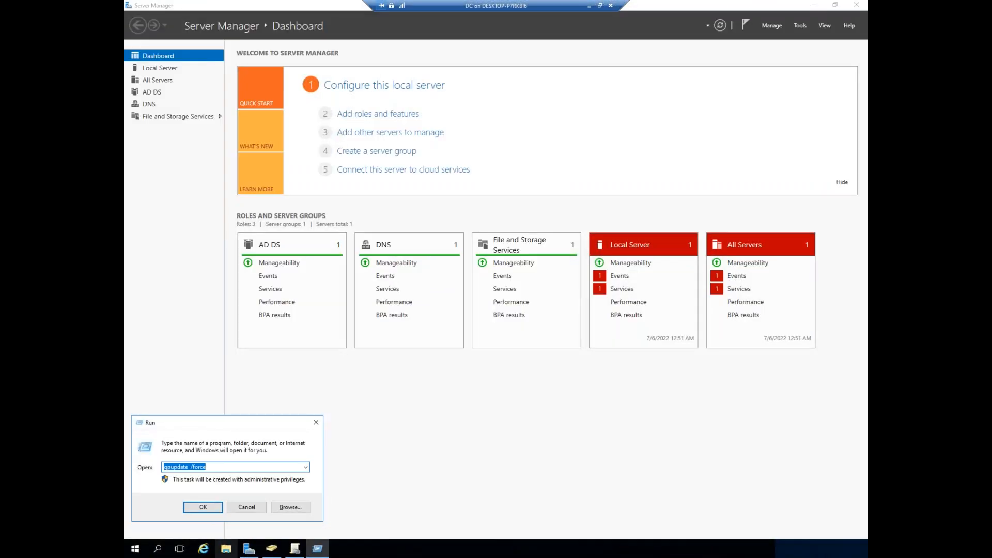
pyautogui.click(271, 549)
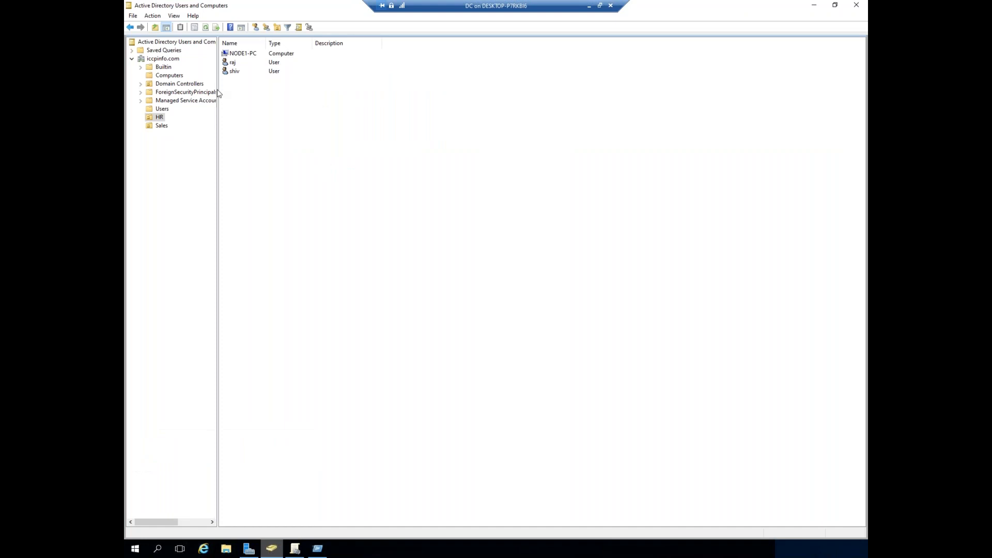
pyautogui.click(161, 127)
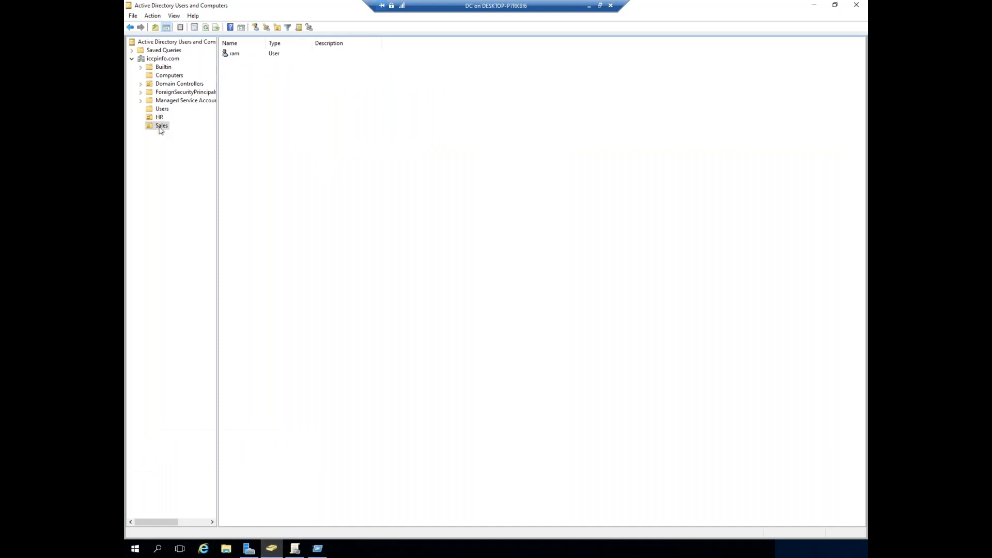
pyautogui.rightClick(228, 54)
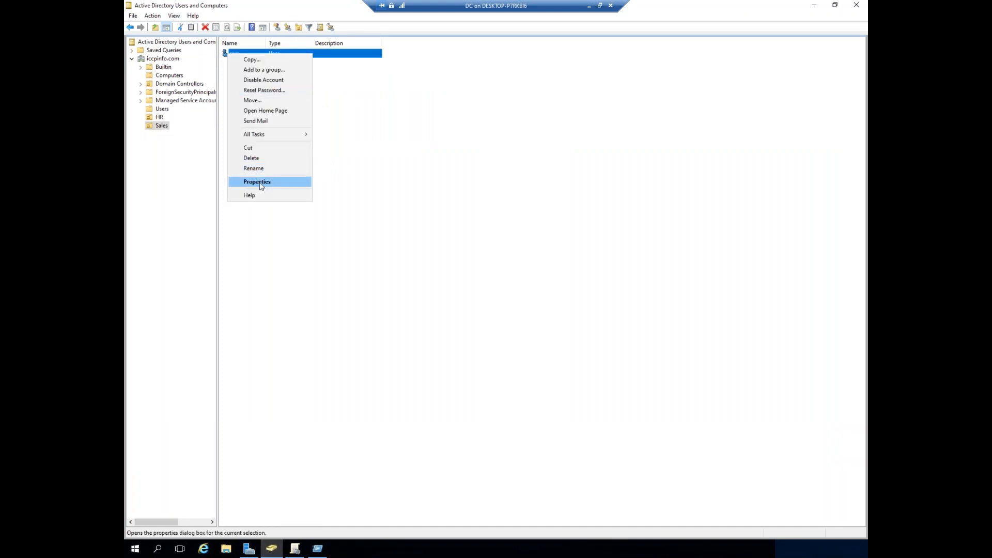
pyautogui.click(259, 183)
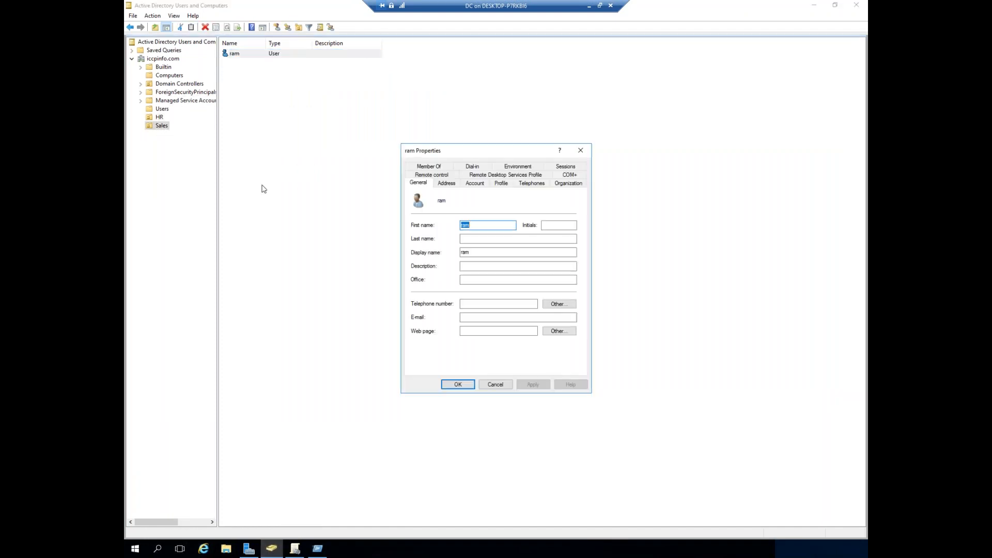
# Remove the Log On To workstation entries (node5) for the Sales user, apply, and return to the host
pyautogui.click(479, 184)
pyautogui.click(437, 243)
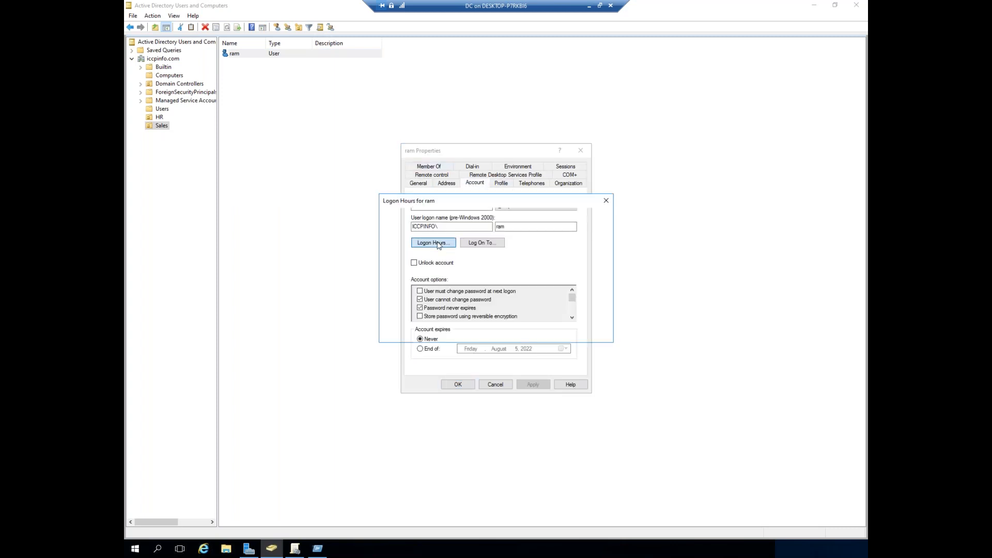
pyautogui.click(605, 200)
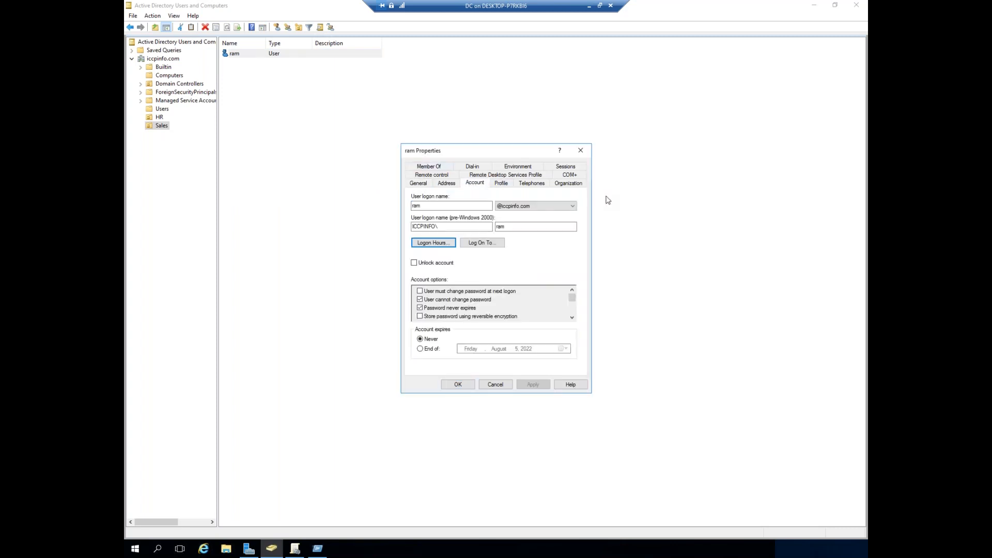
pyautogui.click(478, 243)
pyautogui.click(441, 274)
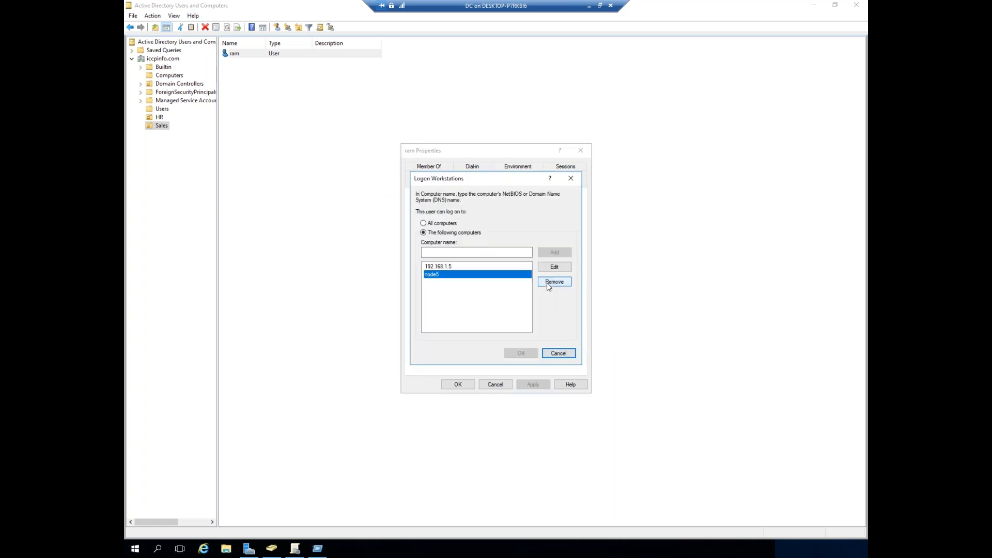
pyautogui.click(548, 285)
pyautogui.click(444, 267)
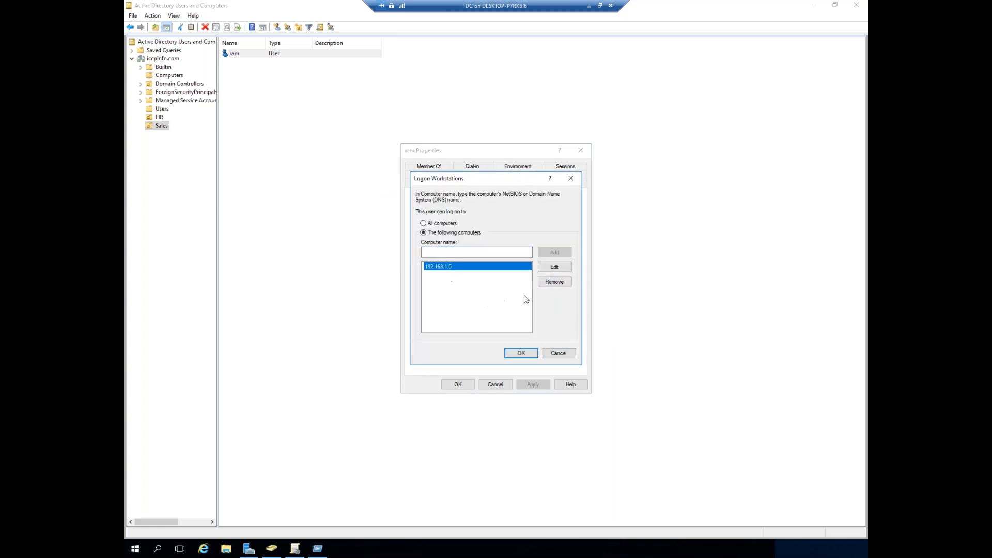
pyautogui.click(551, 283)
pyautogui.click(520, 352)
pyautogui.click(535, 385)
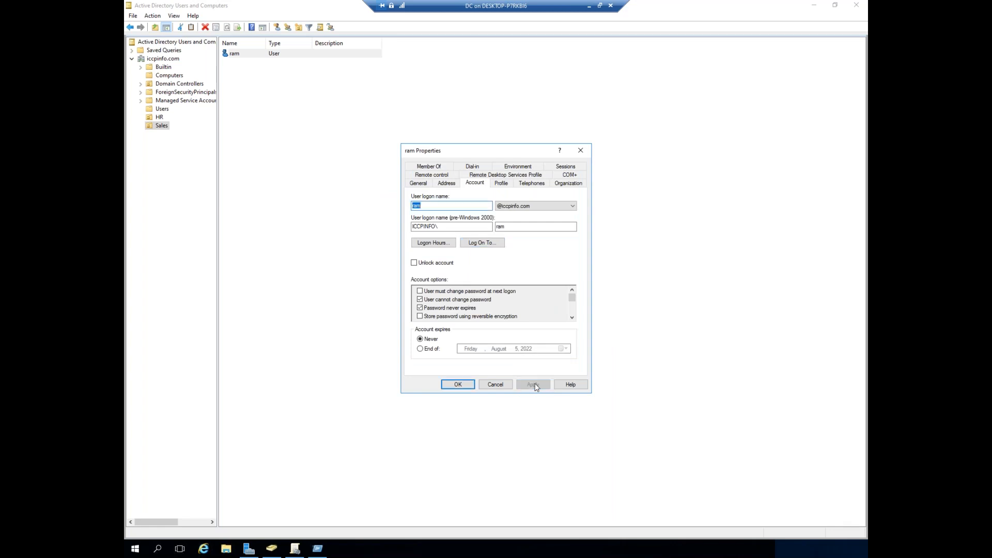
pyautogui.click(452, 384)
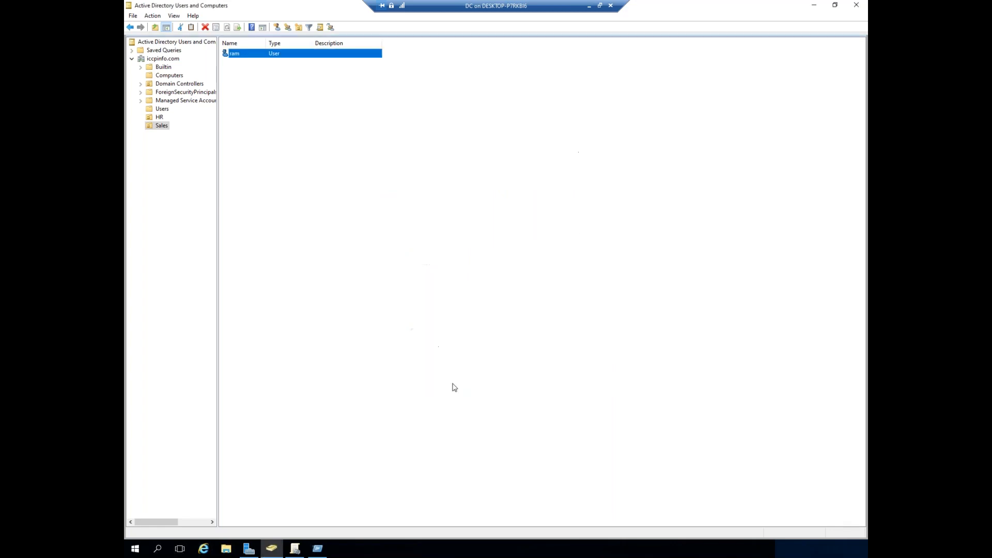
pyautogui.click(590, 7)
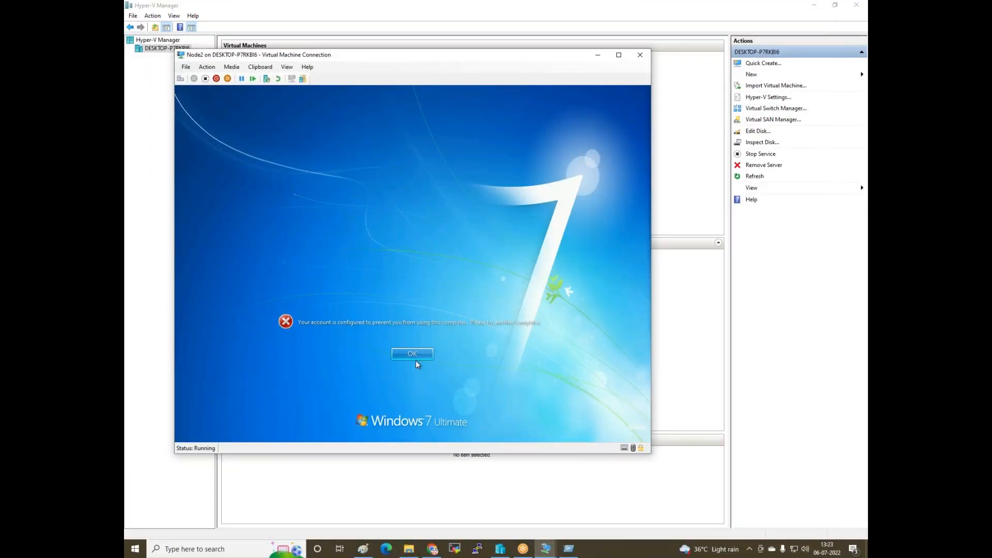
# Dismiss the restriction error and log the Sales user on with their password
pyautogui.click(412, 354)
pyautogui.write('••••••')
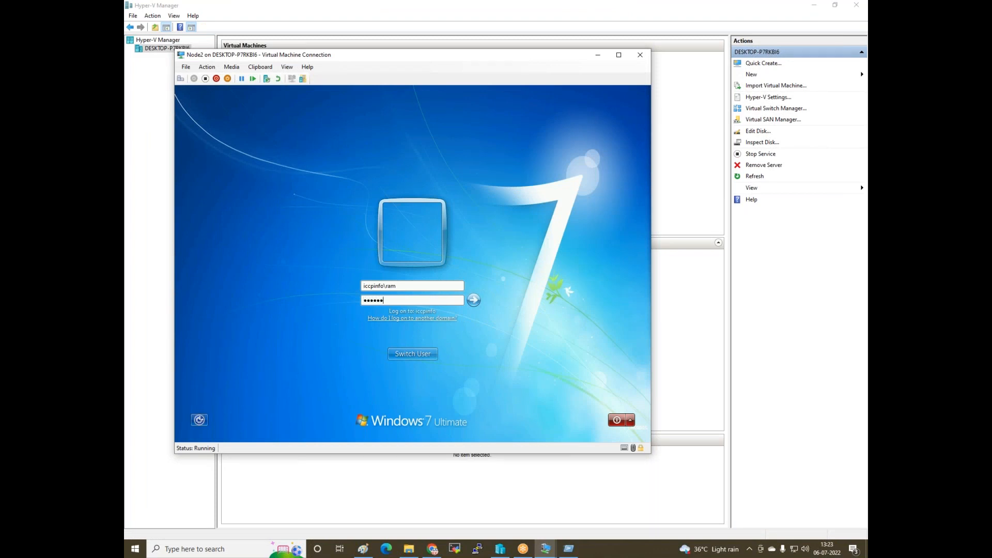
pyautogui.press('Return')
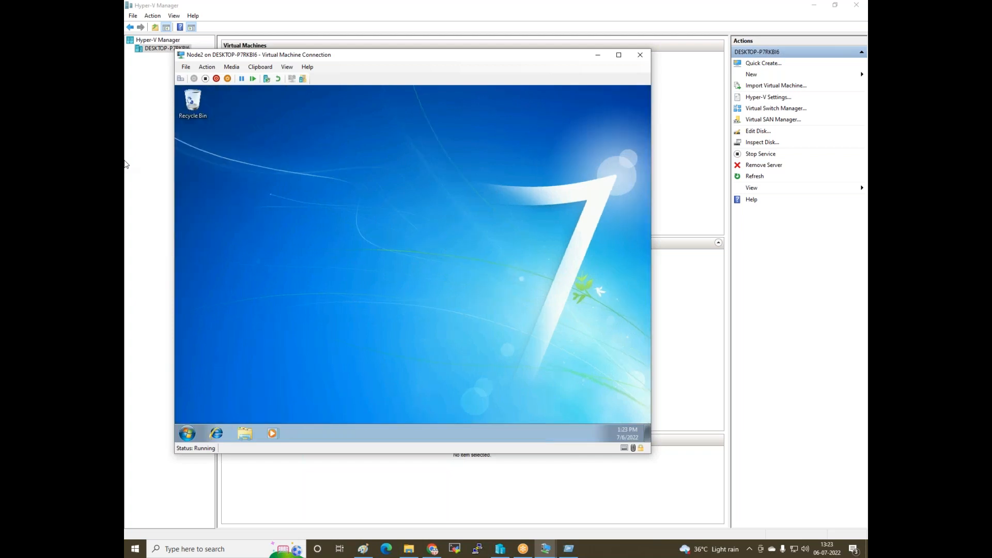
# Maximise the VM and check the Computer drives view
pyautogui.click(619, 55)
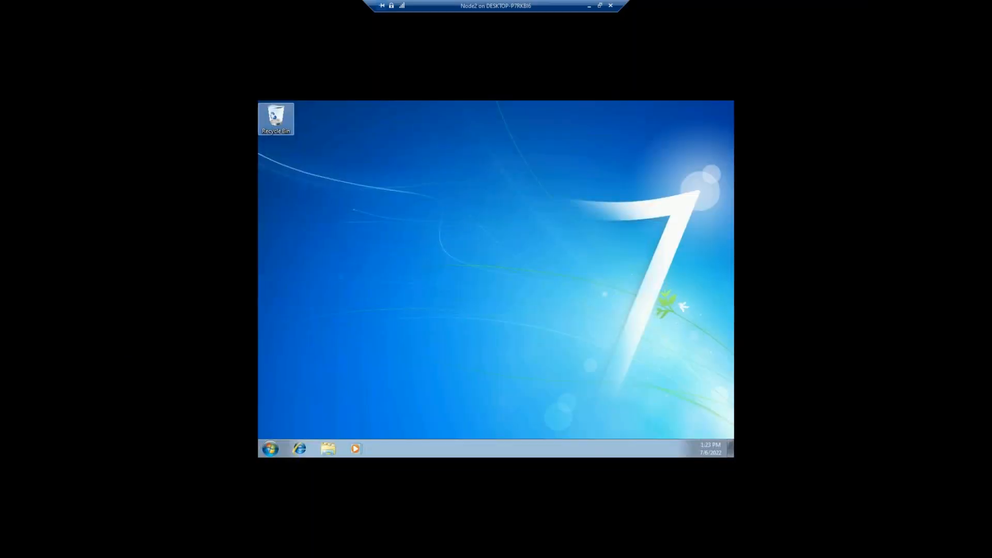
pyautogui.click(270, 449)
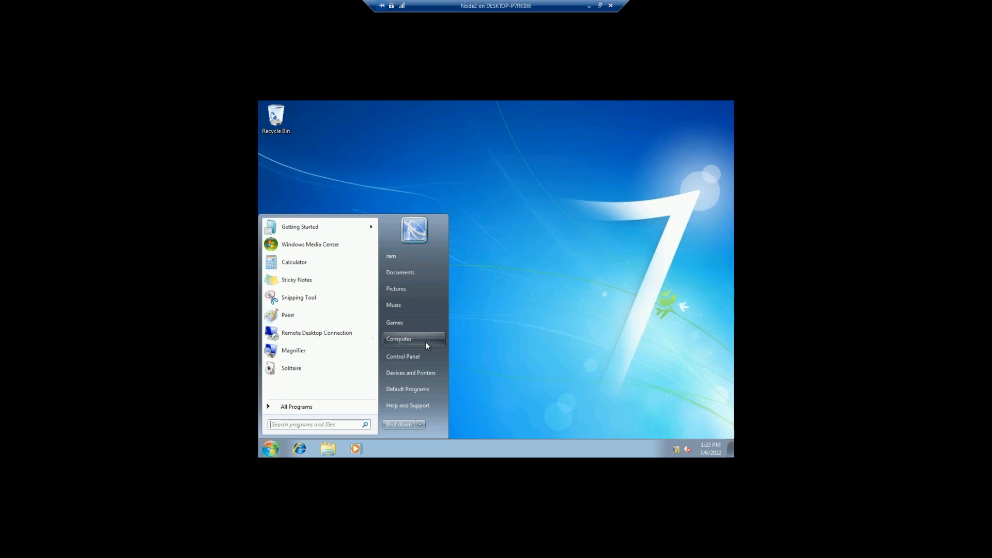
pyautogui.click(398, 341)
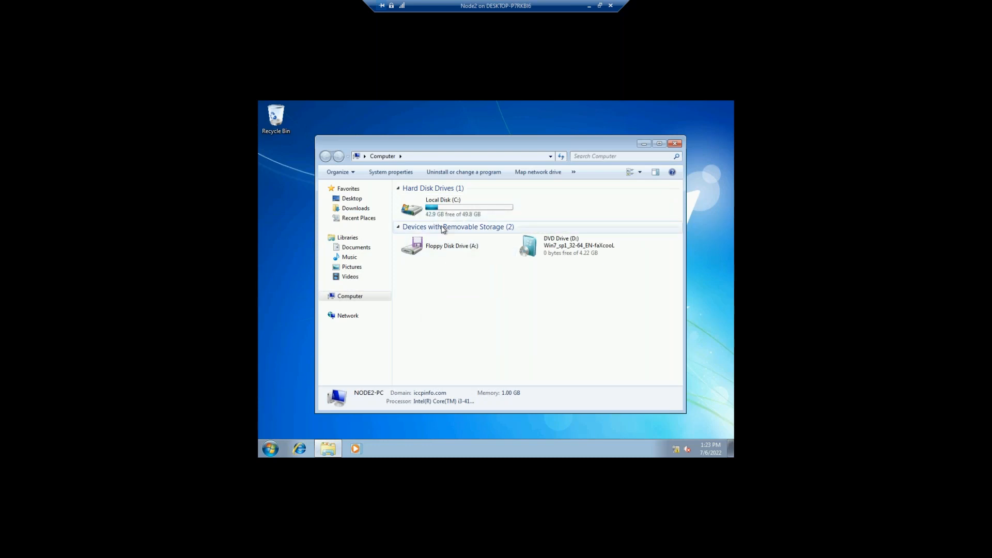
pyautogui.click(674, 144)
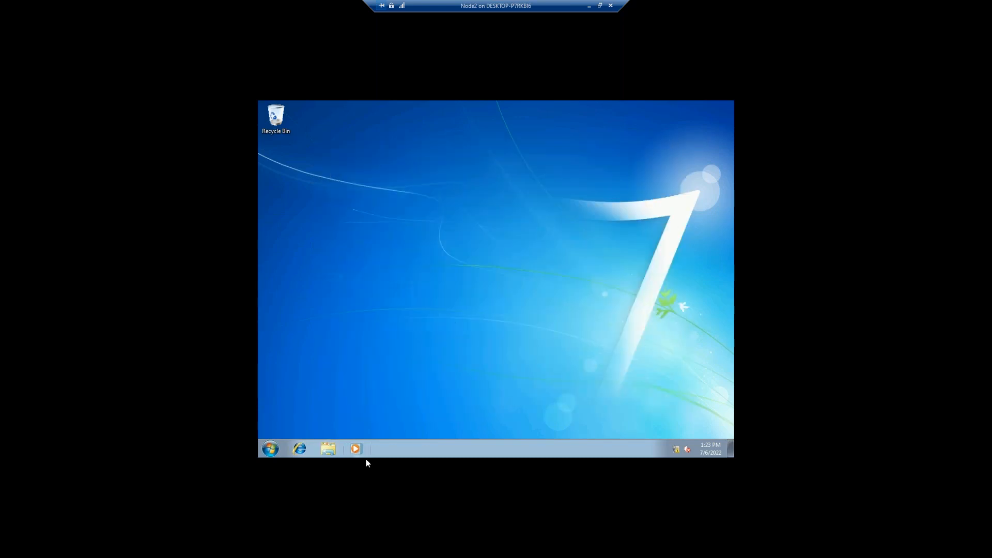
# Lock the Windows 7 session from the Start menu
pyautogui.click(270, 449)
pyautogui.moveTo(421, 425)
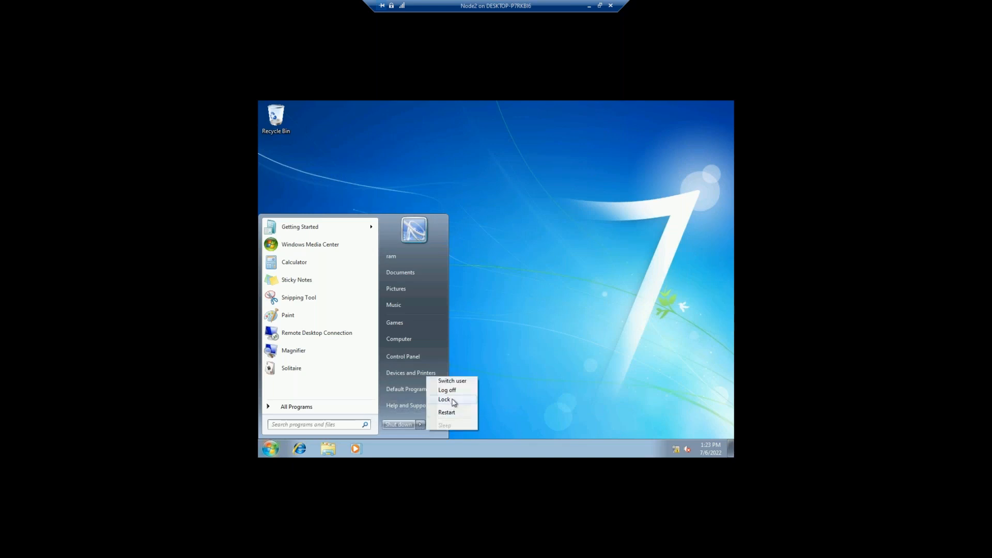
pyautogui.click(450, 401)
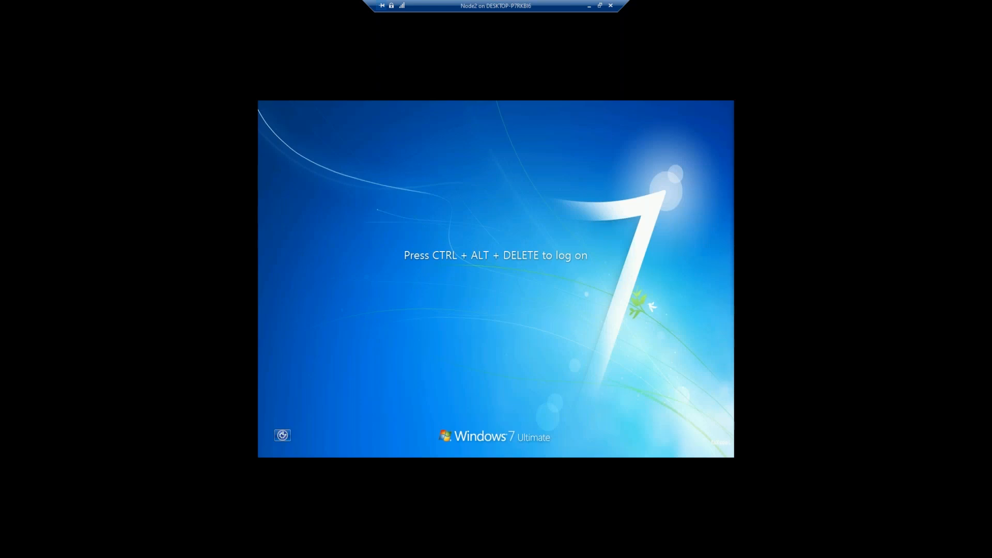
# Sign on as another iccpinfo domain user via Other User, retrying after a wrong password
pyautogui.hotkey('ctrl', 'alt', 'End')
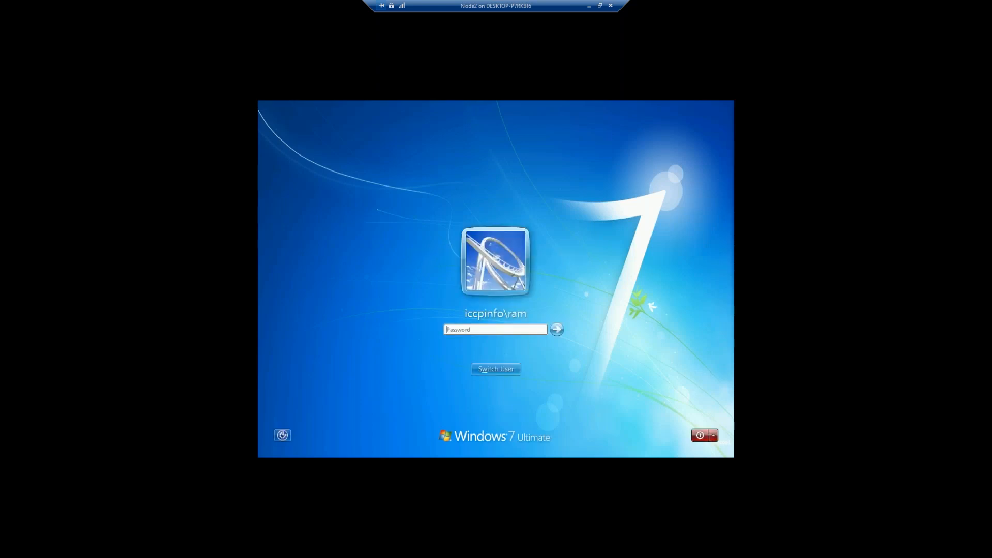
pyautogui.click(478, 370)
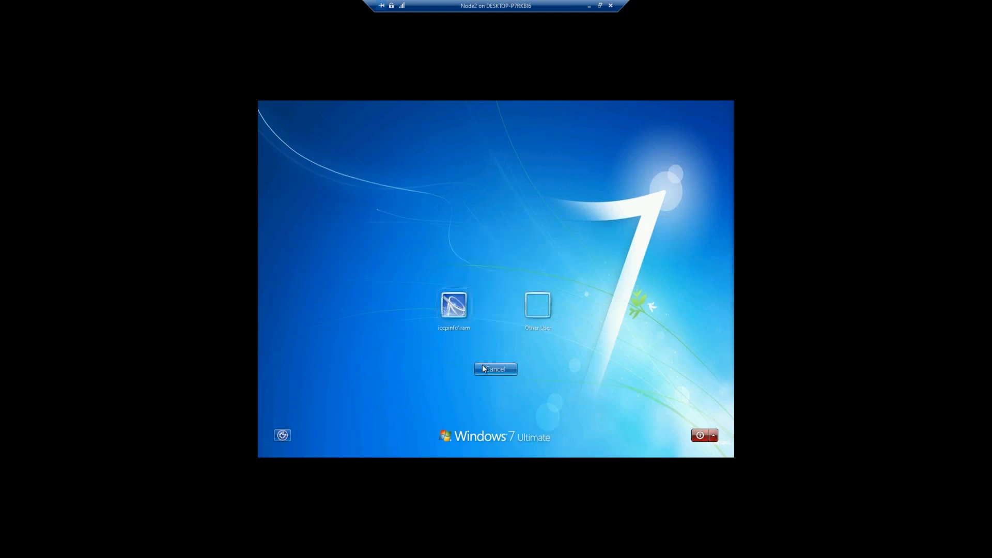
pyautogui.click(529, 309)
pyautogui.write('iccpinfo\\shiv')
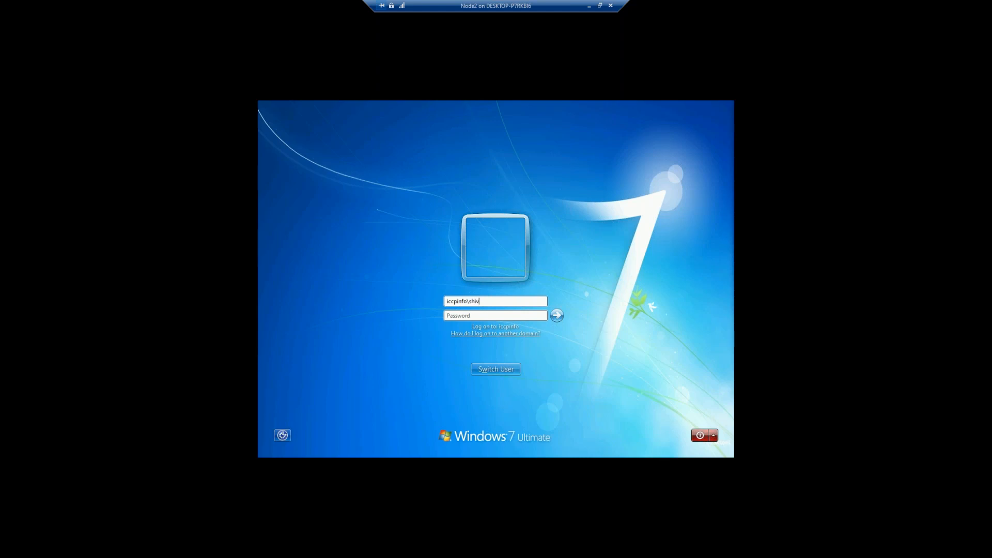
pyautogui.click(505, 315)
pyautogui.write('•••••••')
pyautogui.press('Return')
pyautogui.press('Return')
pyautogui.click(493, 301)
pyautogui.write('••••')
pyautogui.press('Return')
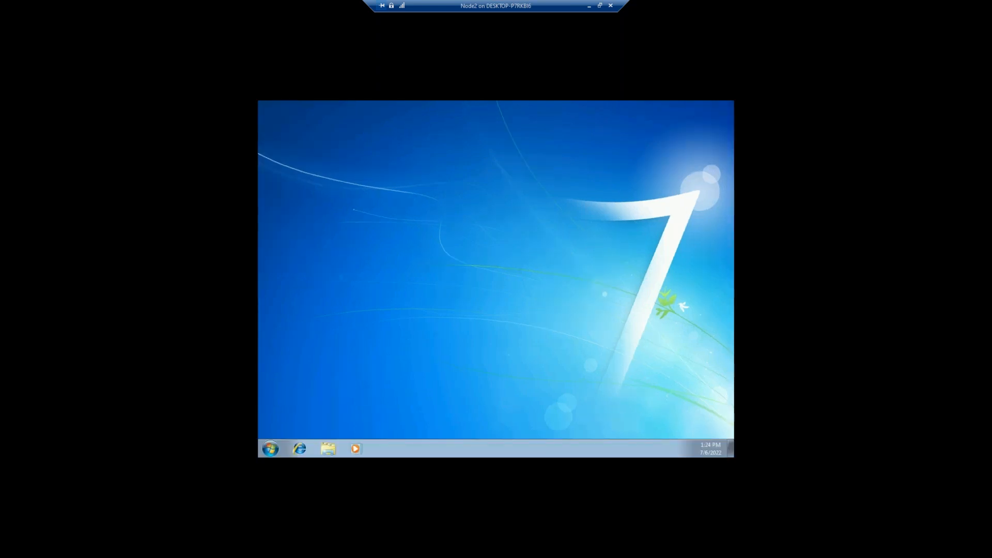
# View the Computer drives in Windows Explorer, then leave the Node2 full-screen session
pyautogui.click(328, 448)
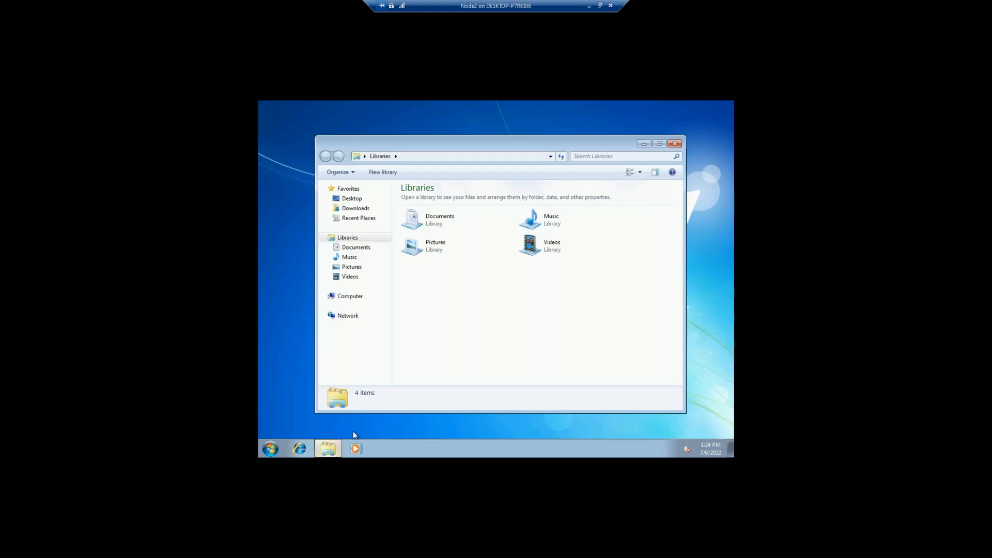
pyautogui.click(349, 297)
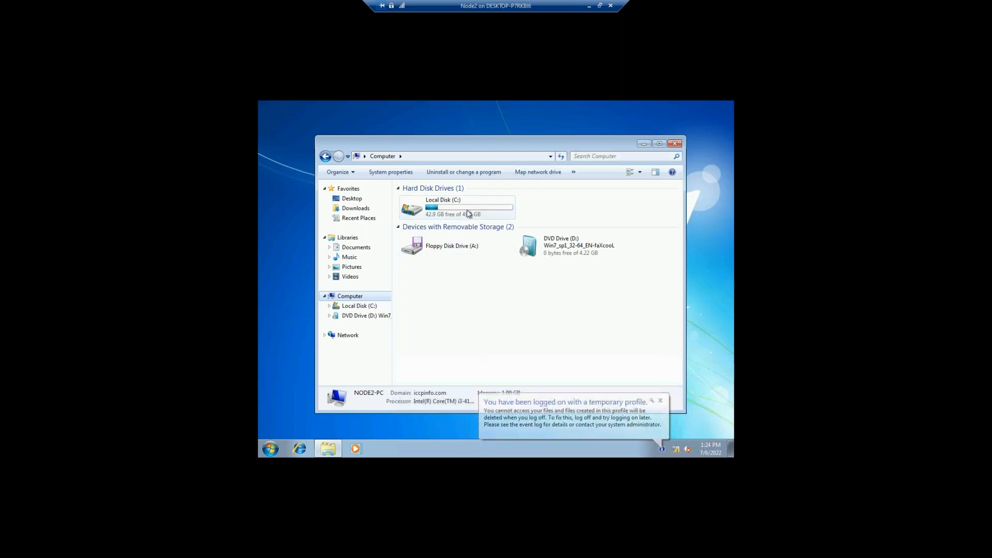
pyautogui.click(611, 4)
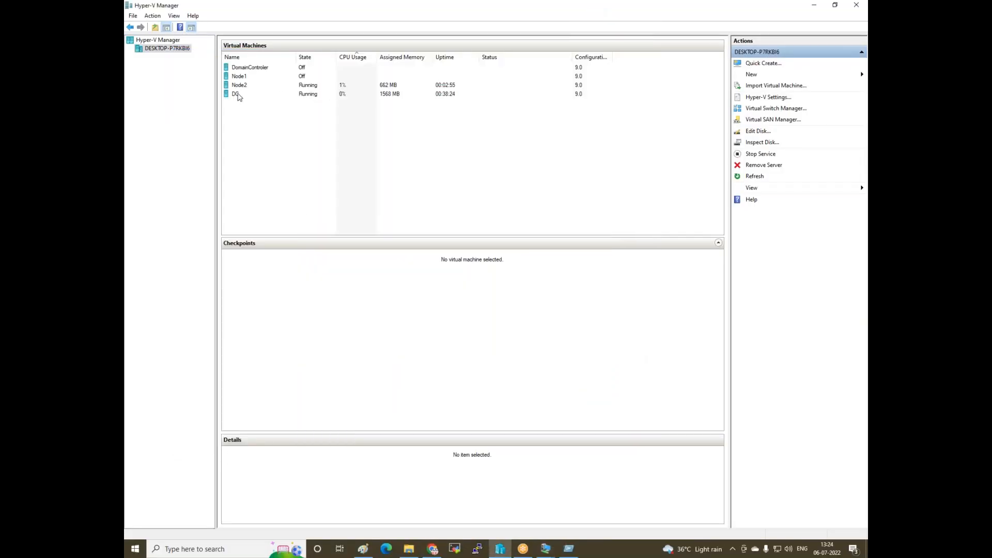
# Select DC in Hyper-V Manager, then check the Local Disk (C:) drive options in the Node2 session
pyautogui.click(236, 94)
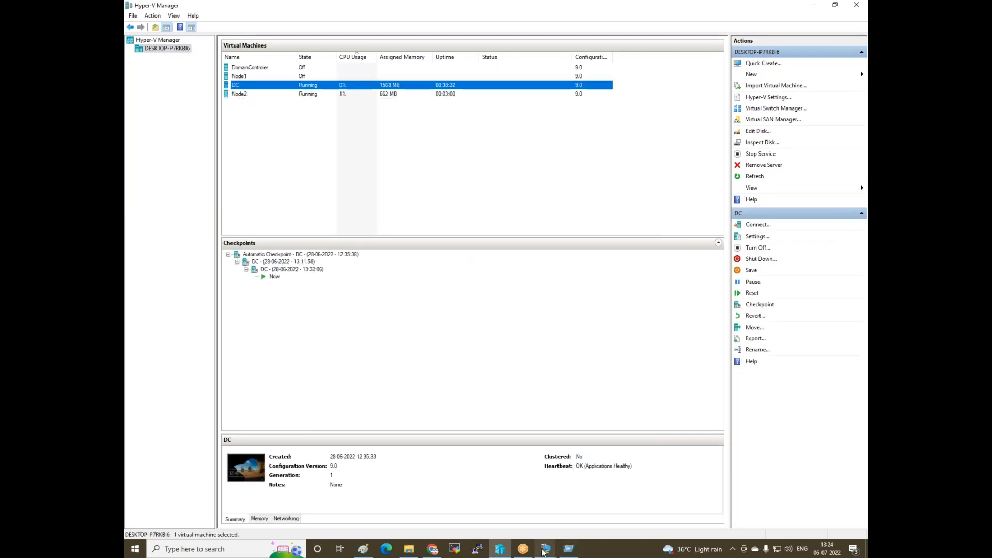
pyautogui.click(546, 548)
pyautogui.click(581, 504)
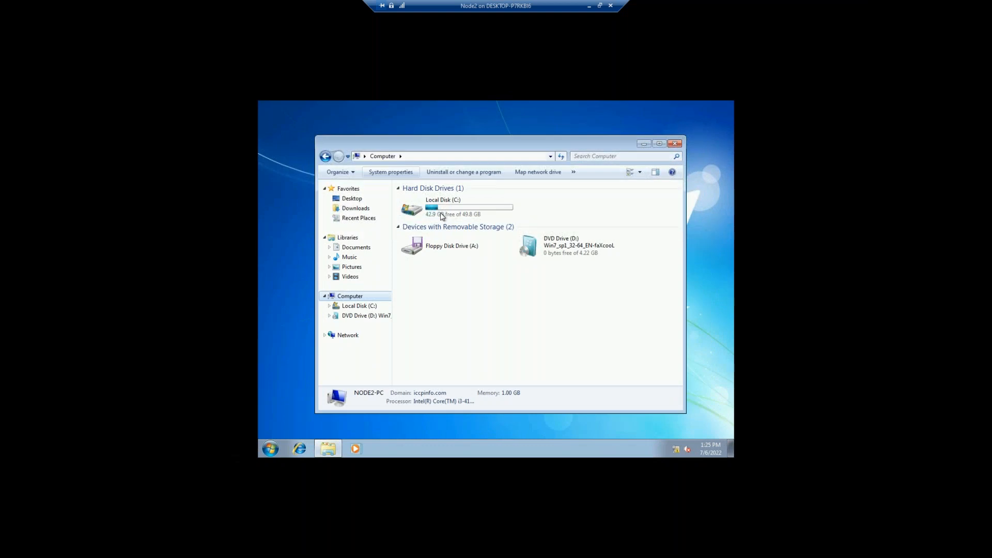
pyautogui.rightClick(456, 209)
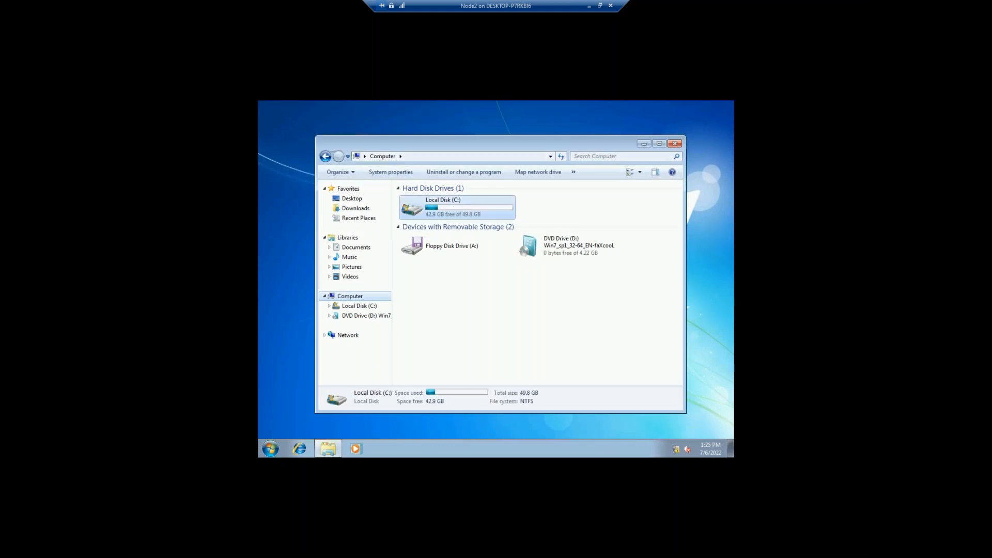
# Minimize the Node2 session and bring up the DC virtual machine session
pyautogui.click(590, 6)
pyautogui.click(567, 551)
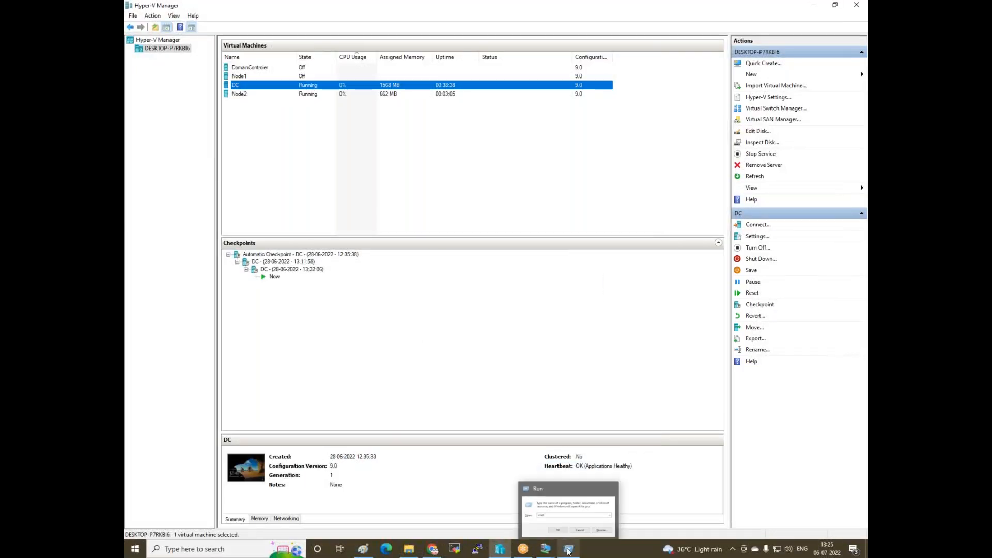
pyautogui.click(492, 517)
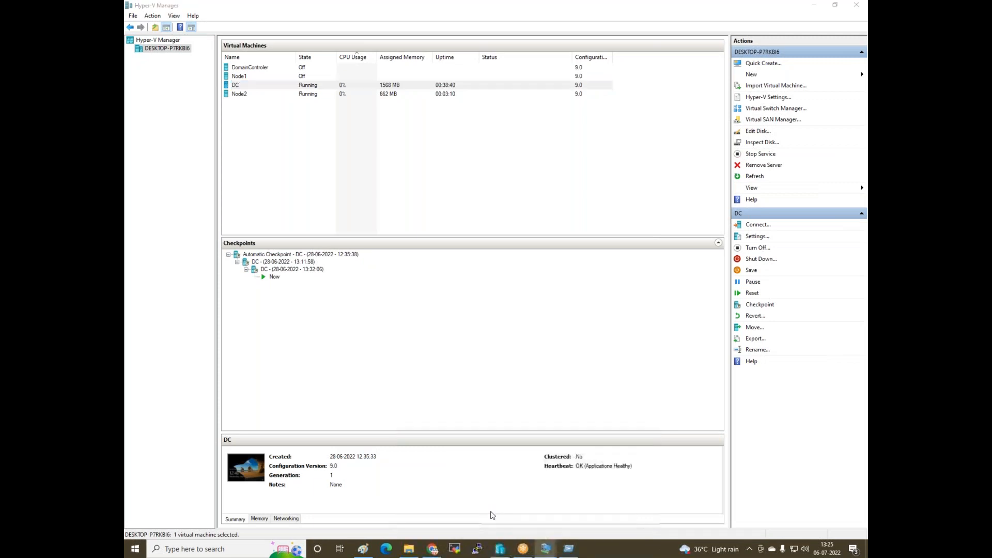
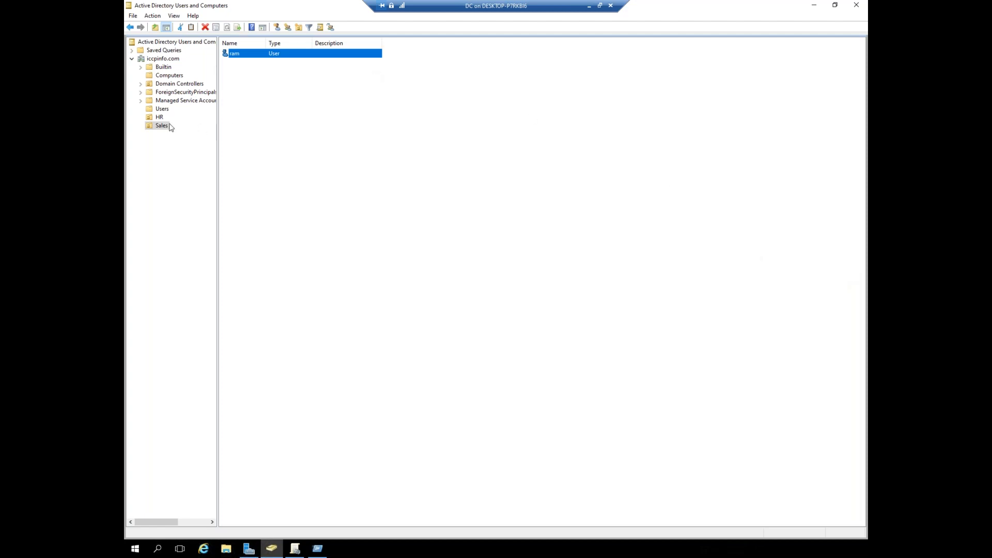
# Minimize Active Directory Users and Computers and Server Manager, and dismiss the pending Run prompt
pyautogui.click(813, 5)
pyautogui.press('Return')
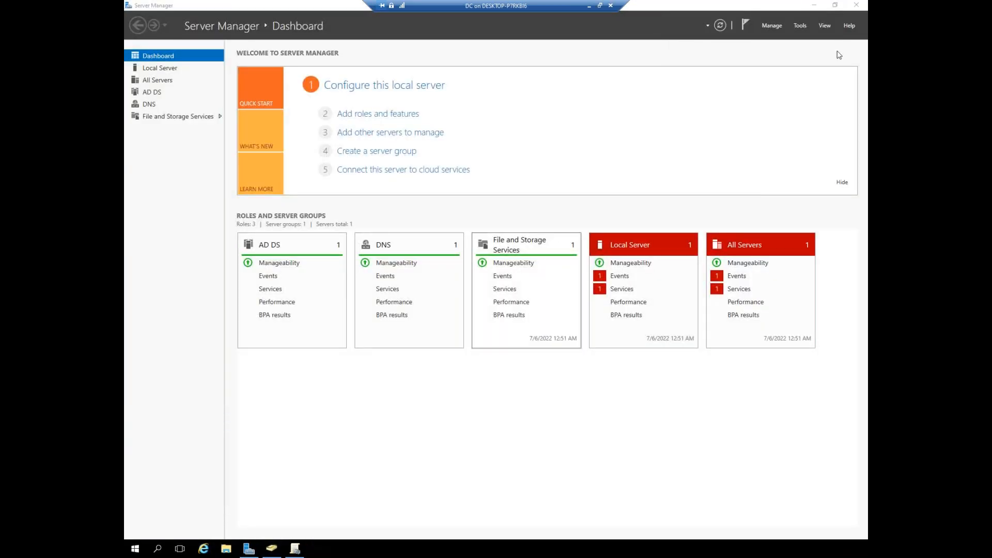
pyautogui.click(813, 5)
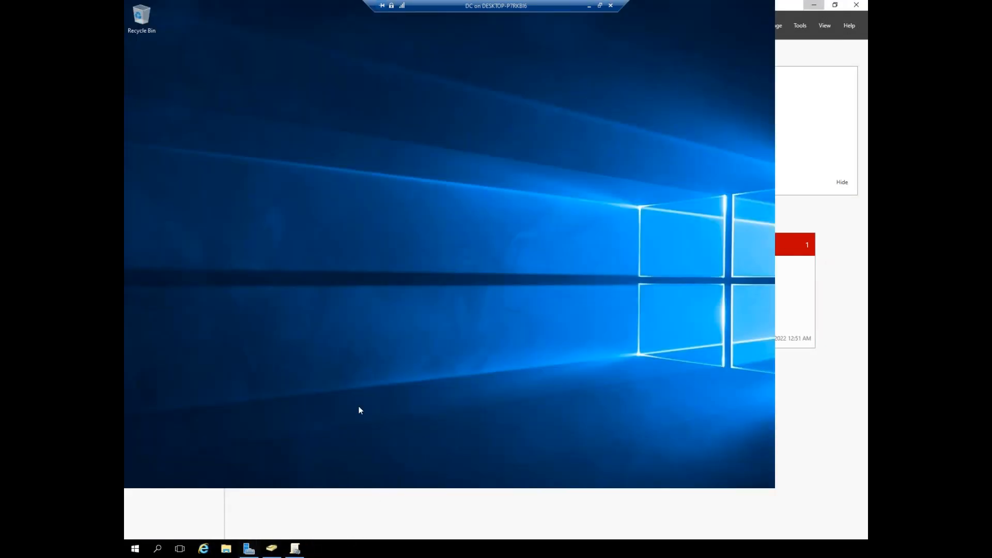
# Refresh the desktop twice, then show This PC in File Explorer
pyautogui.rightClick(376, 225)
pyautogui.click(397, 254)
pyautogui.rightClick(374, 187)
pyautogui.click(399, 216)
pyautogui.click(231, 552)
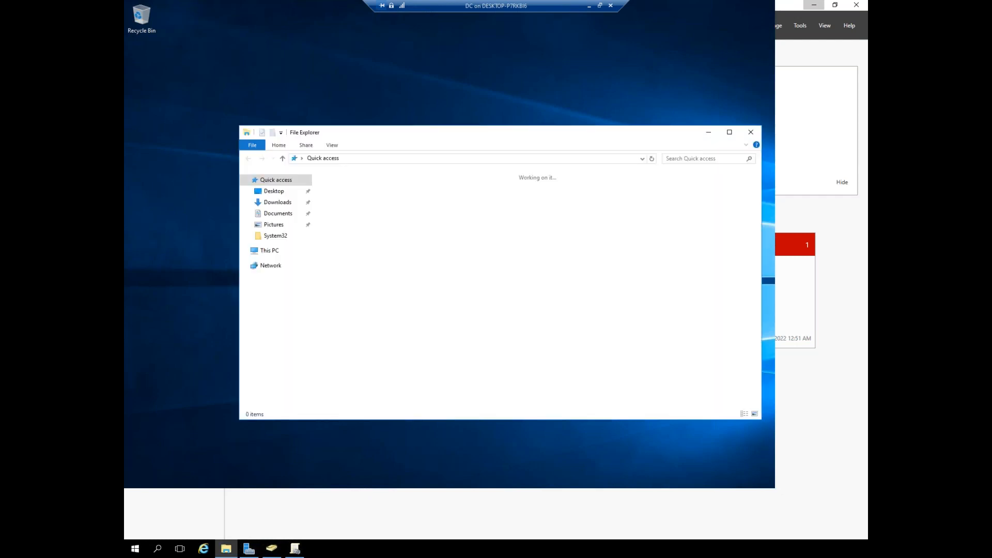
pyautogui.click(269, 251)
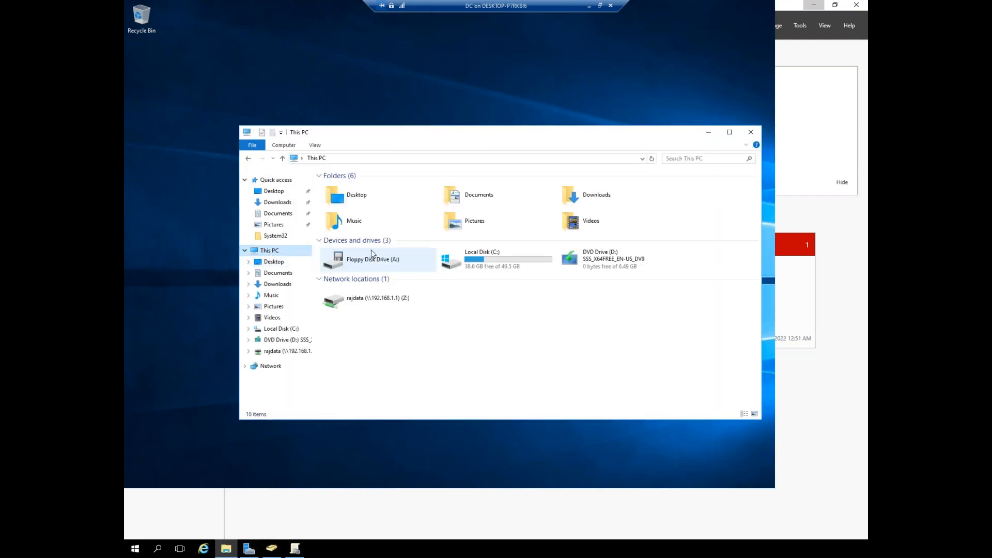
# On Local Disk (C:)'s Quota tab, enable quota management, deny over-limit space, and log limit and warning events
pyautogui.rightClick(488, 263)
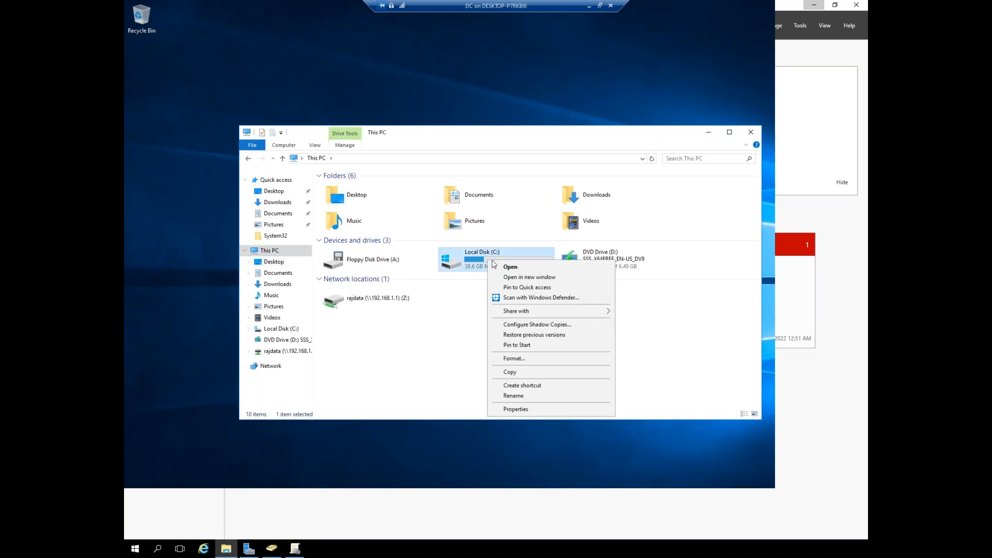
pyautogui.click(510, 410)
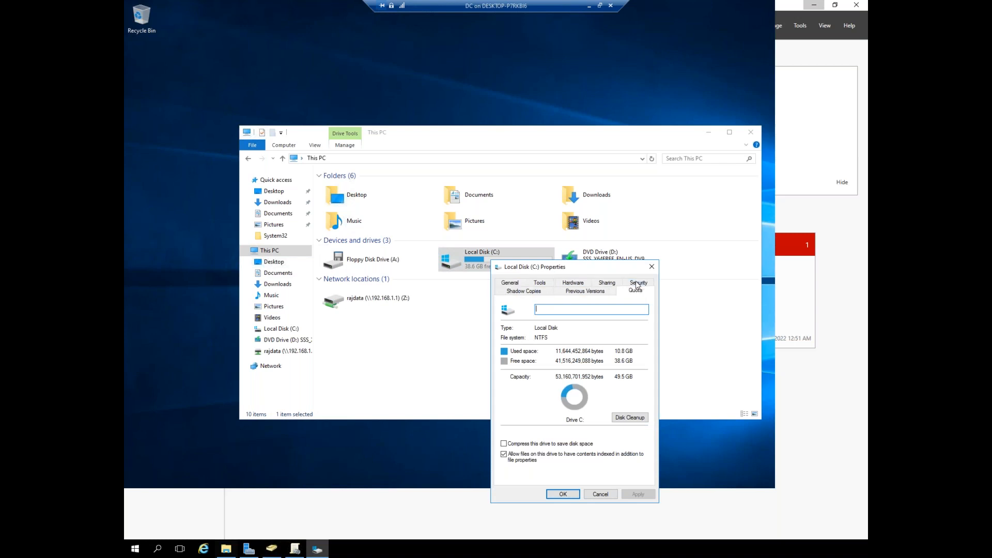
pyautogui.click(636, 283)
pyautogui.moveTo(608, 266); pyautogui.dragTo(537, 78)
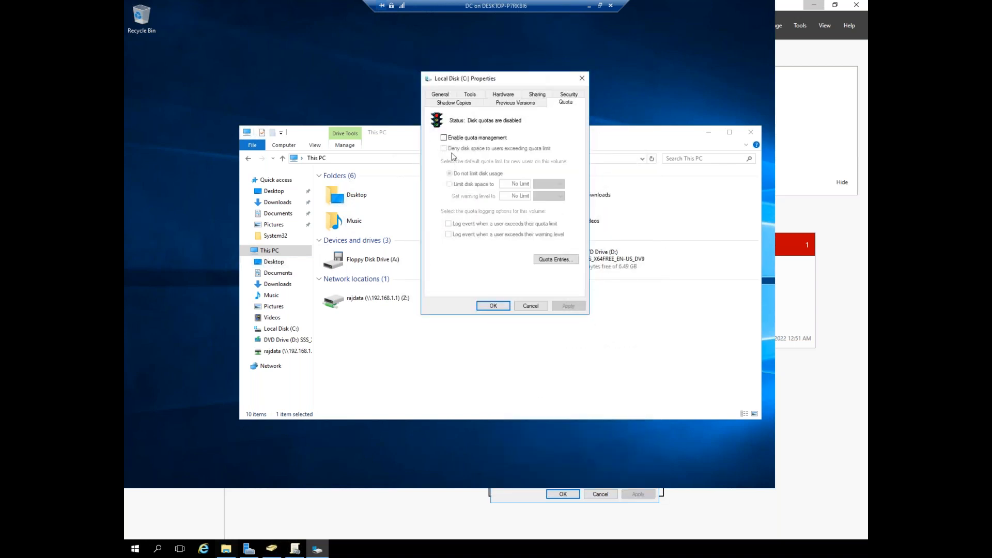
pyautogui.click(444, 138)
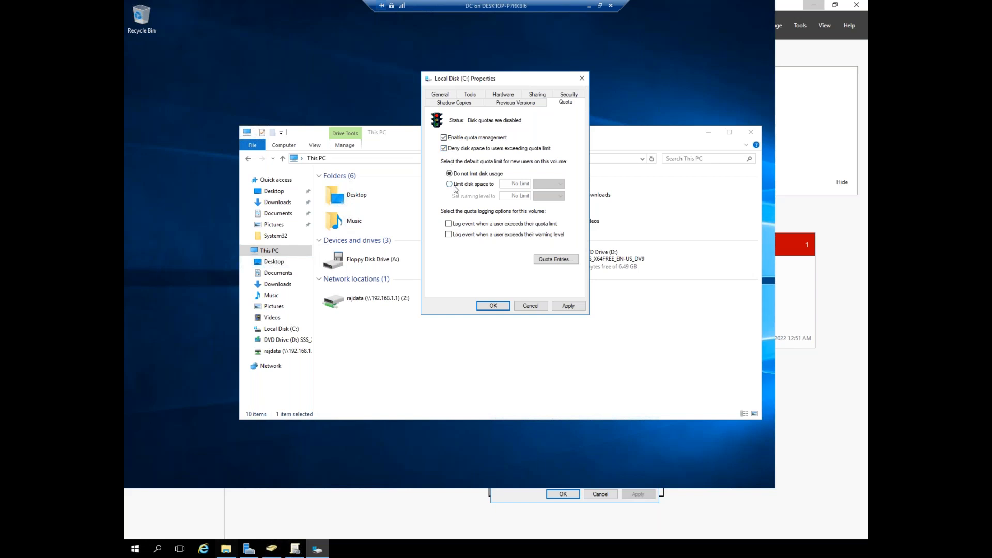
pyautogui.click(449, 223)
pyautogui.click(450, 235)
pyautogui.click(557, 260)
# Create a new quota entry for the HR user found through the Advanced user search
pyautogui.click(235, 116)
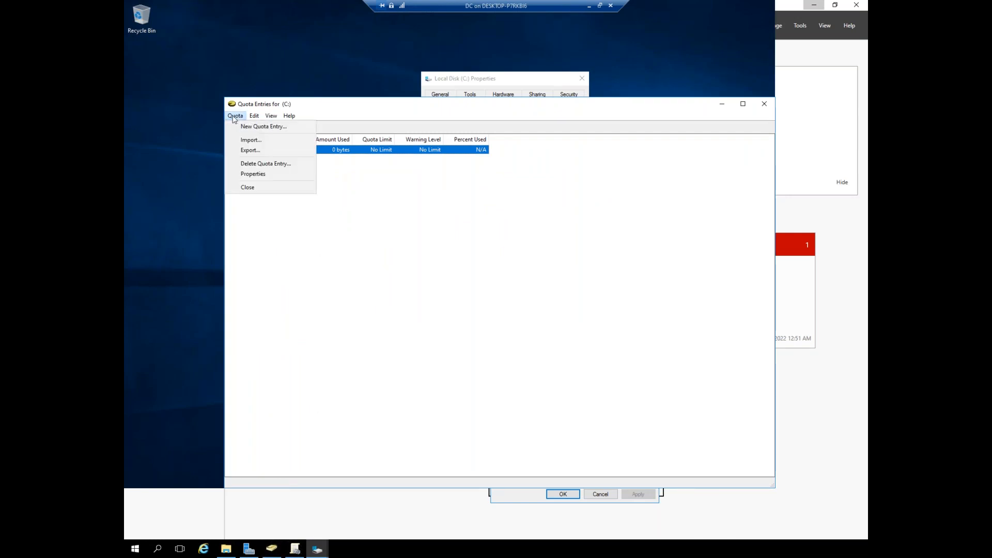
pyautogui.click(261, 129)
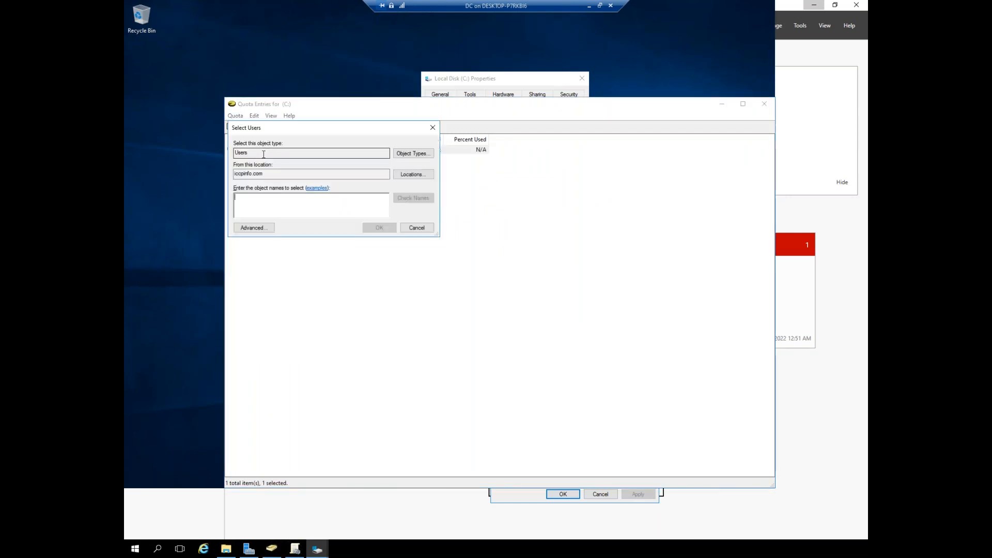
pyautogui.click(258, 229)
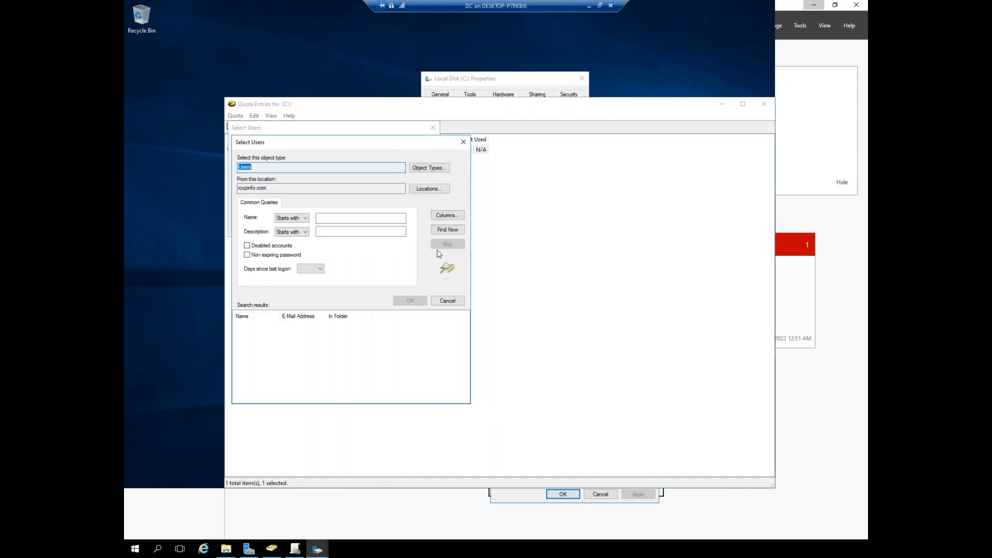
pyautogui.click(444, 230)
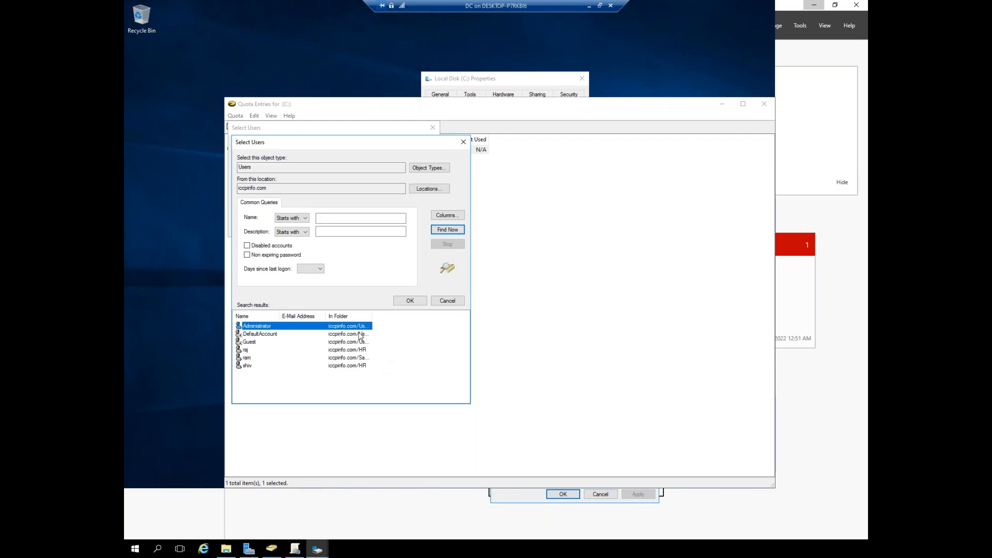
pyautogui.click(249, 352)
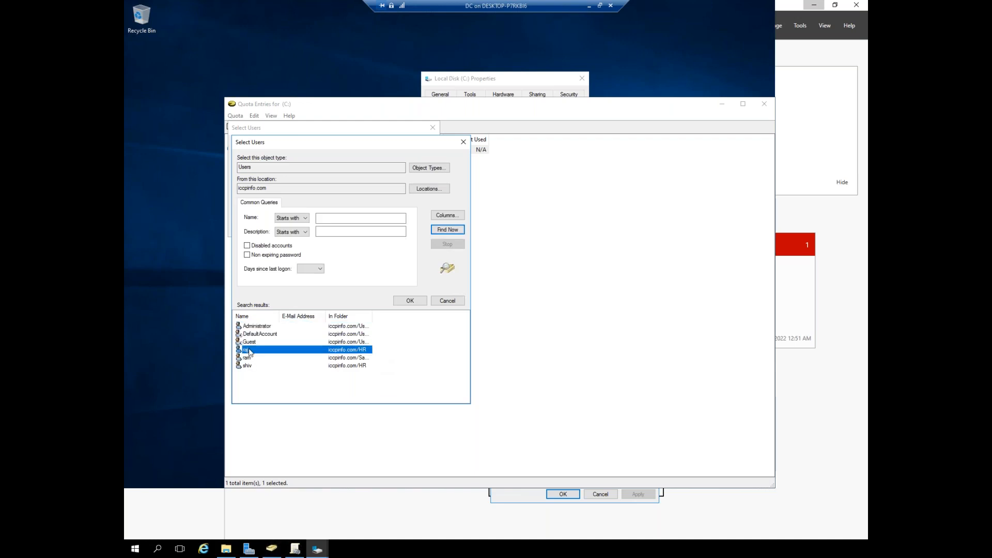
pyautogui.click(414, 302)
pyautogui.click(379, 228)
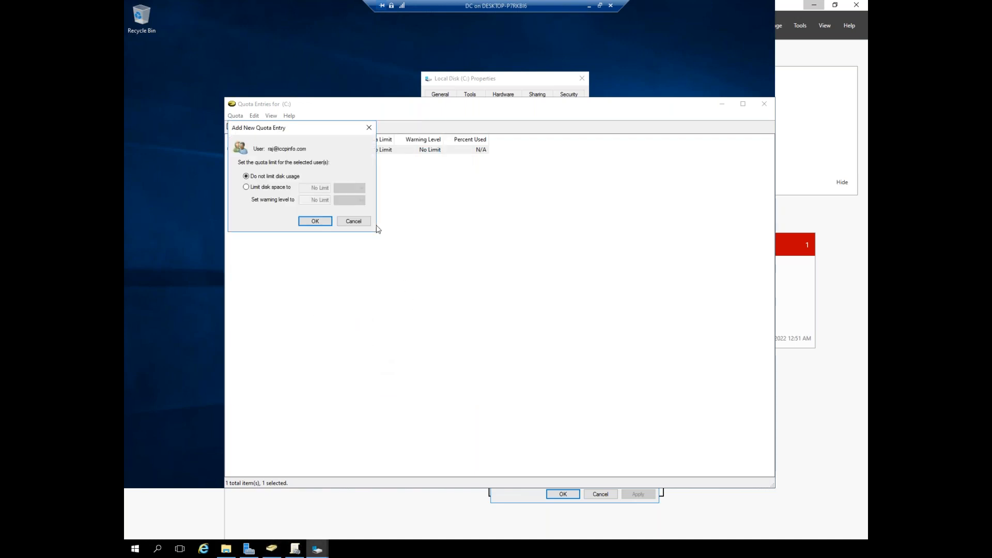
# Limit the HR user's disk space to 2 GB with a 1 GB warning level
pyautogui.click(264, 188)
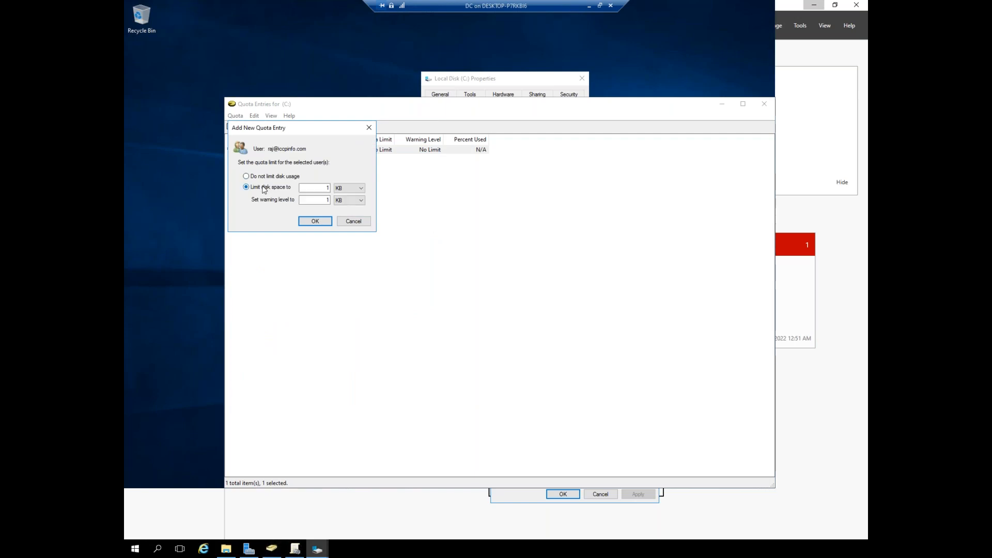
pyautogui.click(321, 188)
pyautogui.click(361, 188)
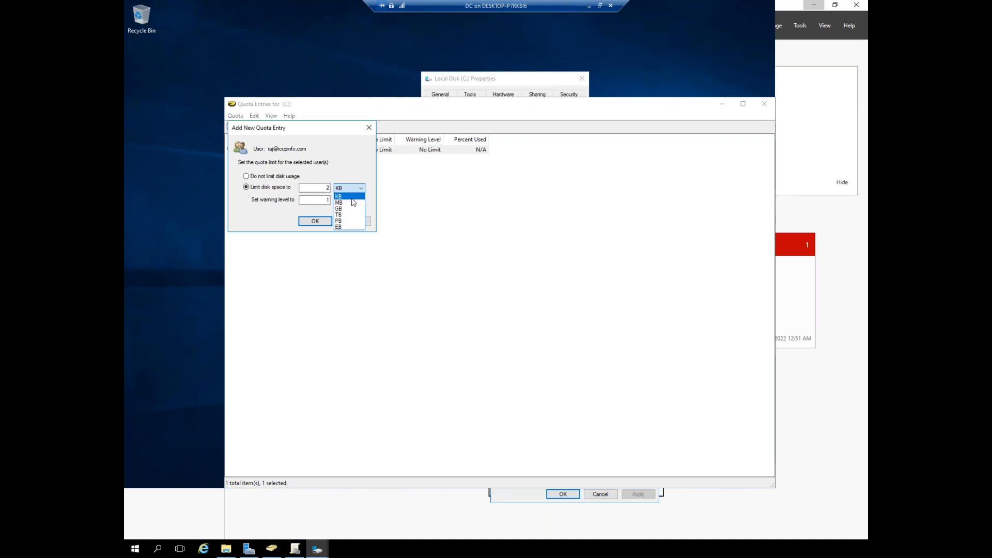
pyautogui.click(350, 208)
pyautogui.doubleClick(327, 200)
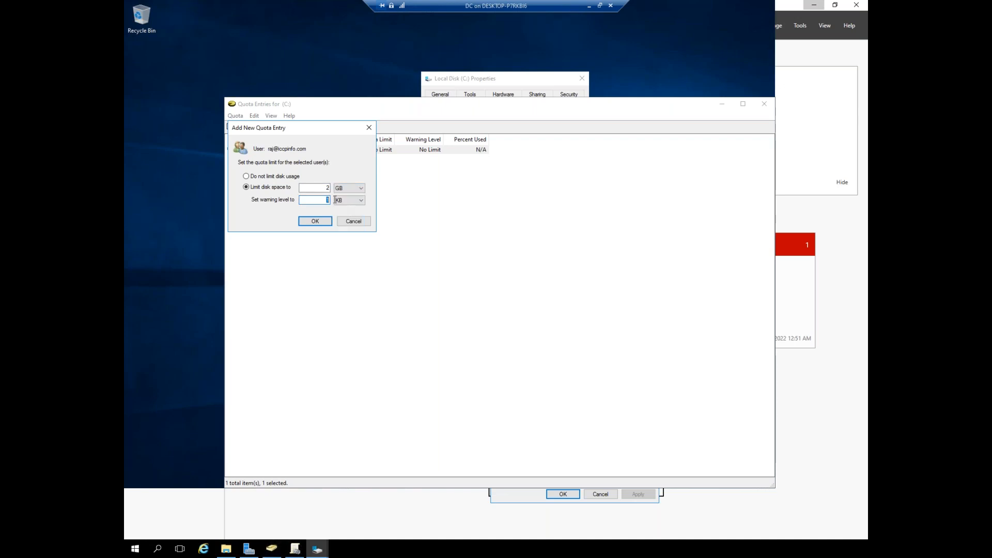
pyautogui.click(358, 203)
pyautogui.click(350, 221)
pyautogui.click(315, 221)
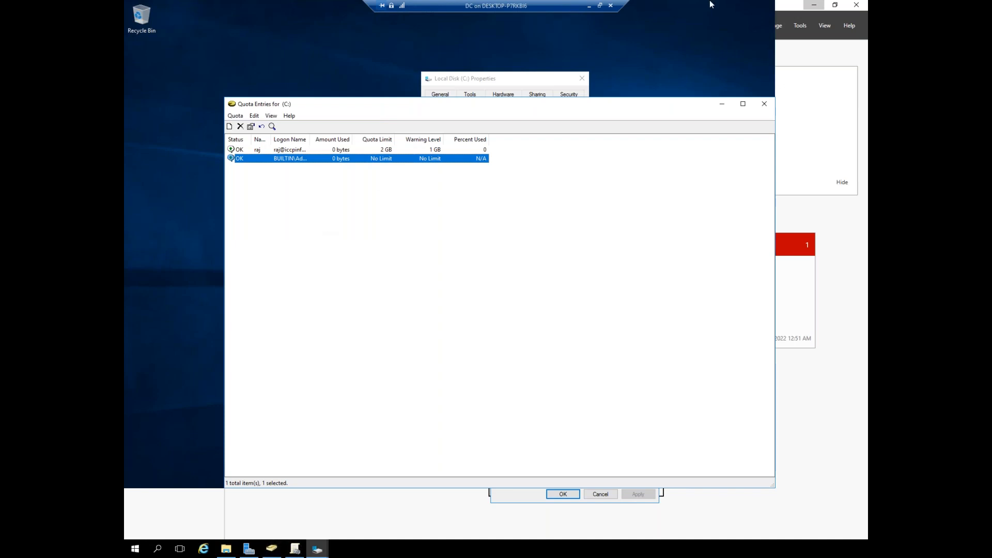
# Apply and confirm the C: quota settings, then close the properties and This PC windows
pyautogui.click(765, 104)
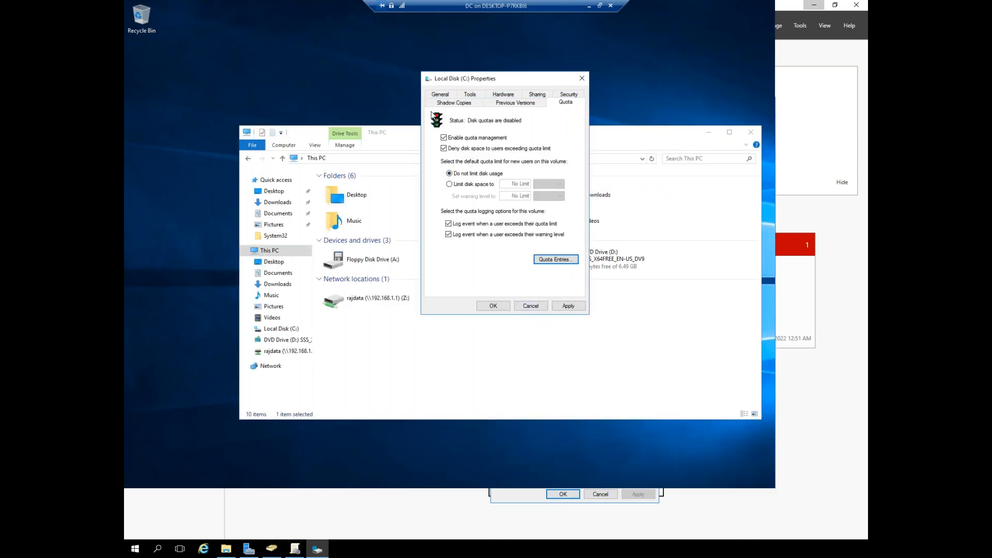
pyautogui.click(563, 306)
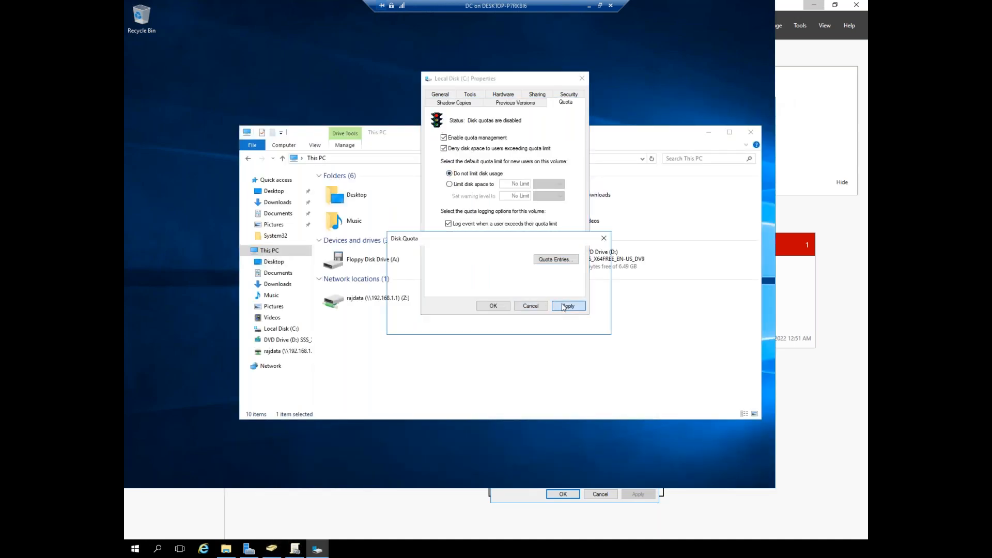
pyautogui.click(534, 324)
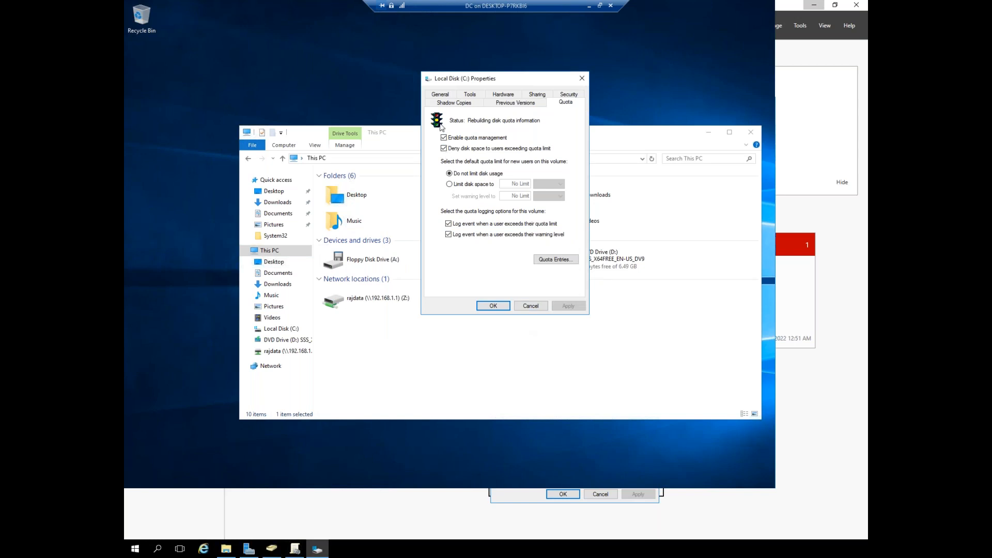
pyautogui.click(494, 306)
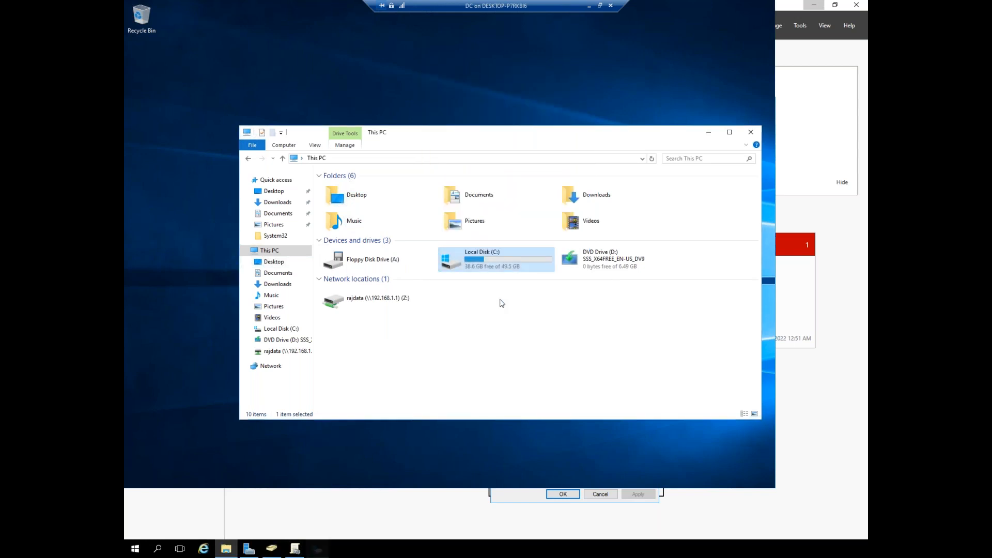
pyautogui.click(751, 133)
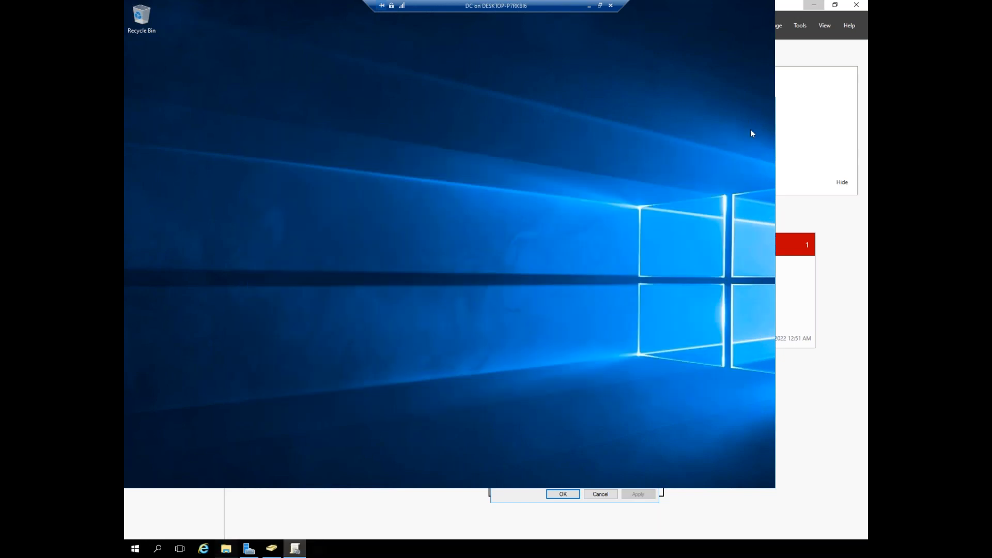
# Run gpupdate /force twice on the DC, then minimize the DC session
pyautogui.press('super+r')
pyautogui.press('Return')
pyautogui.click(849, 82)
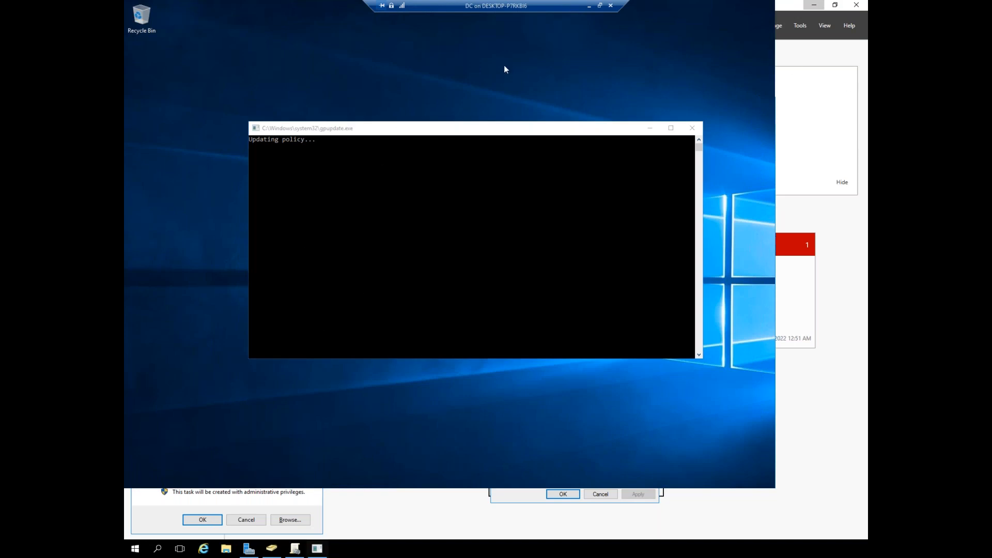
pyautogui.press('super+r')
pyautogui.press('Return')
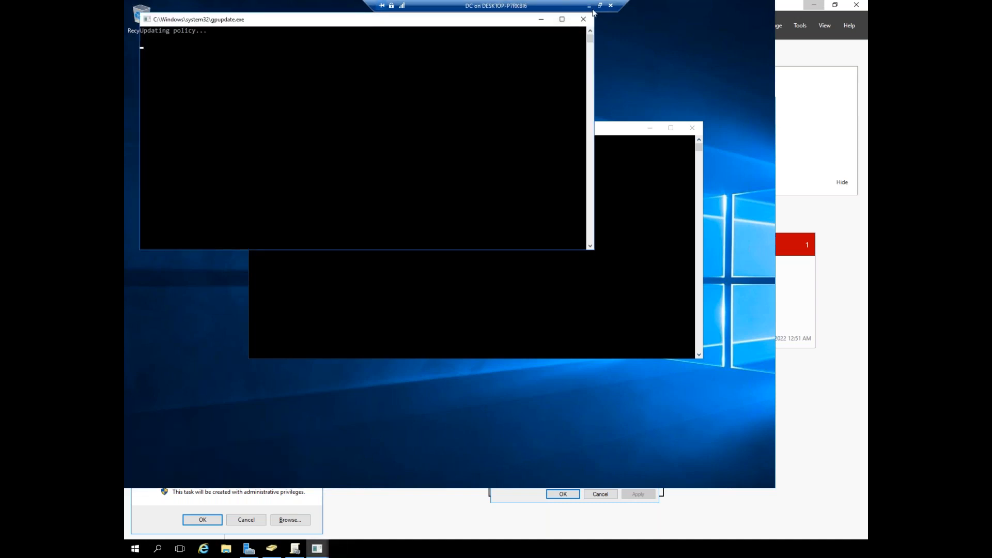
pyautogui.click(589, 7)
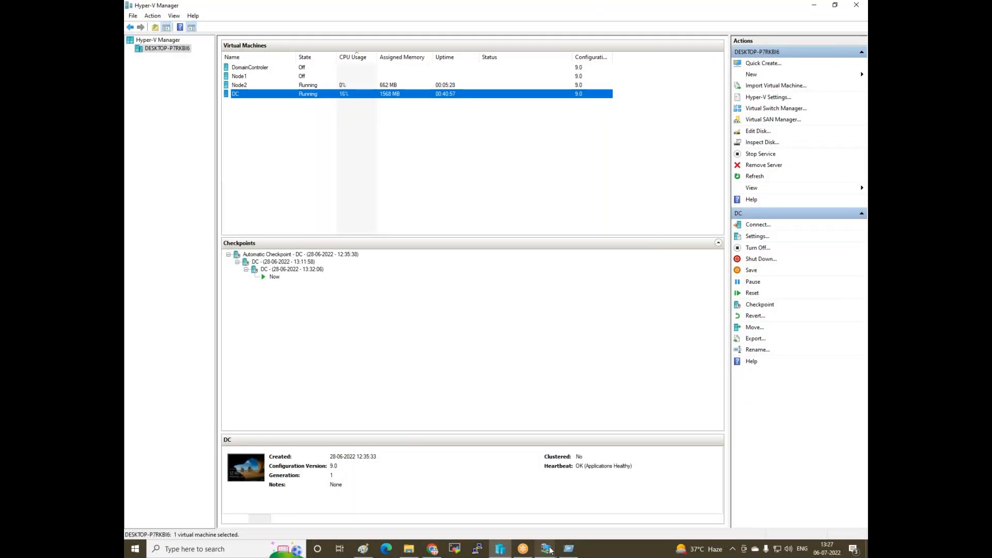
# Switch to Node2, close the C: drive menu, and restart Windows 7 from the Shut down options
pyautogui.moveTo(551, 550)
pyautogui.click(592, 498)
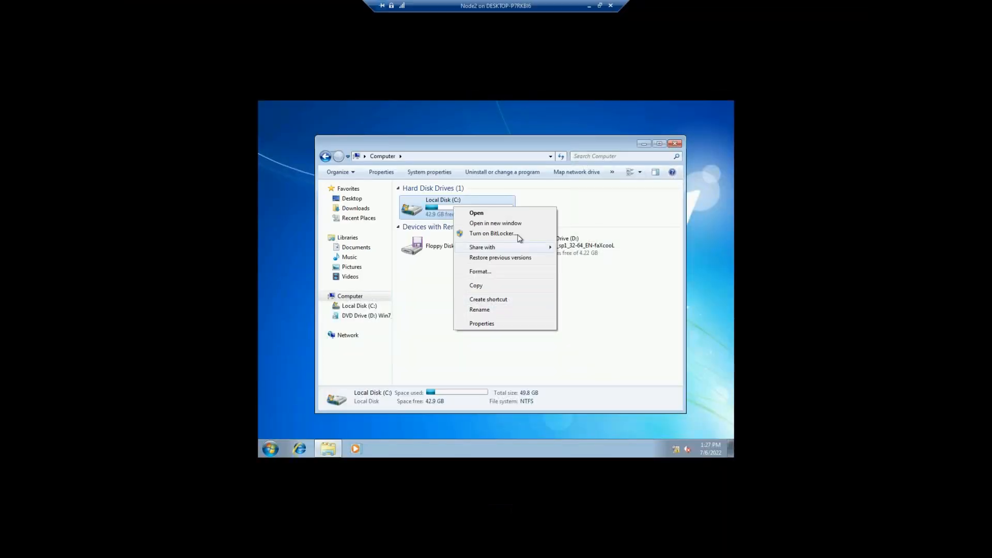
pyautogui.click(599, 193)
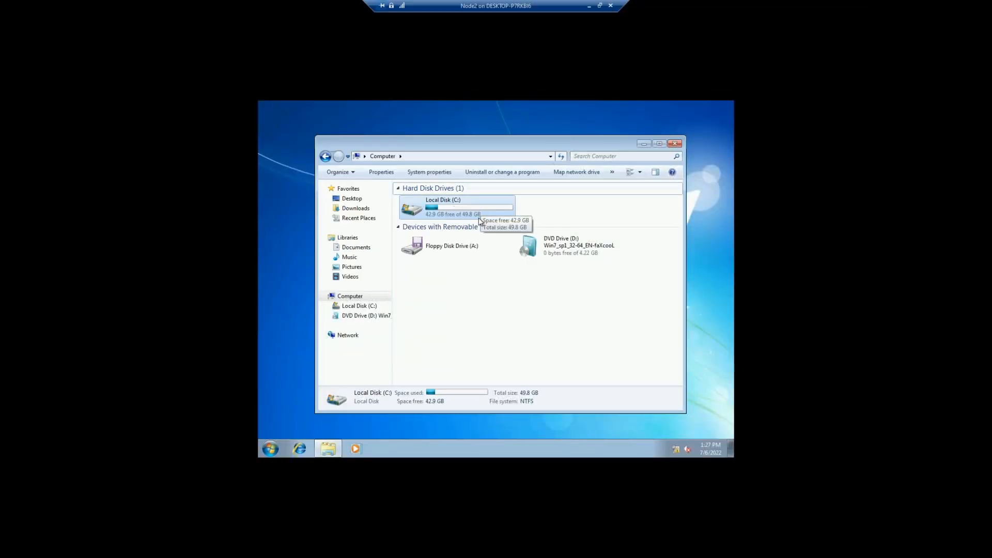
pyautogui.click(269, 452)
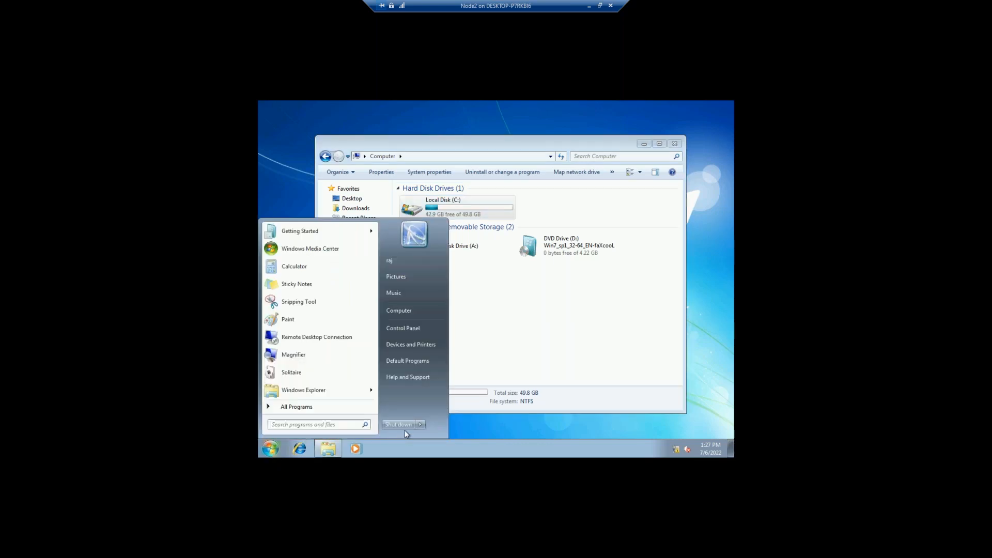
pyautogui.moveTo(418, 426)
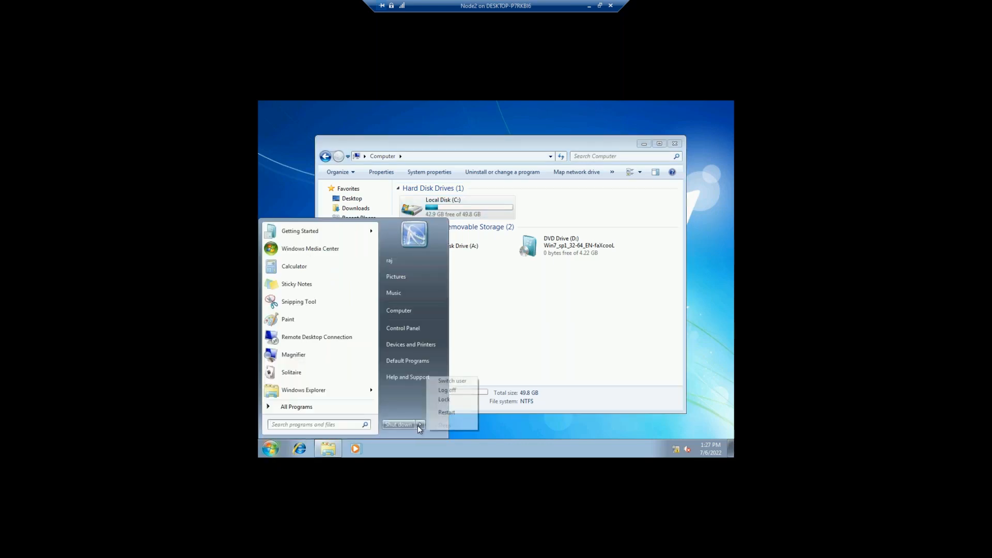
pyautogui.click(445, 412)
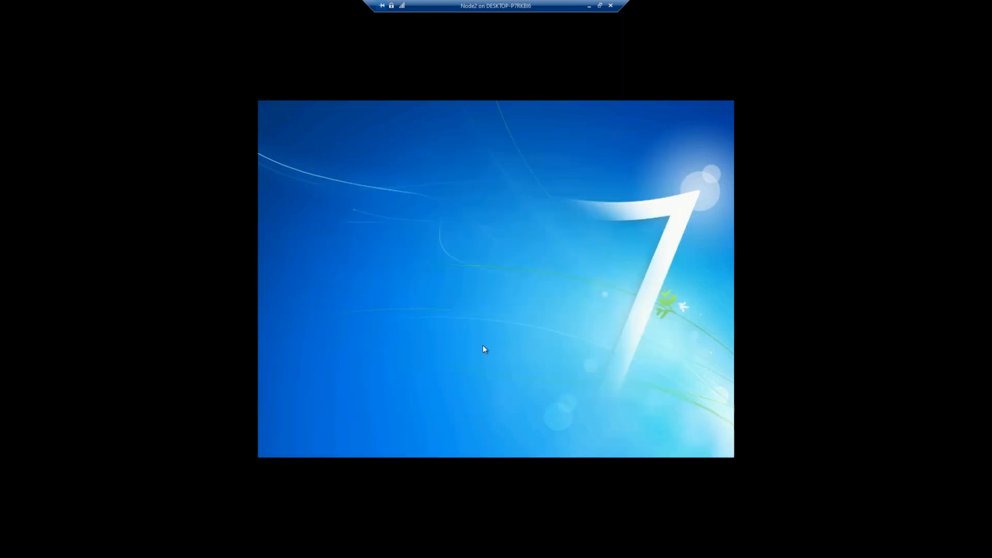
pyautogui.click(589, 6)
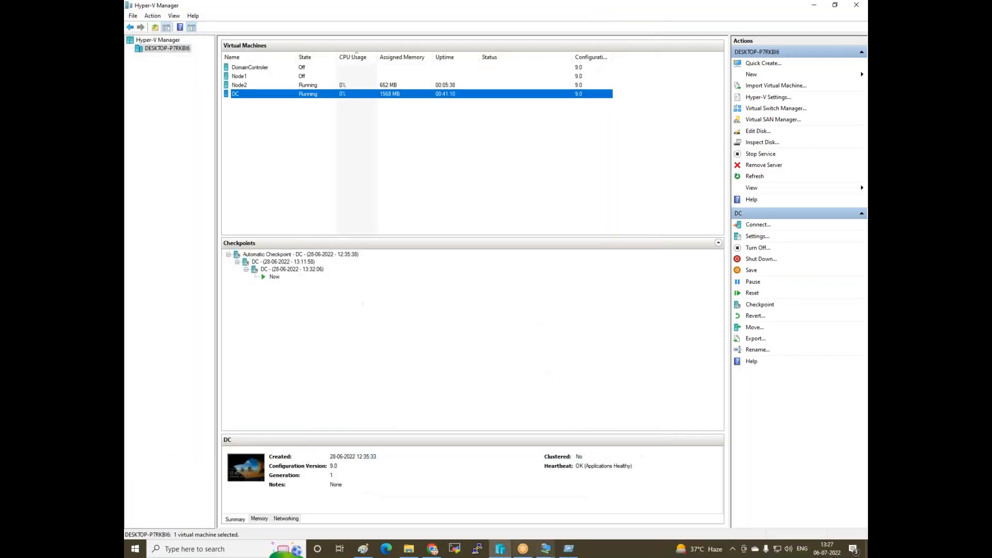
# On the DC, launch gpupdate /force several times, then exit full screen and bring Hyper-V Manager forward
pyautogui.moveTo(570, 551)
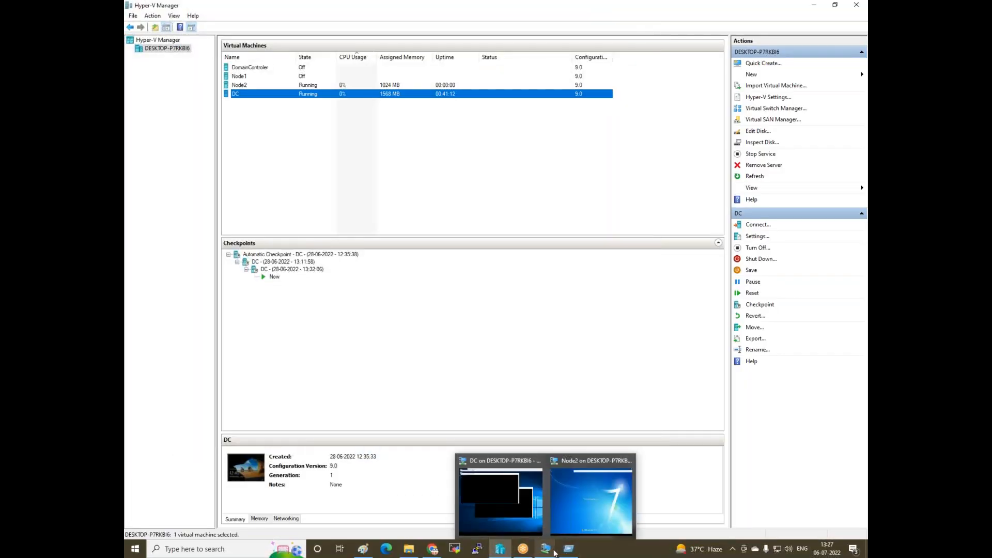
pyautogui.click(505, 501)
pyautogui.press('super+r')
pyautogui.press('Return')
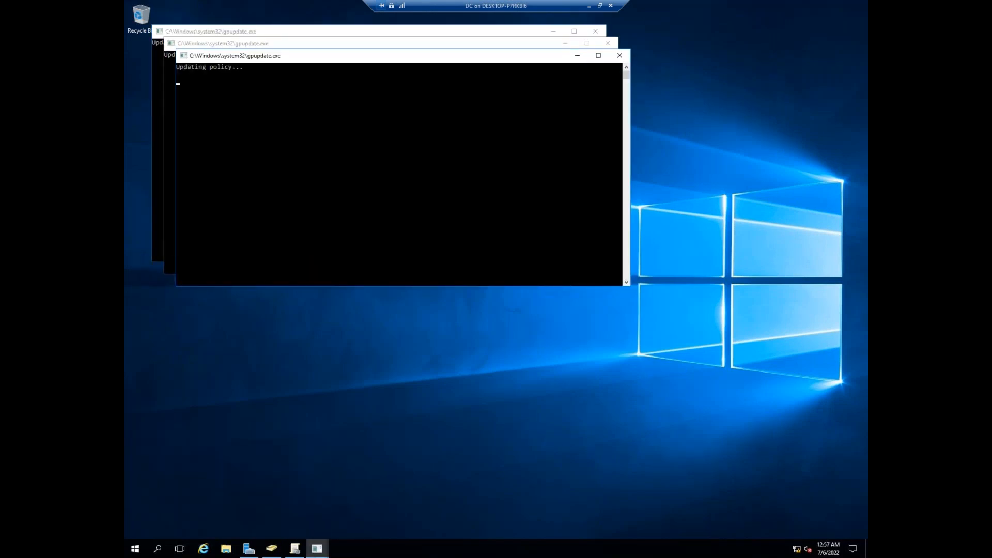
pyautogui.press('super+r')
pyautogui.press('Return')
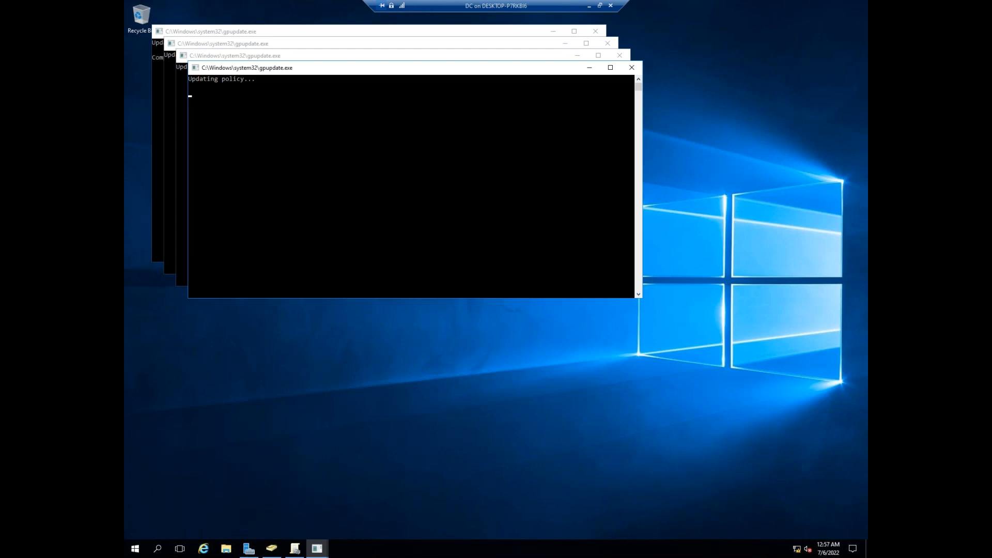
pyautogui.press('super+r')
pyautogui.press('Return')
pyautogui.press('super+r')
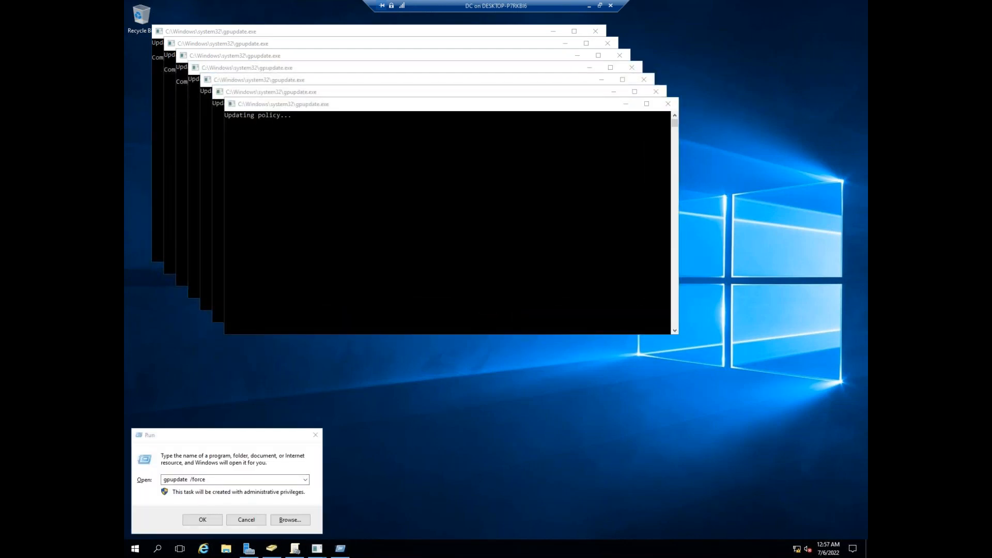
pyautogui.press('Return')
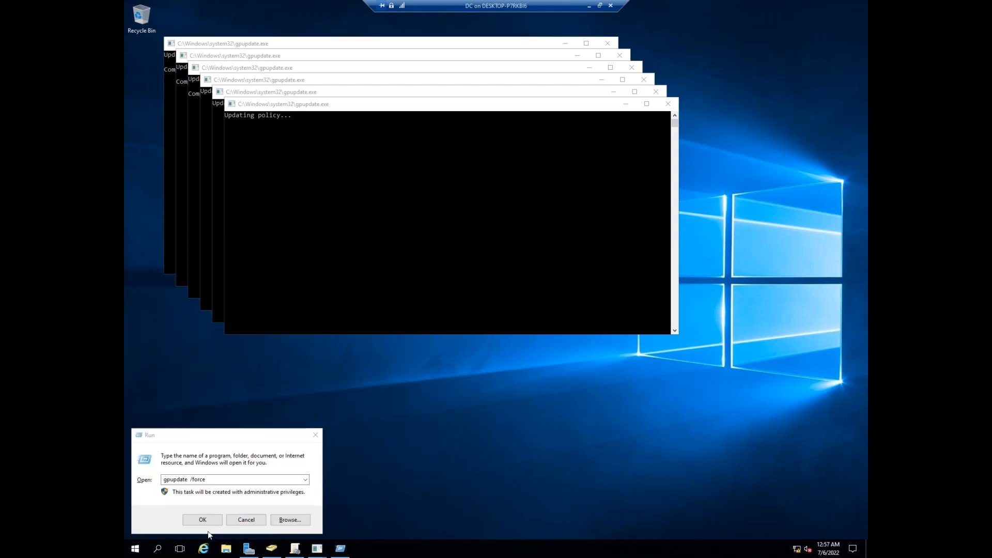
pyautogui.click(202, 519)
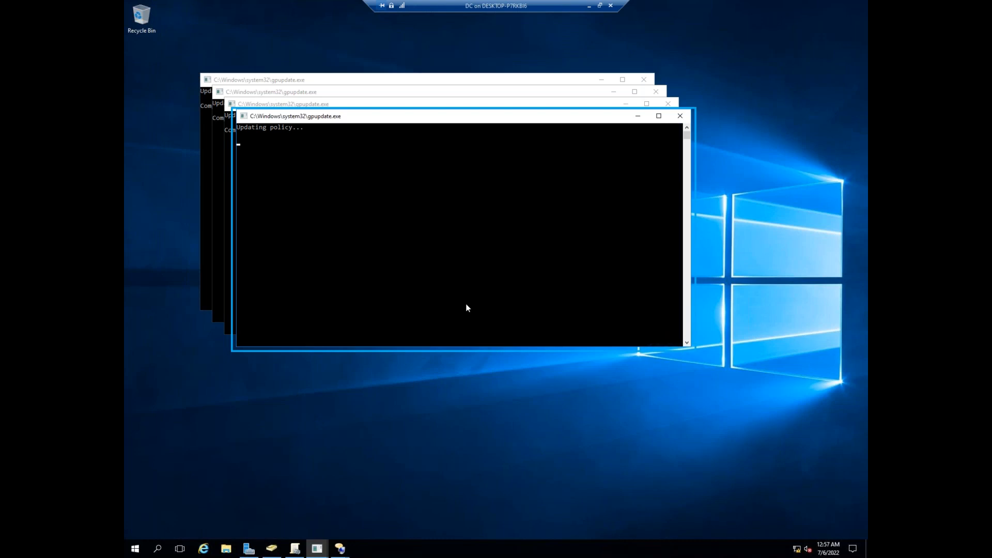
pyautogui.click(599, 6)
pyautogui.click(594, 25)
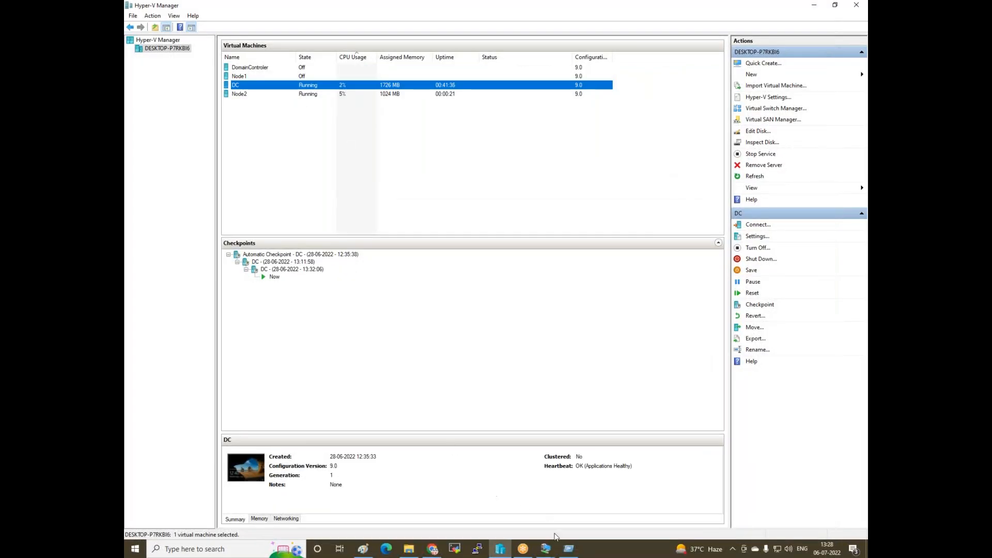
# Turn off the Node2 virtual machine in Hyper-V Manager
pyautogui.click(546, 553)
pyautogui.click(589, 493)
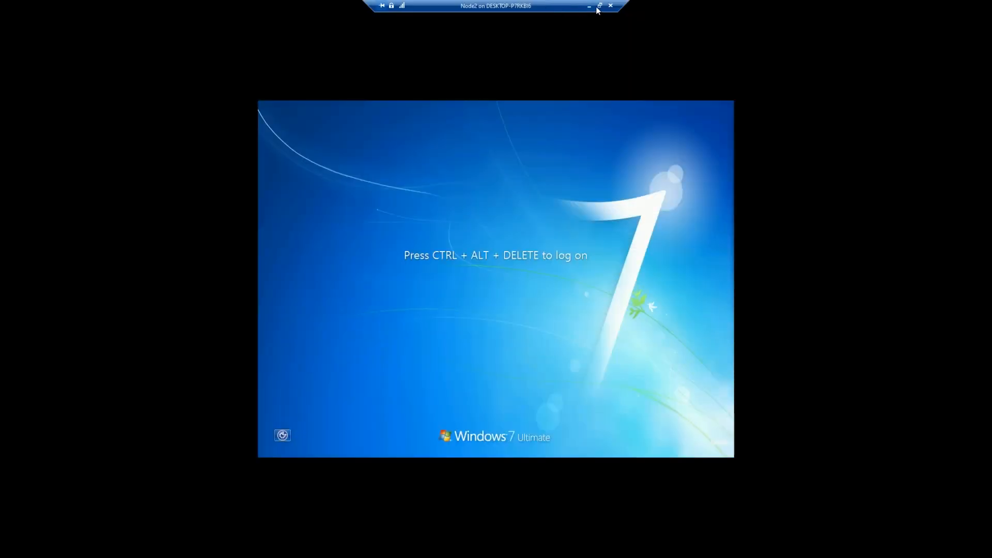
pyautogui.click(589, 7)
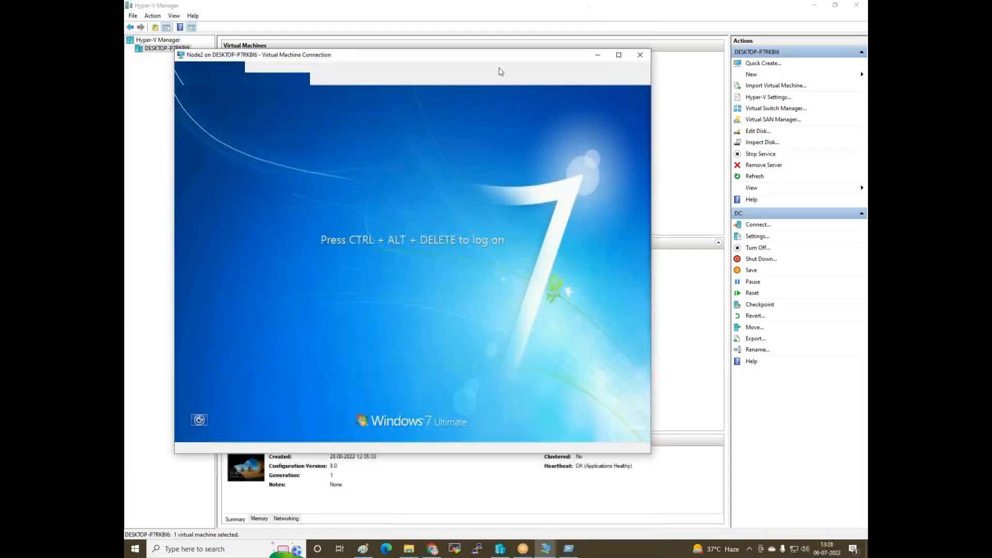
pyautogui.rightClick(243, 86)
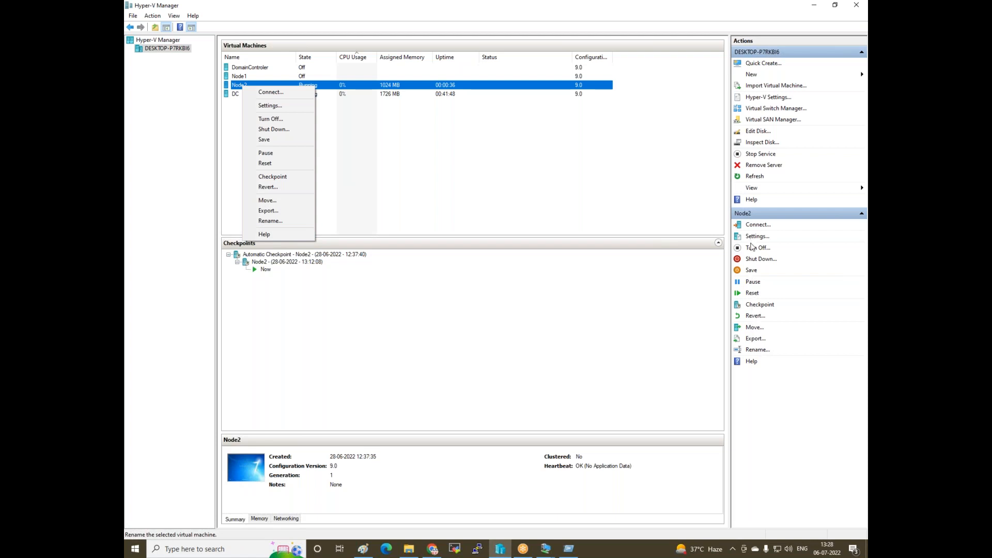
pyautogui.click(756, 247)
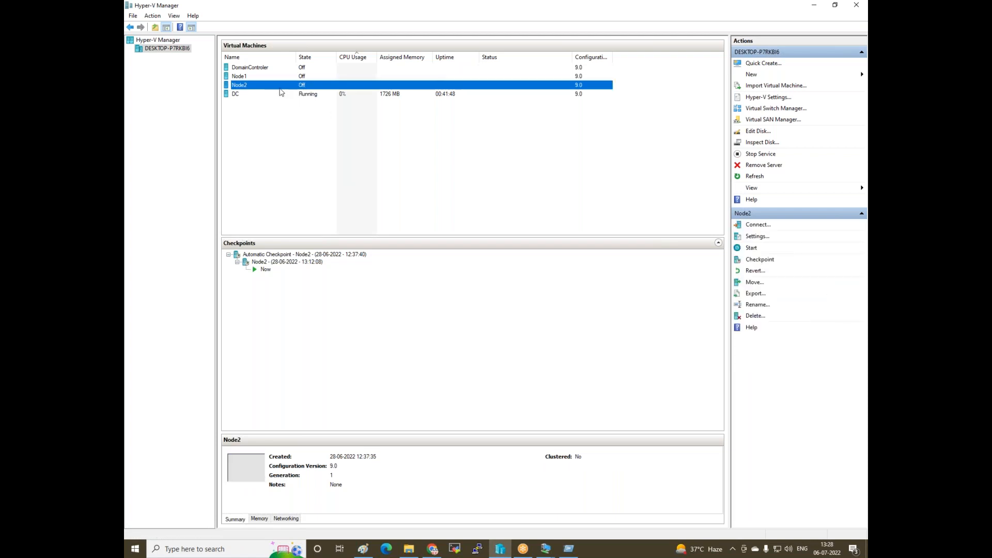
# Start Node2 again and switch to its connection window once it boots
pyautogui.rightClick(246, 85)
pyautogui.click(278, 121)
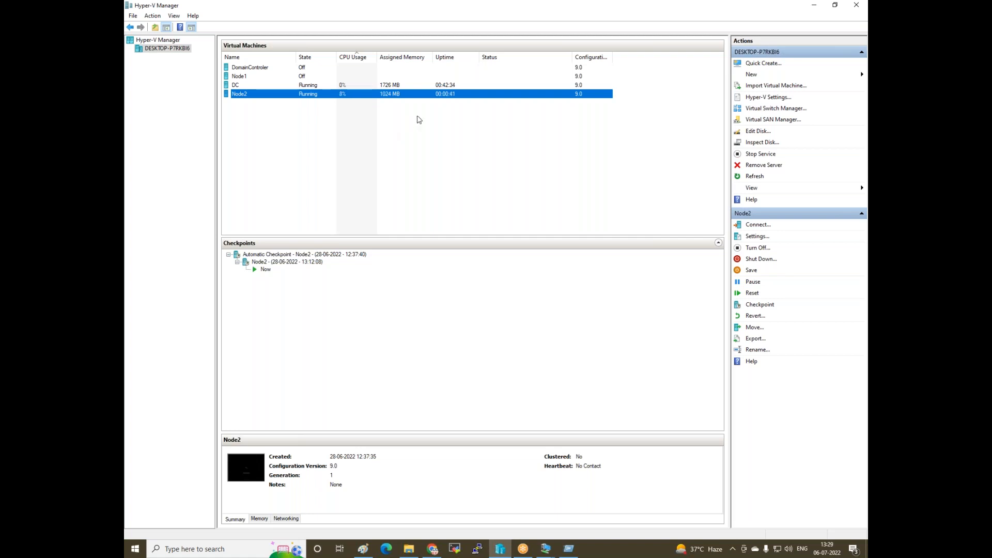
pyautogui.click(544, 551)
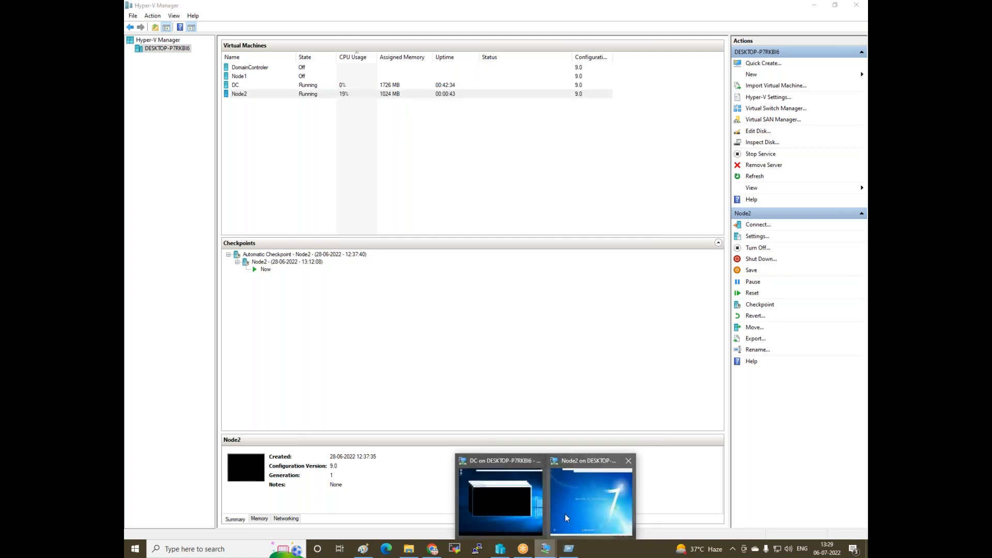
pyautogui.click(579, 517)
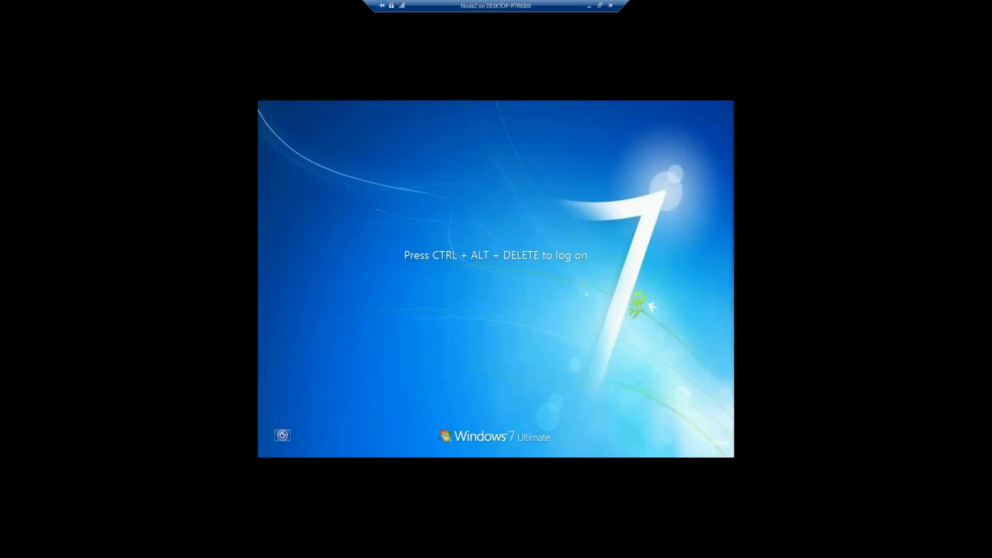
# Send Ctrl+Alt+Del to Node2 and sign in with the domain user's password
pyautogui.hotkey('ctrl', 'alt', 'End')
pyautogui.write('P')
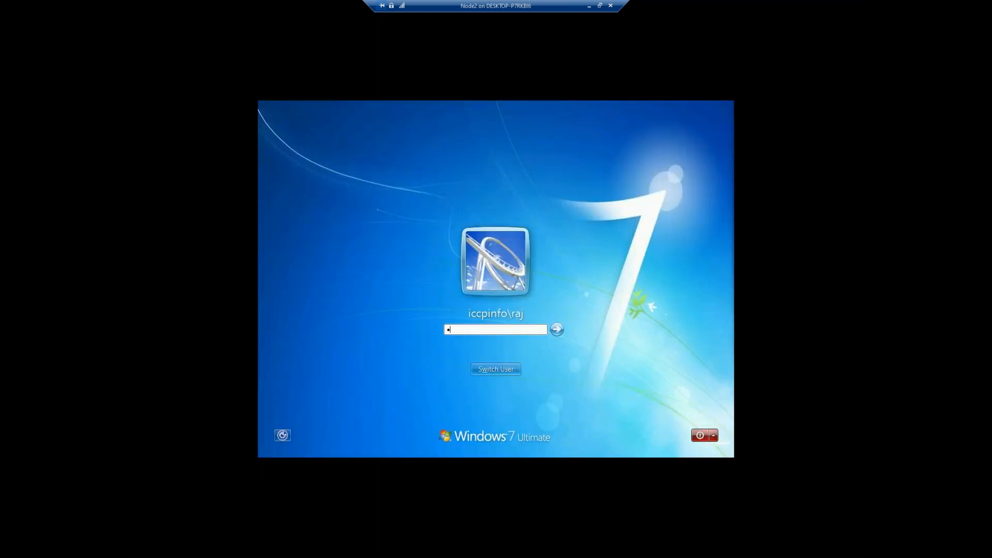
pyautogui.write('••••••')
pyautogui.press('Return')
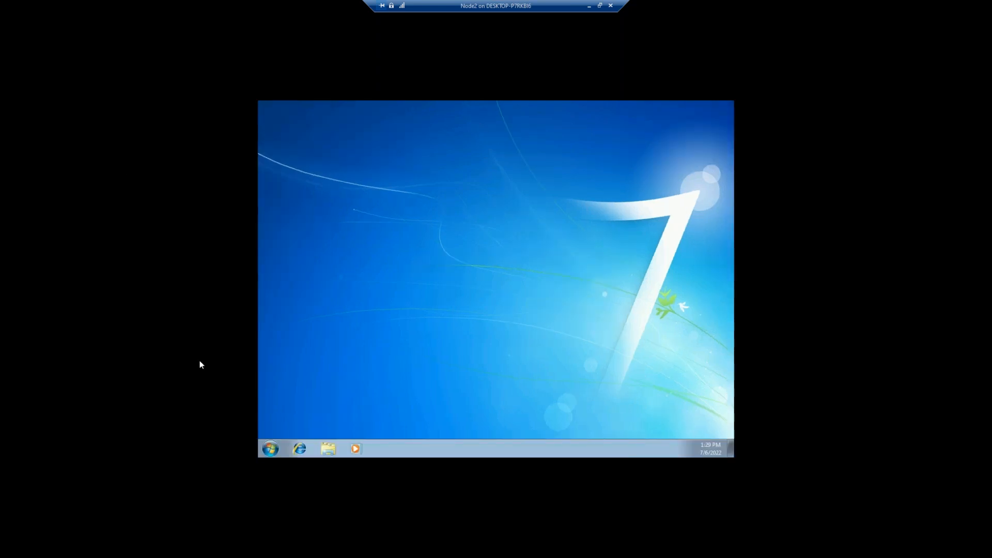
# Show Computer in Windows Explorer on Node2, C: at 42.9 GB free of 49.8 GB, then minimize the session
pyautogui.click(328, 448)
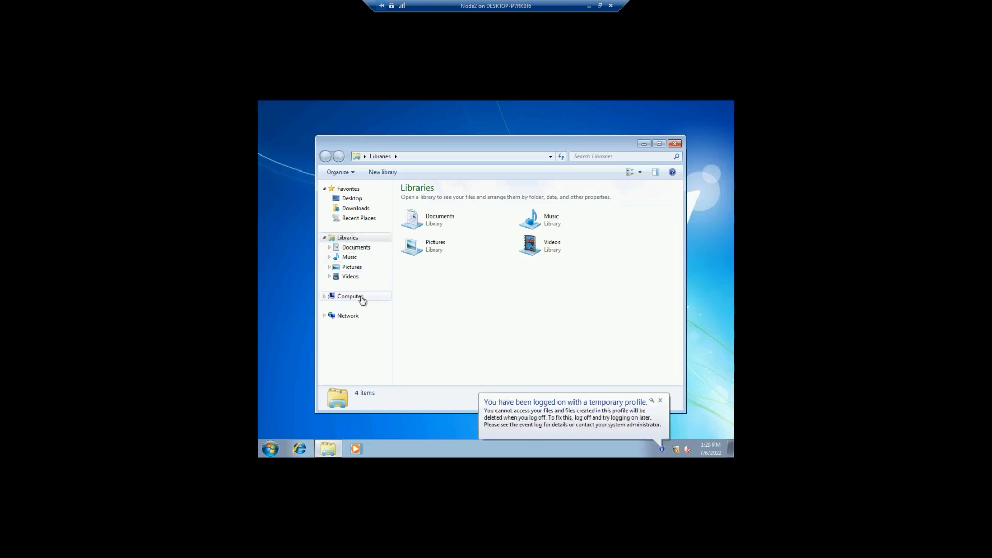
pyautogui.click(362, 298)
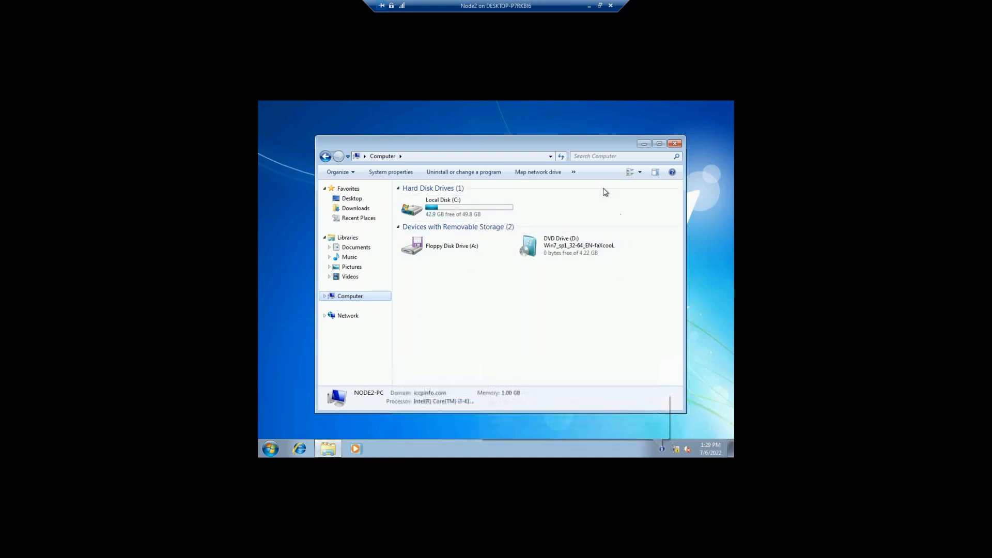
pyautogui.click(589, 6)
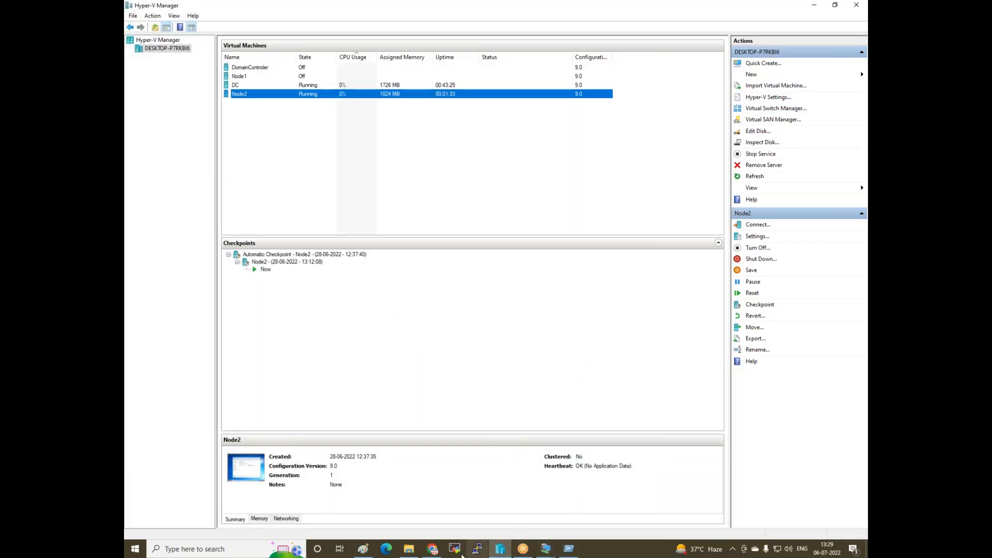
# Switch to the DC server window and dismiss the Narrator prompt
pyautogui.moveTo(365, 552)
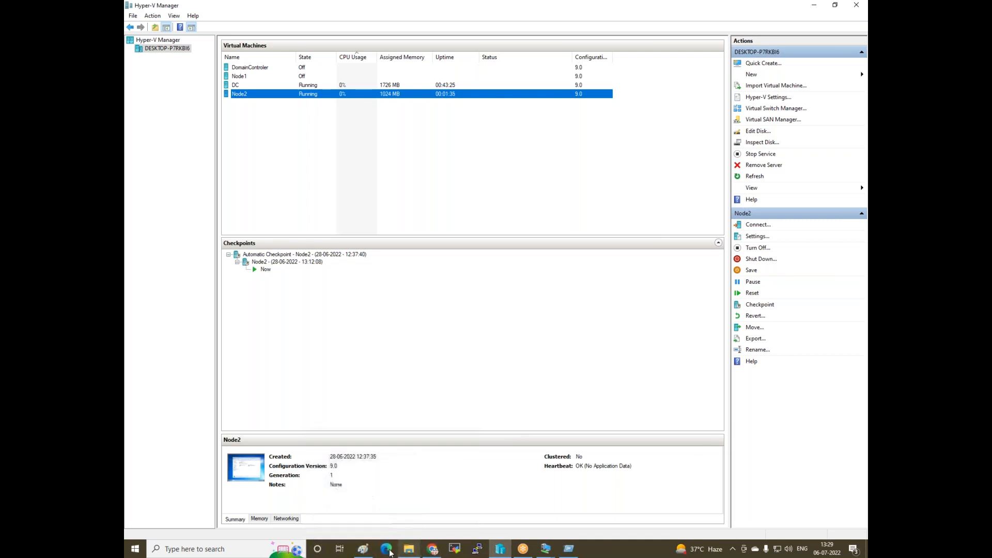
pyautogui.moveTo(546, 549)
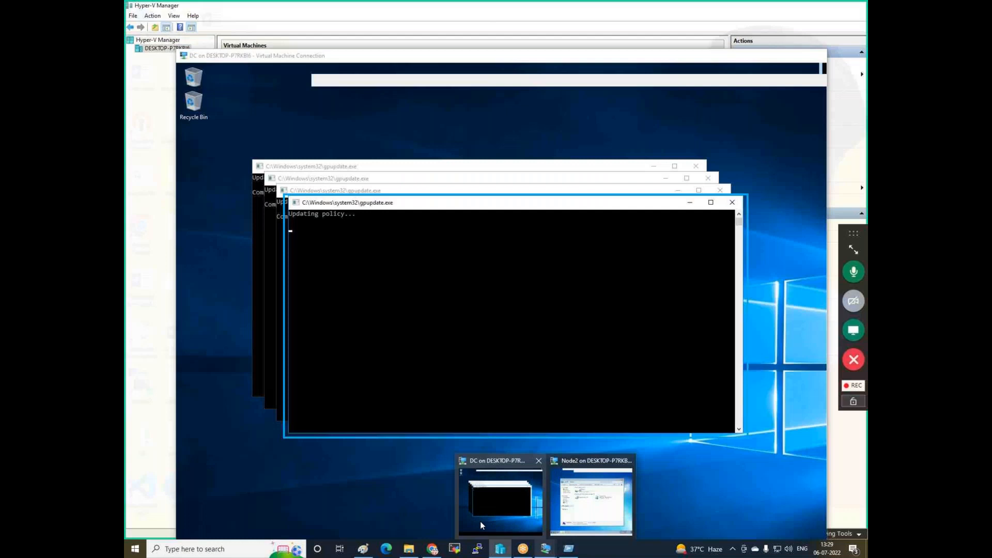
pyautogui.click(481, 520)
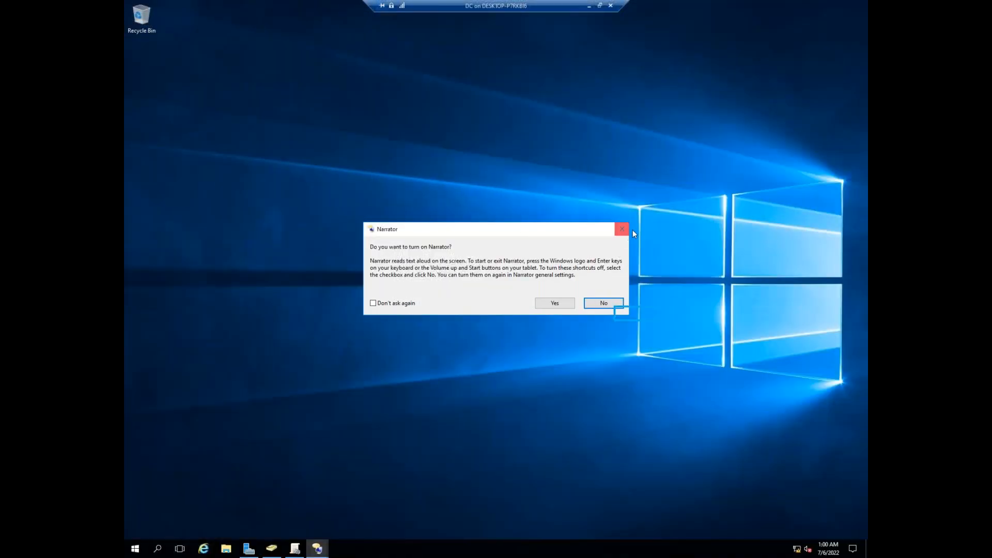
pyautogui.click(622, 229)
# Run gpmc.msc from the Run prompt to open Group Policy Management
pyautogui.press('super+r')
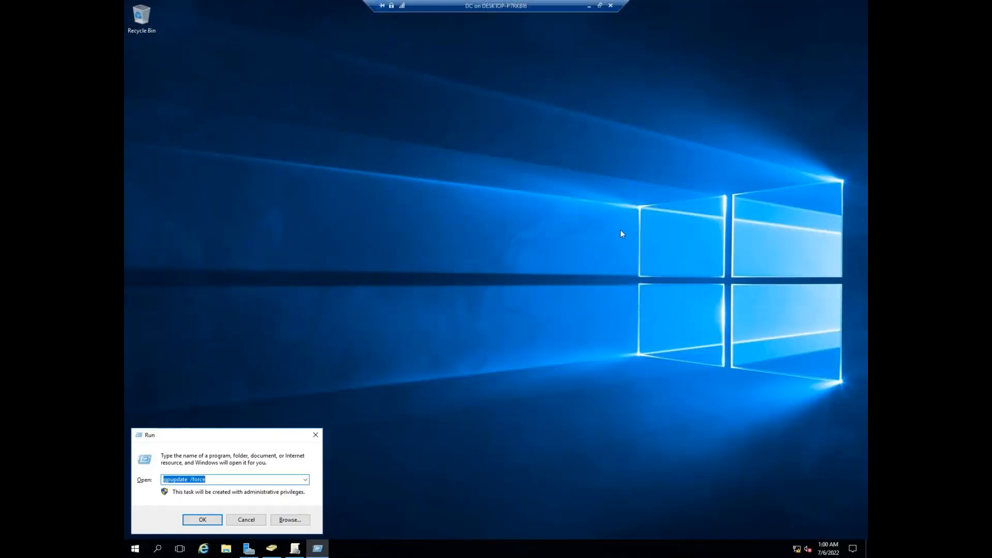
pyautogui.press('Down')
pyautogui.press('Return')
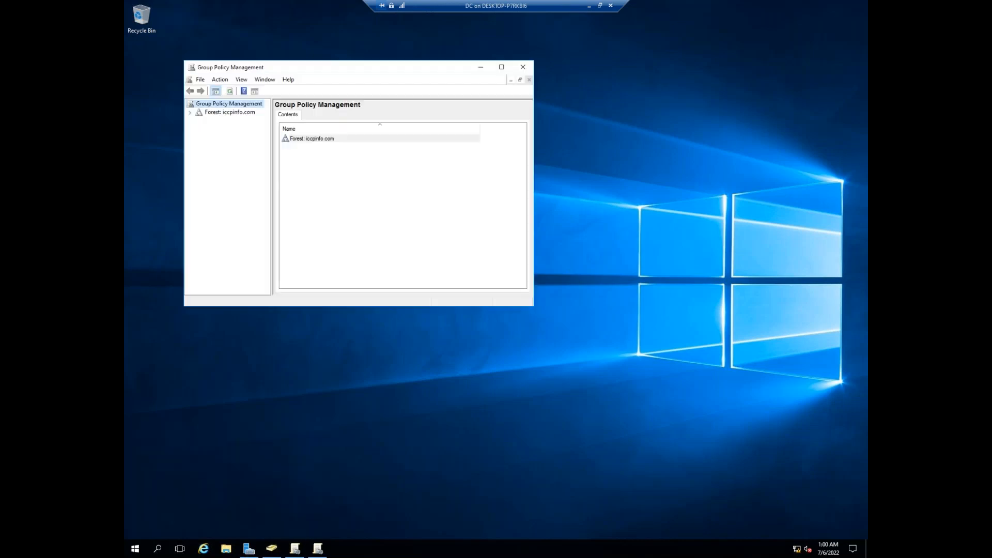
# Expand iccpinfo.com down to the HR unit and open HR-Policy in the editor
pyautogui.click(190, 112)
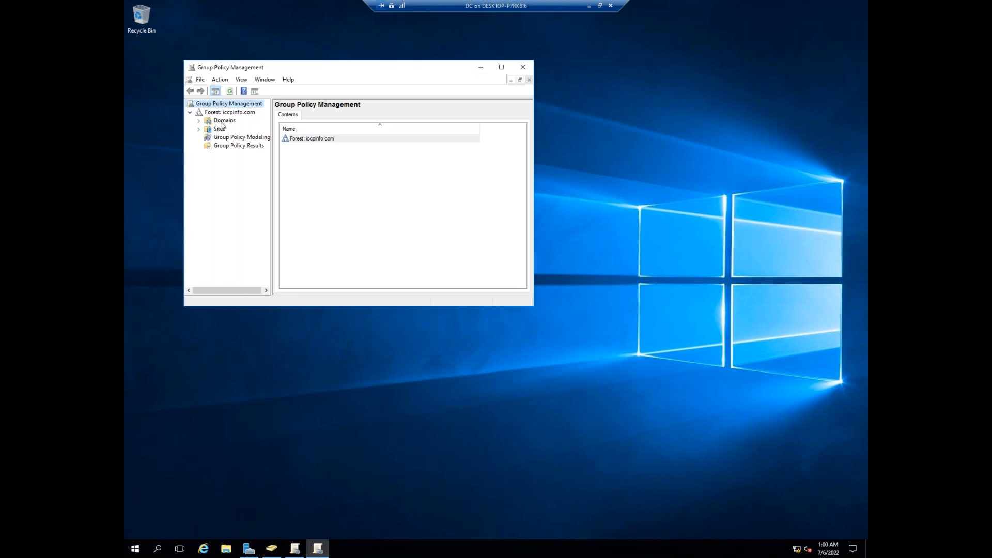
pyautogui.click(199, 120)
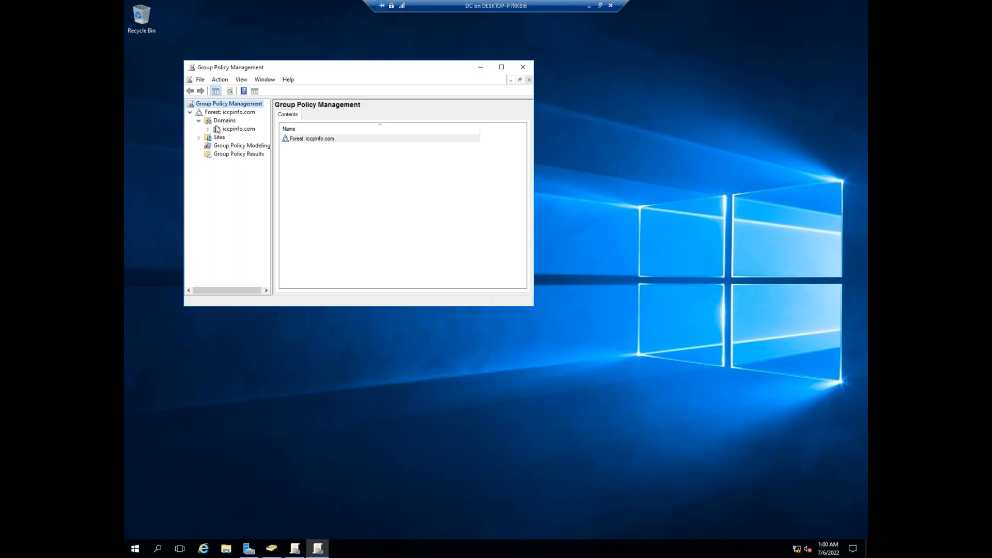
pyautogui.click(208, 128)
pyautogui.click(217, 154)
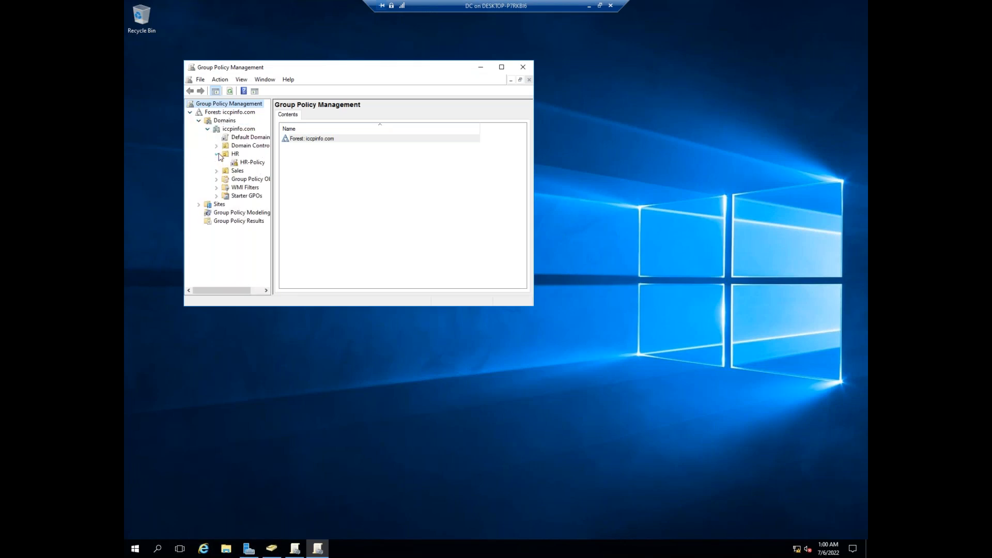
pyautogui.click(243, 163)
pyautogui.rightClick(243, 164)
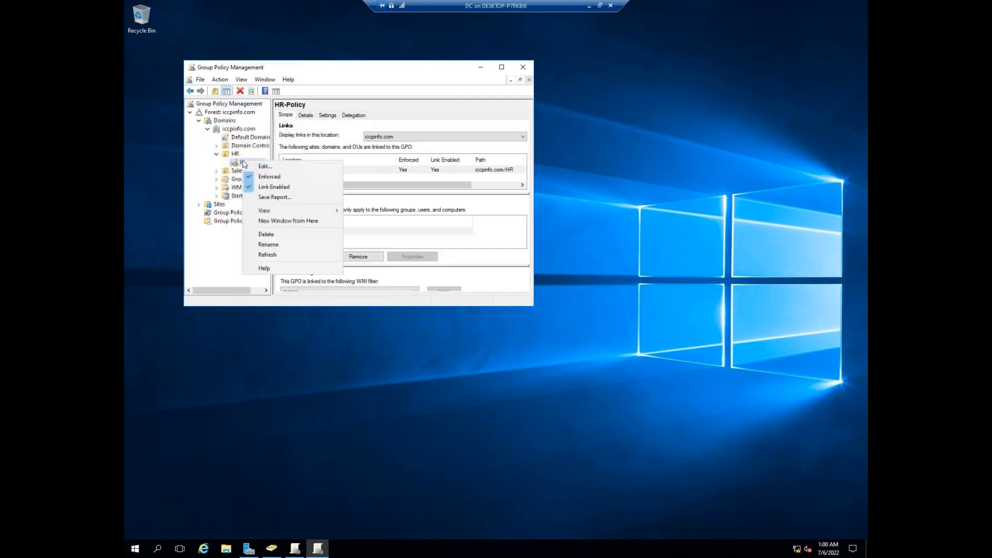
pyautogui.click(258, 169)
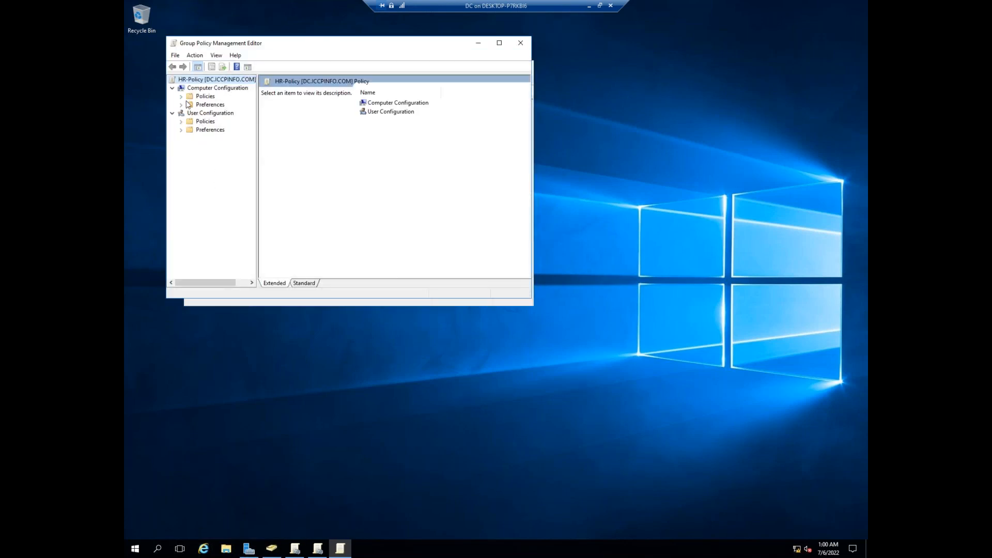
# Navigate to Computer Configuration > Administrative Templates > System > Disk Quotas in the Standard view
pyautogui.click(181, 96)
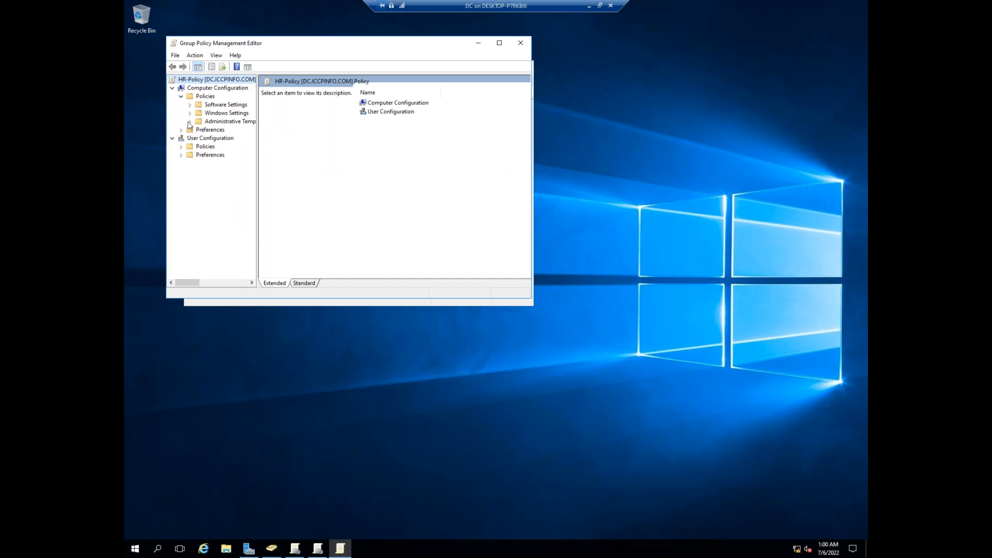
pyautogui.click(190, 122)
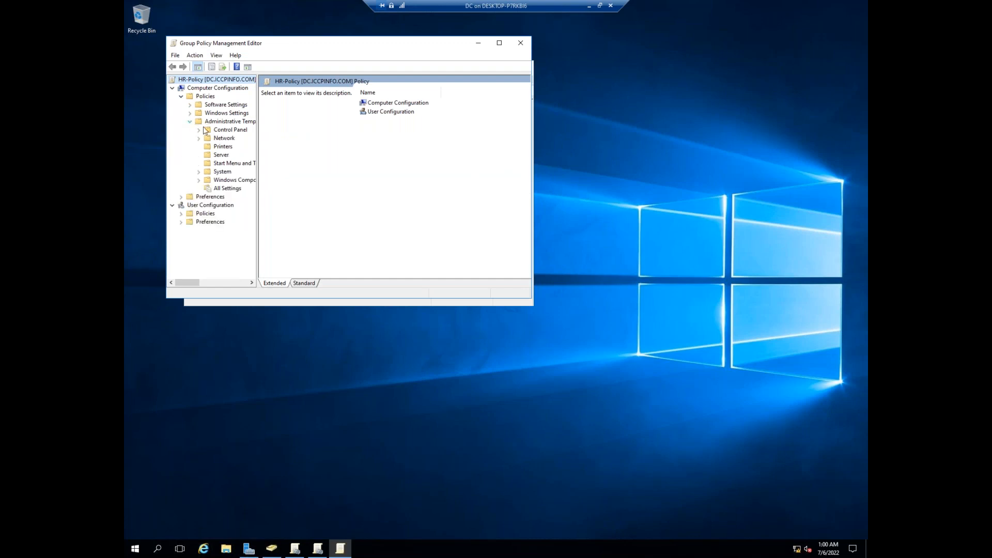
pyautogui.click(205, 173)
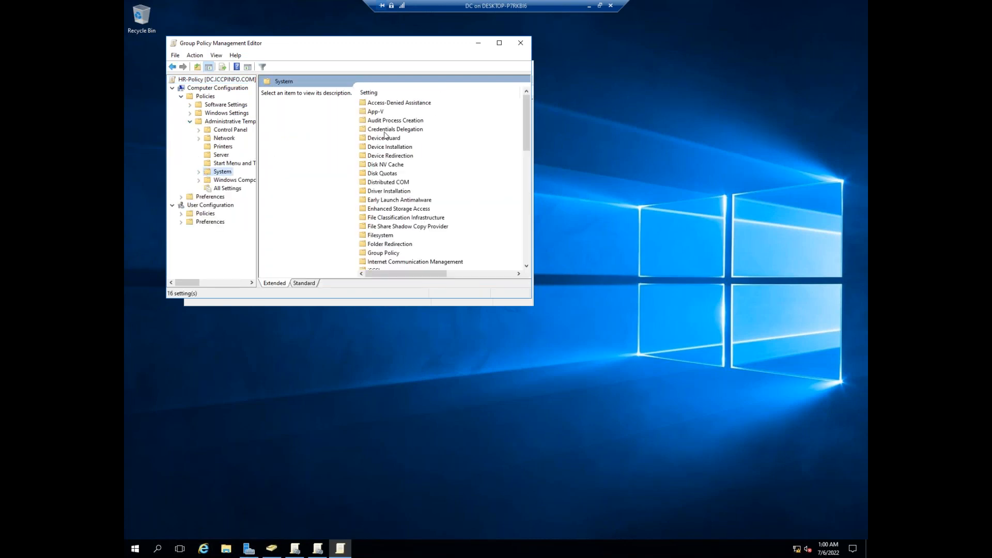
pyautogui.scroll(-1, 388, 183)
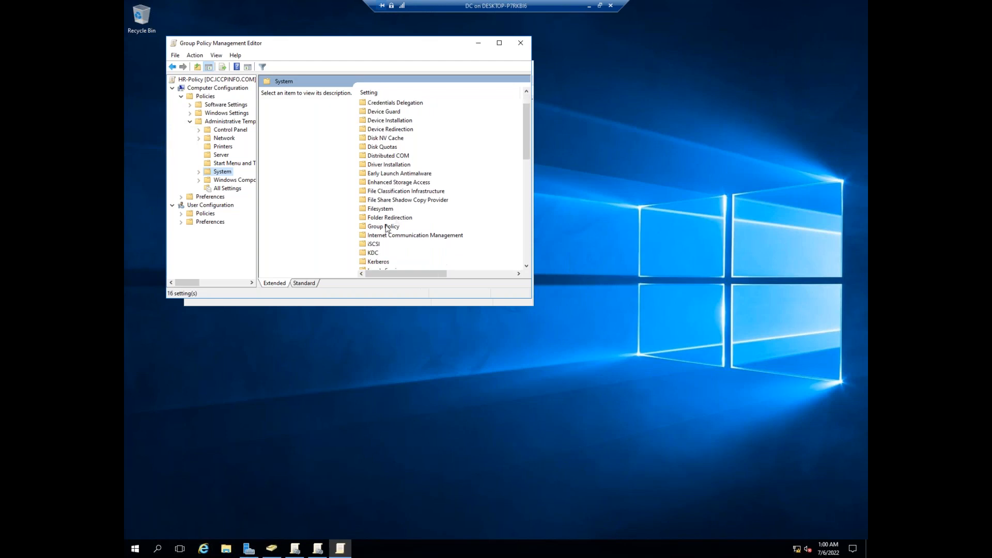
pyautogui.doubleClick(381, 147)
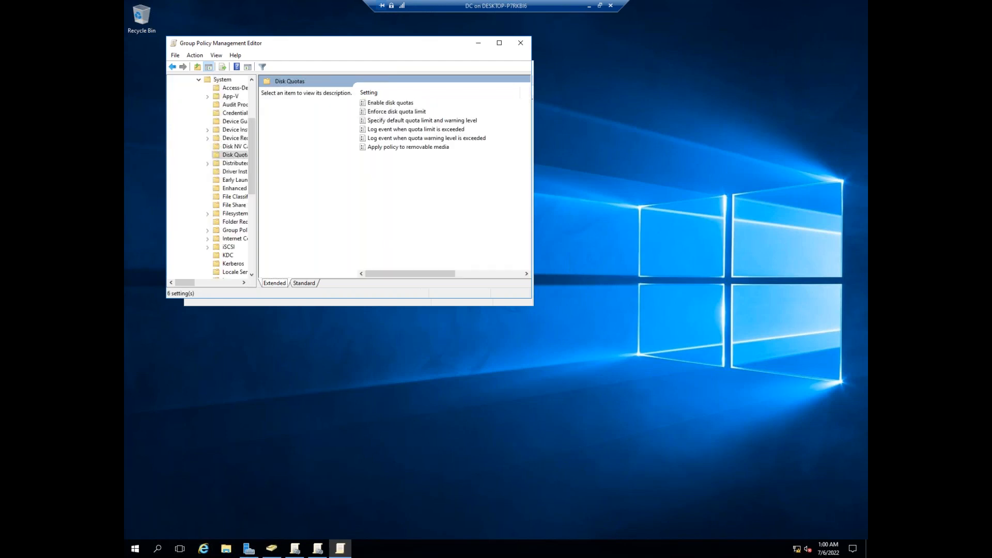
pyautogui.click(304, 283)
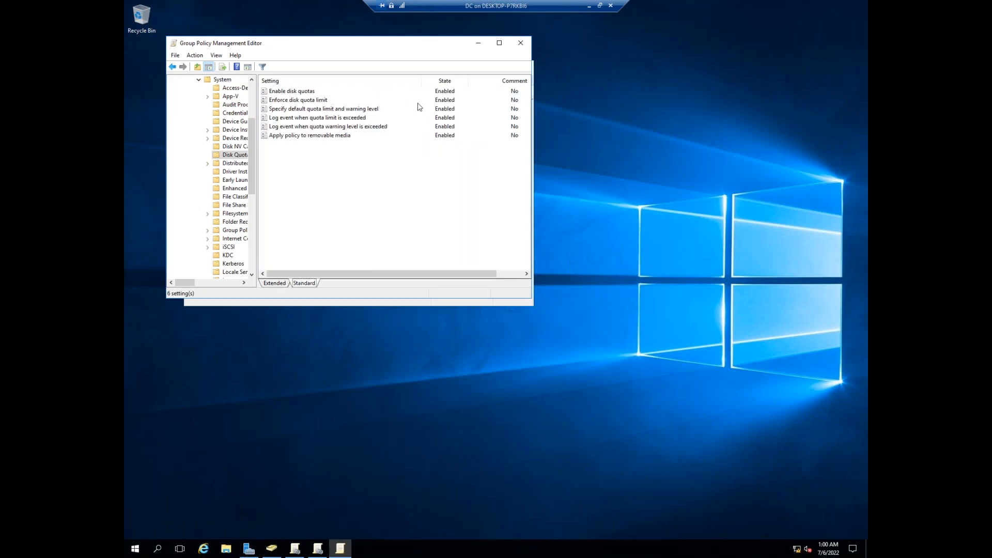
# Step through the Disk Quotas policies from Enable disk quotas to Specify default quota limit
pyautogui.doubleClick(281, 92)
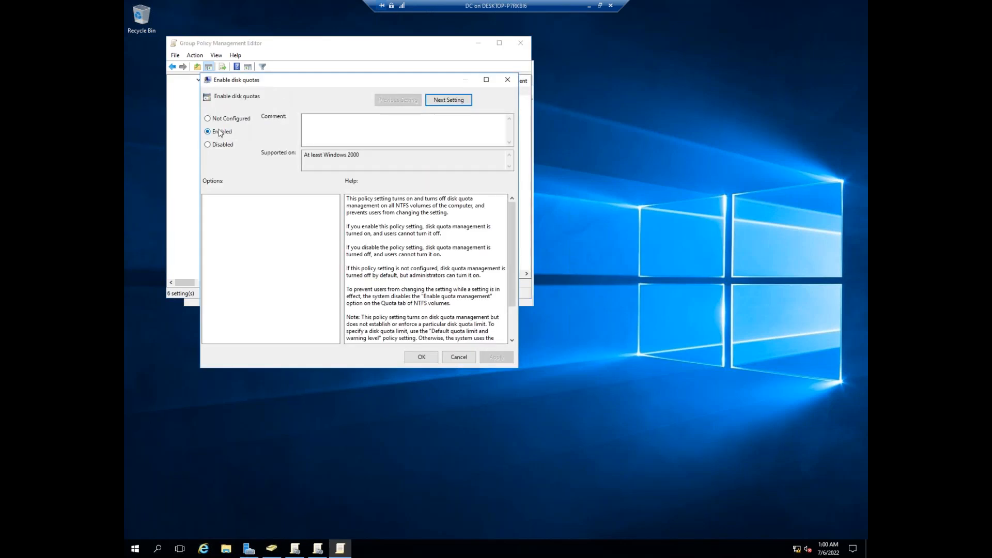
pyautogui.click(433, 102)
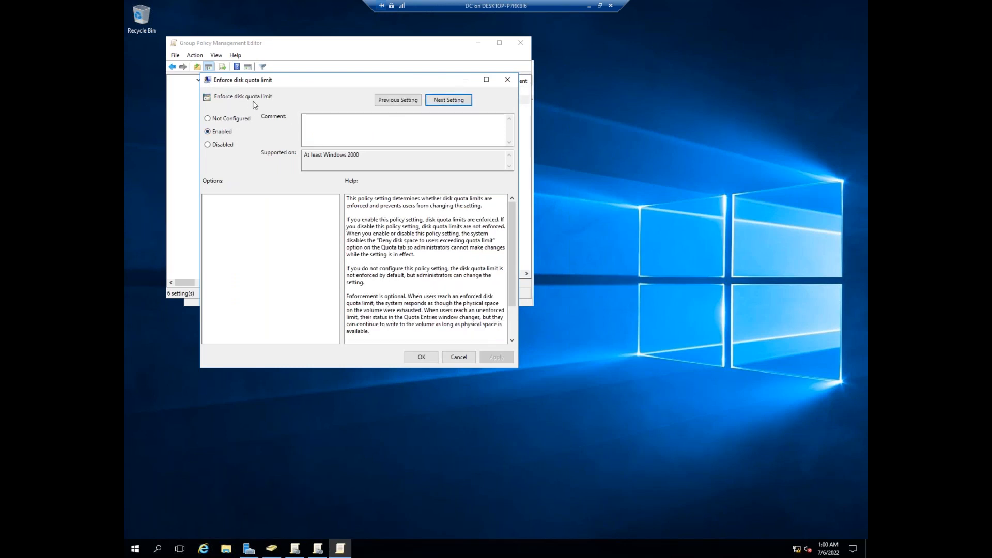
pyautogui.click(438, 101)
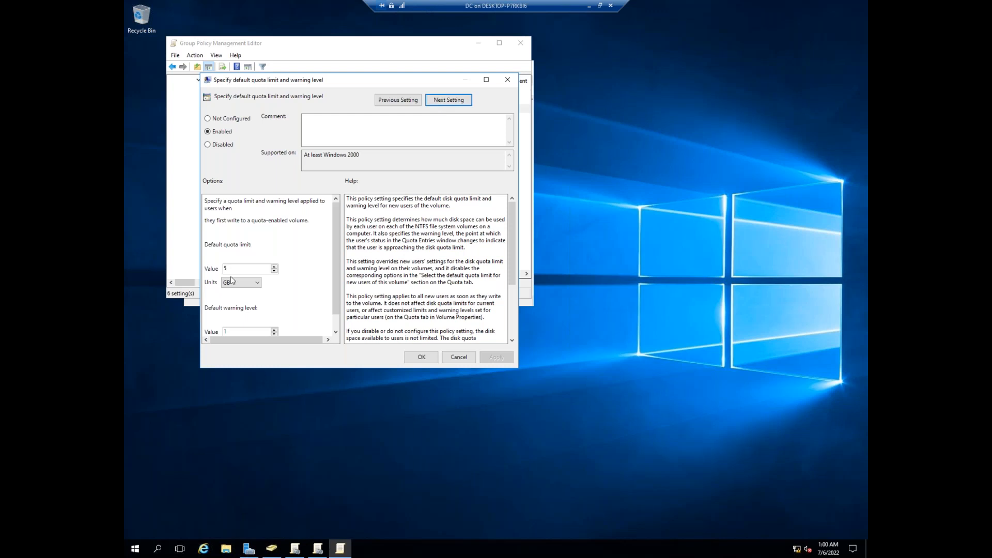
pyautogui.scroll(-1, 233, 282)
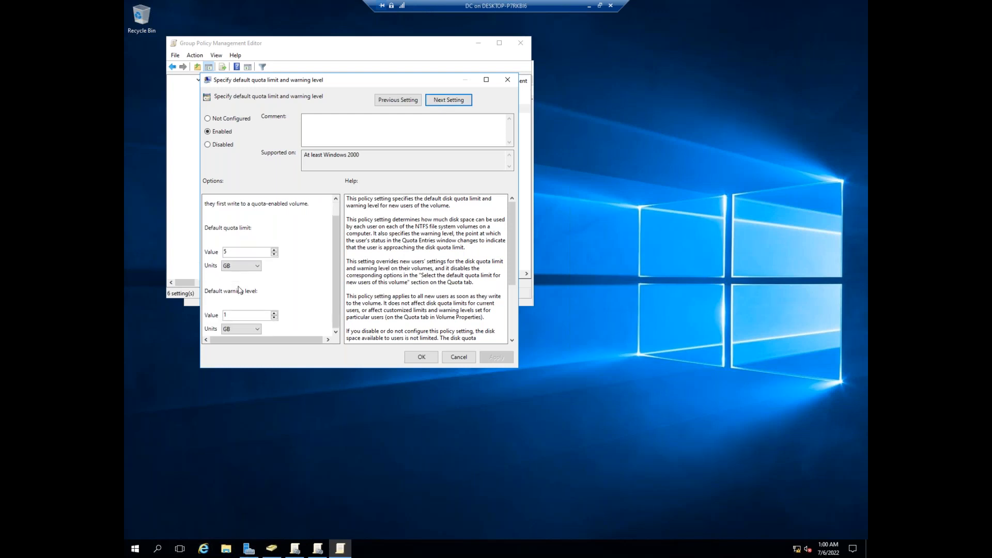
pyautogui.click(442, 104)
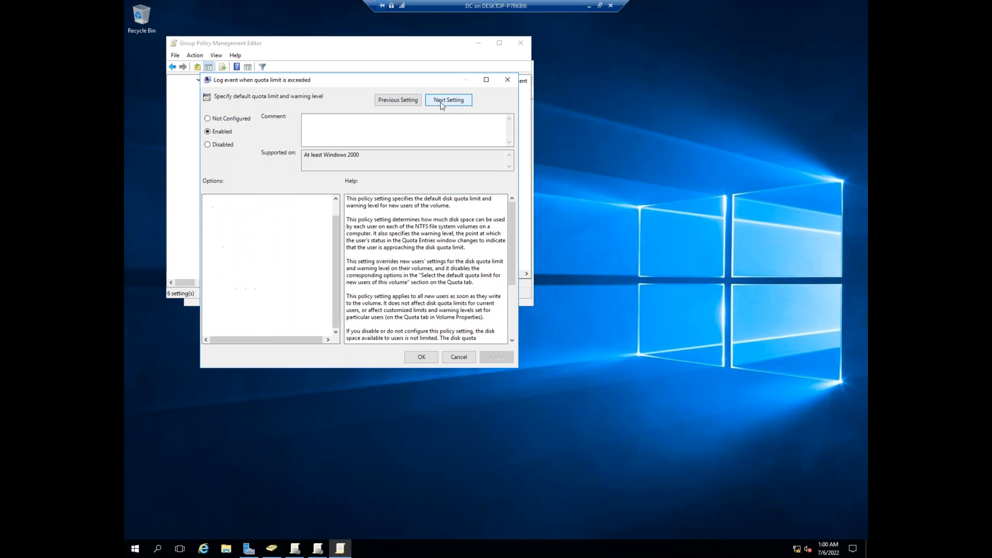
pyautogui.click(410, 103)
# Set the default quota limit to 2 GB with a 1 GB warning, review the others, and save
pyautogui.write('0')
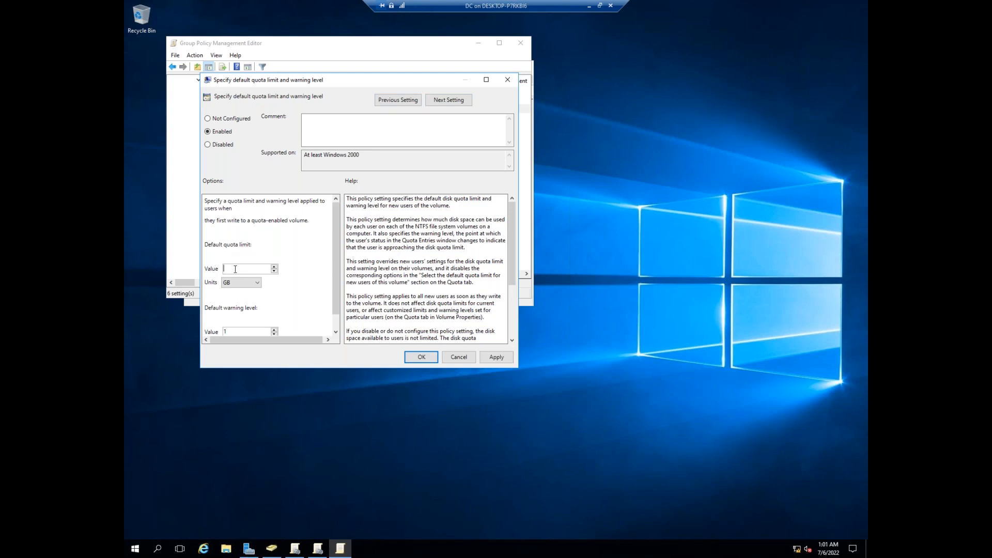
pyautogui.scroll(-1, 261, 304)
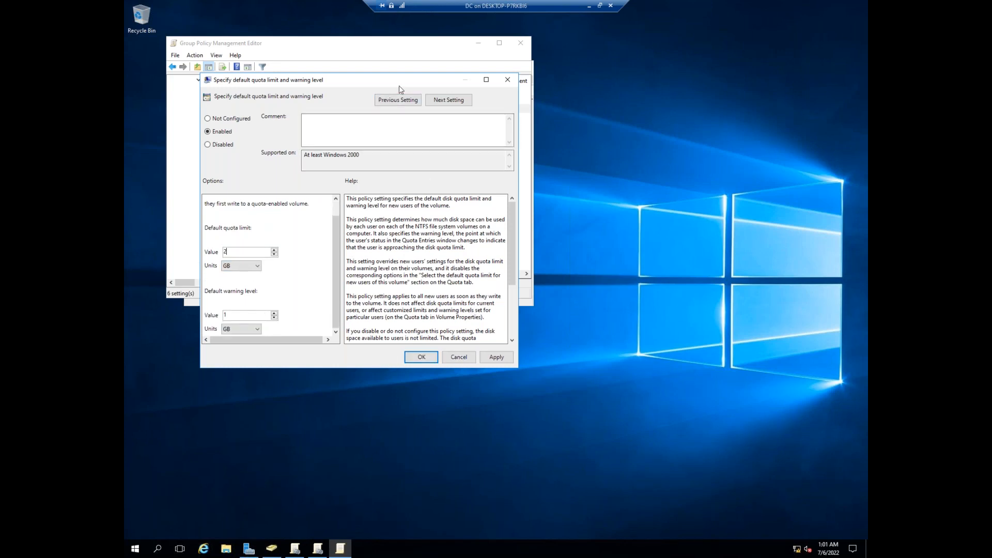
pyautogui.click(441, 101)
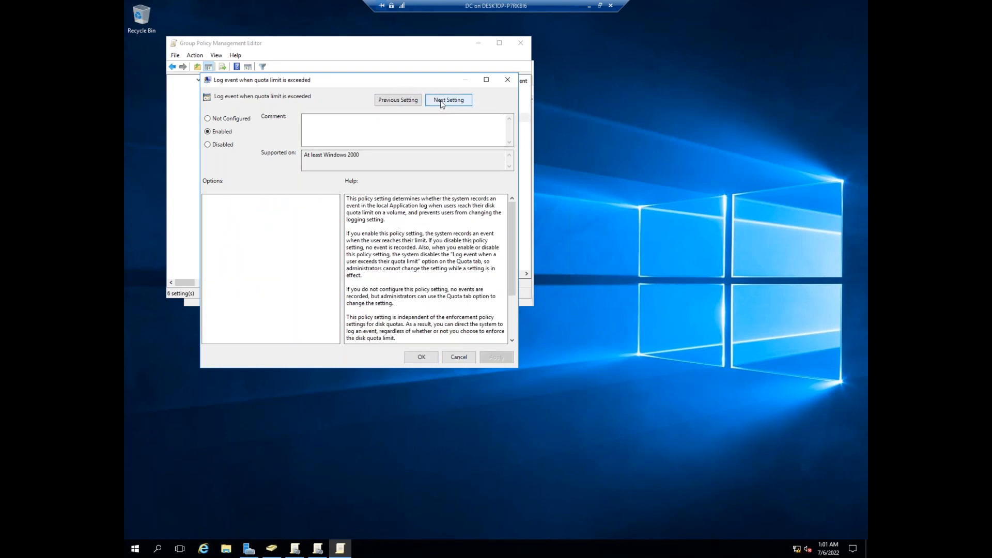
pyautogui.click(441, 100)
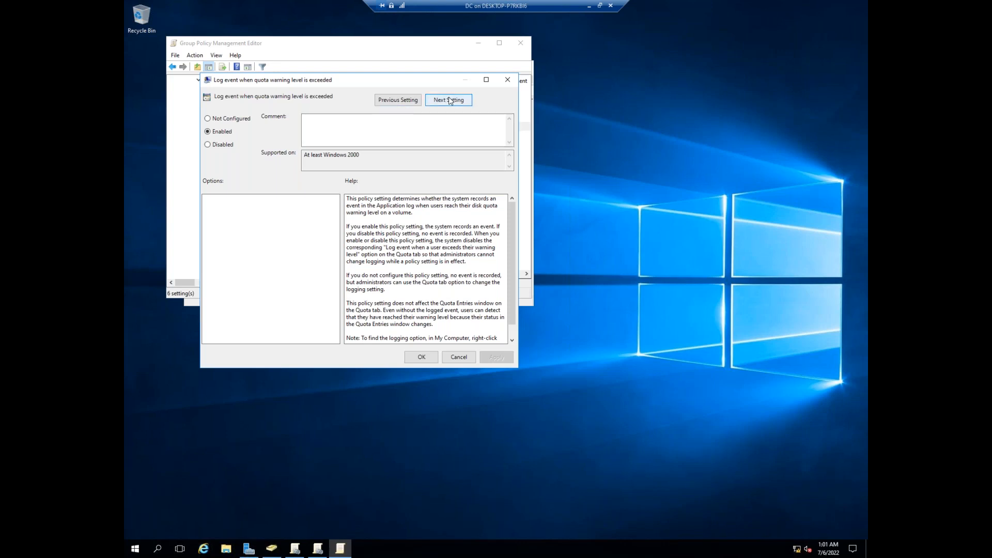
pyautogui.click(435, 102)
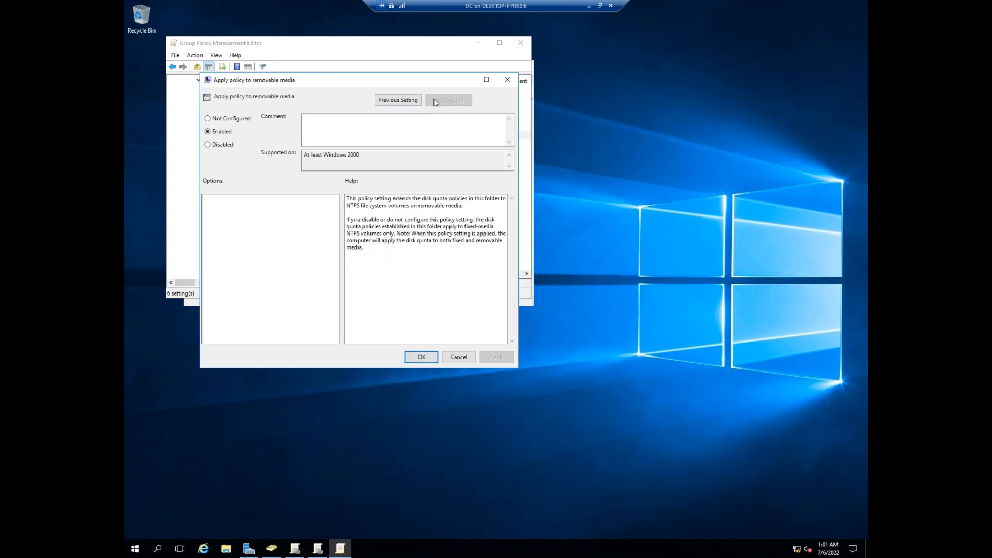
pyautogui.click(395, 102)
pyautogui.click(395, 102)
pyautogui.click(395, 101)
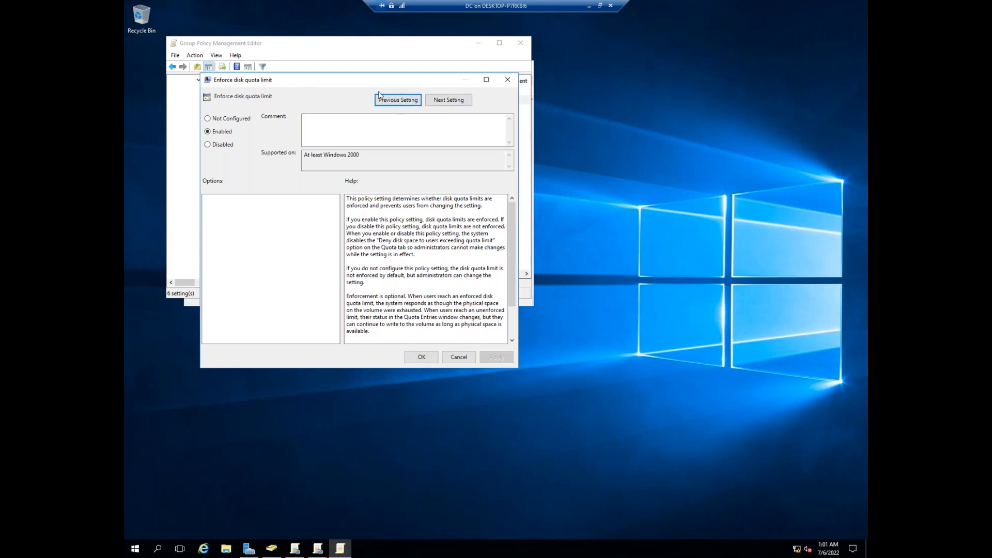
pyautogui.click(391, 98)
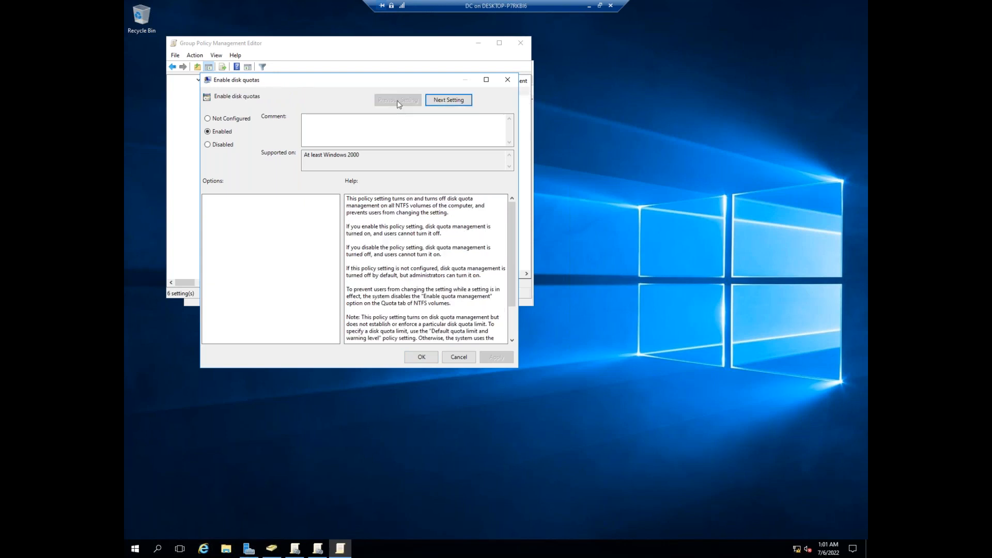
pyautogui.click(443, 103)
pyautogui.click(443, 103)
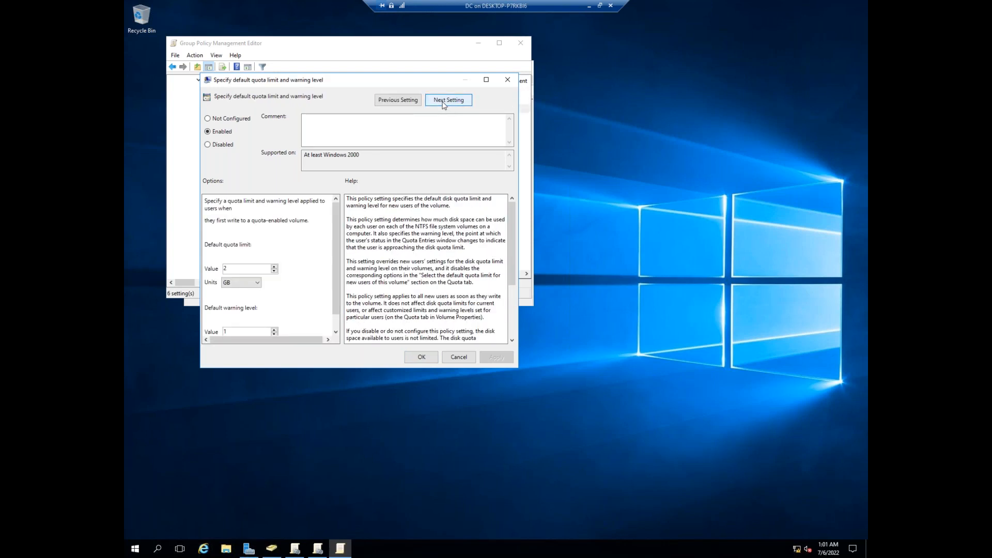
pyautogui.click(436, 361)
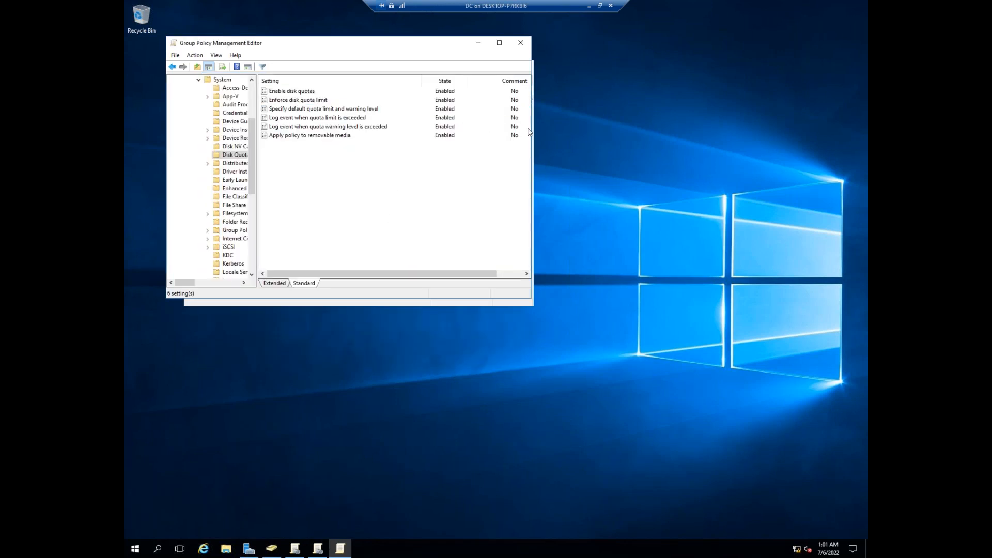
# Close the policy editor, refresh the tree, and toggle enforcement on the HR-Policy link
pyautogui.moveTo(533, 124); pyautogui.dragTo(776, 124)
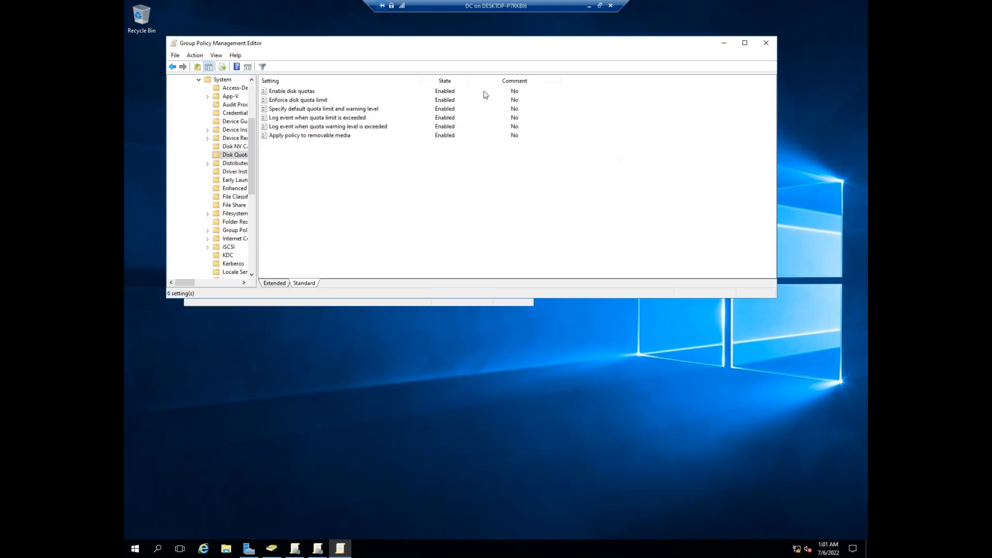
pyautogui.click(766, 42)
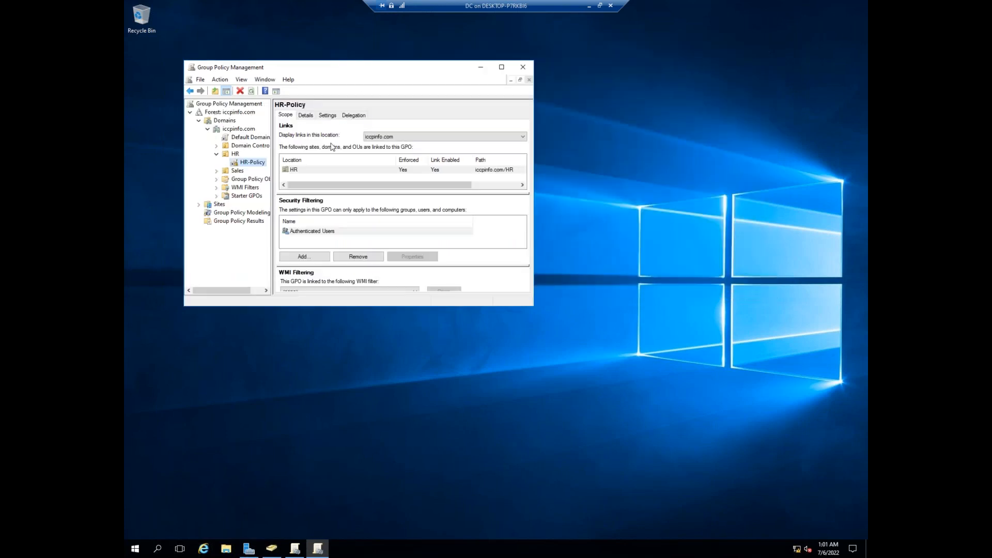
pyautogui.click(251, 91)
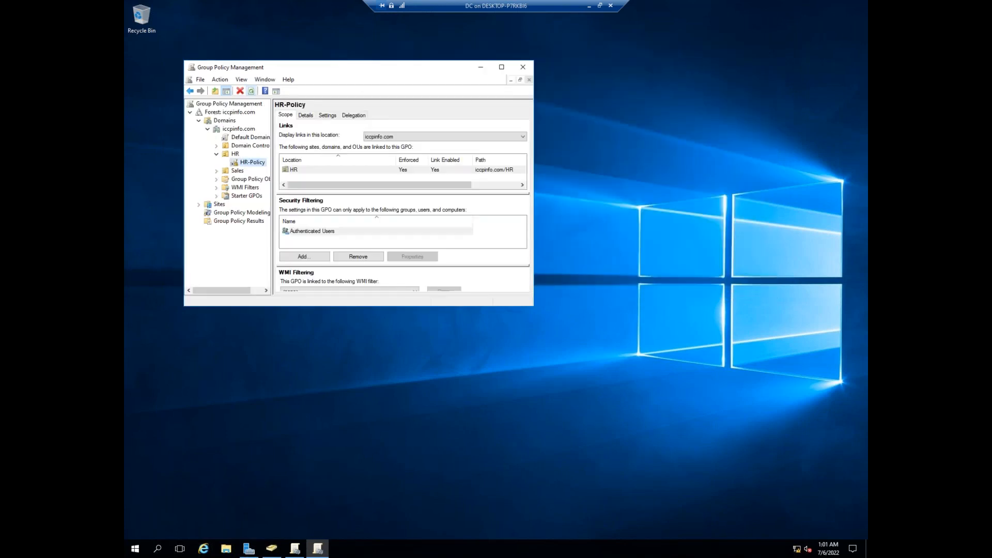
pyautogui.rightClick(253, 164)
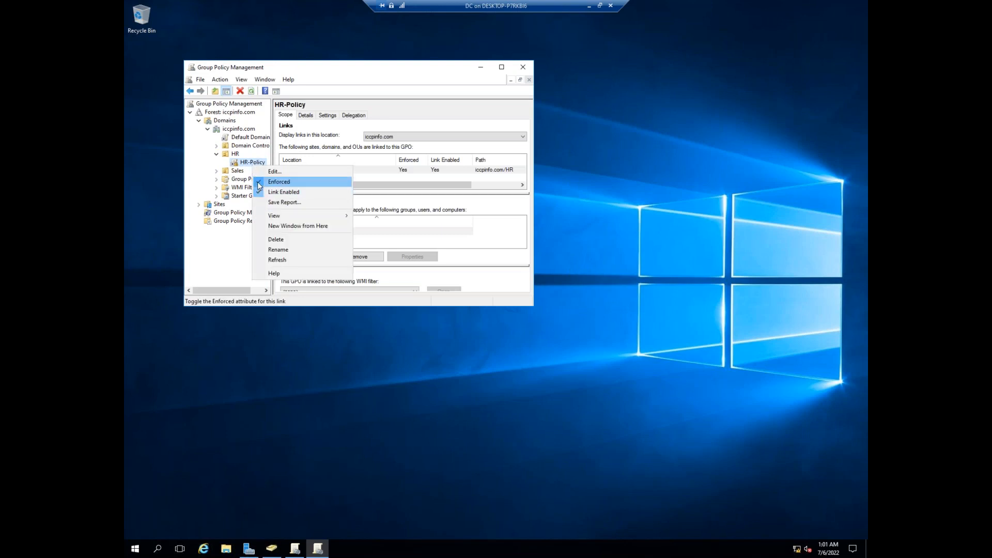
pyautogui.click(277, 182)
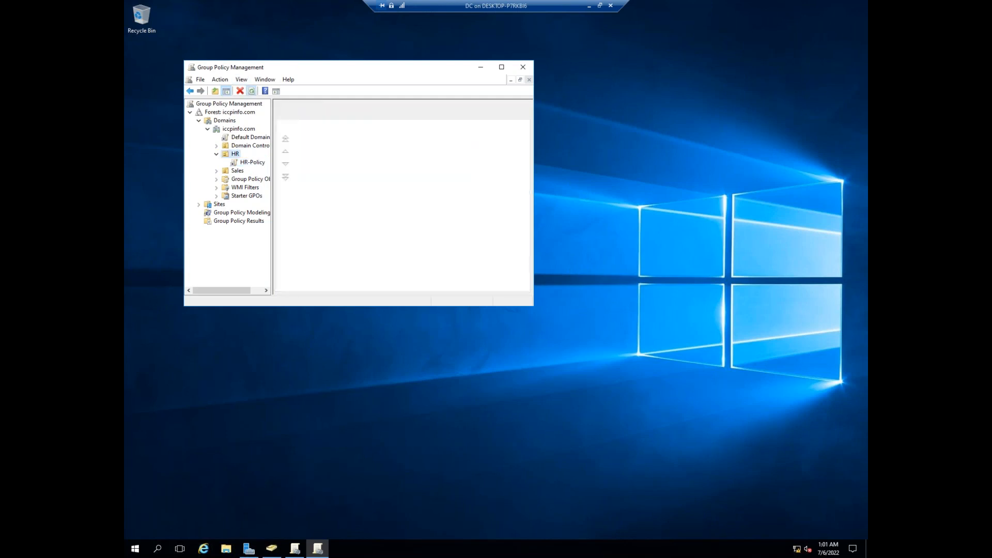
# Review HR-Policy's settings report with User Administrative Templates expanded, then minimize the console
pyautogui.click(306, 115)
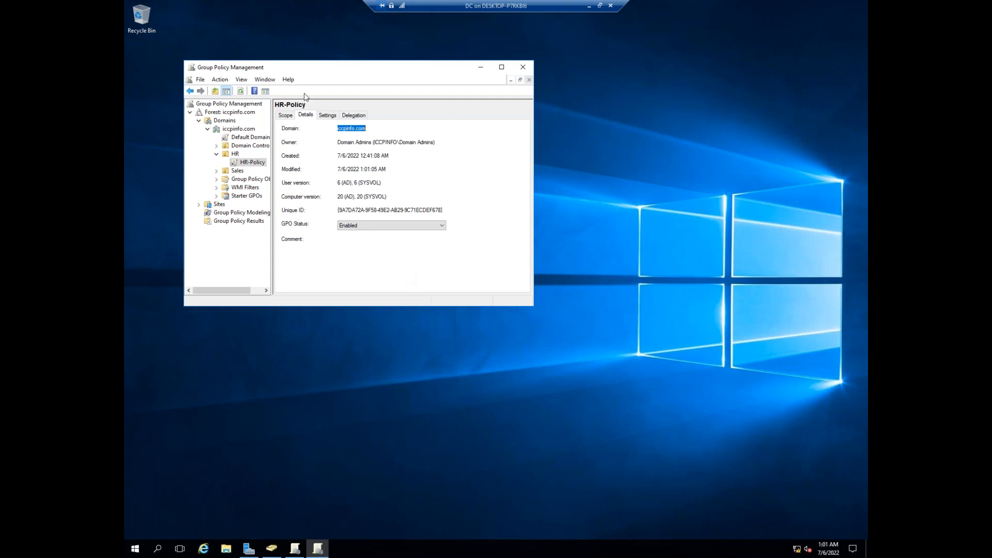
pyautogui.click(326, 116)
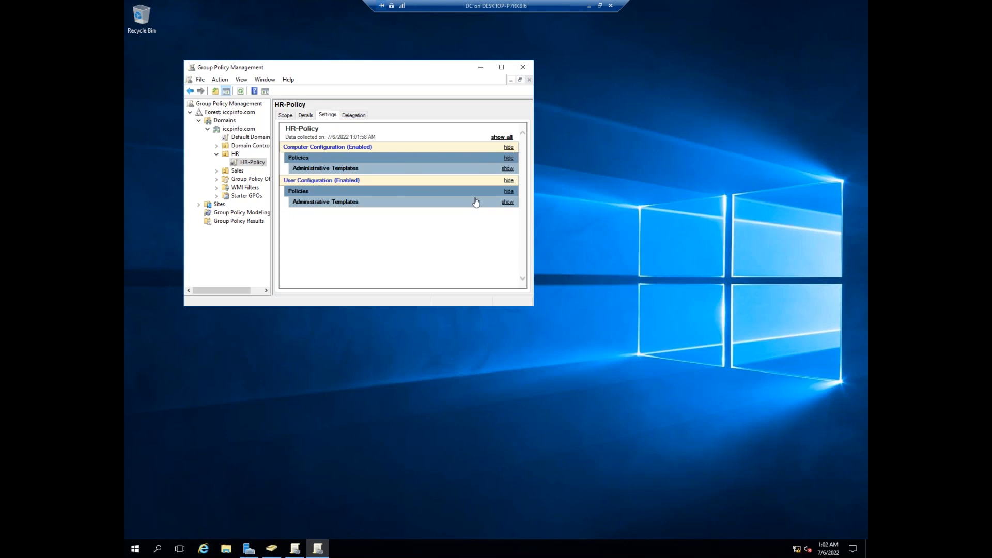
pyautogui.click(507, 202)
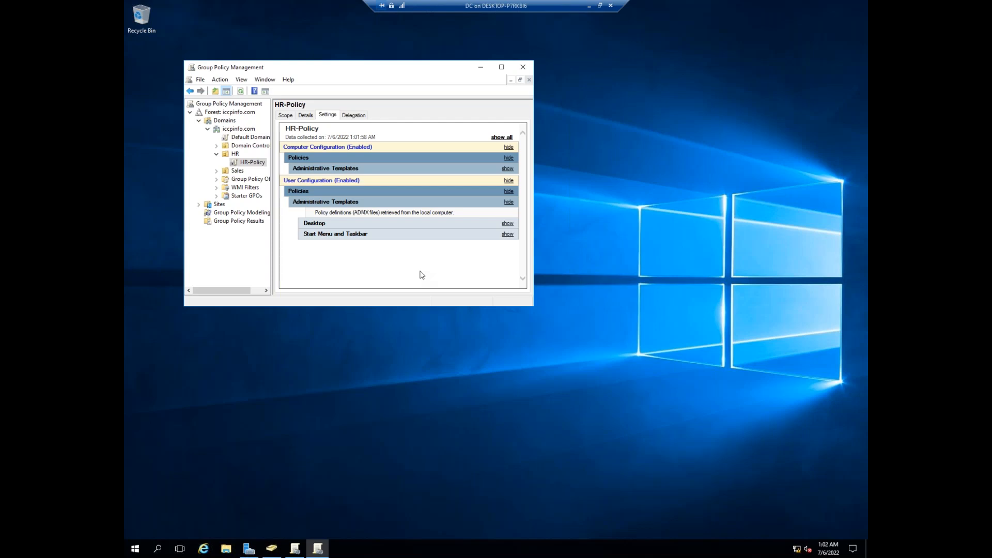
pyautogui.click(480, 67)
pyautogui.rightClick(445, 96)
# Refresh the DC desktop several times from its shortcut menu
pyautogui.click(472, 121)
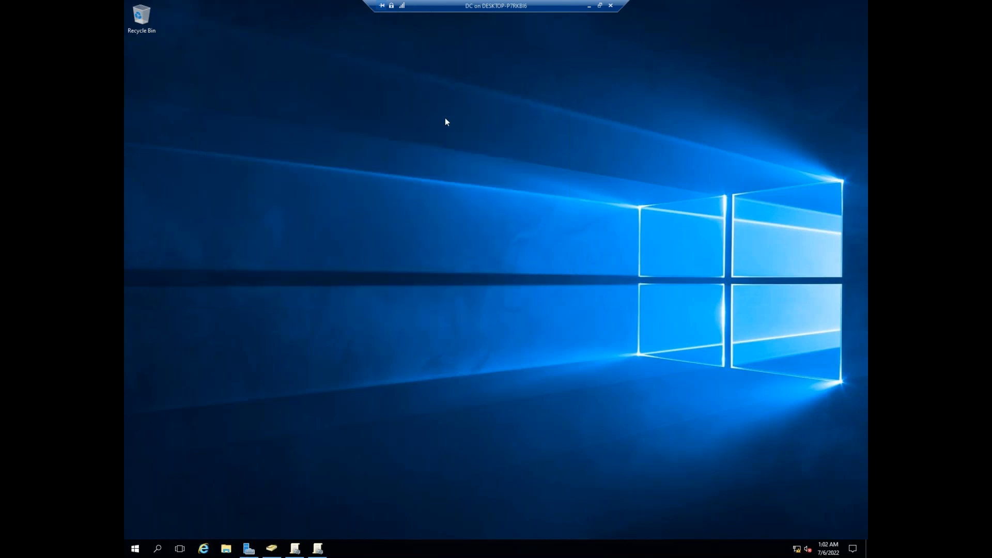
pyautogui.rightClick(390, 108)
pyautogui.click(430, 138)
pyautogui.rightClick(431, 137)
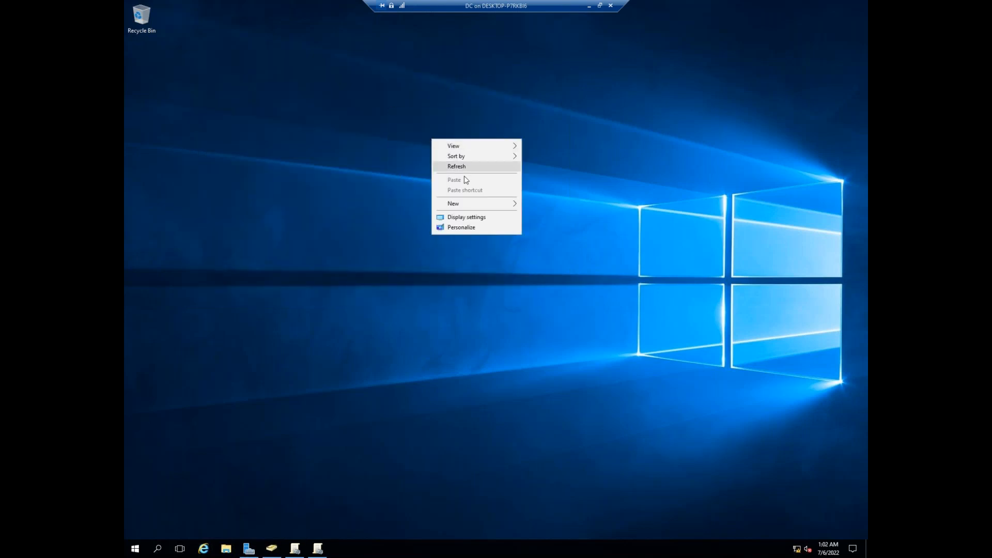
pyautogui.click(461, 169)
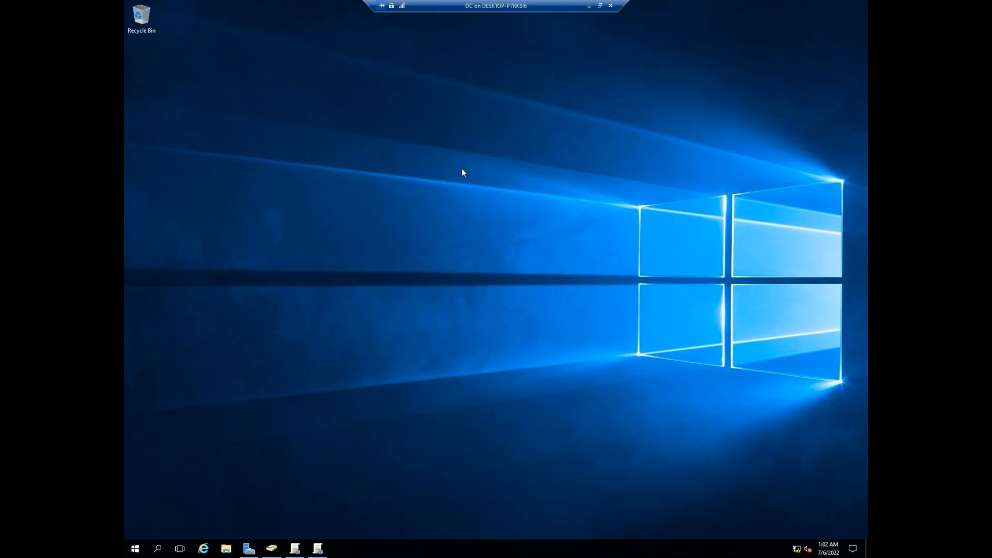
# Leave the DC session and compare Node2 and DC checkpoints and details in Hyper-V Manager
pyautogui.click(588, 7)
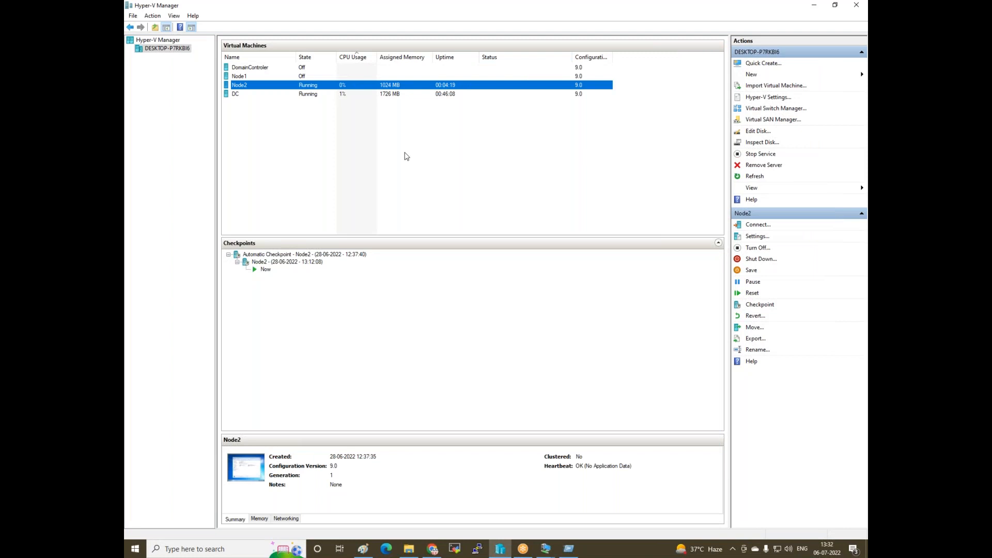
pyautogui.click(308, 96)
pyautogui.click(308, 96)
pyautogui.click(309, 86)
pyautogui.click(308, 95)
pyautogui.click(309, 86)
pyautogui.click(308, 95)
pyautogui.click(307, 86)
pyautogui.click(305, 94)
pyautogui.click(307, 86)
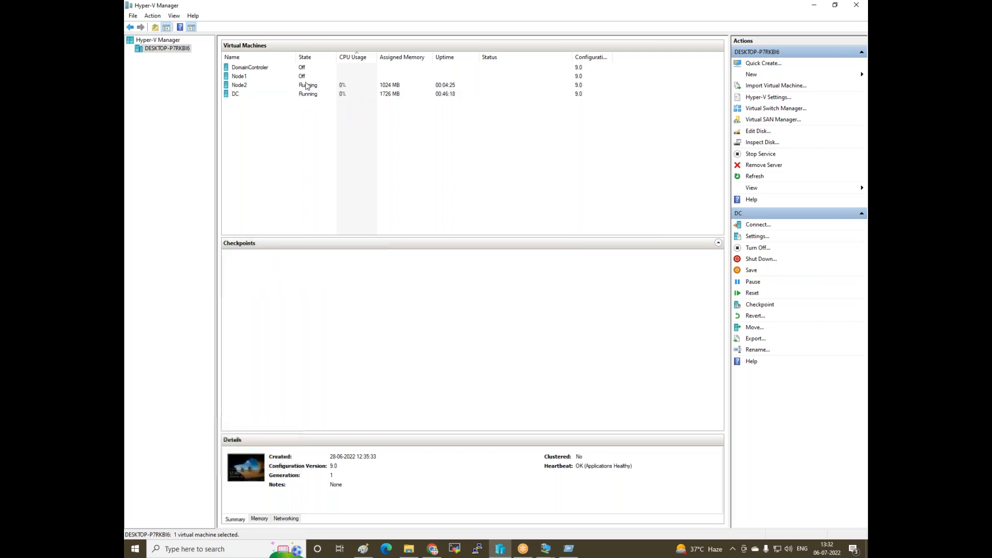
pyautogui.click(307, 85)
pyautogui.click(308, 94)
pyautogui.click(308, 85)
pyautogui.click(310, 95)
pyautogui.click(309, 85)
pyautogui.click(308, 94)
pyautogui.click(309, 85)
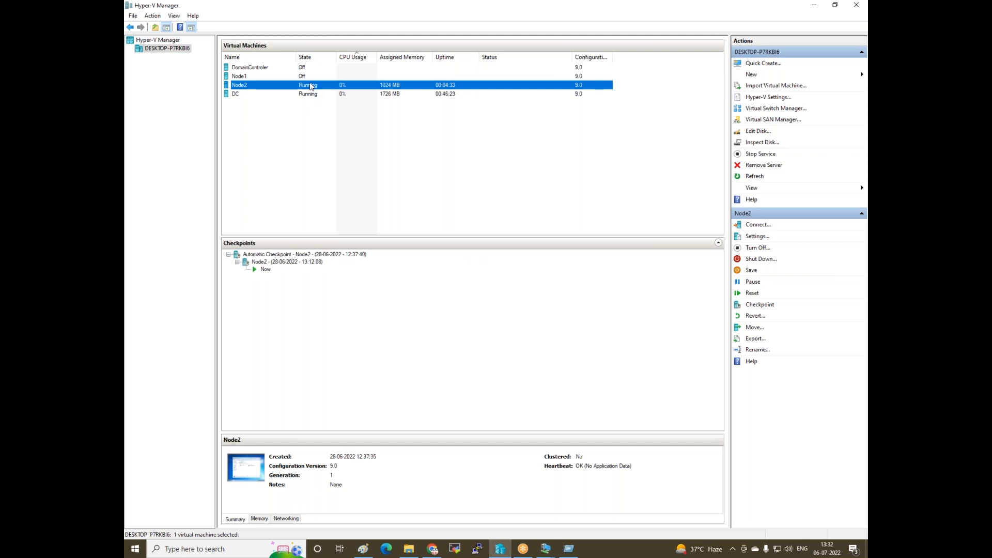
pyautogui.click(308, 95)
pyautogui.click(307, 87)
pyautogui.click(308, 94)
pyautogui.click(306, 87)
pyautogui.click(305, 92)
pyautogui.click(306, 87)
pyautogui.click(305, 92)
pyautogui.click(305, 94)
pyautogui.click(309, 85)
pyautogui.click(307, 94)
pyautogui.click(312, 86)
pyautogui.click(308, 94)
pyautogui.click(308, 86)
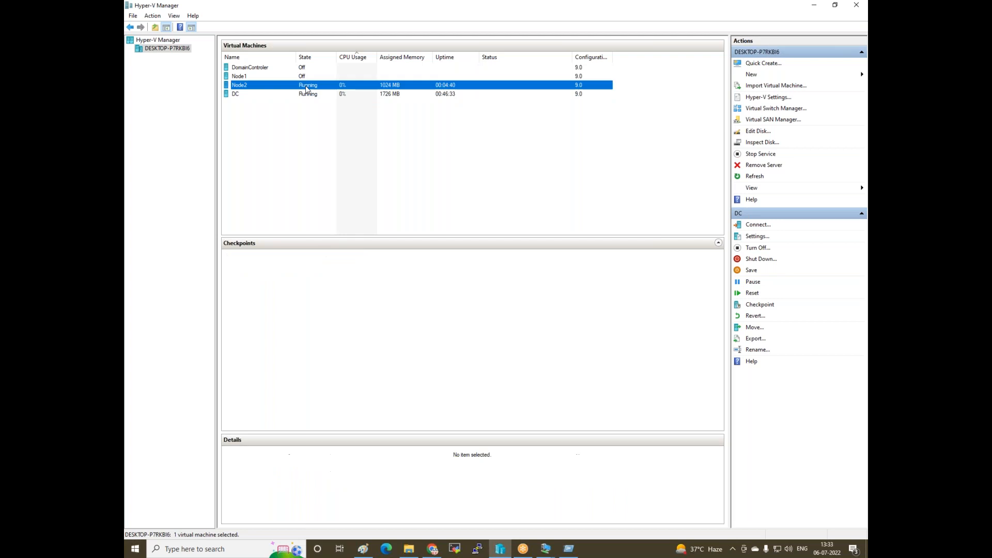
pyautogui.click(310, 102)
pyautogui.click(308, 94)
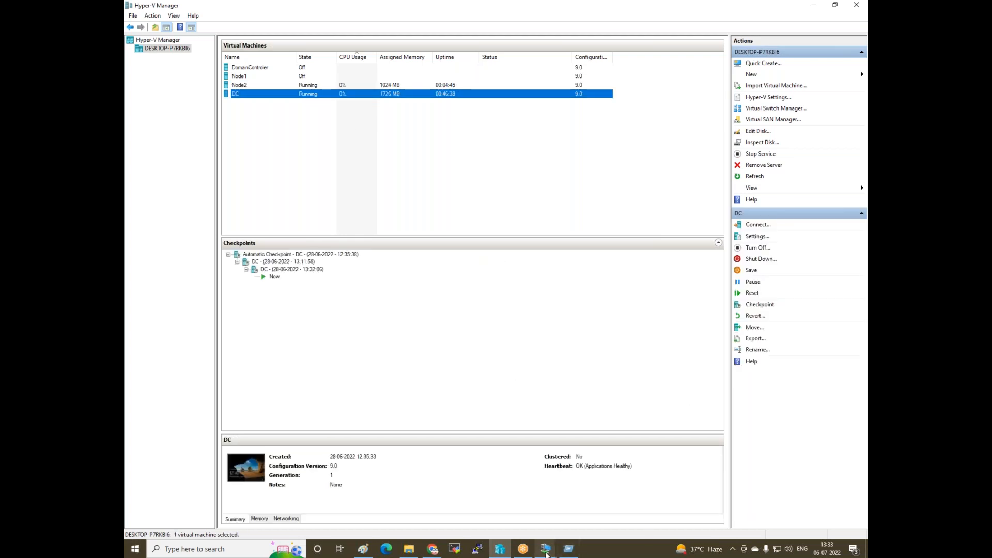
# Restart the Node2 Windows 7 client from its Start menu shut-down options
pyautogui.moveTo(546, 553)
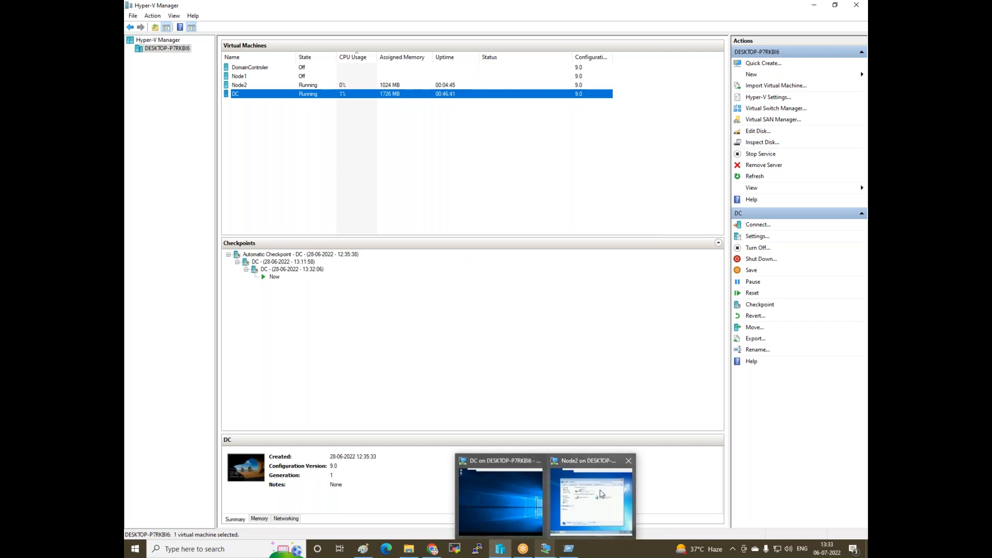
pyautogui.click(592, 498)
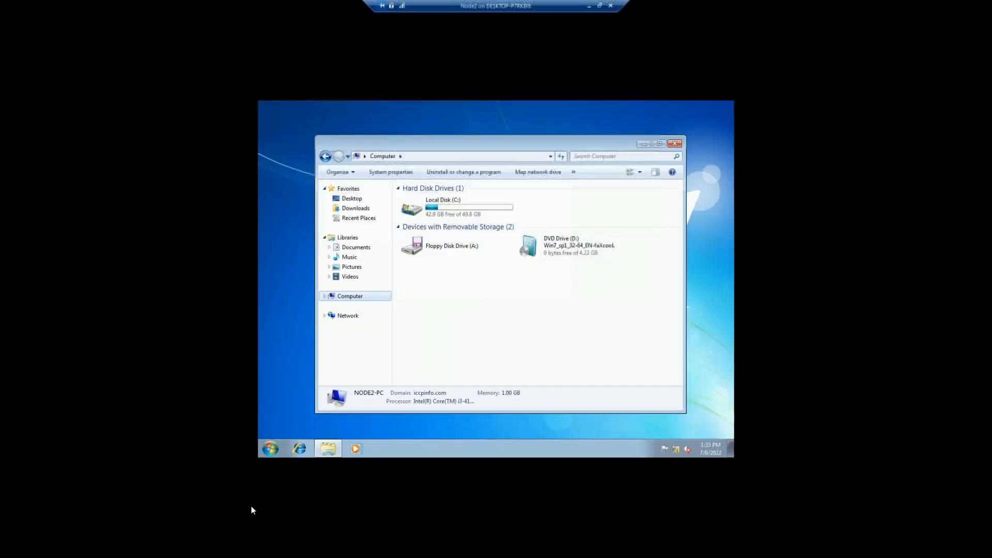
pyautogui.click(270, 448)
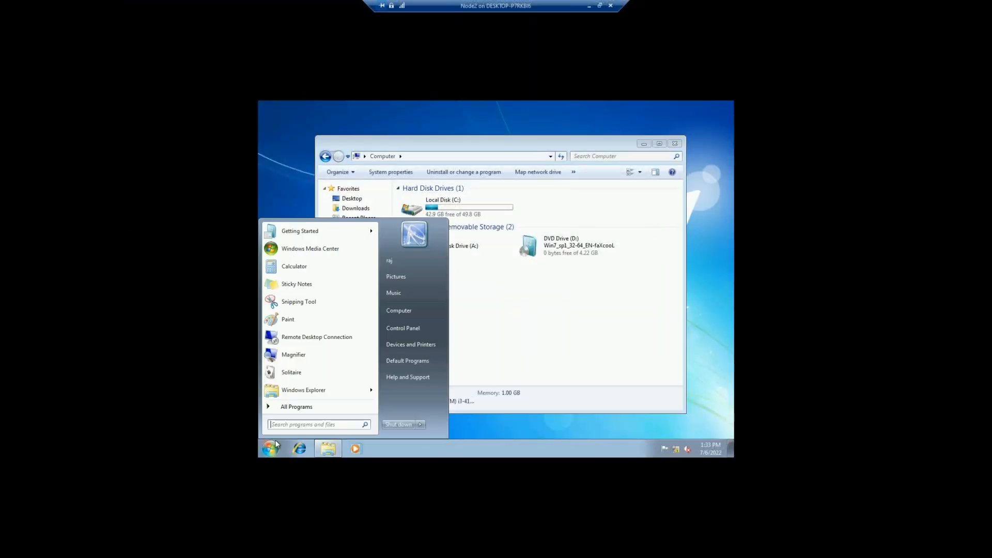
pyautogui.click(423, 423)
pyautogui.click(447, 412)
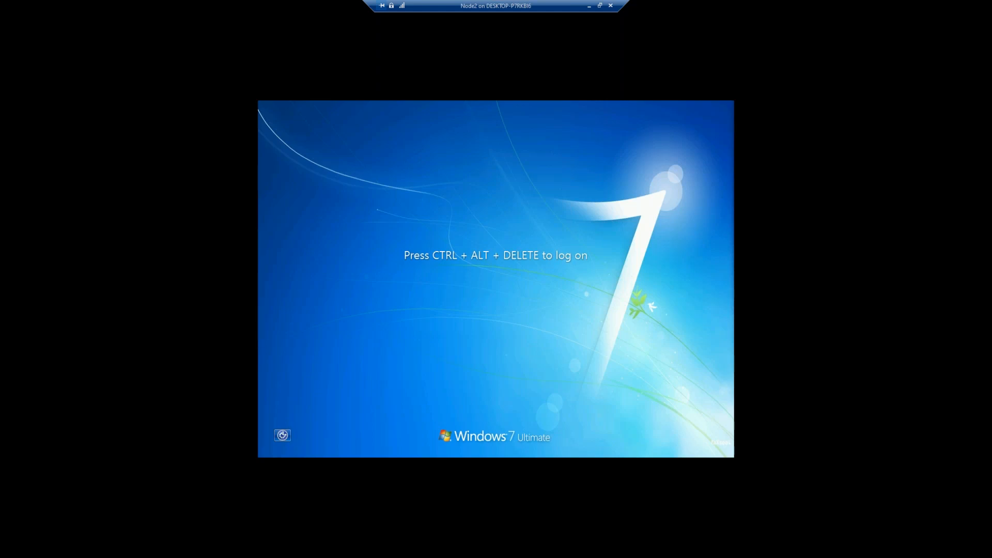
# Bring up Node2's logon prompt with Ctrl+Alt+Del, then return to Hyper-V Manager
pyautogui.hotkey('ctrl', 'alt', 'End')
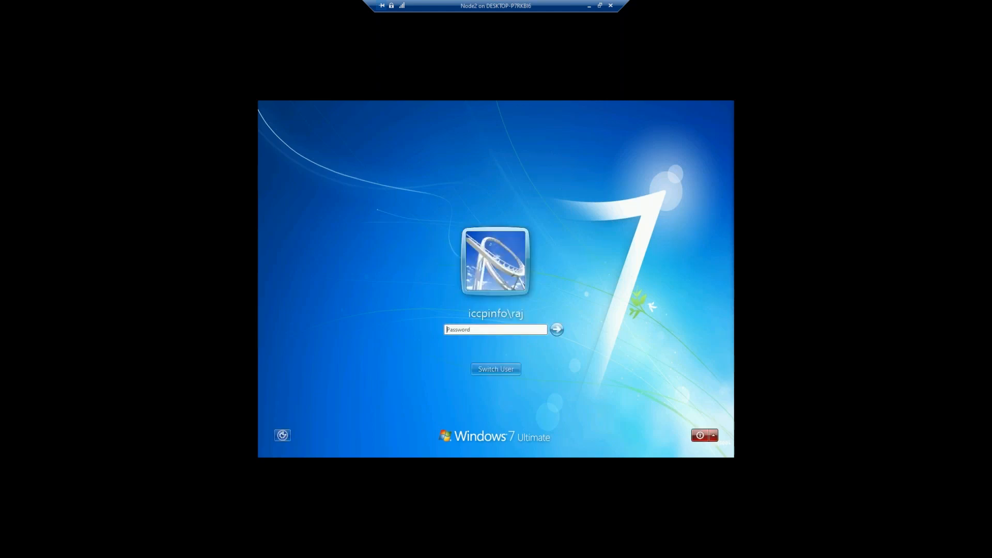
pyautogui.write('P')
pyautogui.click(587, 7)
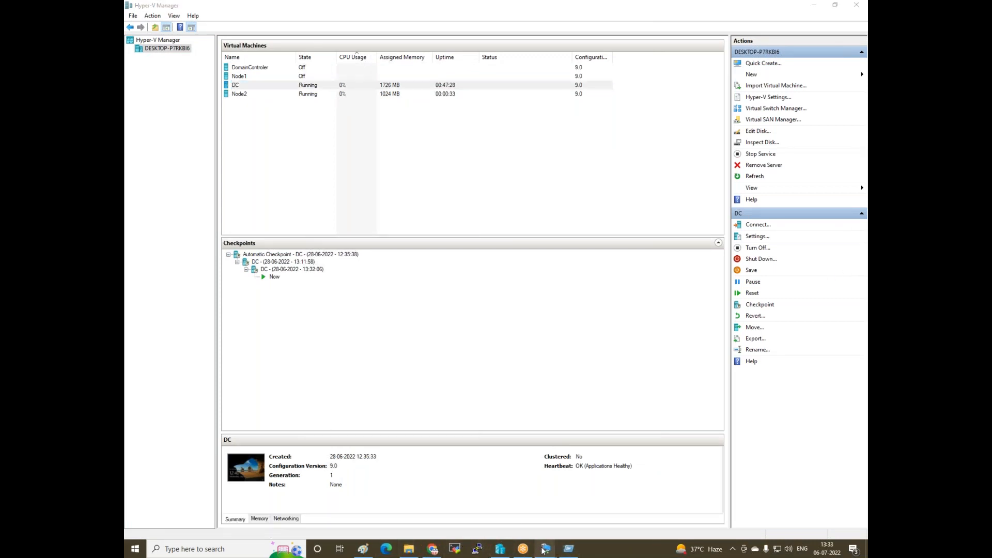
# Switch to the DC session and launch gpmc.msc from the Run dialog
pyautogui.moveTo(546, 552)
pyautogui.click(498, 507)
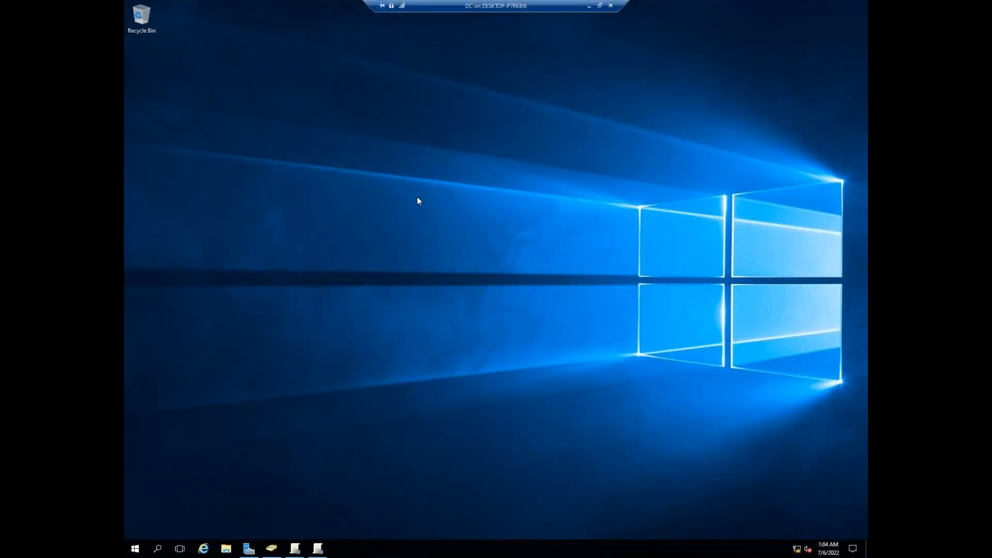
pyautogui.press('super+r')
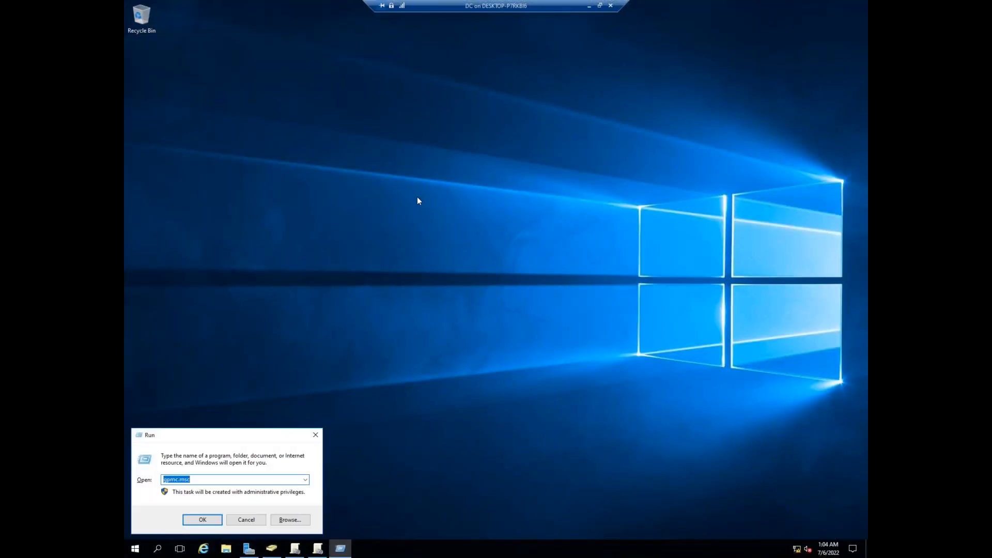
pyautogui.press('Return')
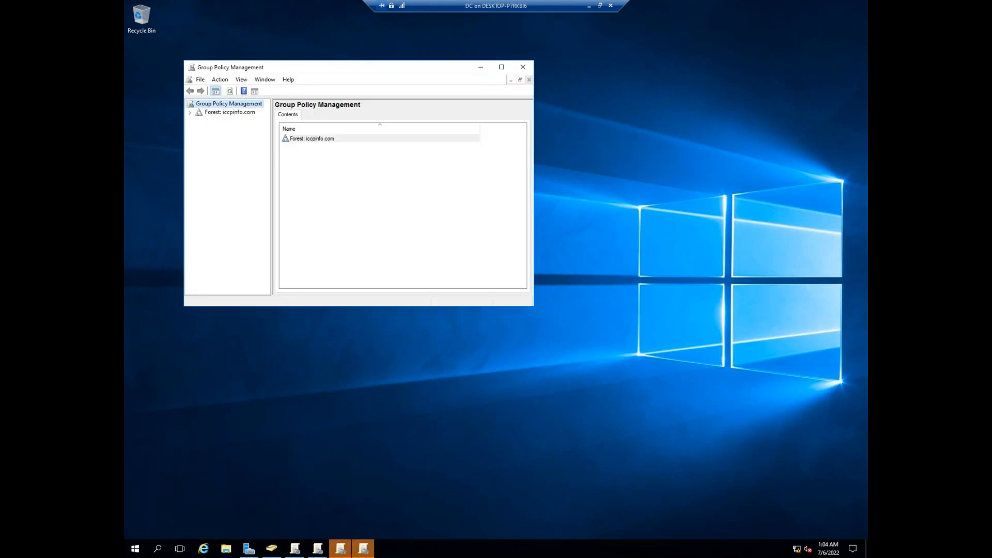
# Run gpupdate /force five times from the Run dialog, then return to Hyper-V Manager
pyautogui.press('super+r')
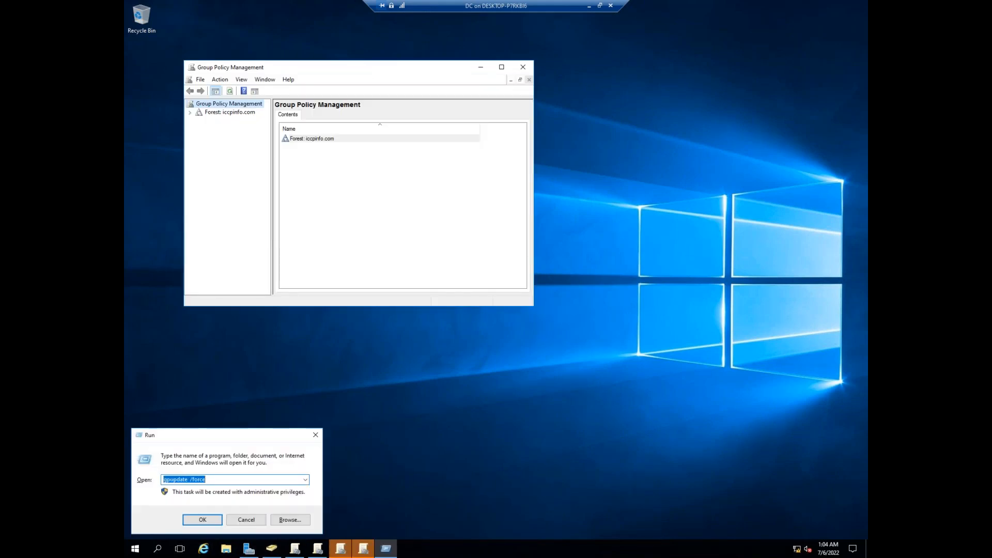
pyautogui.press('Return')
pyautogui.press('super+r')
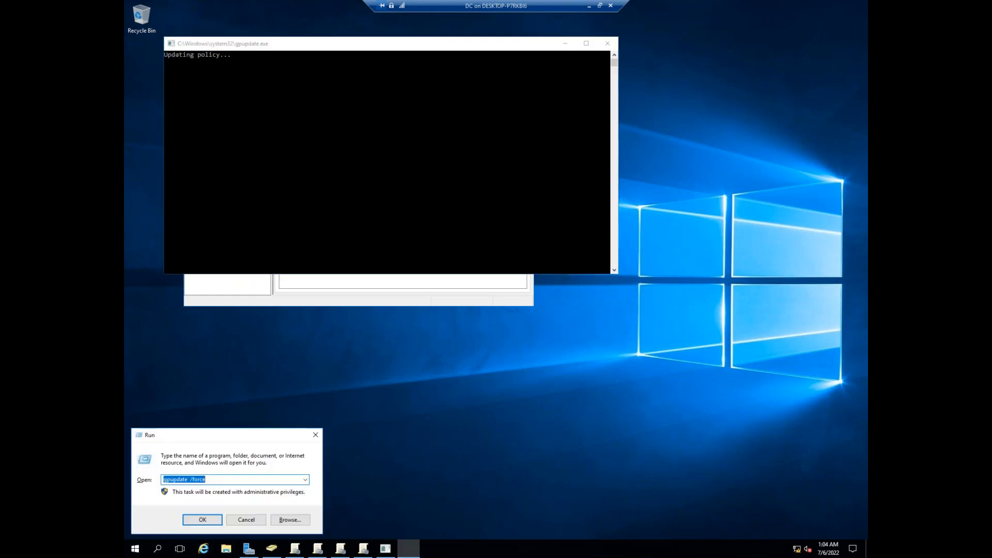
pyautogui.press('Return')
pyautogui.press('super+r')
pyautogui.press('Return')
pyautogui.press('super+r')
pyautogui.press('Return')
pyautogui.press('super+r')
pyautogui.press('Return')
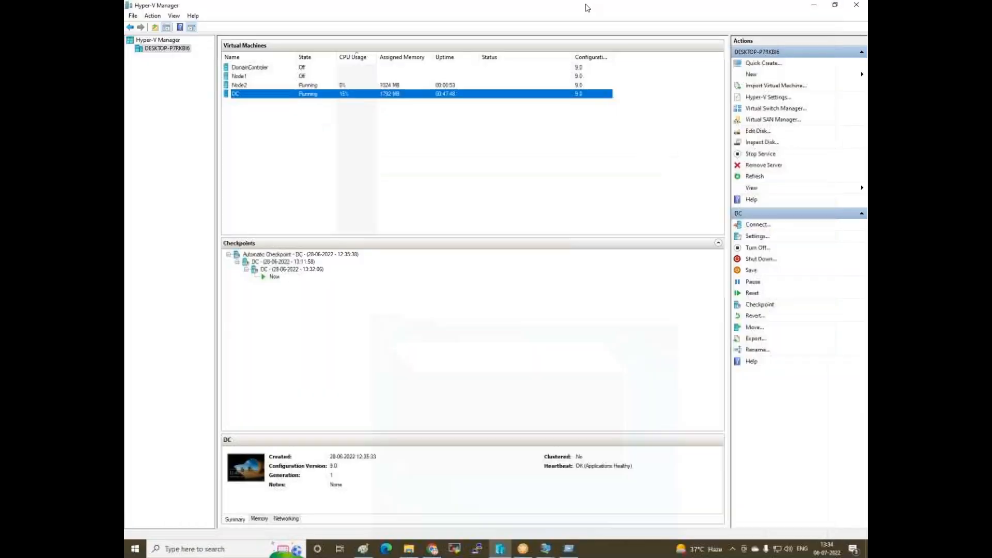
pyautogui.click(588, 7)
# Sign in on the Node2 logon screen with the account password
pyautogui.click(543, 551)
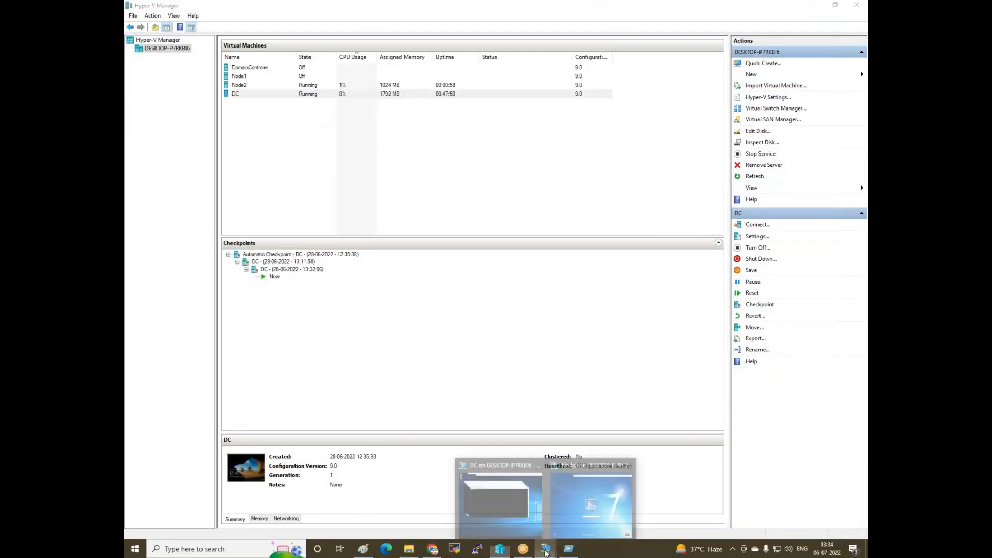
pyautogui.click(588, 498)
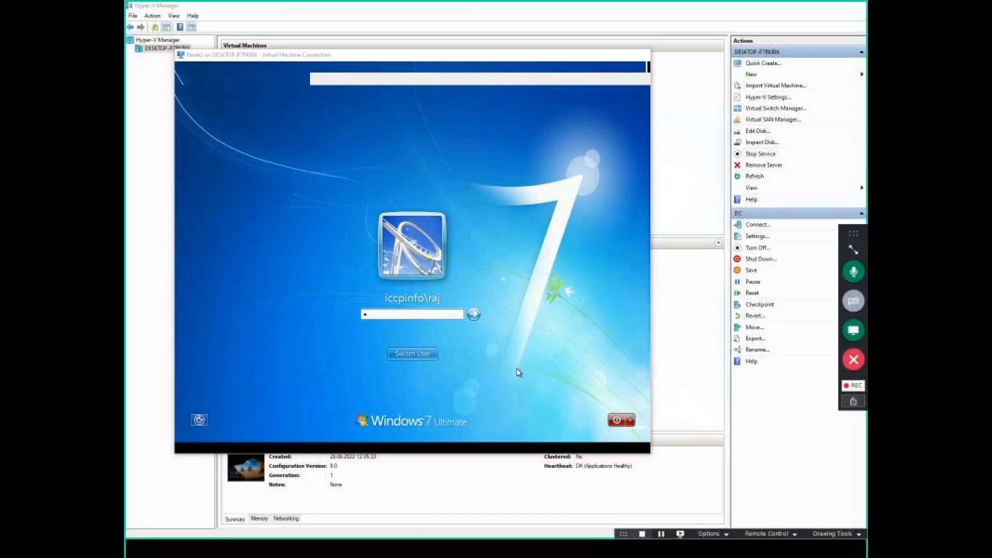
pyautogui.write('•••')
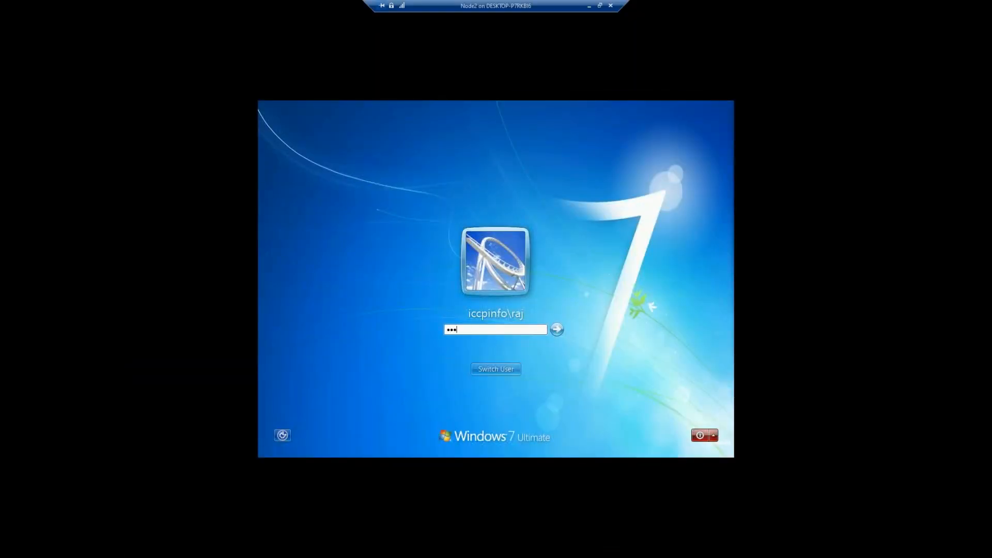
pyautogui.write('•••••')
pyautogui.press('Return')
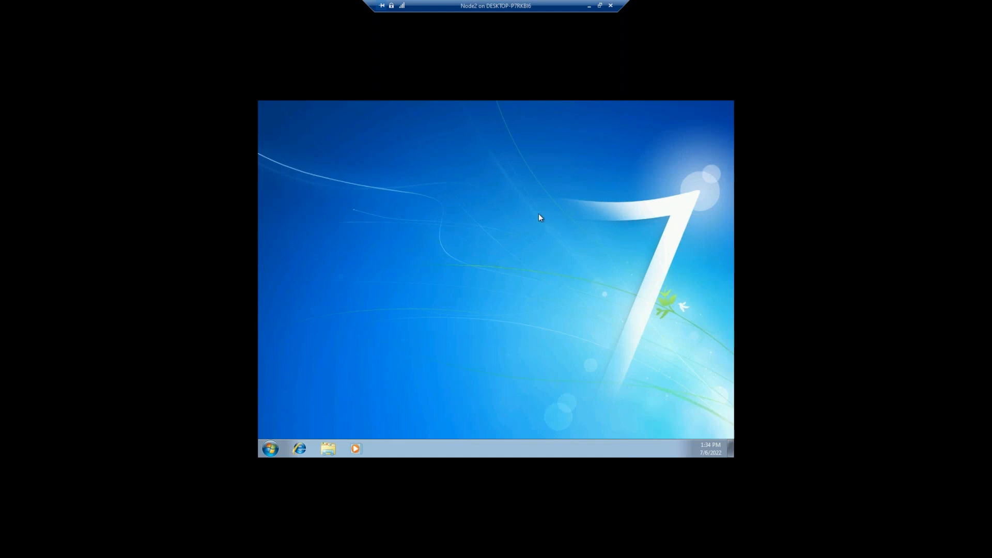
# Check Node2's drives and free space in Computer, then close the full-screen session
pyautogui.click(329, 448)
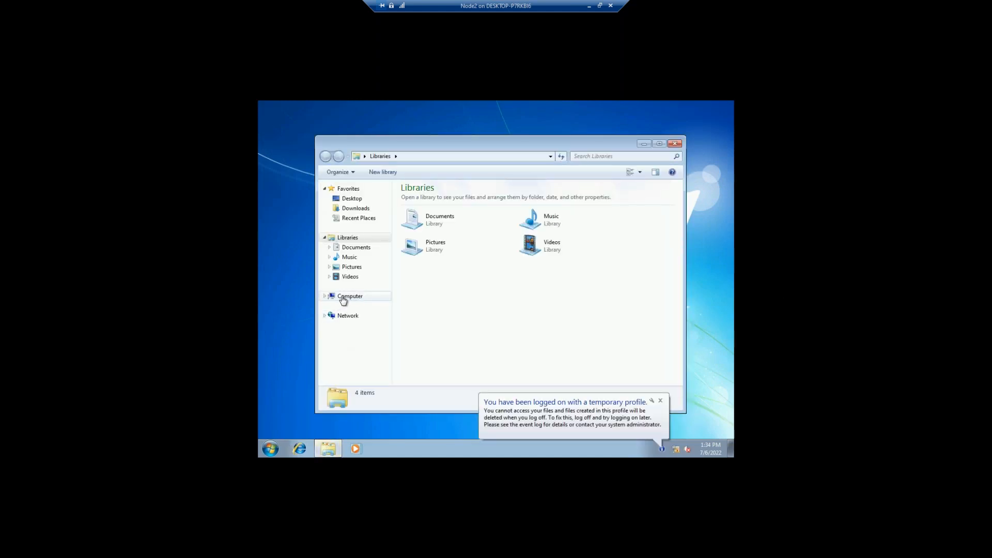
pyautogui.click(344, 298)
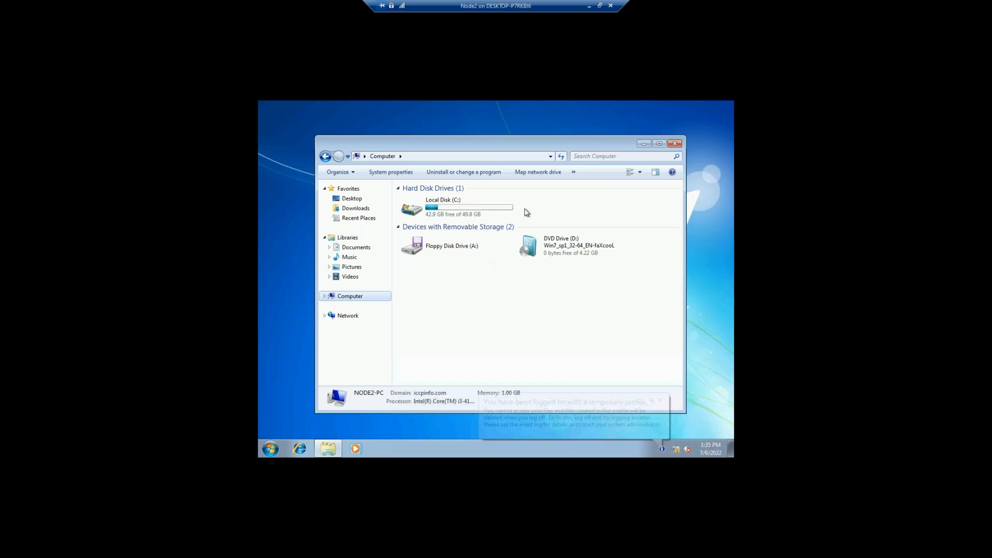
pyautogui.click(675, 143)
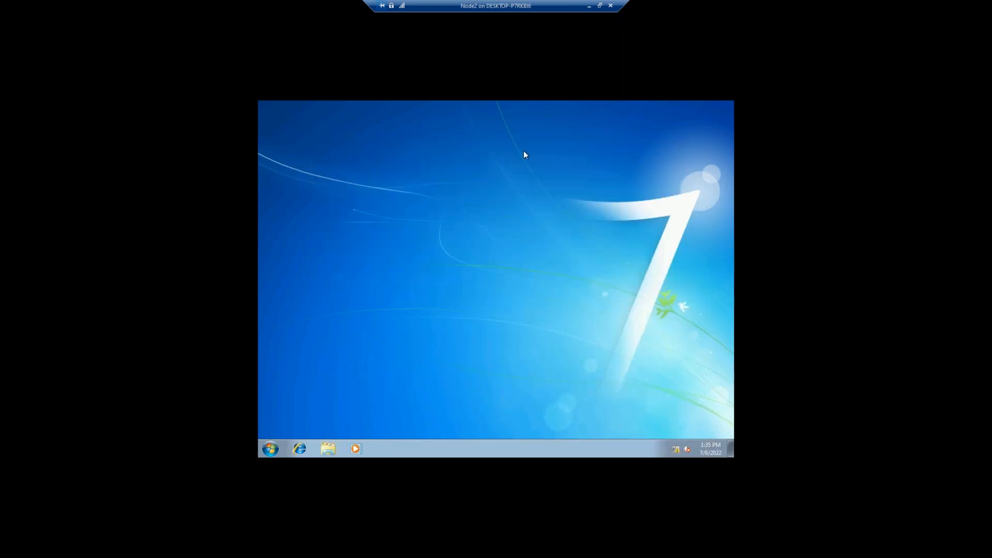
pyautogui.click(611, 5)
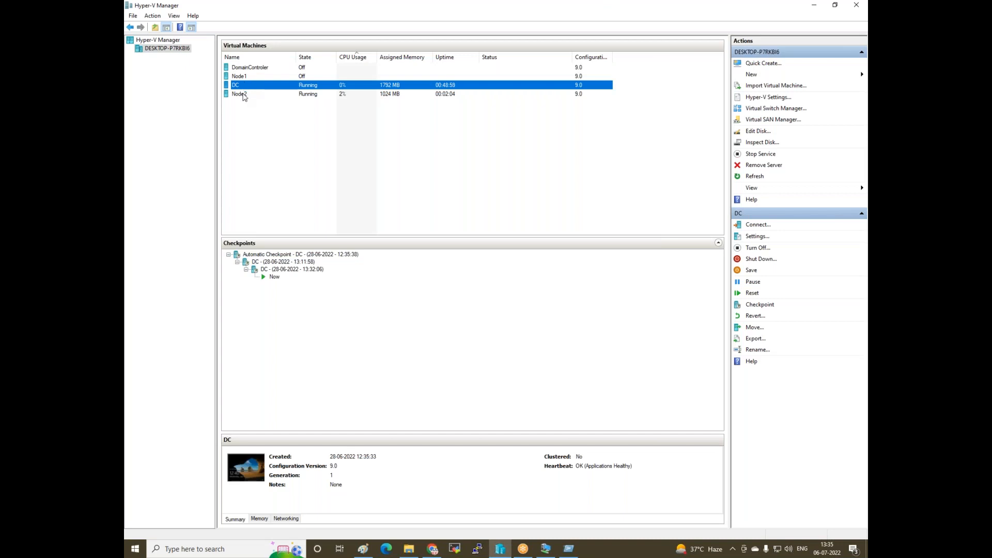
# Cancel a Reset, then turn off Node2 and start it again
pyautogui.rightClick(243, 95)
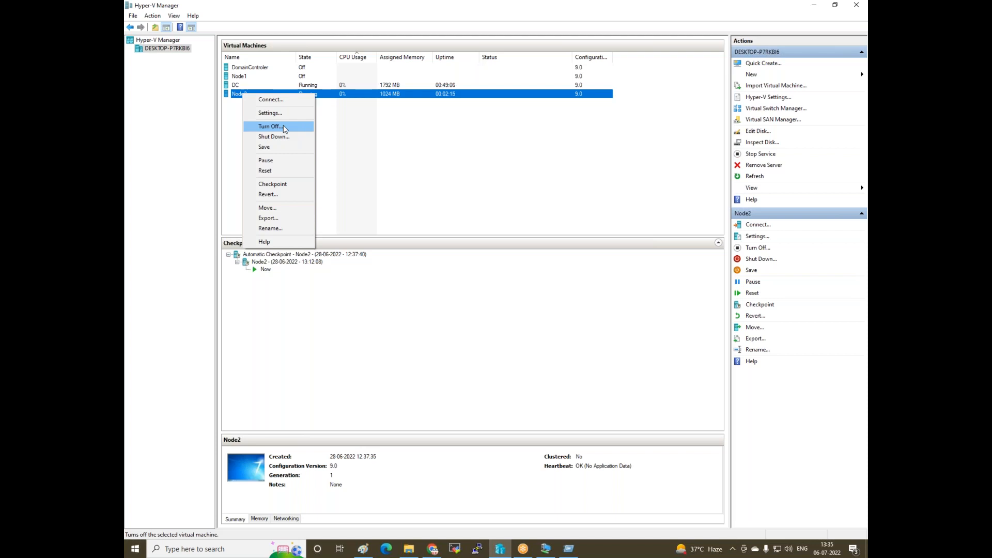
pyautogui.click(274, 173)
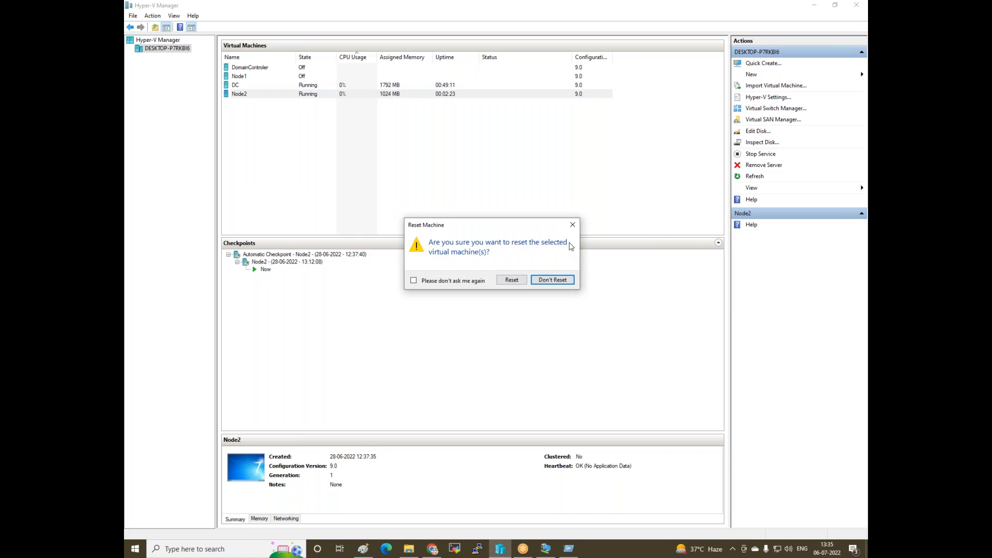
pyautogui.click(572, 226)
pyautogui.rightClick(266, 96)
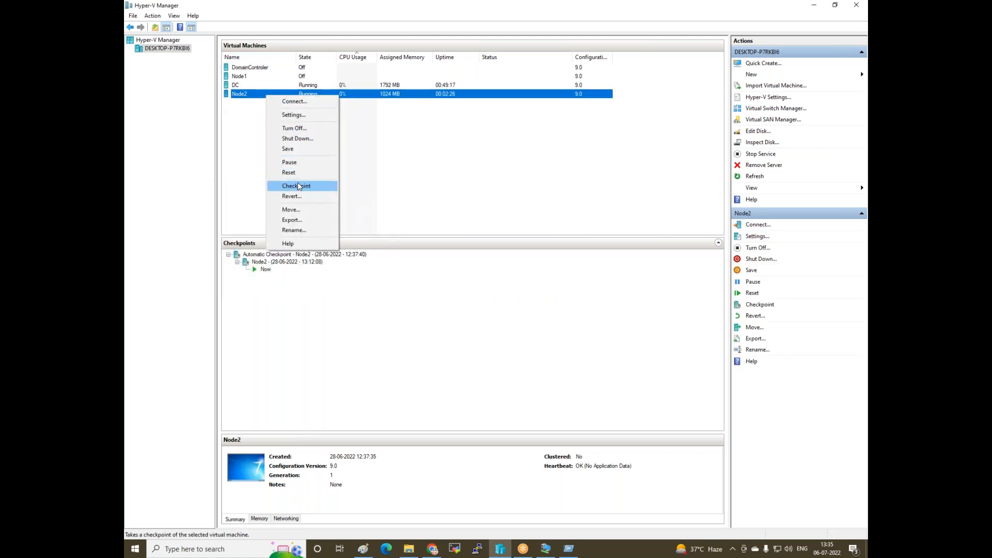
pyautogui.click(302, 138)
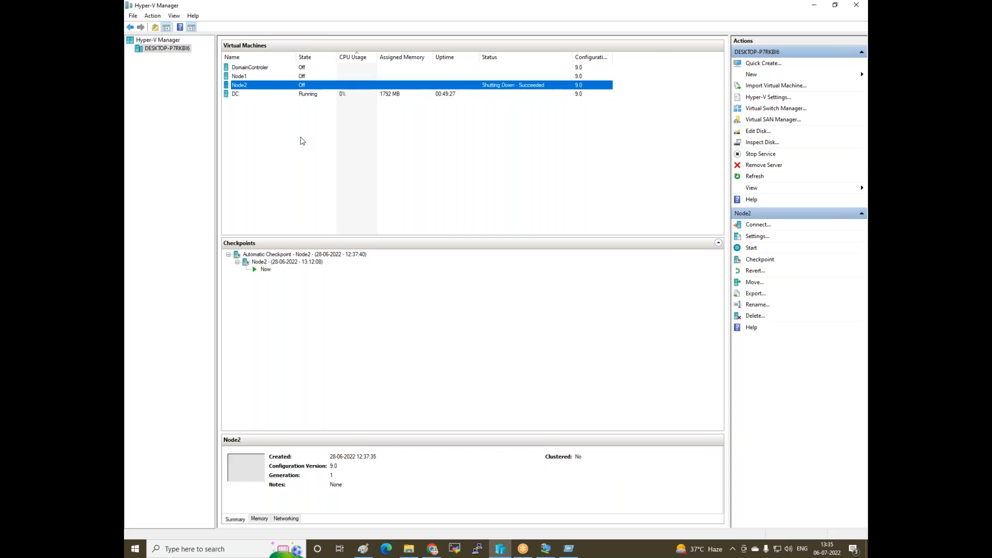
pyautogui.rightClick(266, 84)
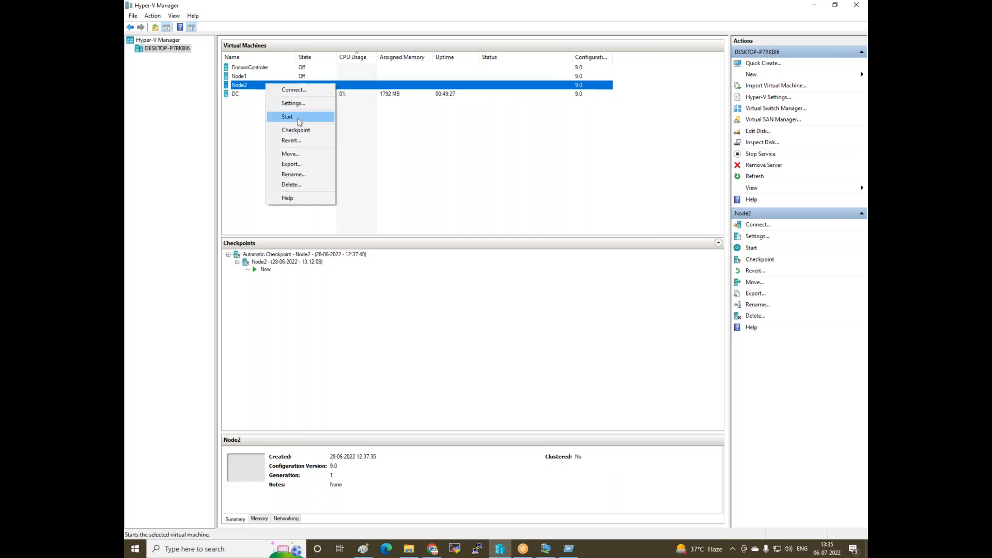
pyautogui.click(288, 117)
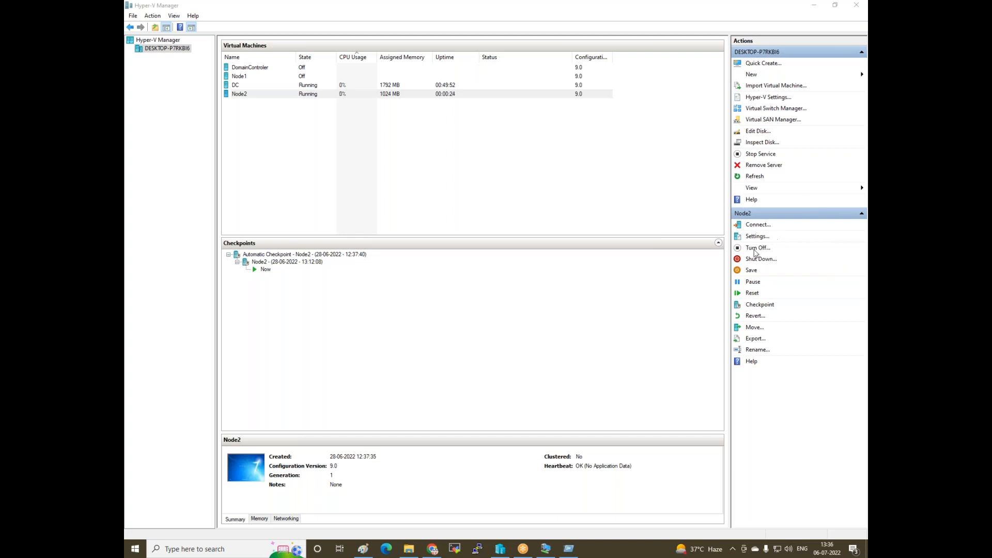
# Check the DC and Node2 rows, then bring the DC session to the front
pyautogui.click(323, 86)
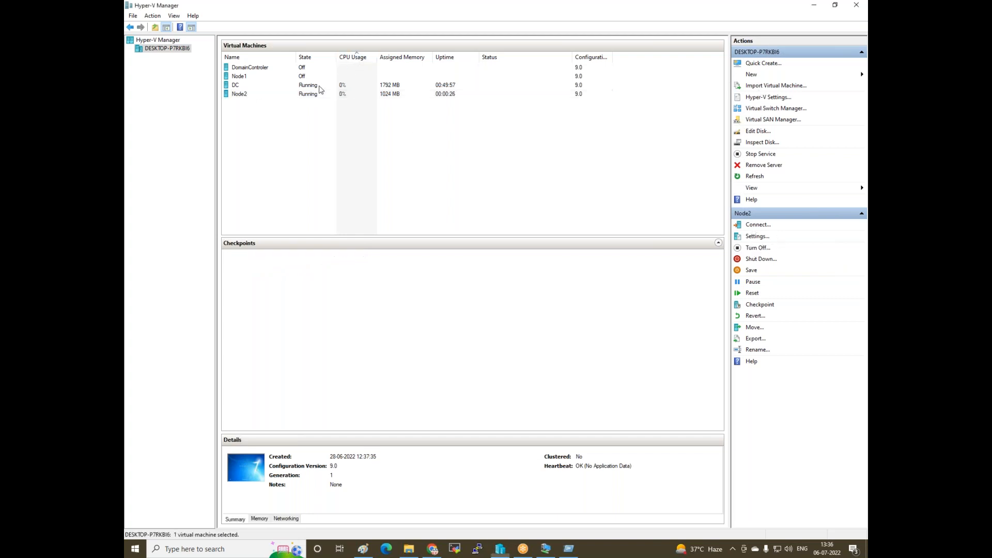
pyautogui.click(248, 97)
pyautogui.rightClick(243, 95)
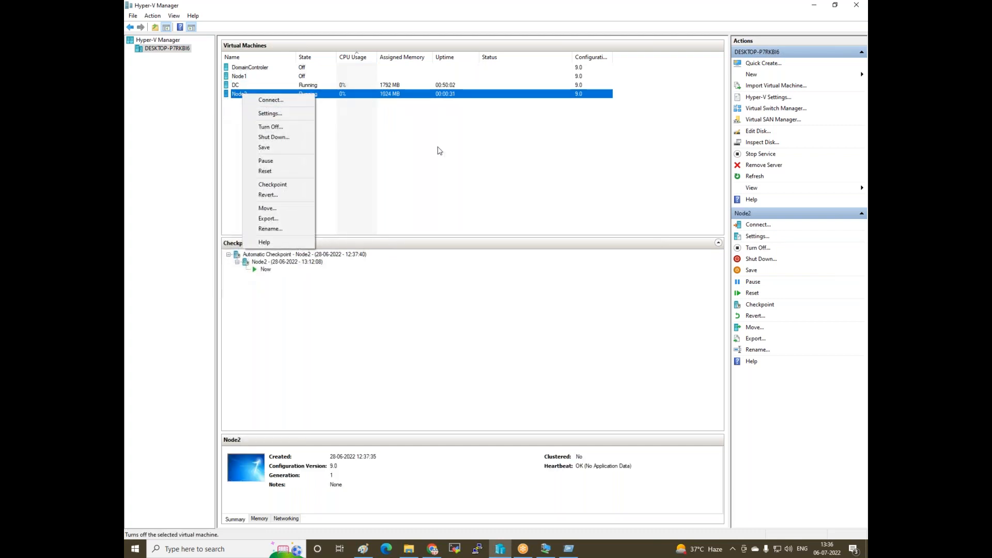
pyautogui.click(434, 148)
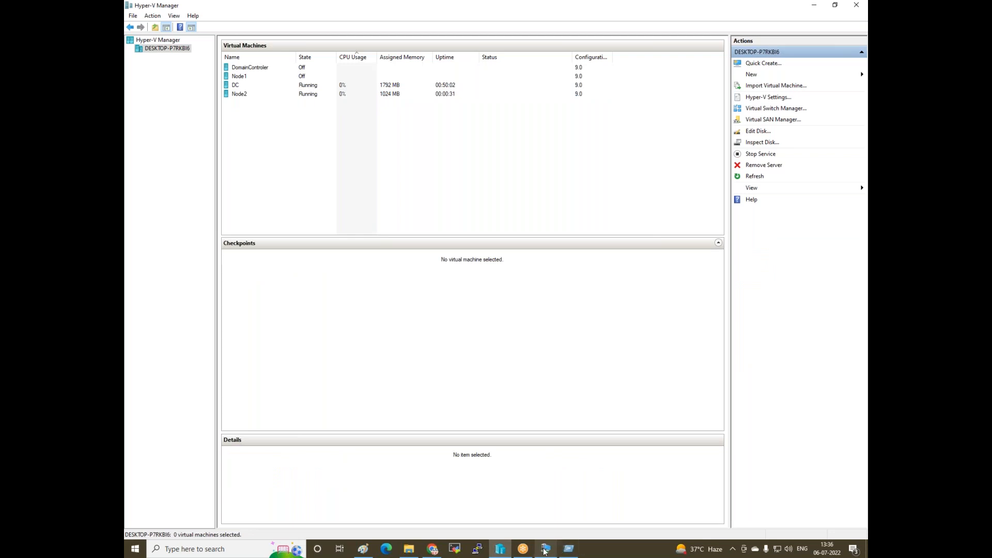
pyautogui.moveTo(545, 552)
pyautogui.click(525, 511)
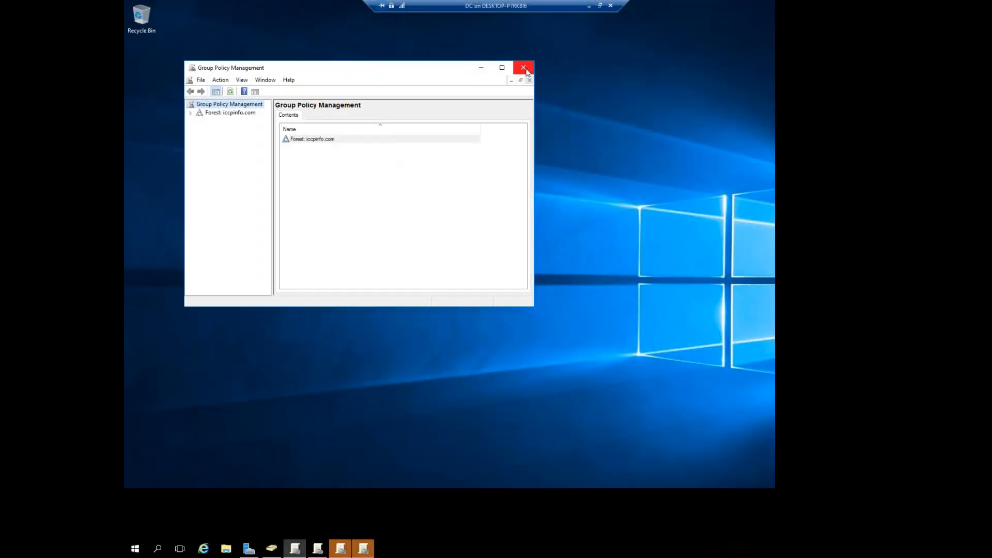
# Move the Sales user account into the HR unit, then minimize the DC window
pyautogui.click(271, 548)
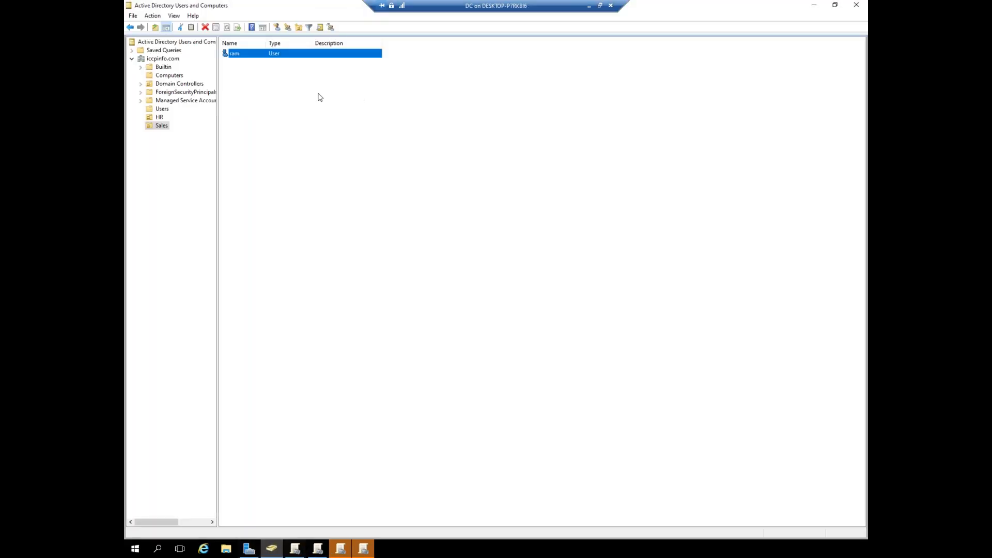
pyautogui.rightClick(233, 57)
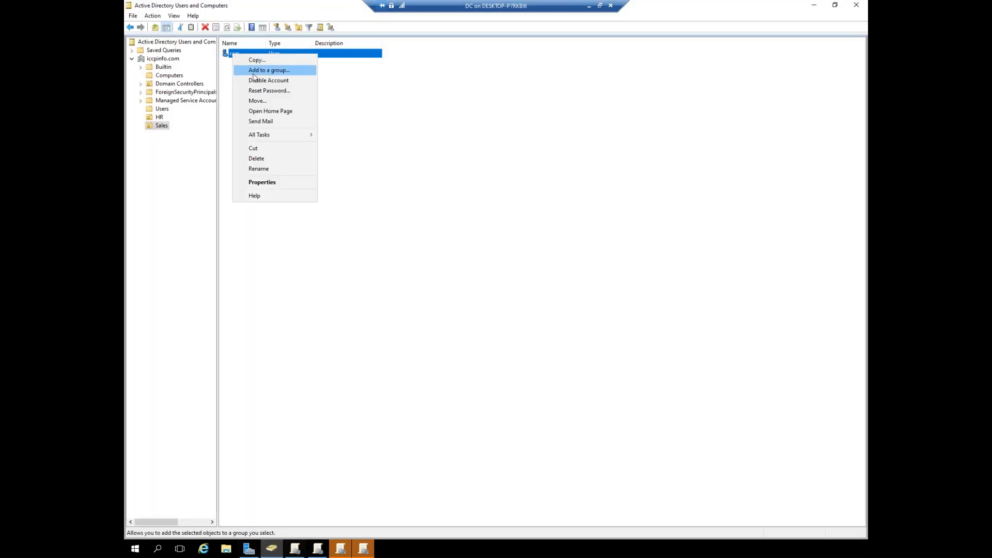
pyautogui.click(253, 100)
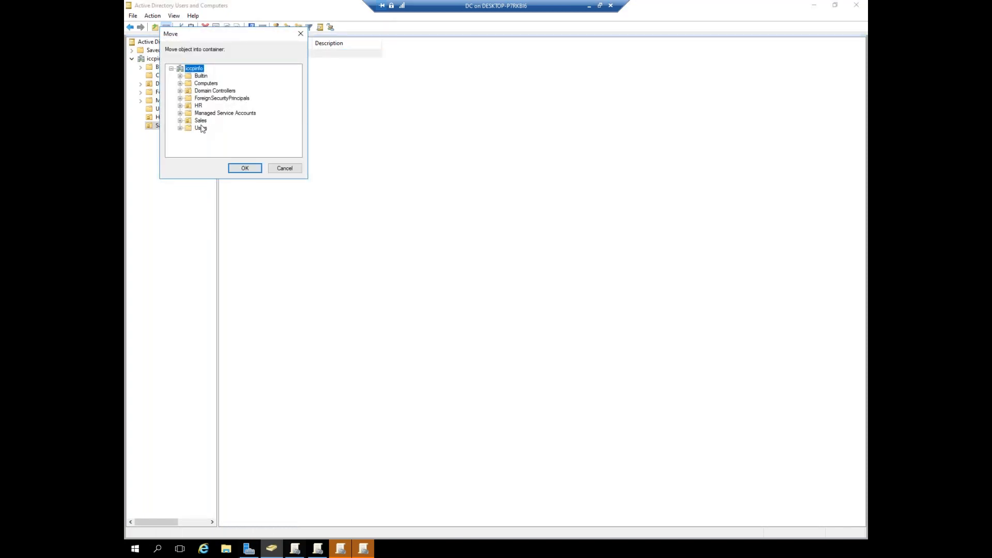
pyautogui.click(199, 106)
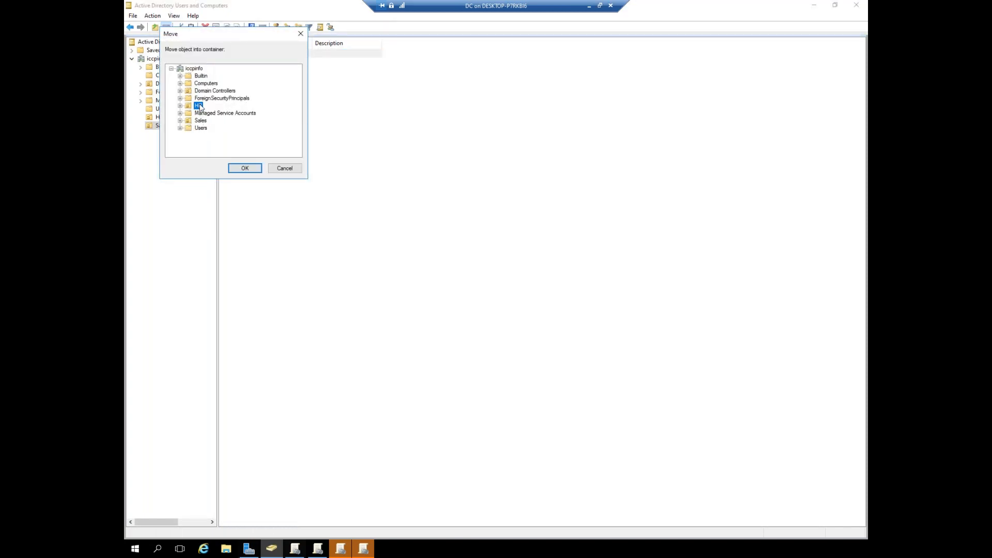
pyautogui.click(237, 169)
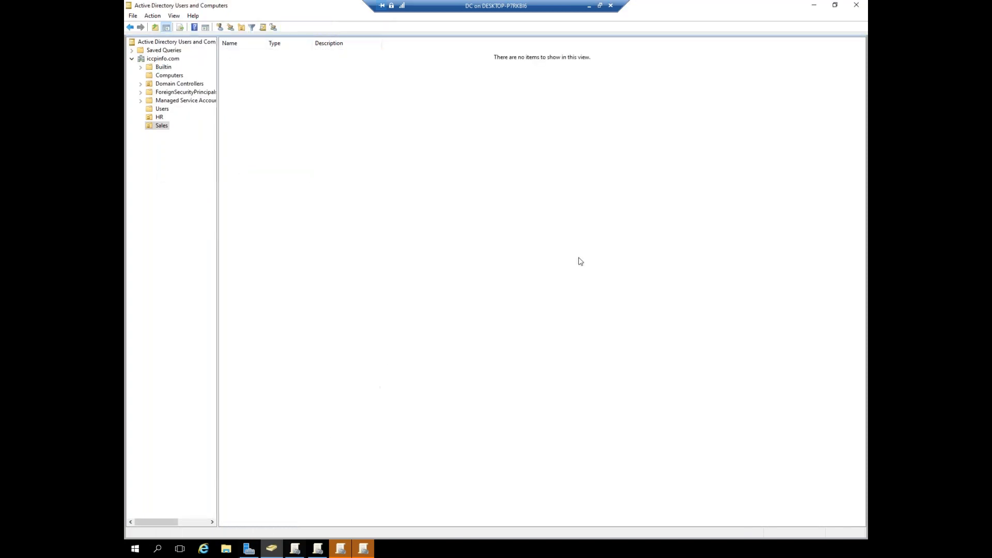
pyautogui.click(590, 7)
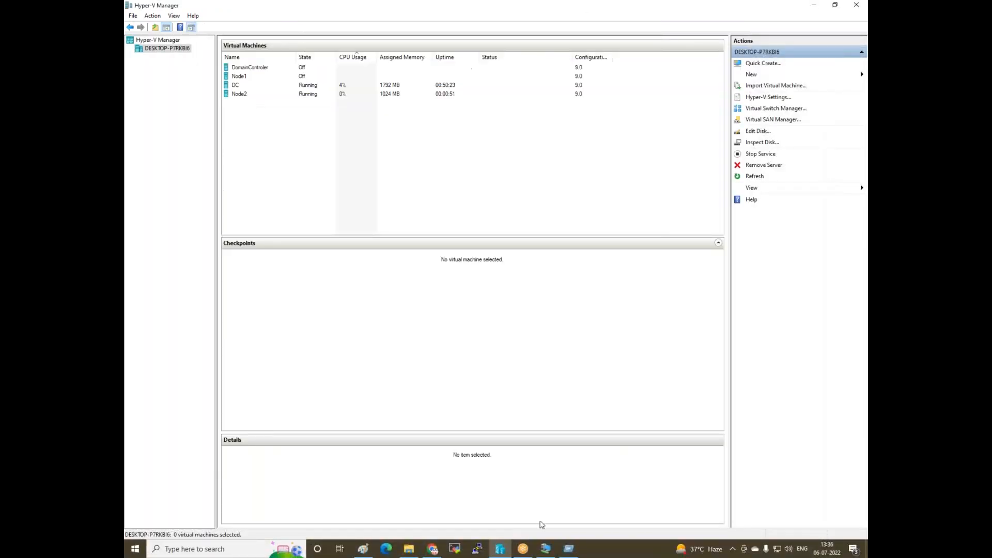
# Connect to Node2's console in Hyper-V and bring up the Windows 7 logon screen
pyautogui.moveTo(548, 551)
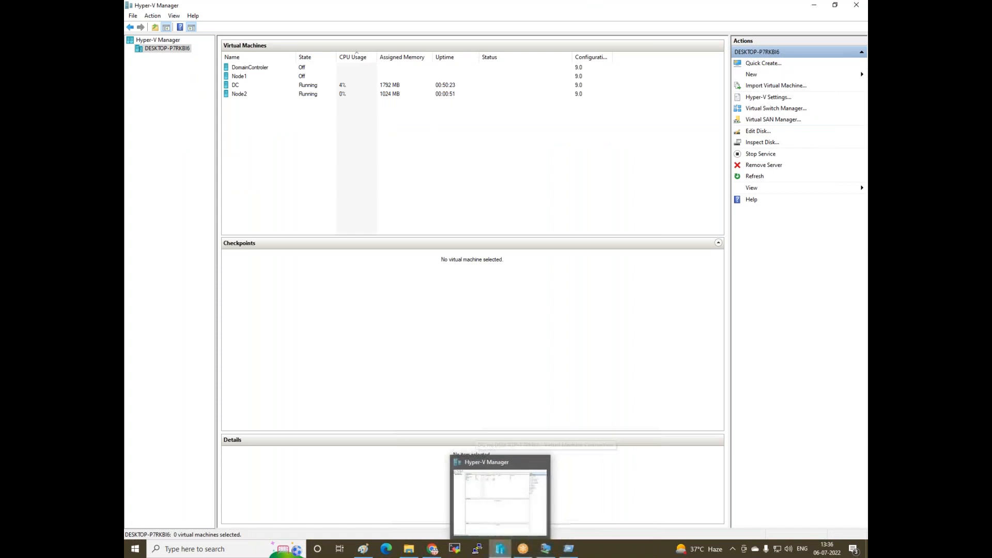
pyautogui.rightClick(237, 96)
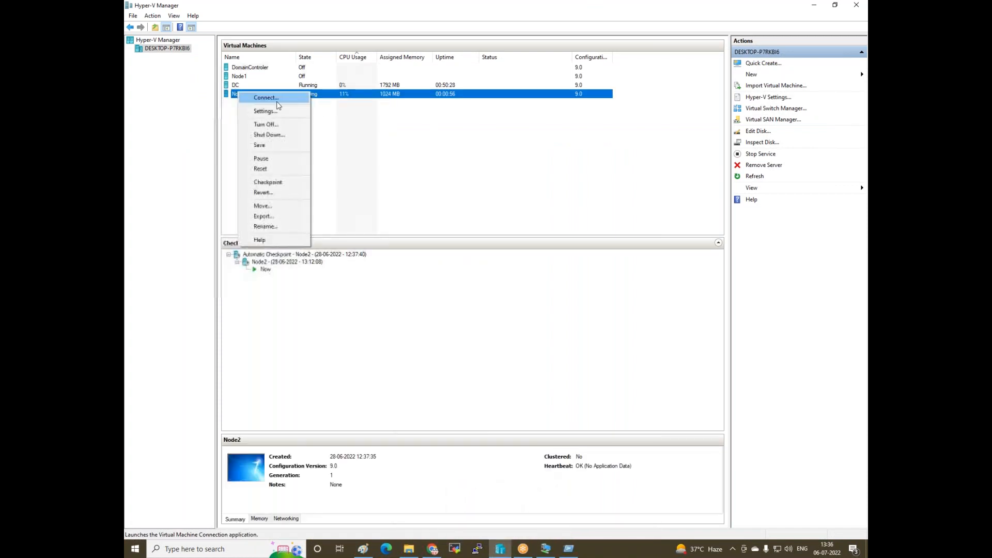
pyautogui.click(253, 101)
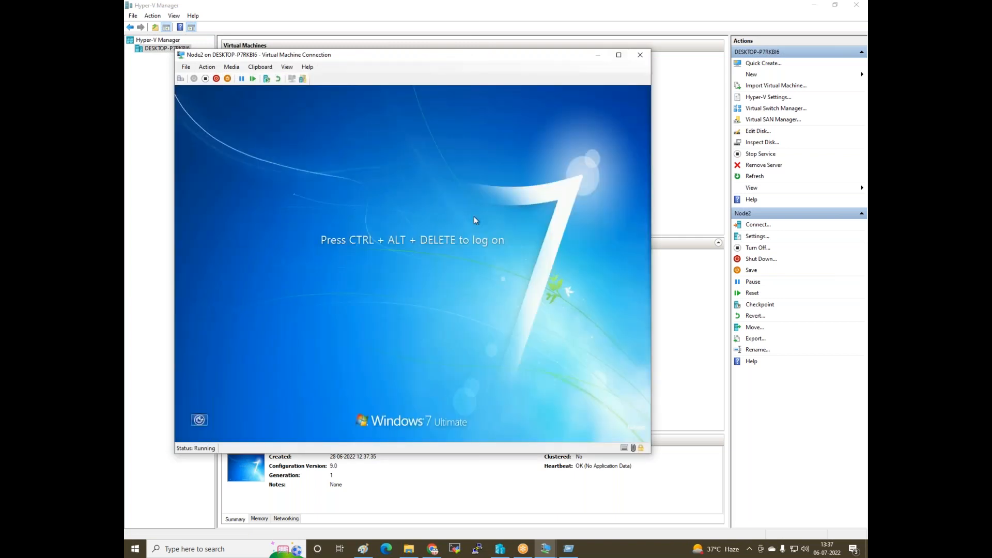
pyautogui.hotkey('ctrl', 'alt', 'End')
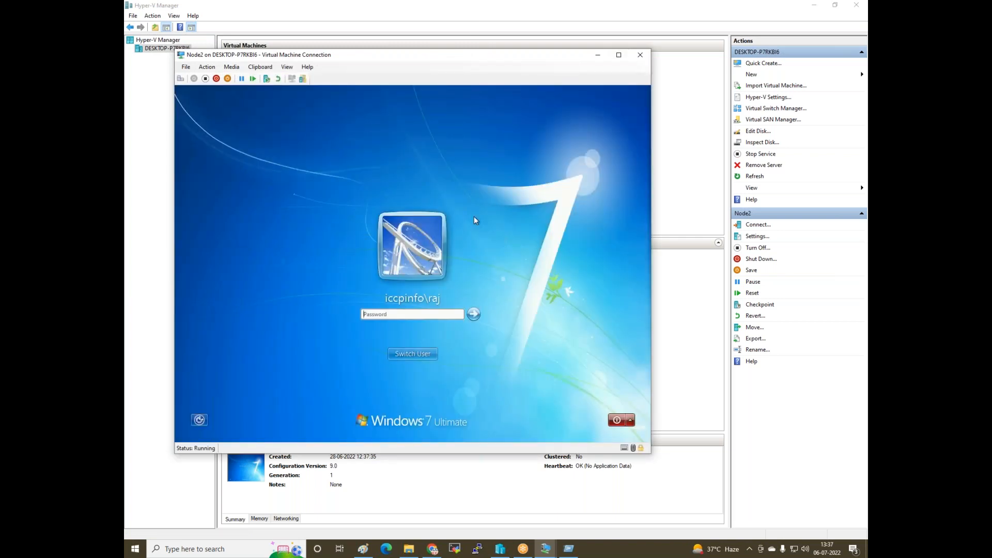
# Choose Other User and enter the domain account name and password
pyautogui.click(413, 356)
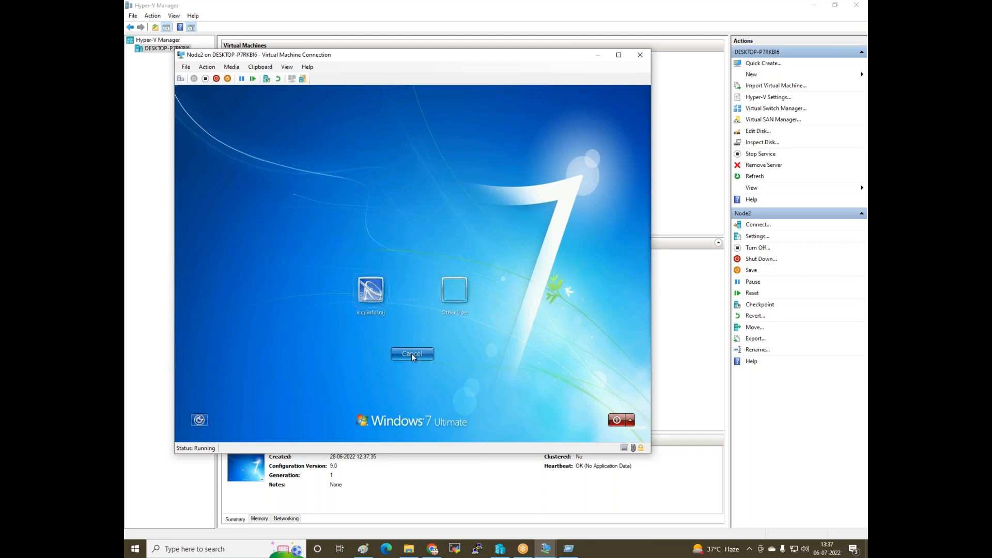
pyautogui.click(412, 354)
pyautogui.write('iccpinf')
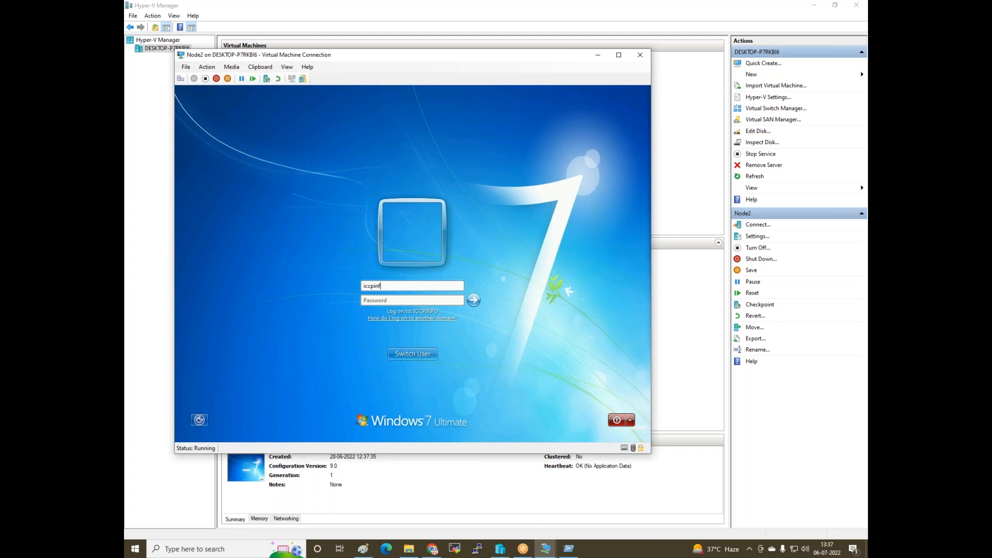
pyautogui.write('o\\ram')
pyautogui.click(410, 300)
pyautogui.write('•••••')
pyautogui.click(412, 354)
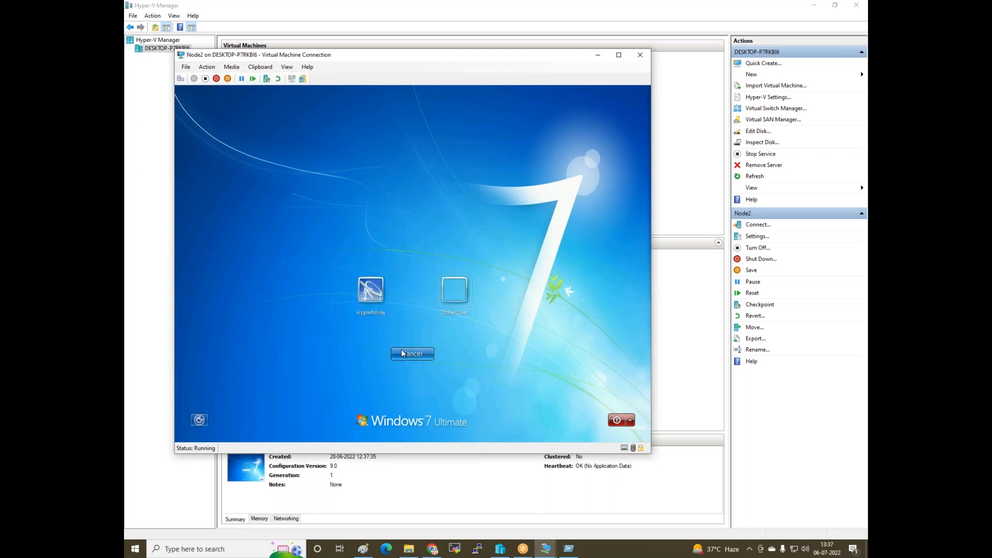
# Sign in to Node2 as the domain user and open Computer to view the drives
pyautogui.click(455, 293)
pyautogui.write('iccpin')
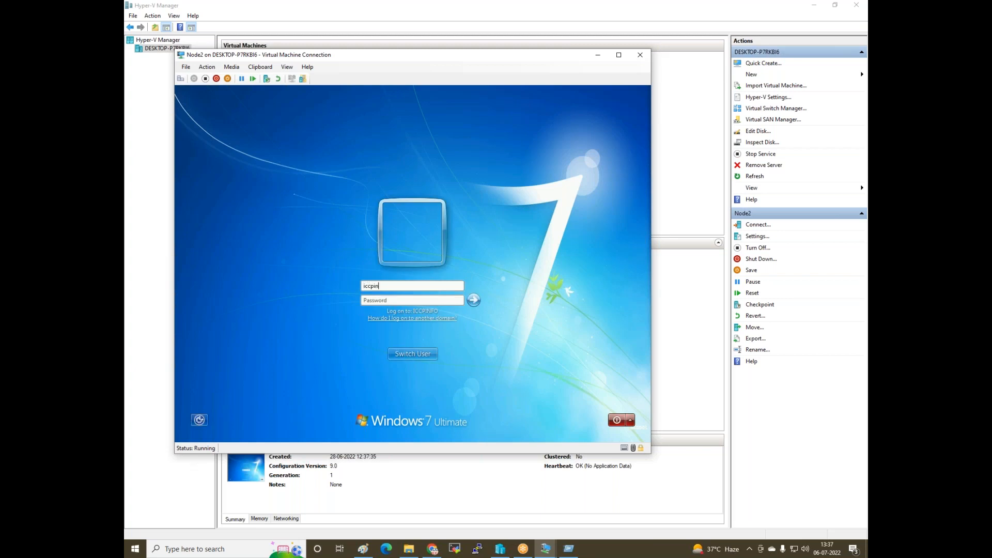
pyautogui.write('fo\\ram')
pyautogui.press('Tab')
pyautogui.write('••••••••')
pyautogui.press('Return')
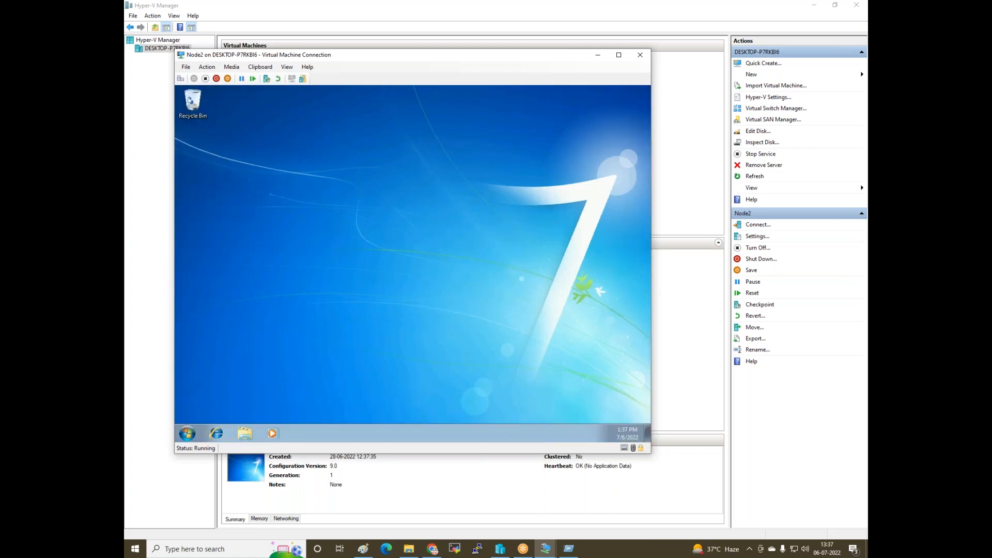
pyautogui.click(187, 433)
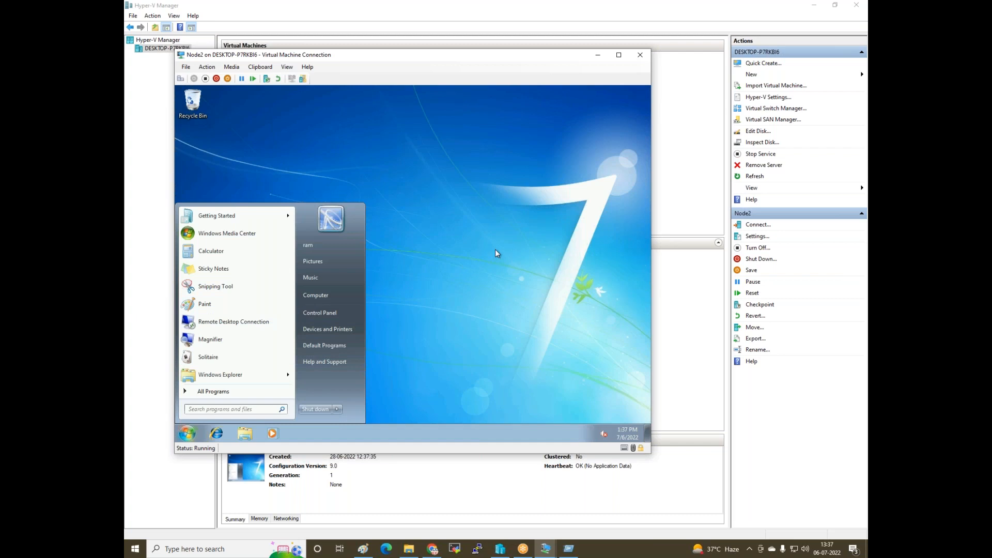
pyautogui.click(312, 299)
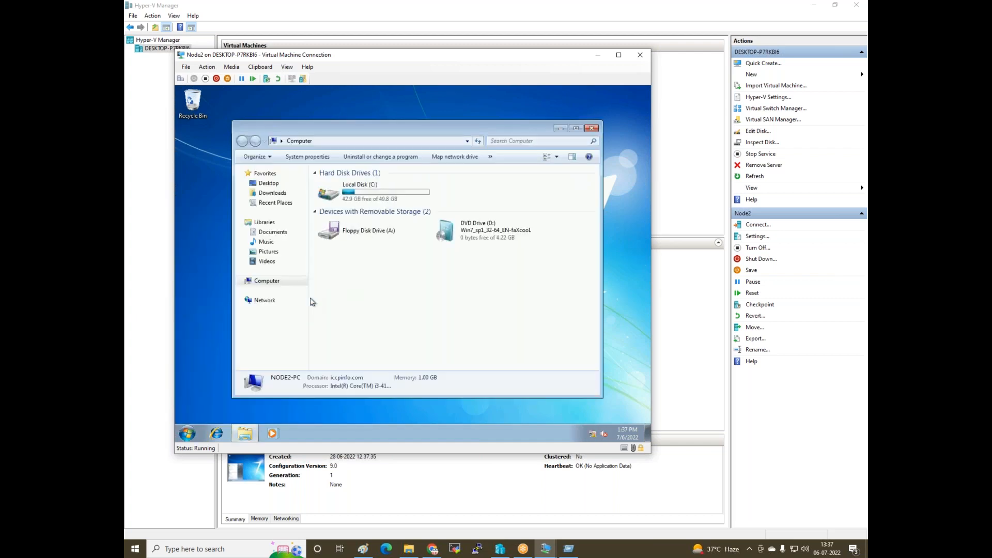